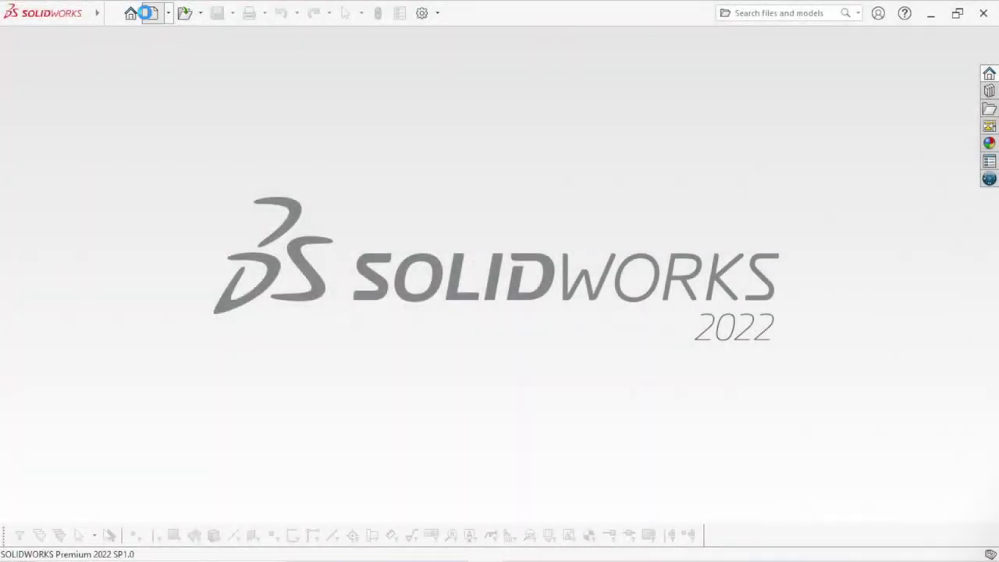
# Create a new blank part and apply the Plain White scene background.
pyautogui.click(146, 12)
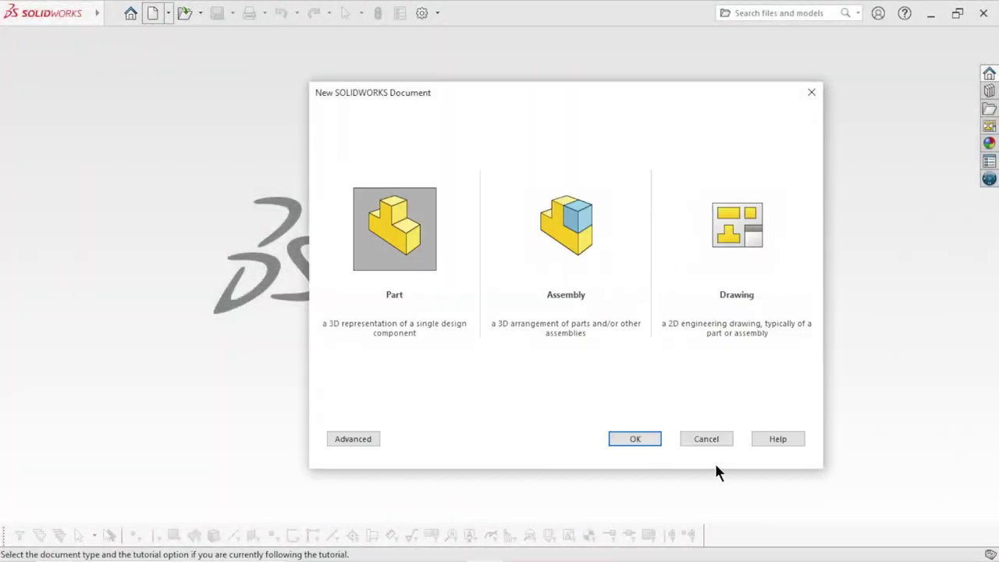
pyautogui.click(636, 438)
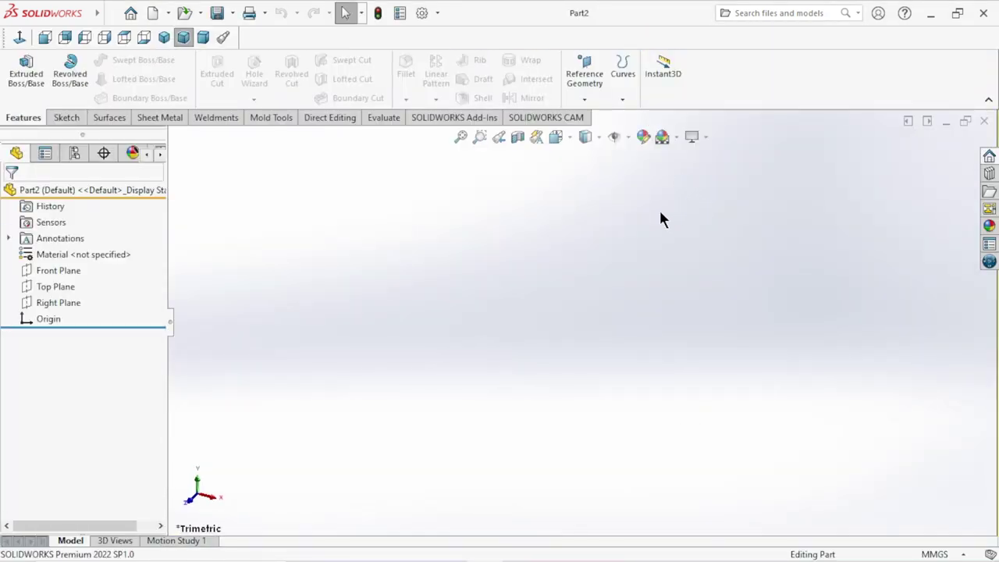
pyautogui.click(675, 138)
pyautogui.click(694, 180)
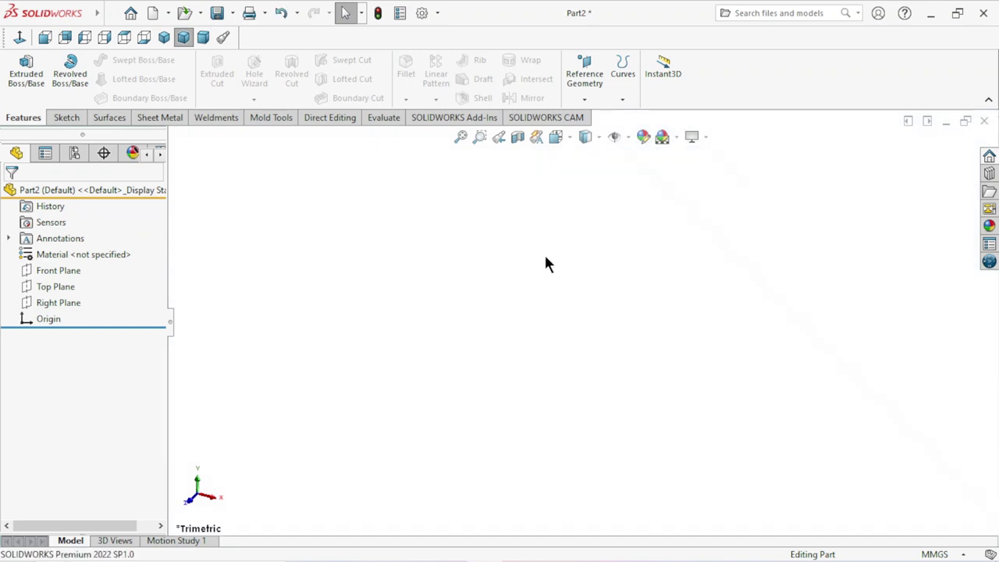
# Sketch a 22 mm circle centred on the origin on the Front Plane.
pyautogui.click(46, 270)
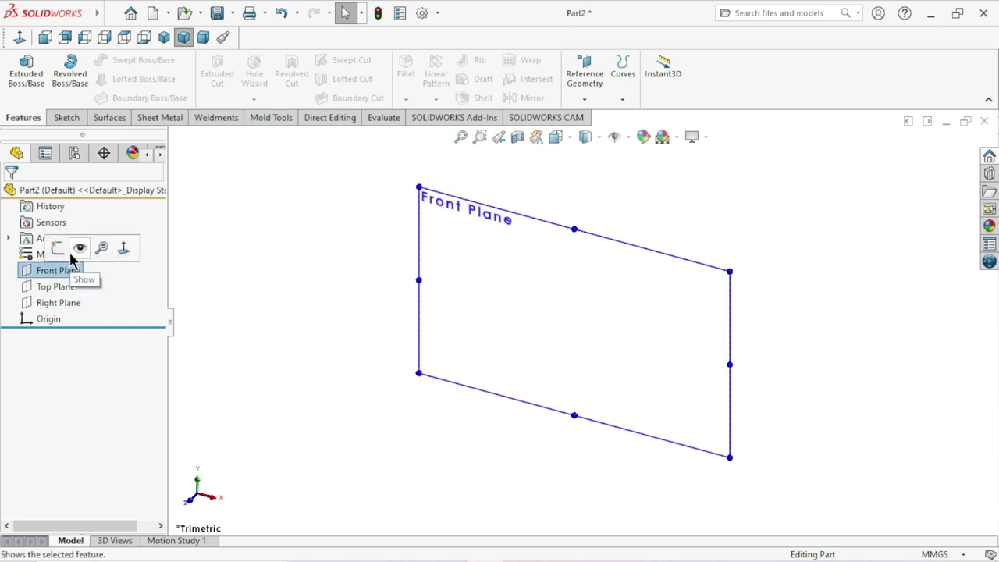
pyautogui.click(59, 248)
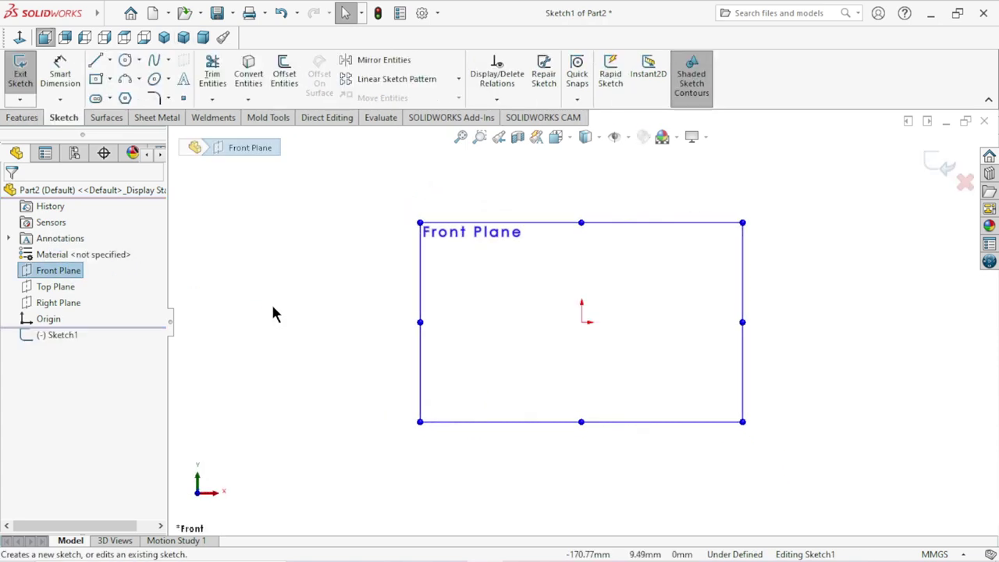
pyautogui.click(125, 62)
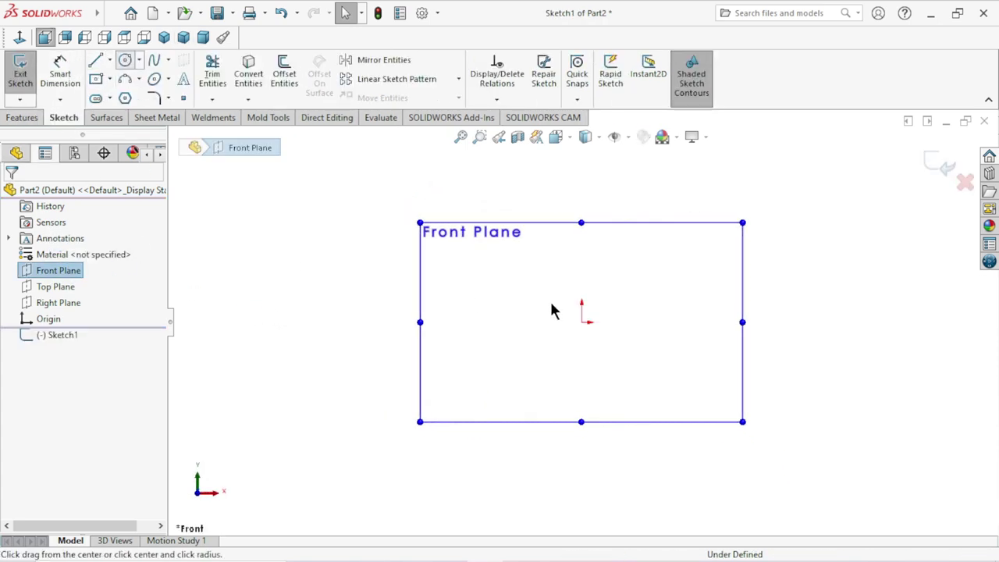
pyautogui.click(580, 321)
pyautogui.write('22')
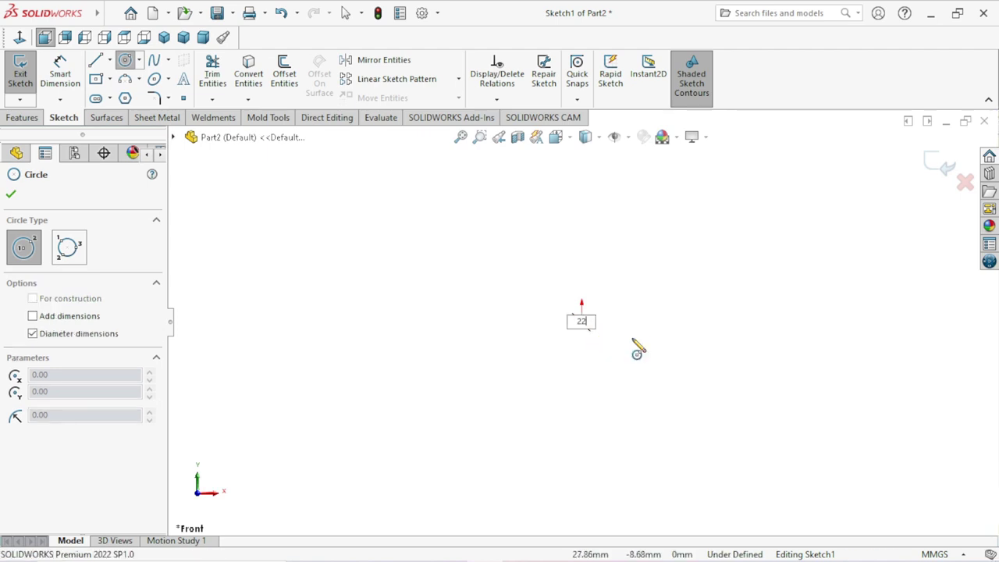
pyautogui.press('Return')
pyautogui.scroll(-2, 605, 312)
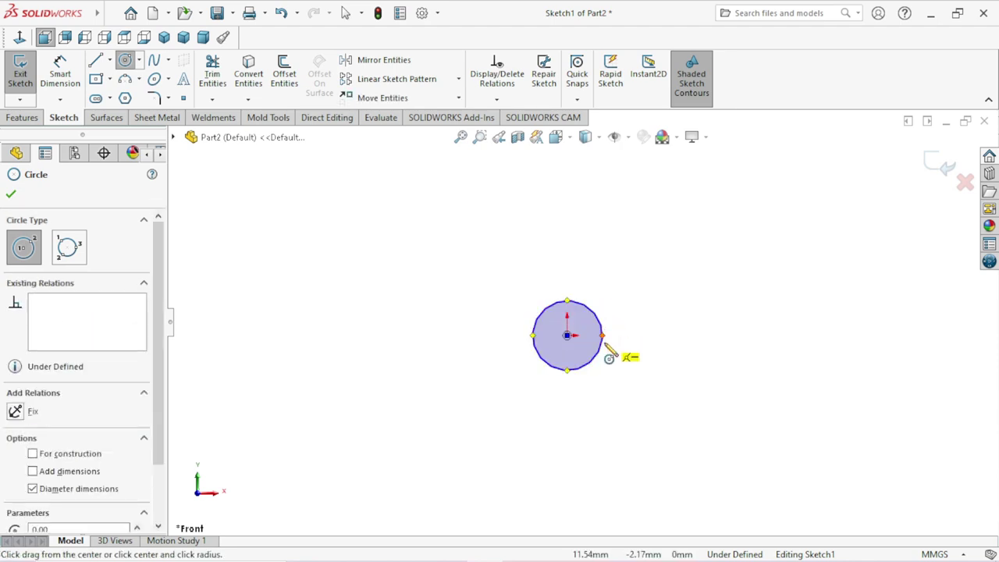
pyautogui.scroll(-2, 531, 361)
pyautogui.scroll(-2, 536, 325)
pyautogui.scroll(-2, 524, 312)
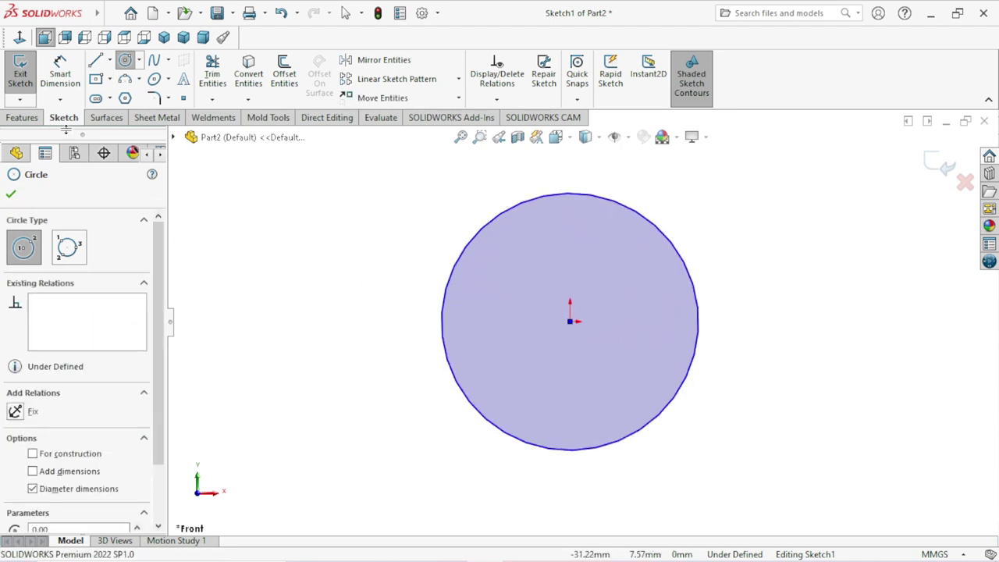
# Add a 22 mm diameter dimension to fully define the circle.
pyautogui.click(11, 197)
pyautogui.click(60, 74)
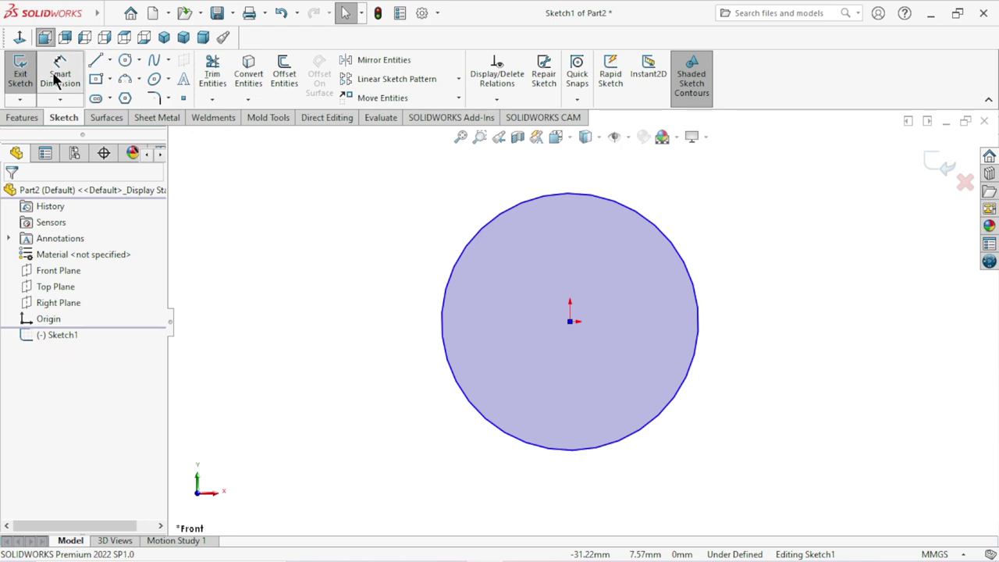
pyautogui.click(699, 313)
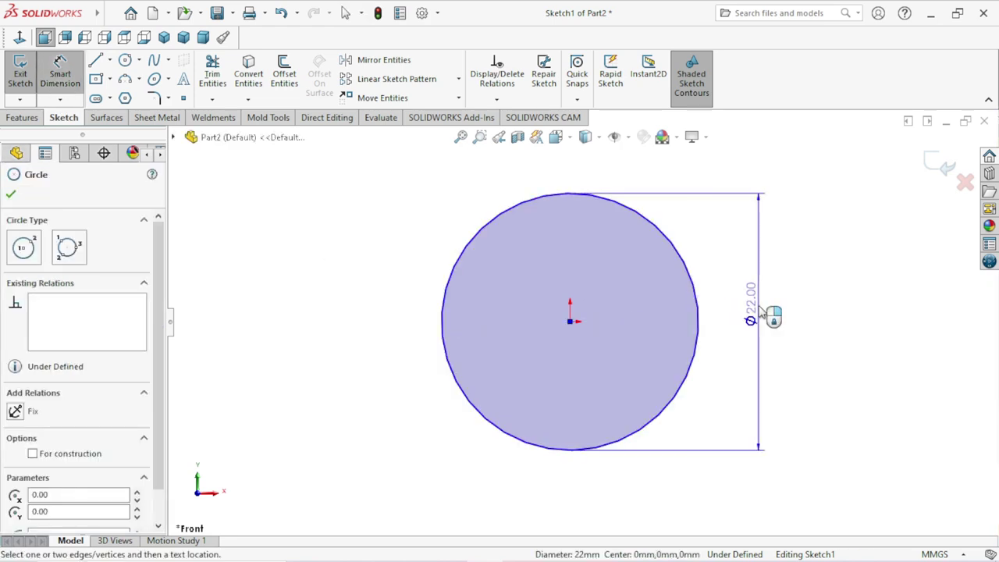
pyautogui.click(753, 311)
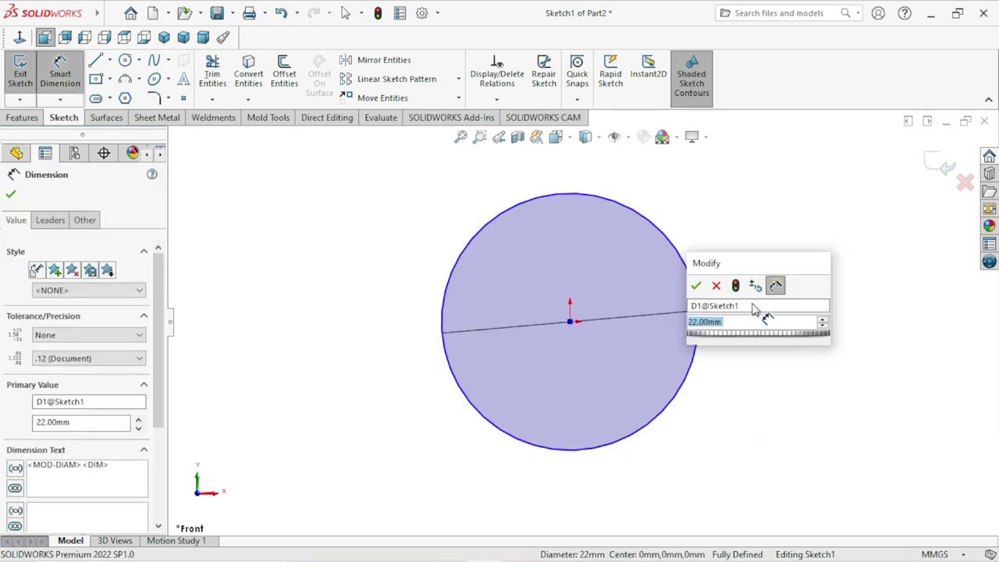
pyautogui.click(696, 286)
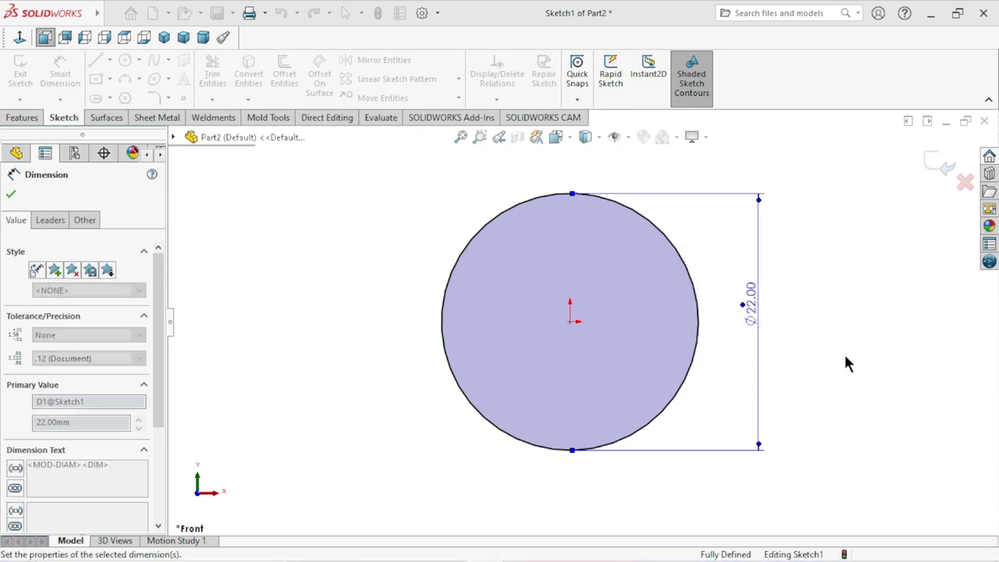
pyautogui.press('Escape')
pyautogui.press('z')
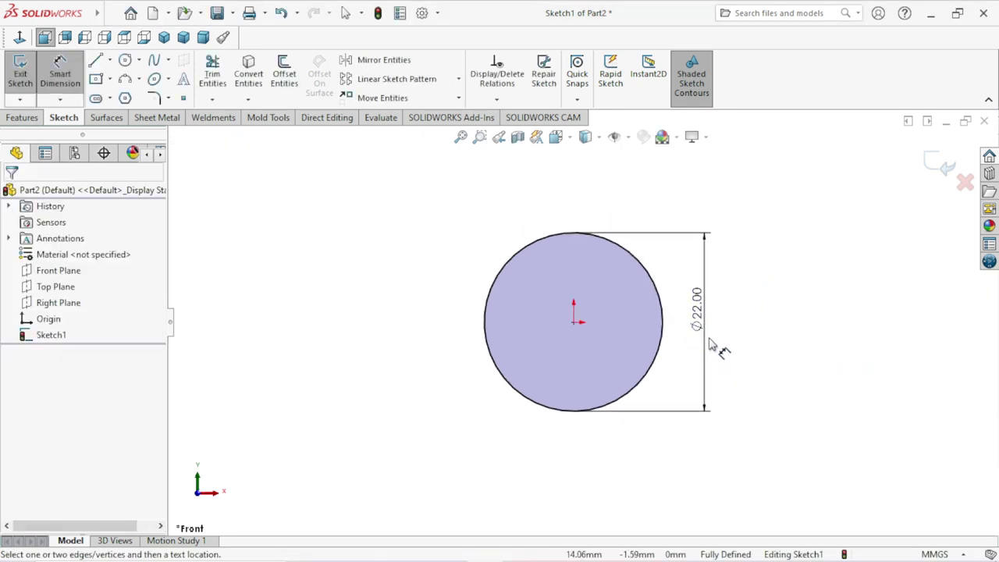
pyautogui.click(21, 118)
# Extrude the 22 mm circle 100 mm in the reversed direction, then view it from the side.
pyautogui.click(32, 89)
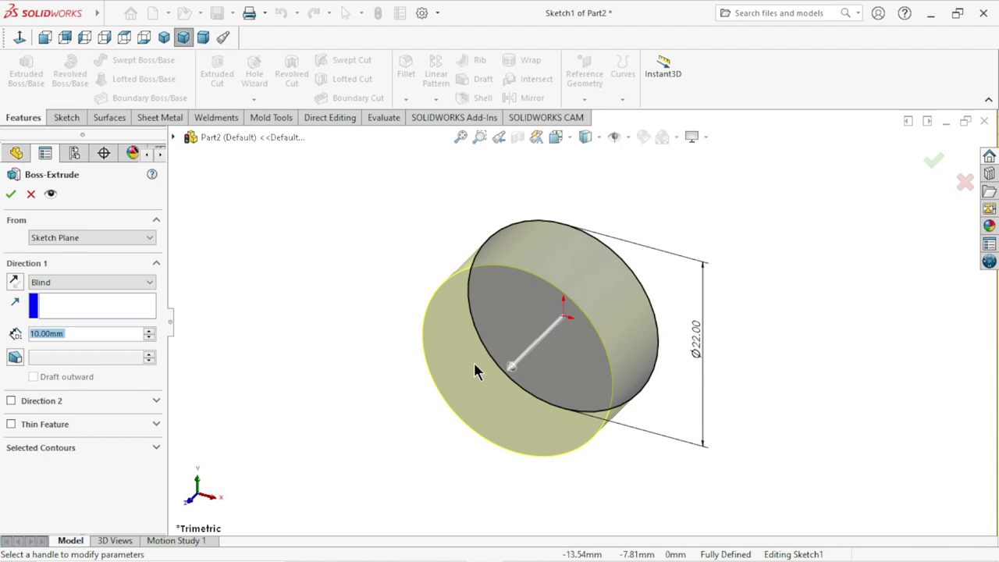
pyautogui.scroll(2, 474, 362)
pyautogui.scroll(1, 568, 364)
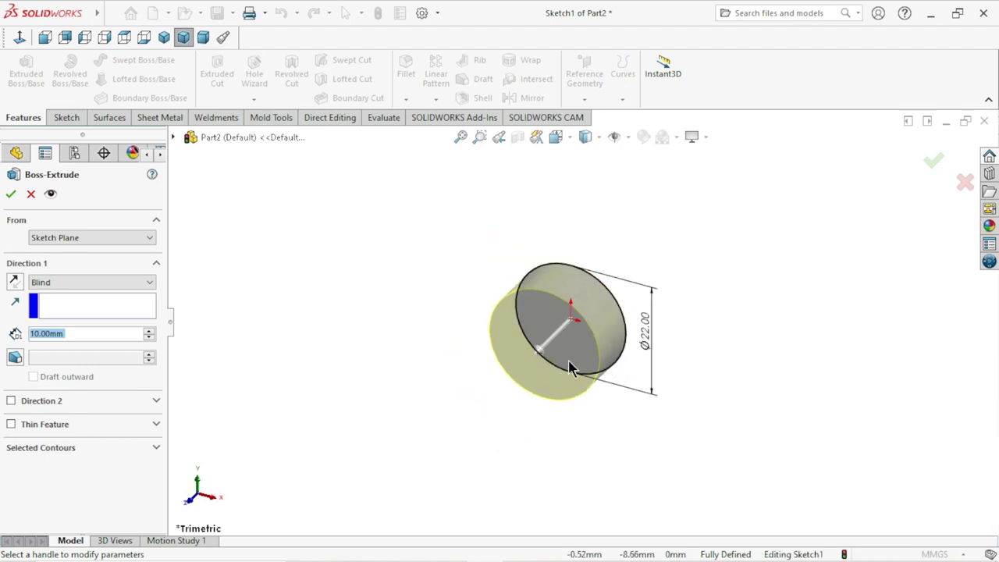
pyautogui.click(21, 289)
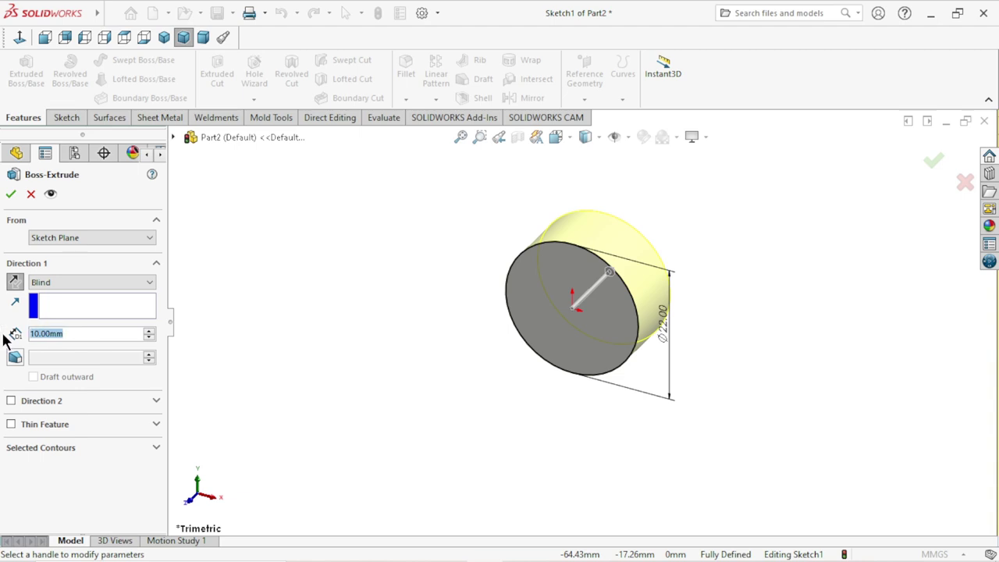
pyautogui.write('100')
pyautogui.press('Return')
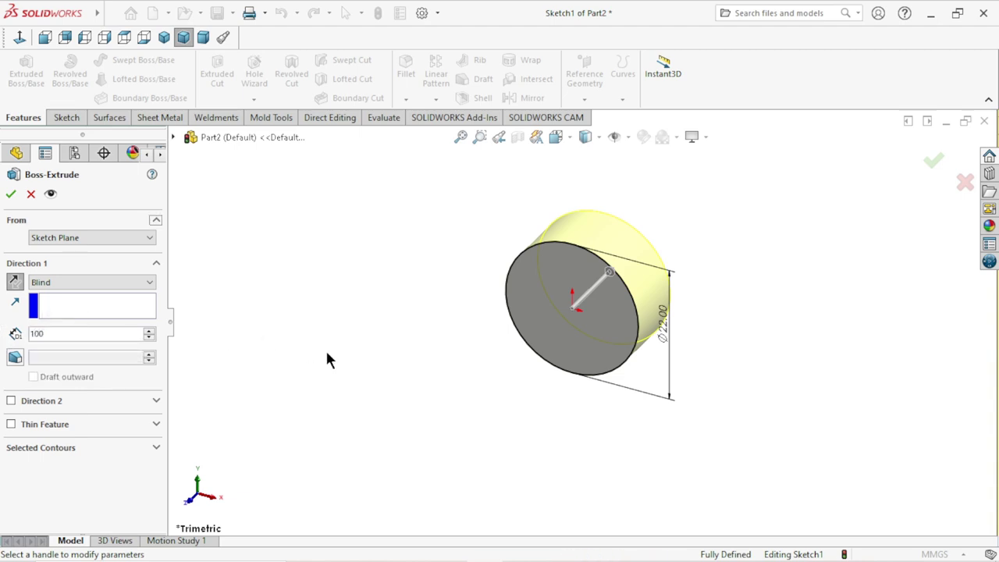
pyautogui.click(11, 195)
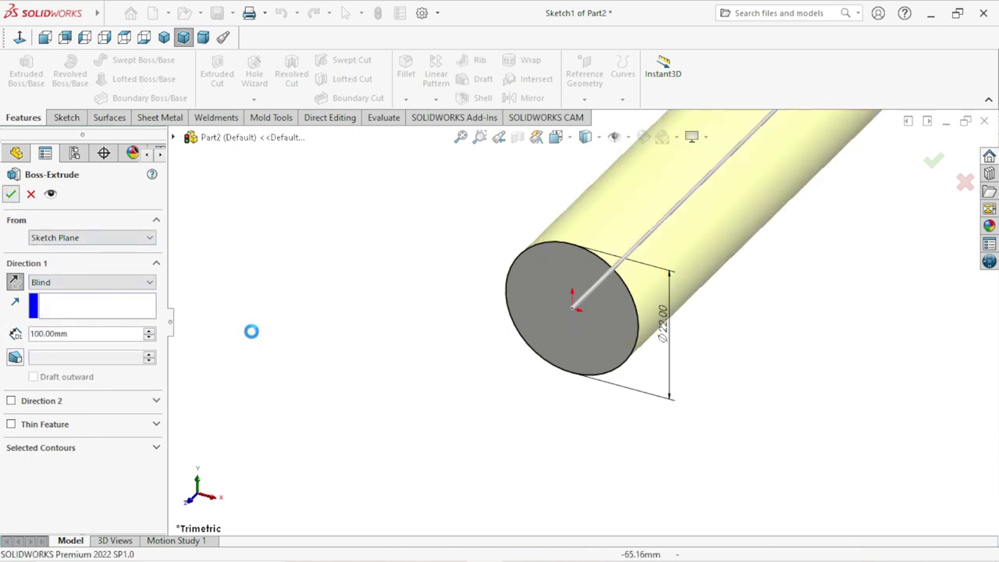
pyautogui.hotkey('ctrl', '4')
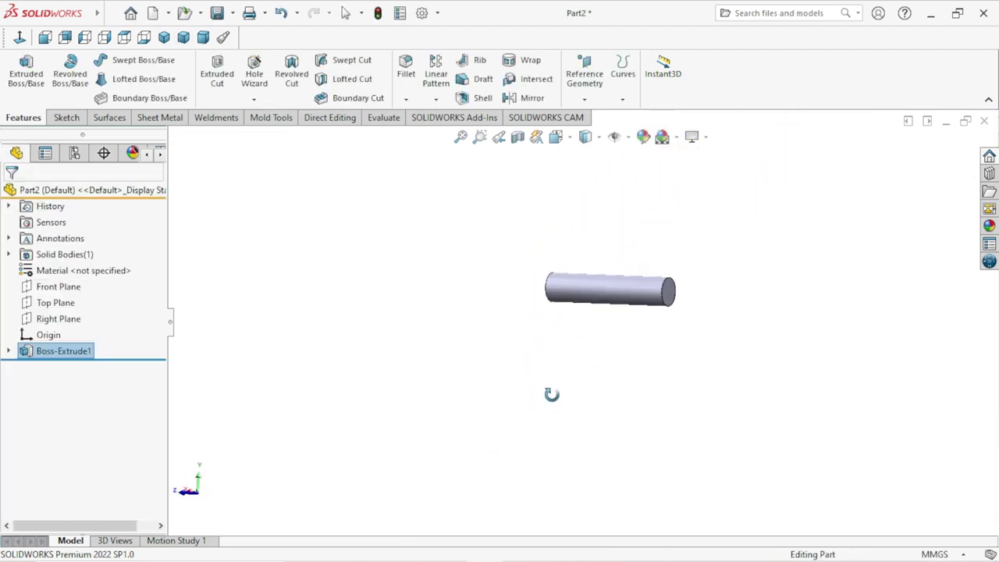
pyautogui.scroll(-2, 629, 322)
pyautogui.scroll(-2, 648, 316)
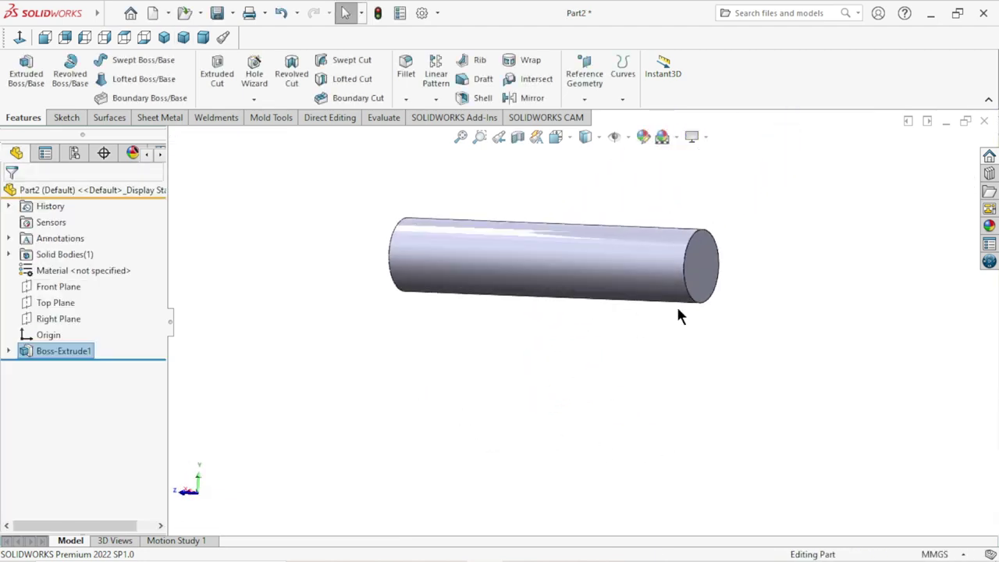
# Start a sketch on the cylinder's end face and draw a circle centred on the origin.
pyautogui.click(697, 265)
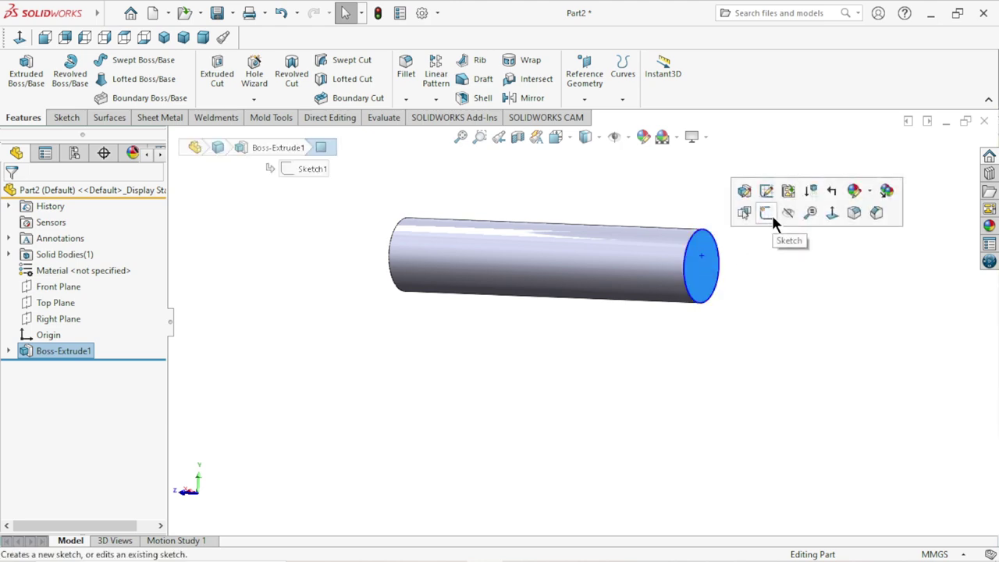
pyautogui.click(765, 212)
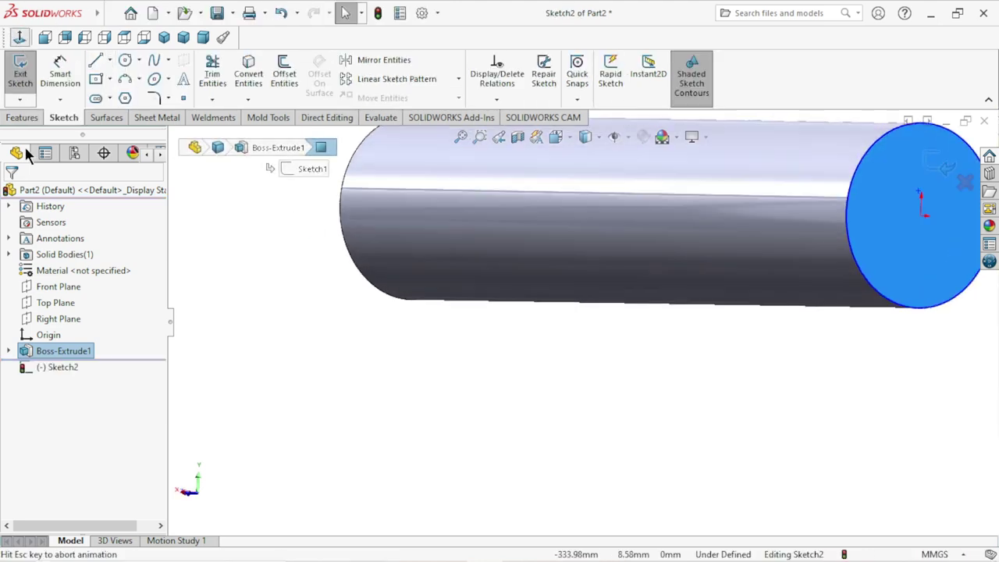
pyautogui.scroll(2, 559, 384)
pyautogui.scroll(-1, 573, 379)
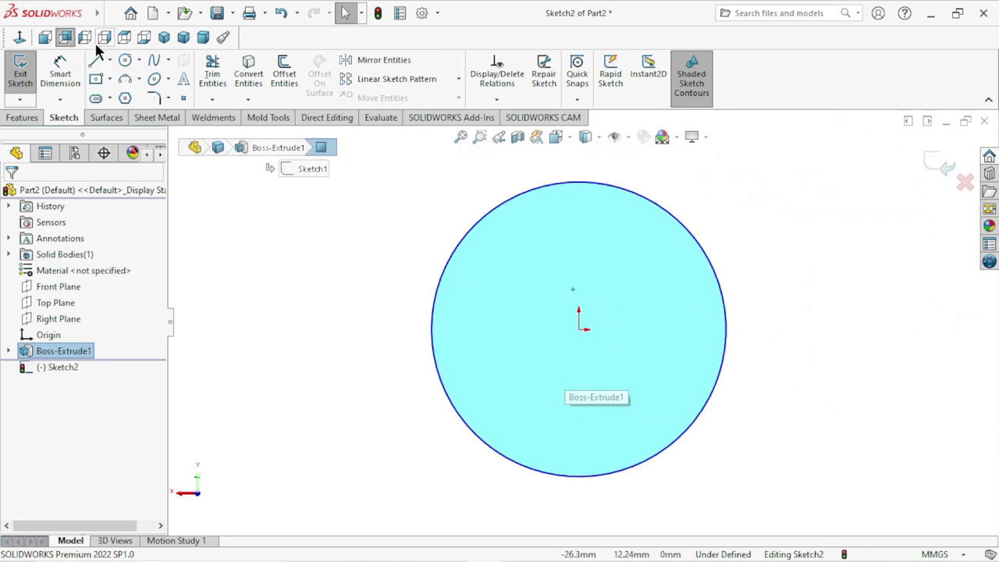
pyautogui.click(124, 60)
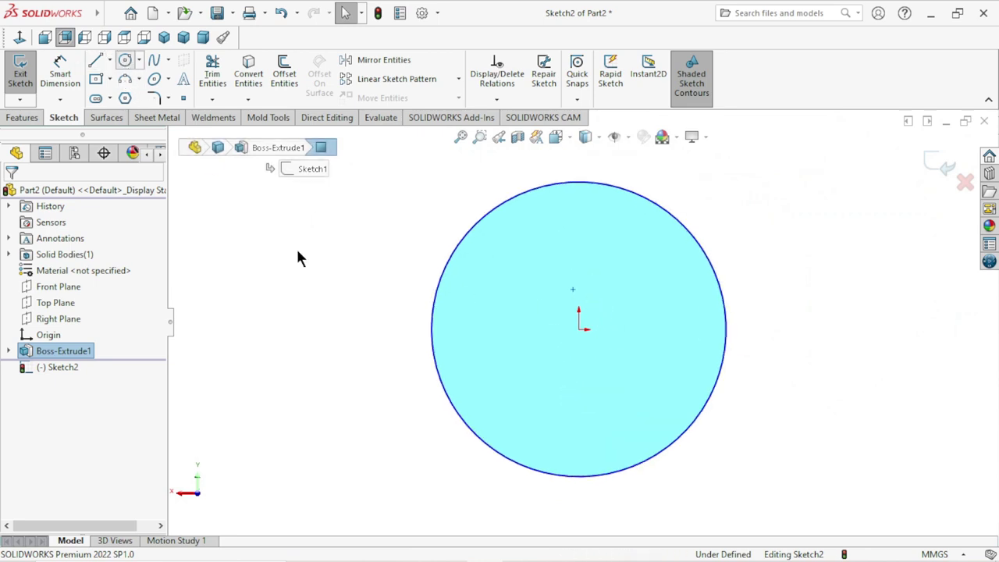
pyautogui.click(578, 328)
pyautogui.click(672, 290)
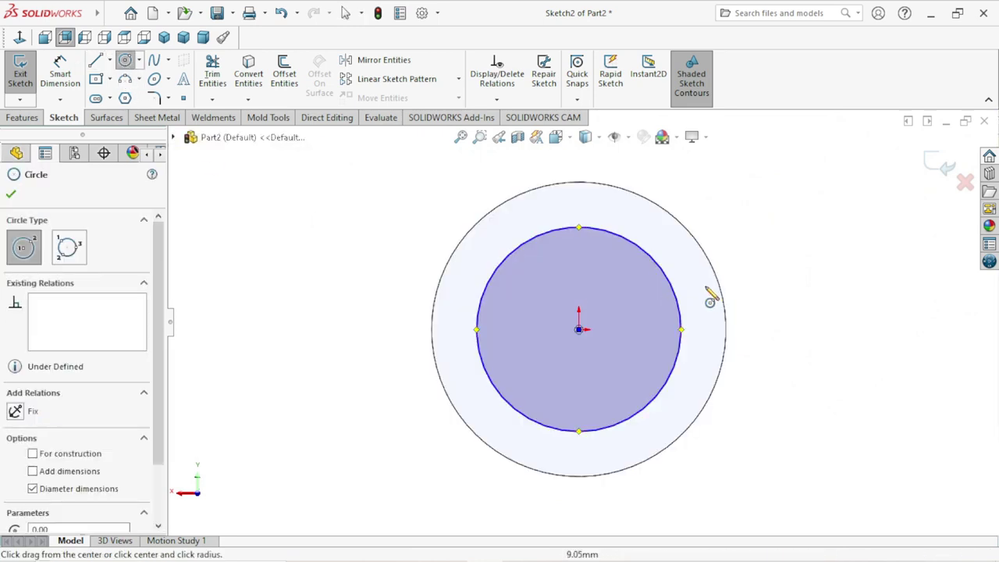
pyautogui.rightClick(769, 259)
pyautogui.click(780, 274)
# Dimension the inner circle's diameter to 14 mm.
pyautogui.click(60, 72)
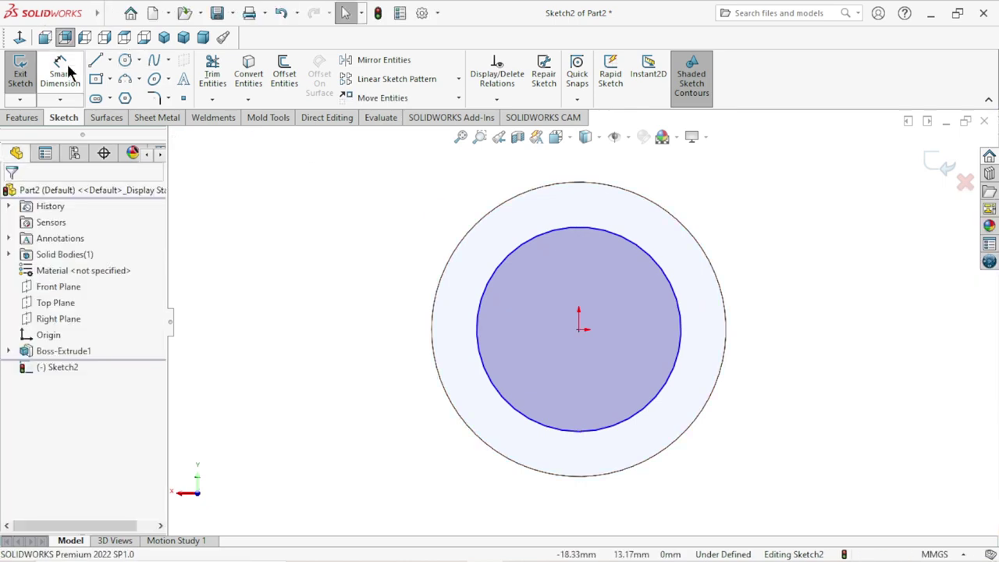
pyautogui.click(681, 326)
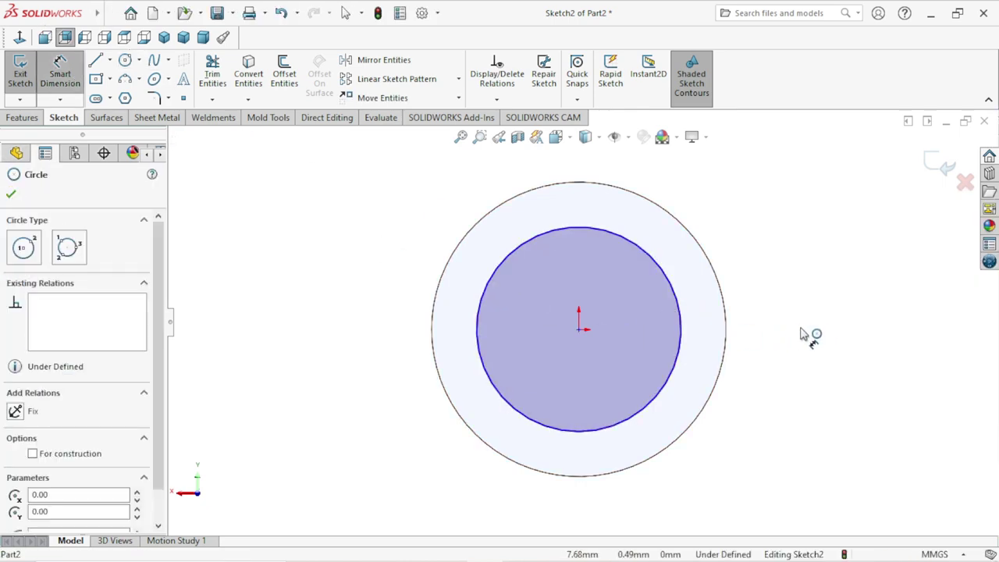
pyautogui.click(783, 333)
pyautogui.click(783, 334)
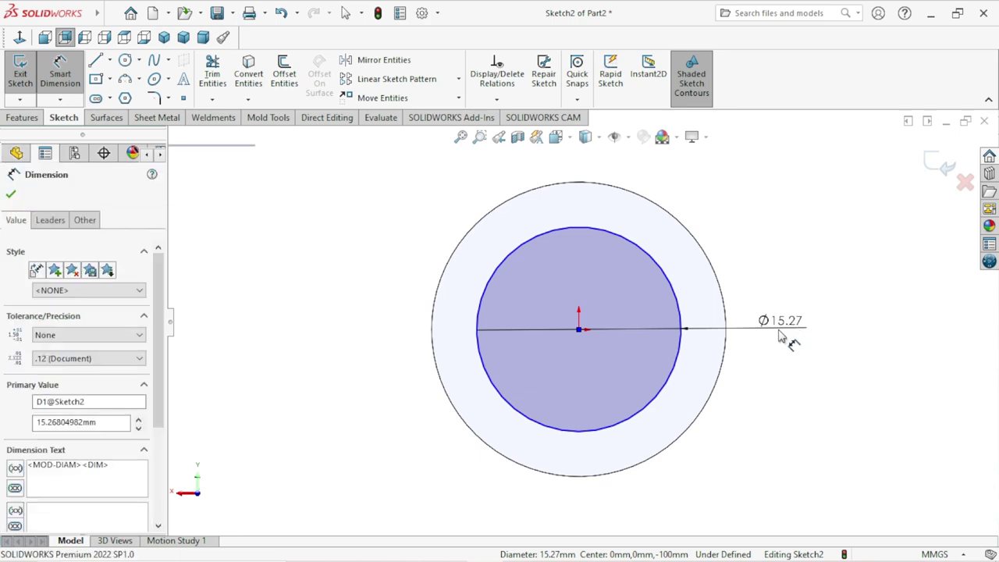
pyautogui.write('17')
pyautogui.press('BackSpace')
pyautogui.write('4')
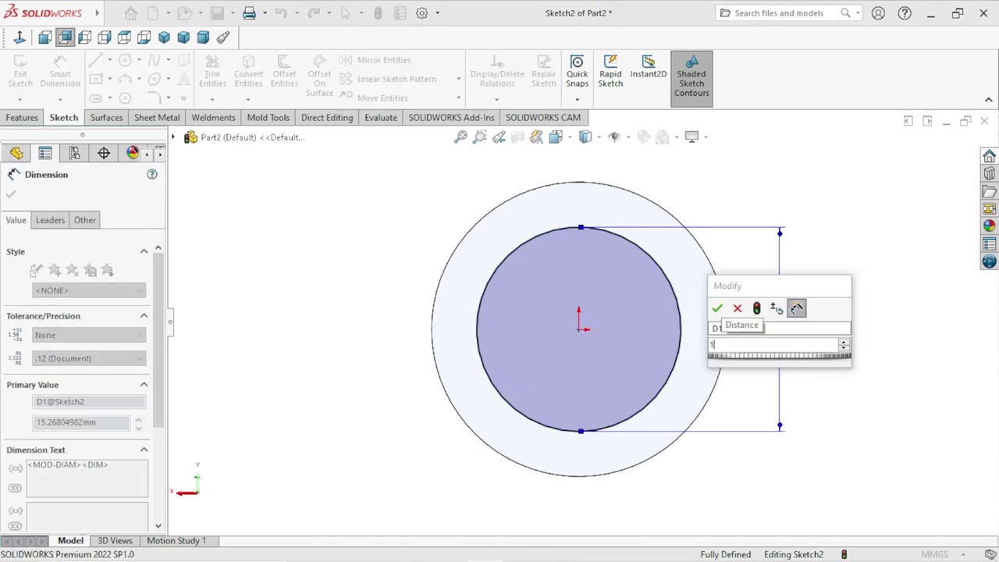
pyautogui.press('Return')
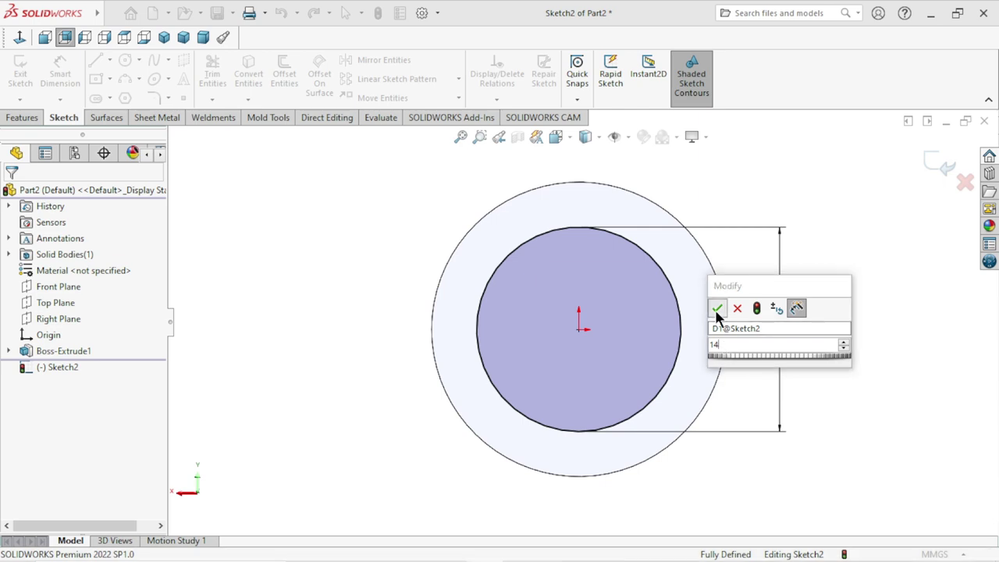
pyautogui.click(626, 394)
pyautogui.press('Return')
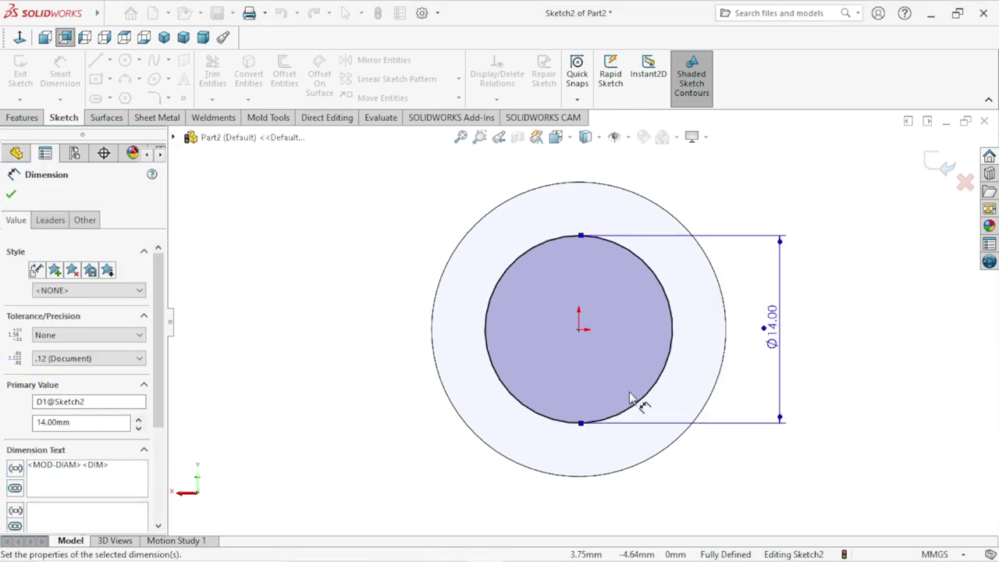
pyautogui.scroll(1, 644, 375)
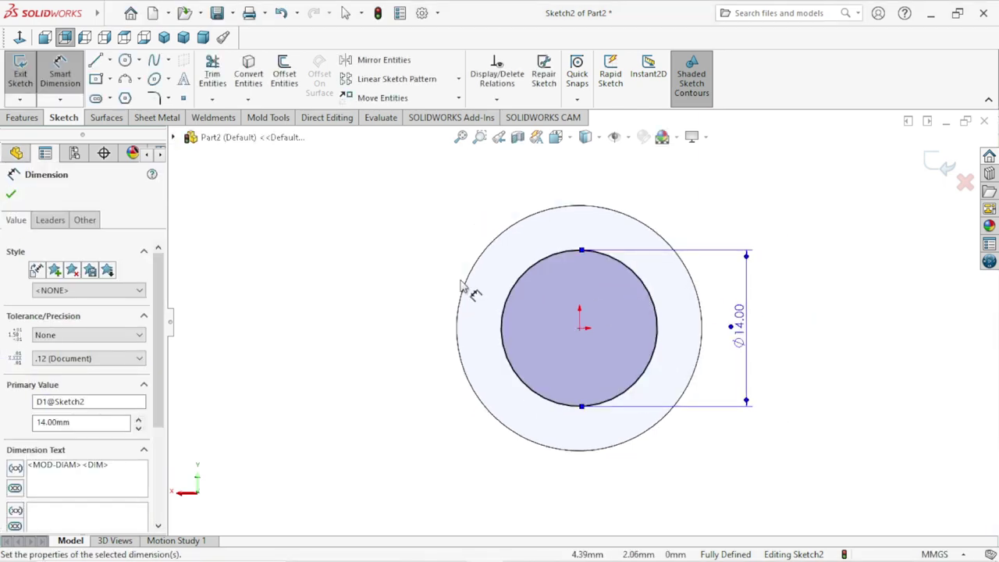
# Draw a vertical and an up-left diagonal centerline from the origin to the outer circle.
pyautogui.click(110, 60)
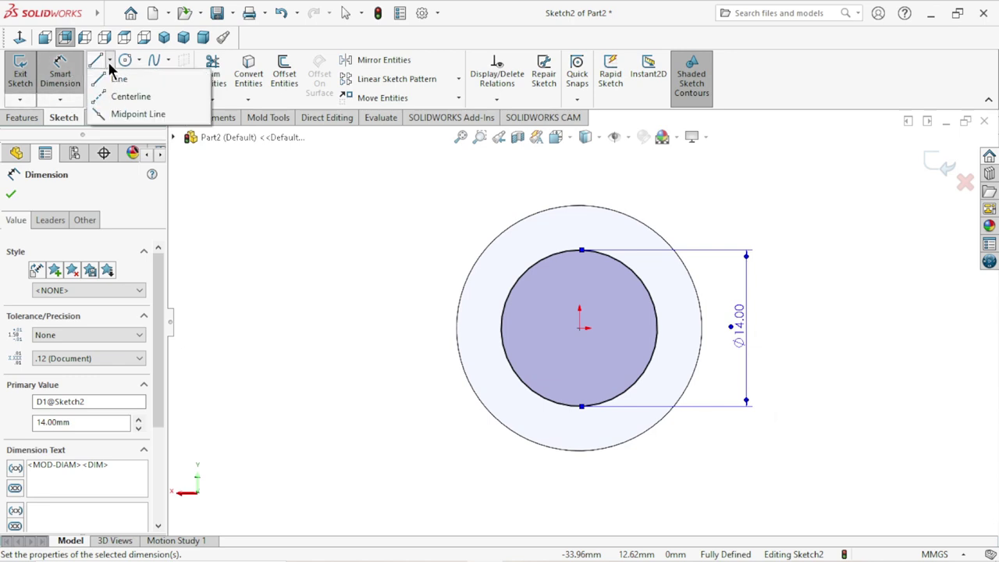
pyautogui.click(115, 97)
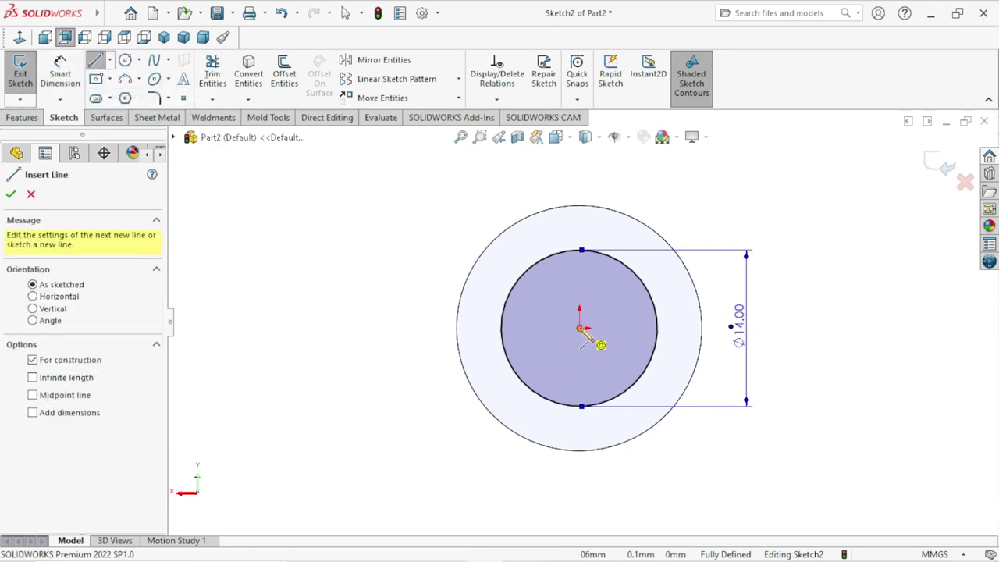
pyautogui.click(601, 346)
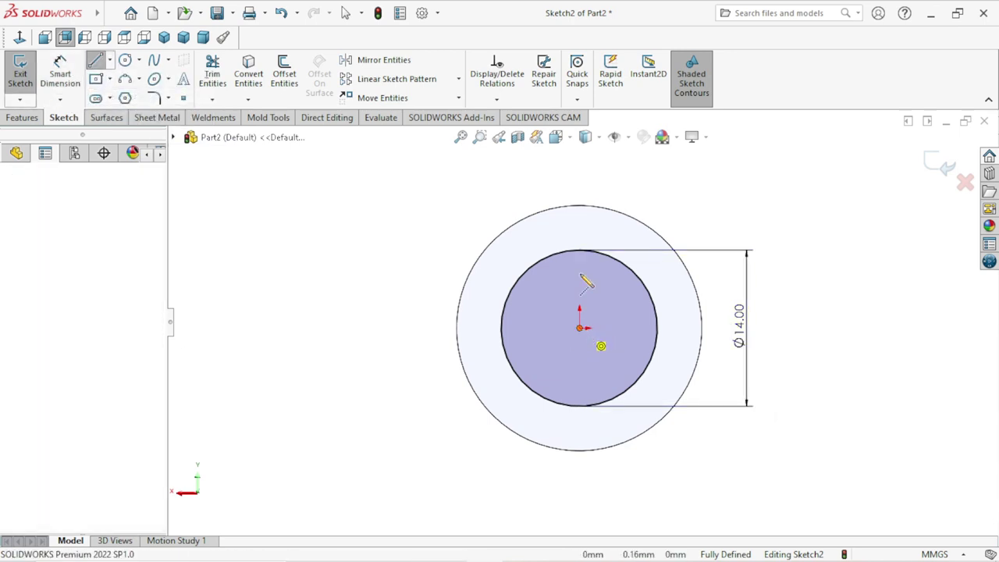
pyautogui.click(579, 207)
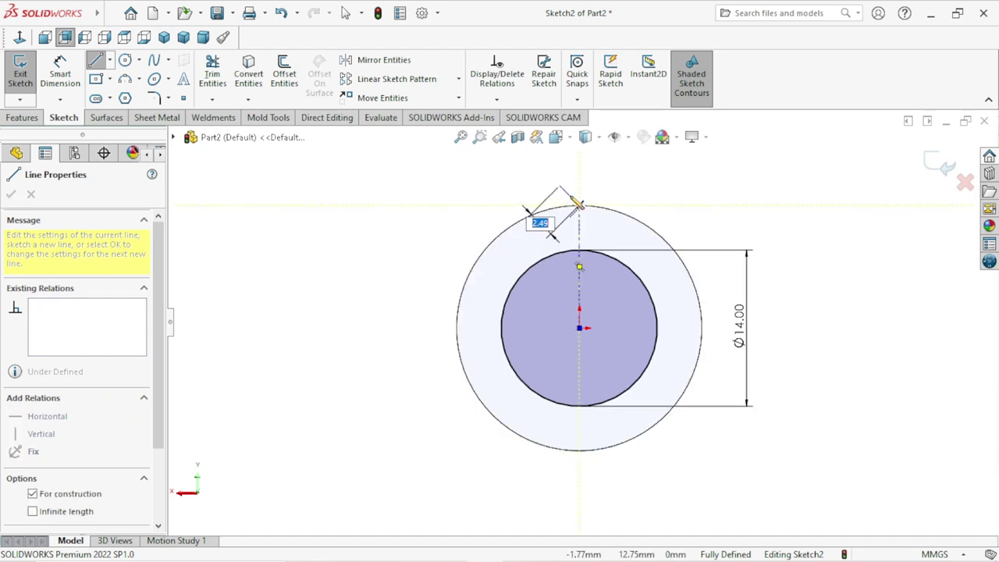
pyautogui.press('Escape')
pyautogui.click(107, 60)
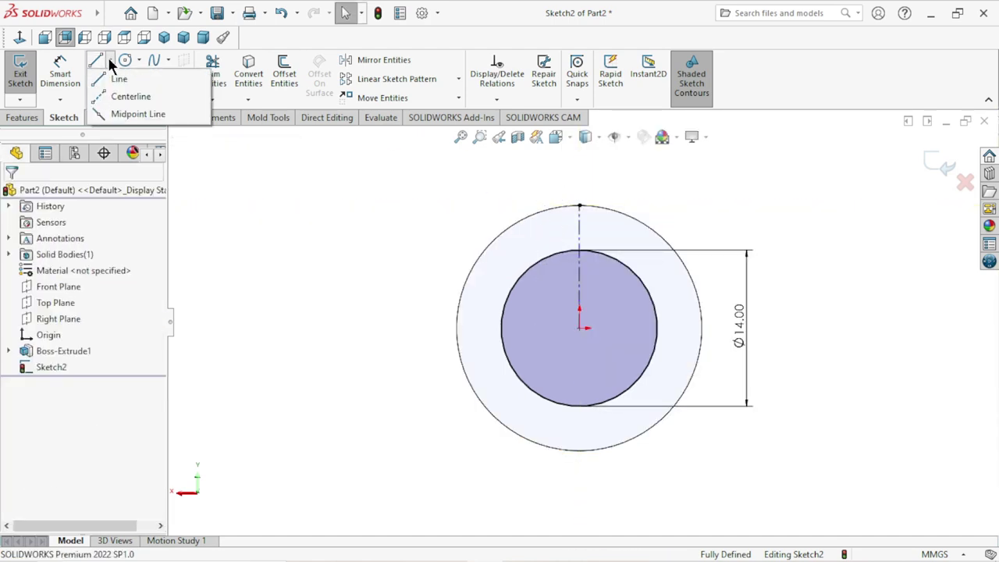
pyautogui.click(121, 95)
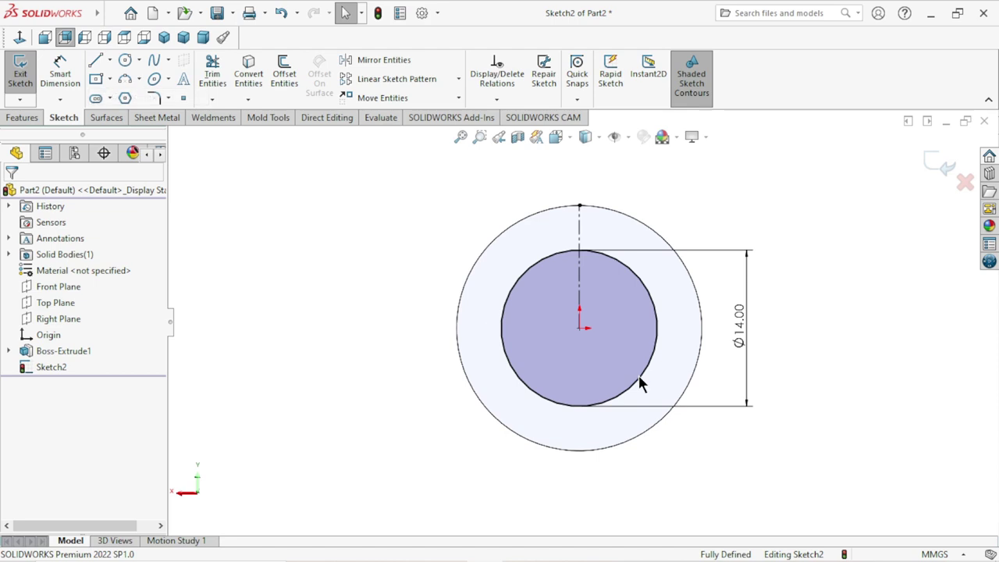
pyautogui.click(579, 328)
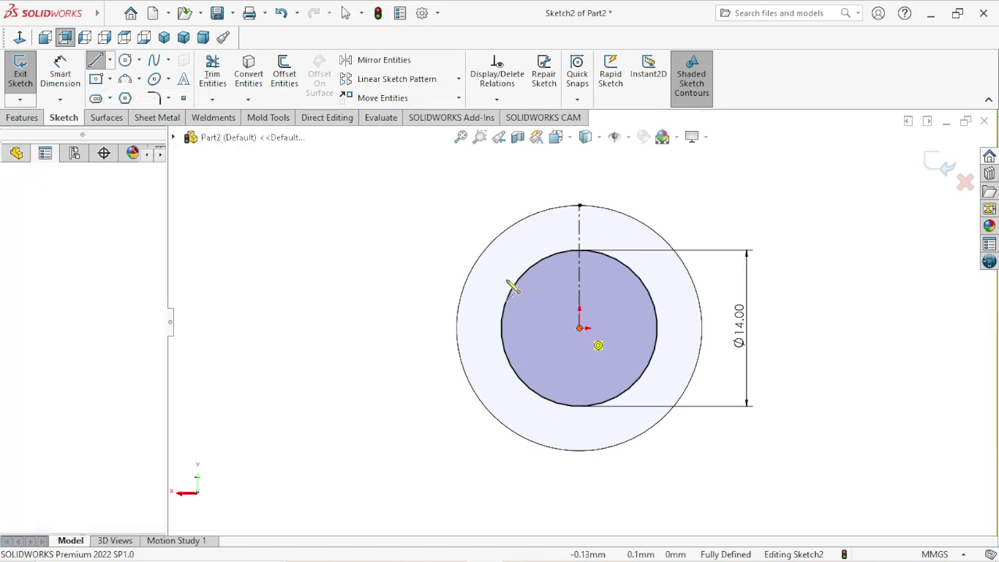
pyautogui.click(492, 241)
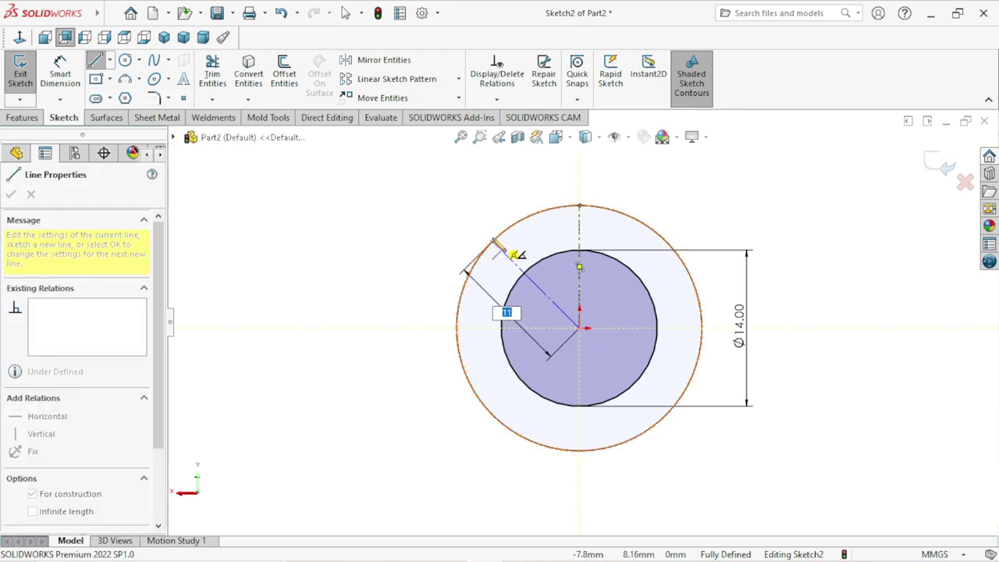
pyautogui.rightClick(452, 215)
pyautogui.click(452, 212)
# Dimension the angle between the vertical and diagonal centerlines as 45°.
pyautogui.click(60, 72)
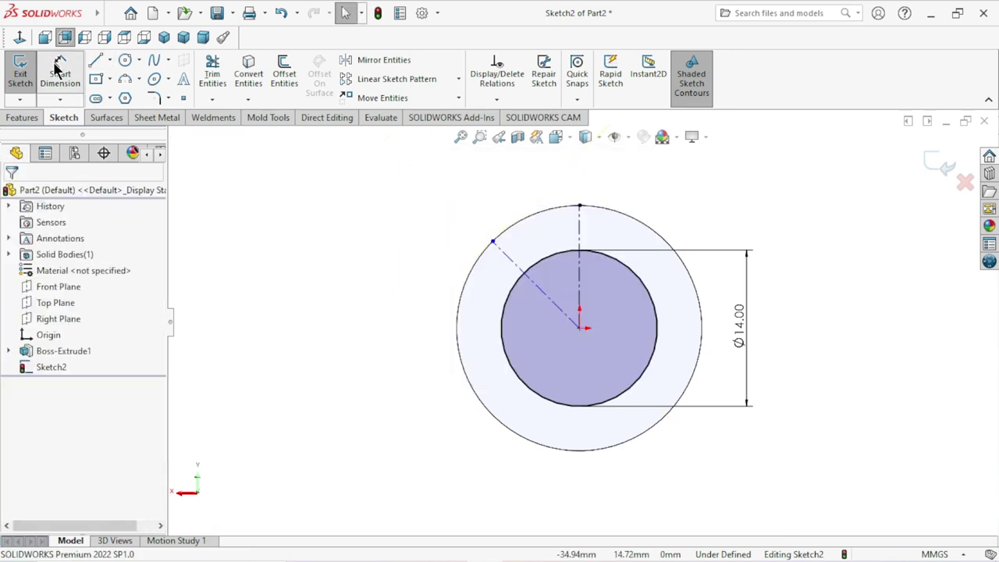
pyautogui.click(579, 269)
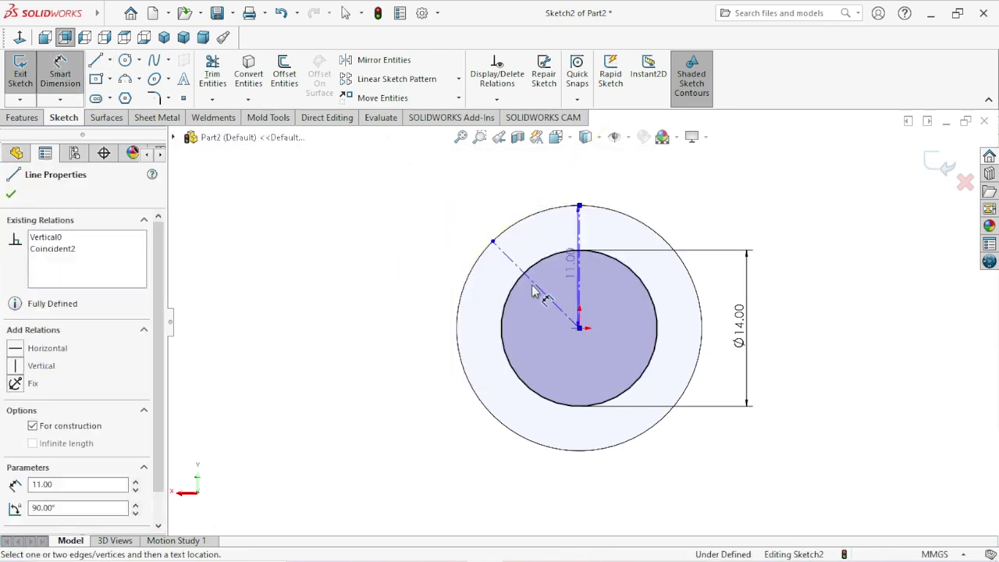
pyautogui.click(536, 287)
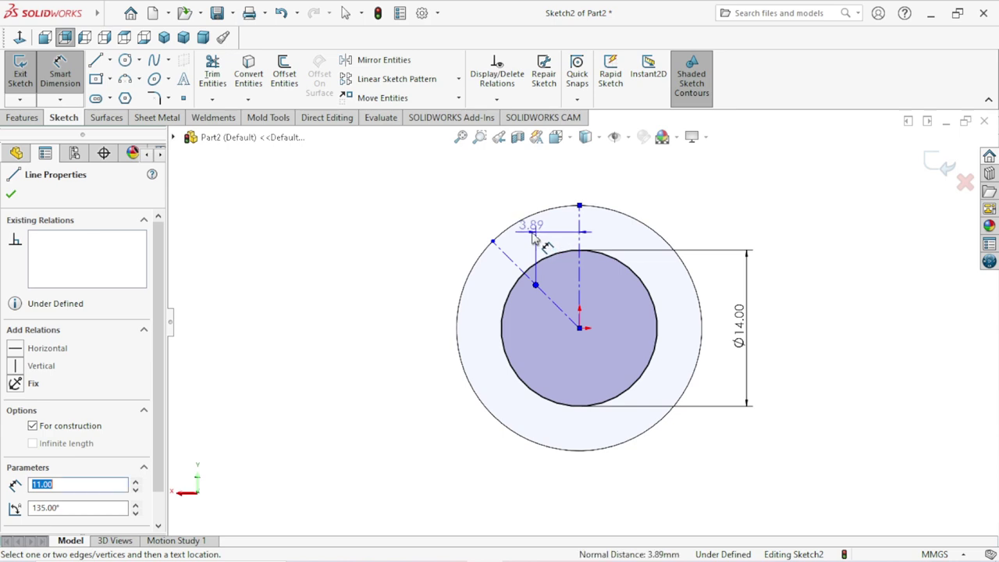
pyautogui.press('Escape')
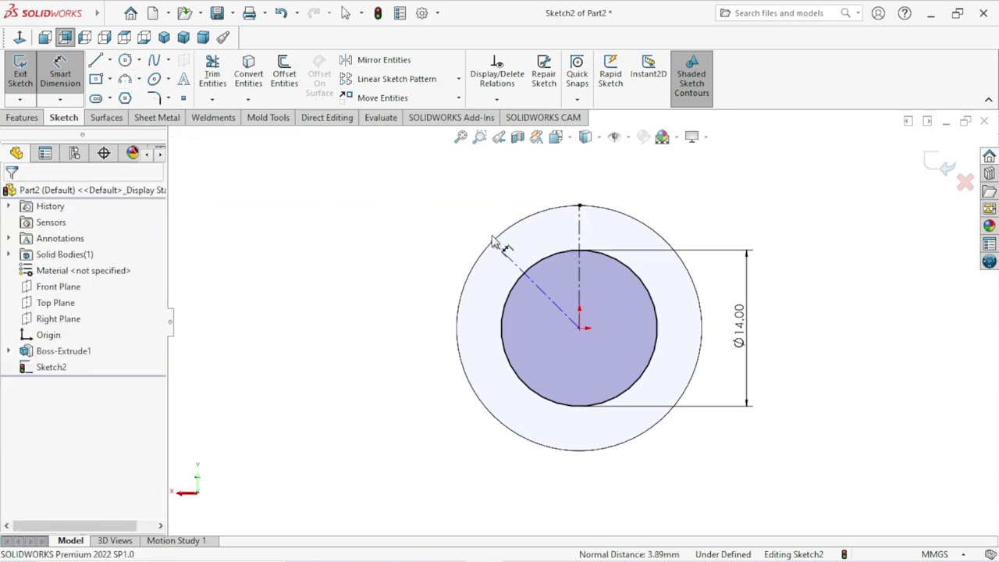
pyautogui.click(581, 238)
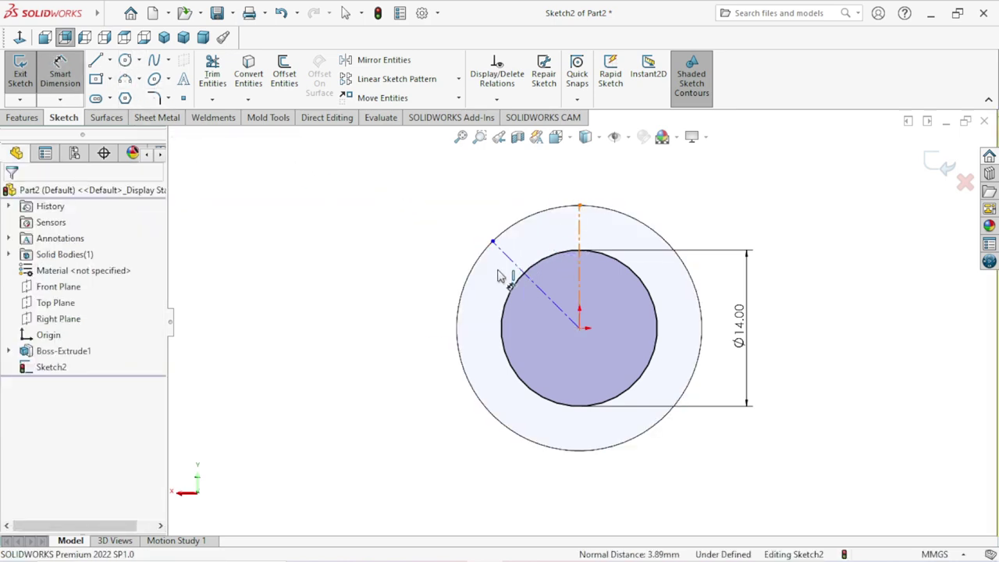
pyautogui.click(508, 275)
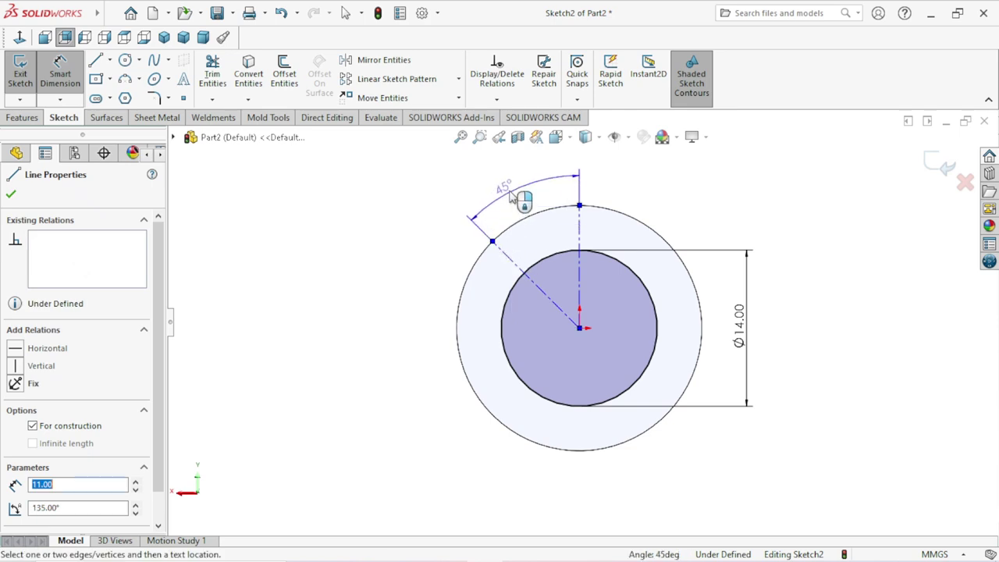
pyautogui.click(521, 202)
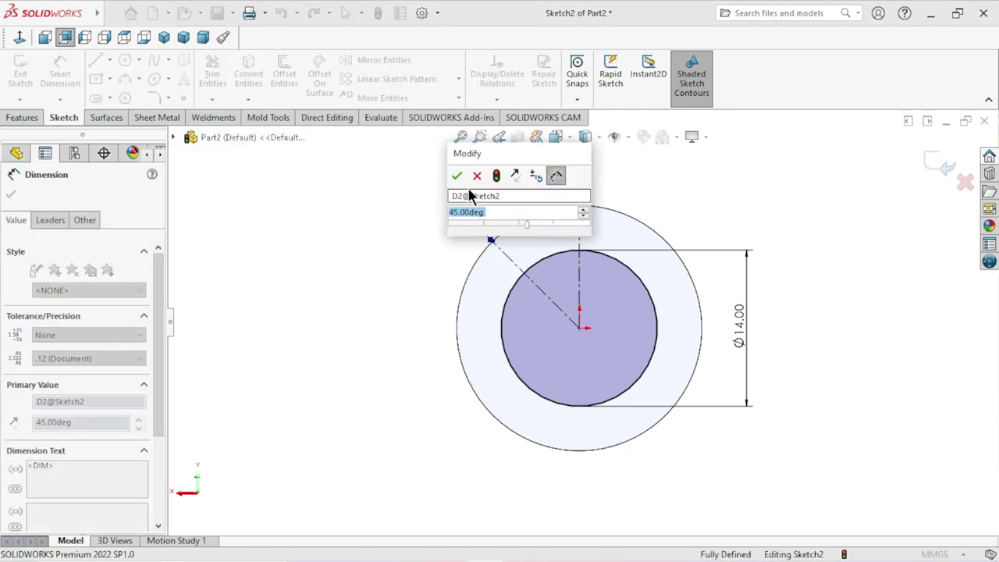
pyautogui.click(457, 176)
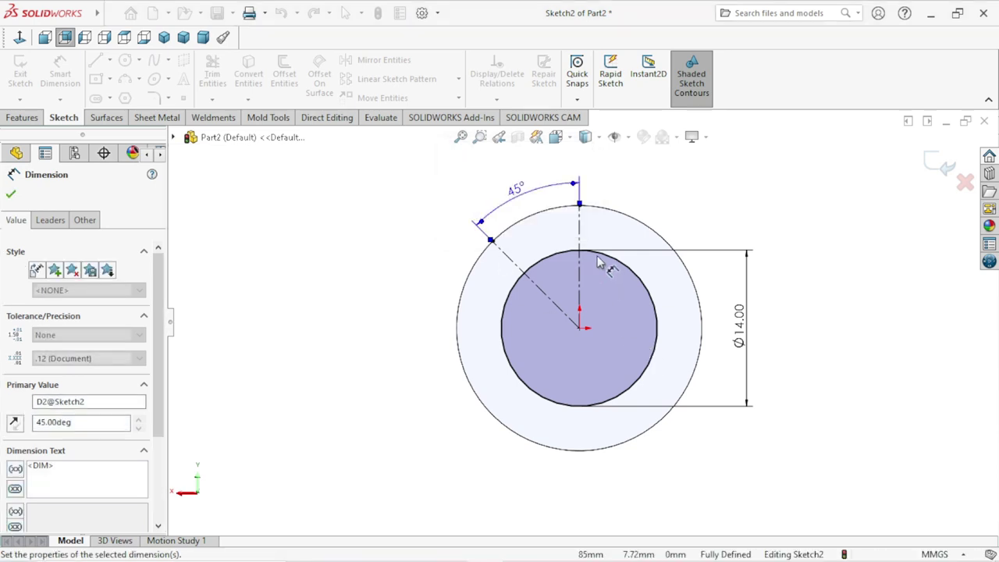
pyautogui.press('z')
pyautogui.scroll(-2, 601, 263)
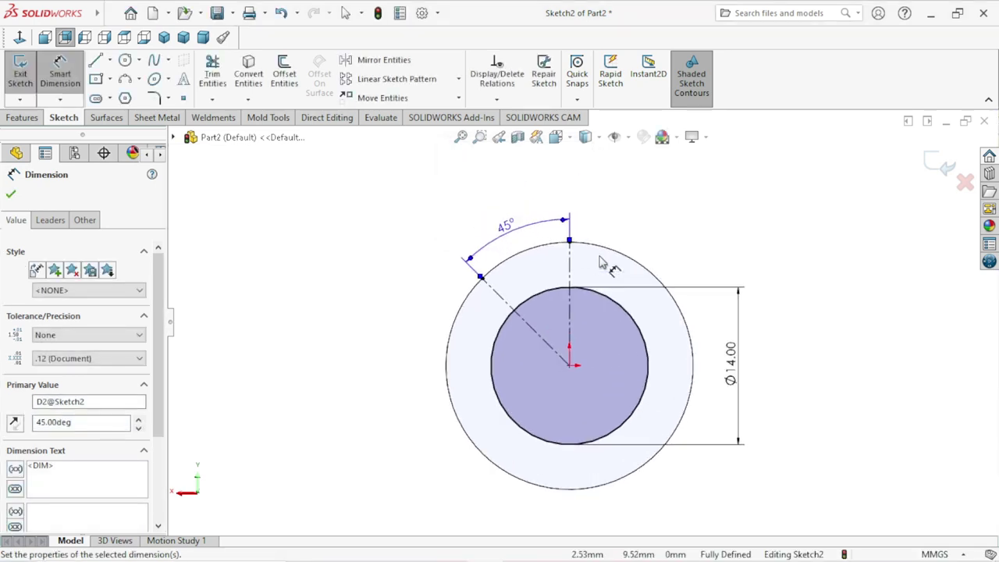
# Draw a line from the outer circle to the inner circle.
pyautogui.click(96, 60)
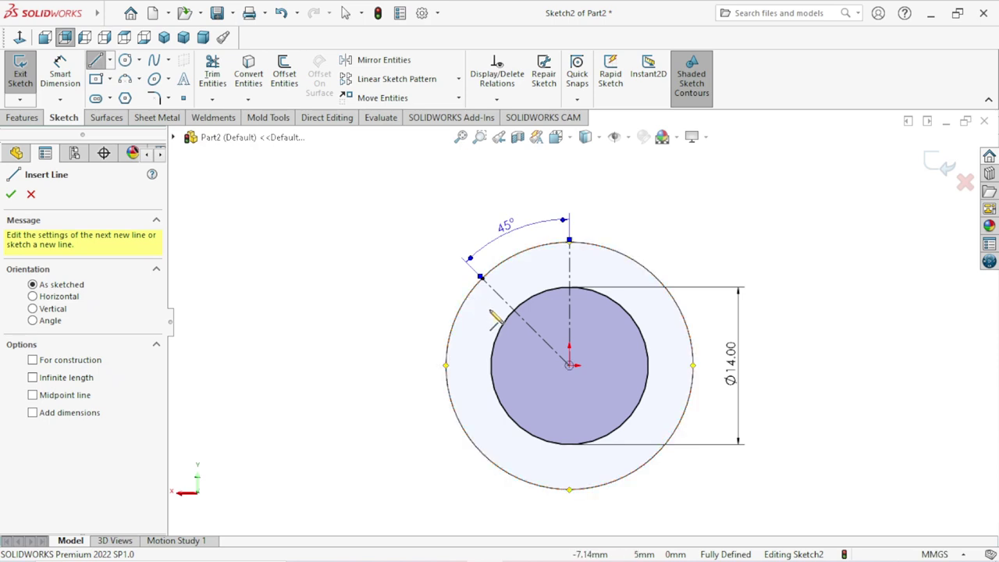
pyautogui.scroll(-2, 491, 319)
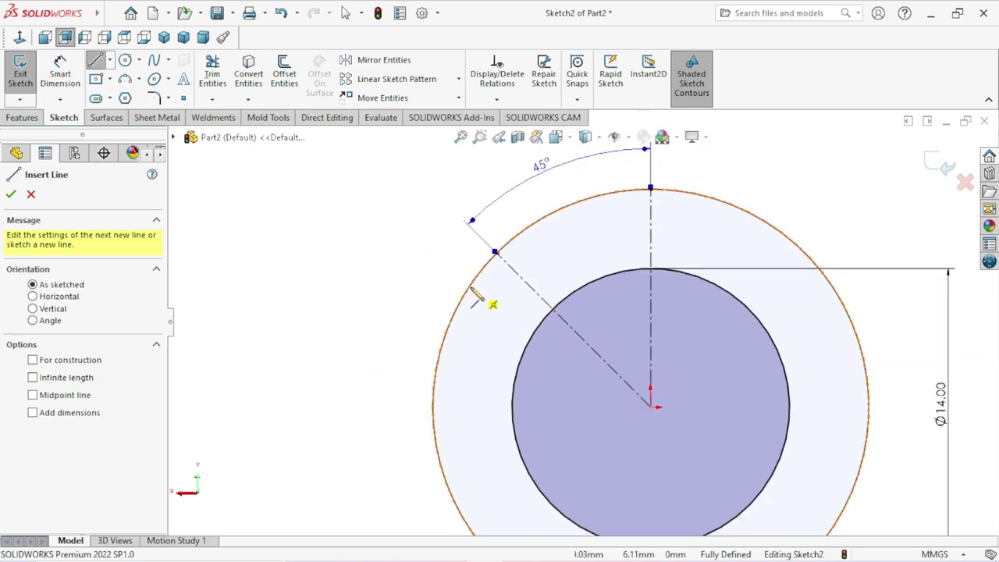
pyautogui.click(465, 308)
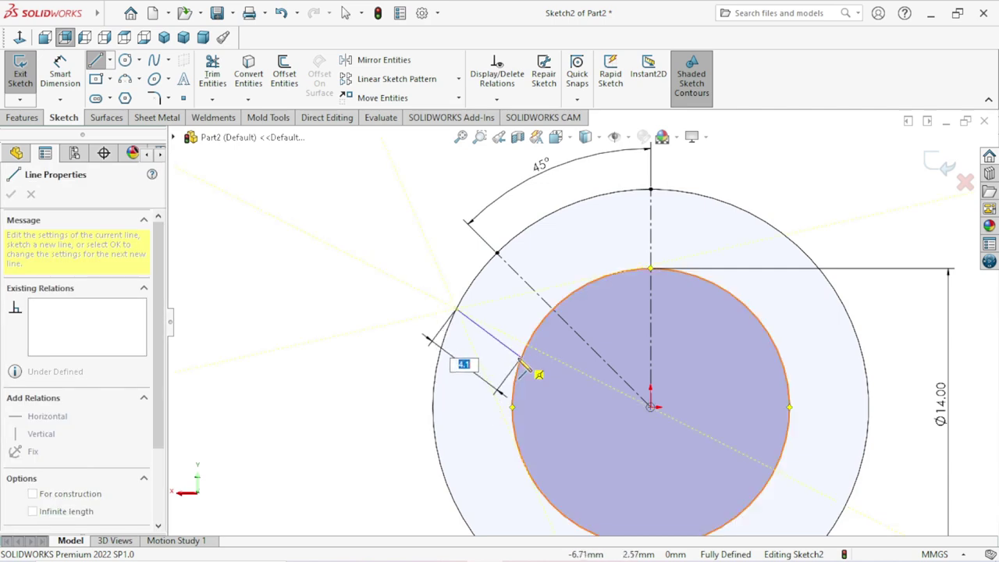
pyautogui.click(521, 356)
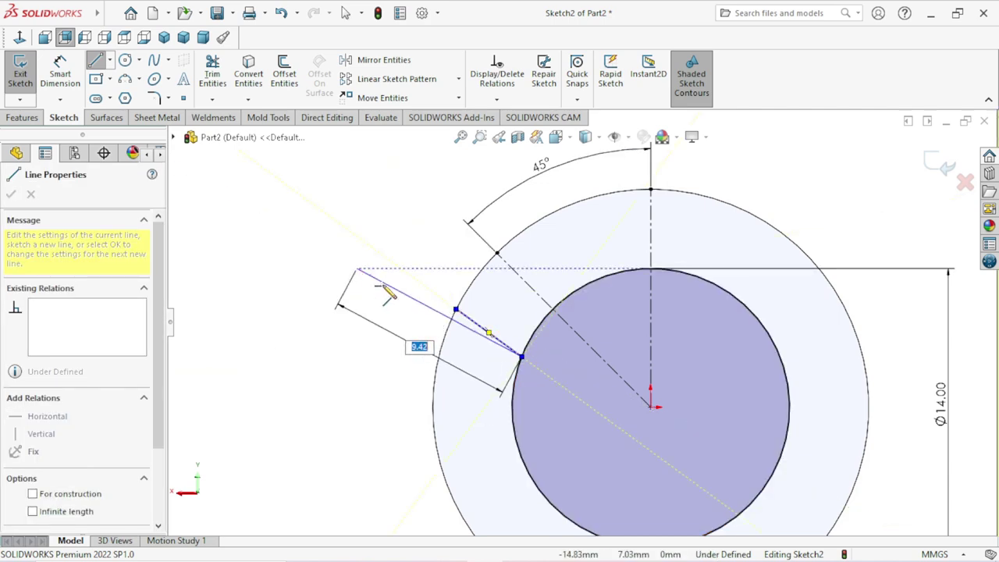
pyautogui.rightClick(357, 268)
pyautogui.click(375, 279)
pyautogui.scroll(-2, 550, 400)
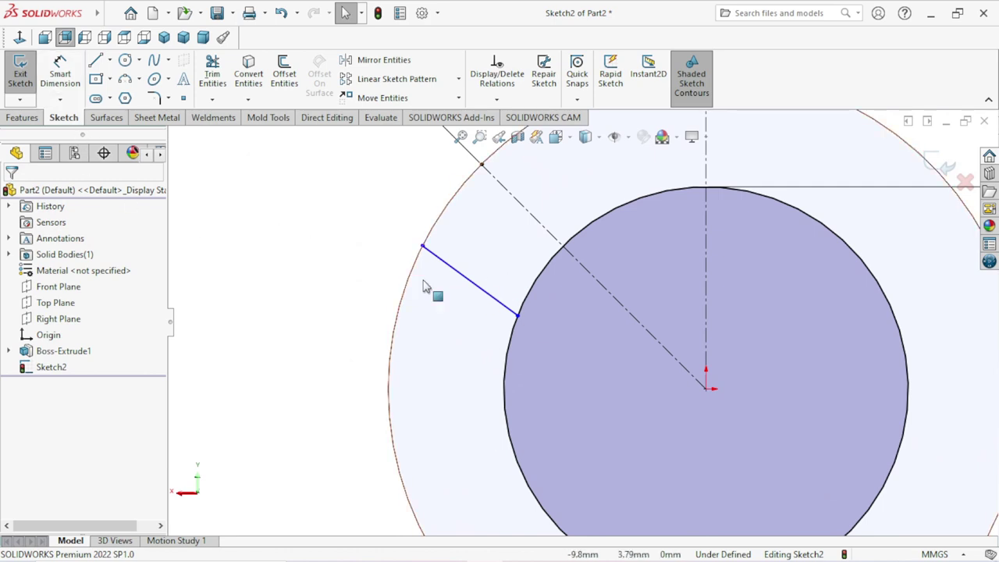
# Make the new line parallel to the diagonal centerline.
pyautogui.click(464, 277)
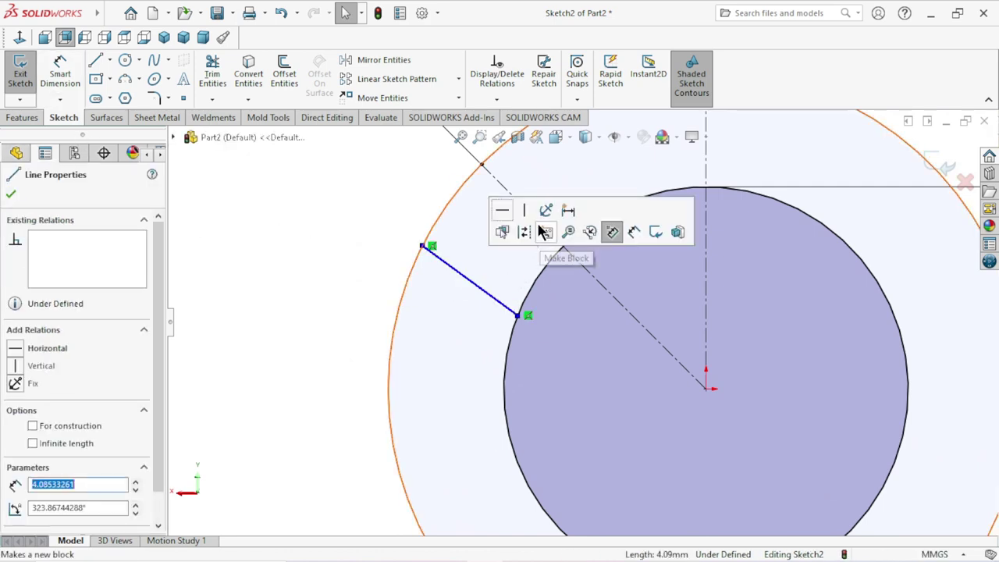
pyautogui.keyDown('ctrl'); pyautogui.click(503, 187); pyautogui.keyUp('ctrl')
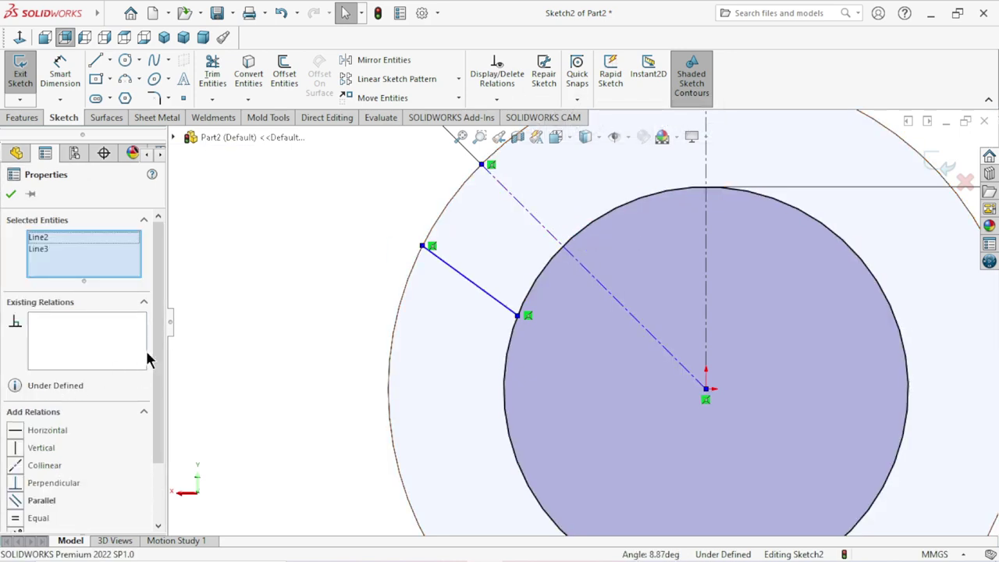
pyautogui.moveTo(163, 352); pyautogui.dragTo(160, 412)
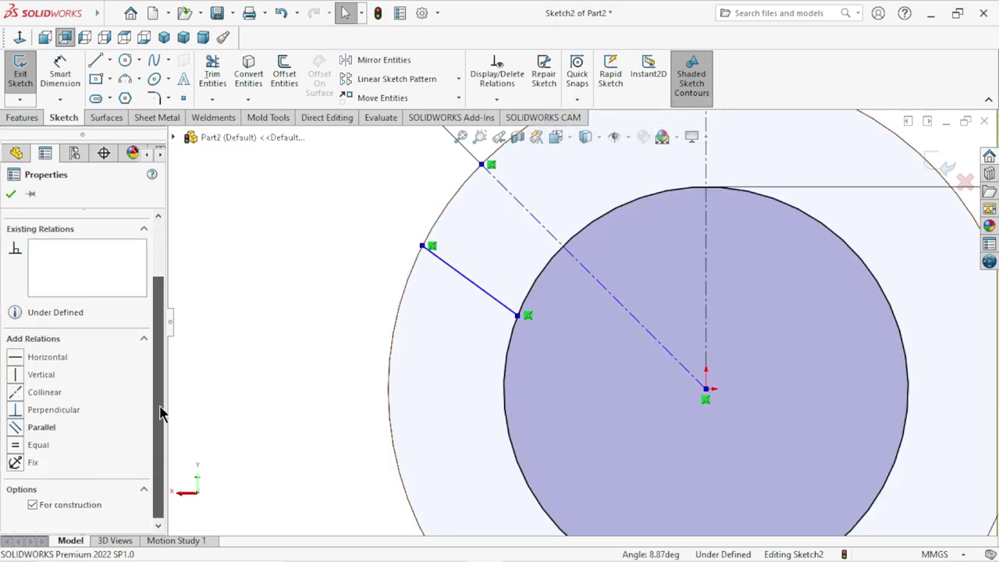
pyautogui.click(14, 431)
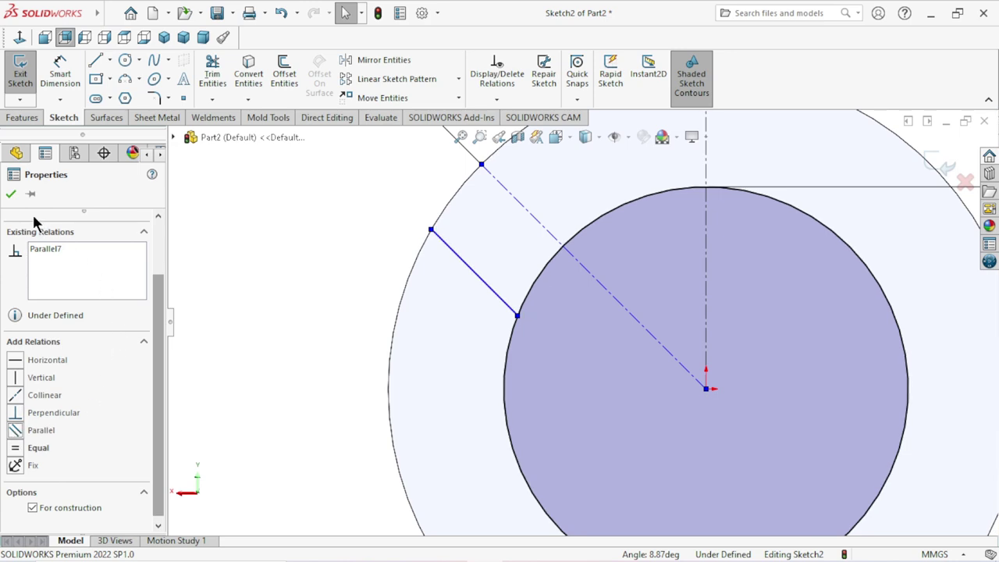
pyautogui.click(11, 195)
pyautogui.scroll(2, 589, 318)
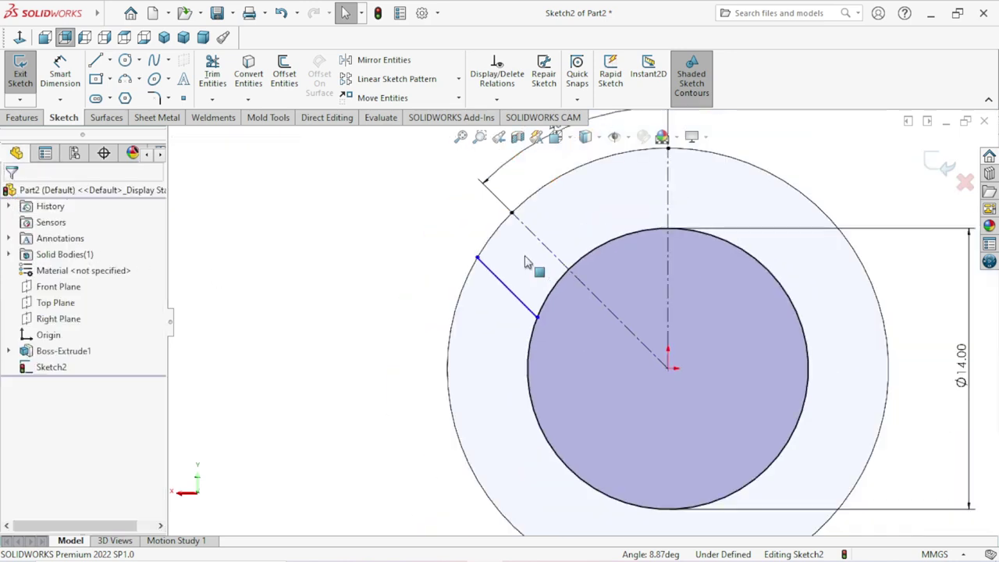
pyautogui.scroll(-1, 531, 261)
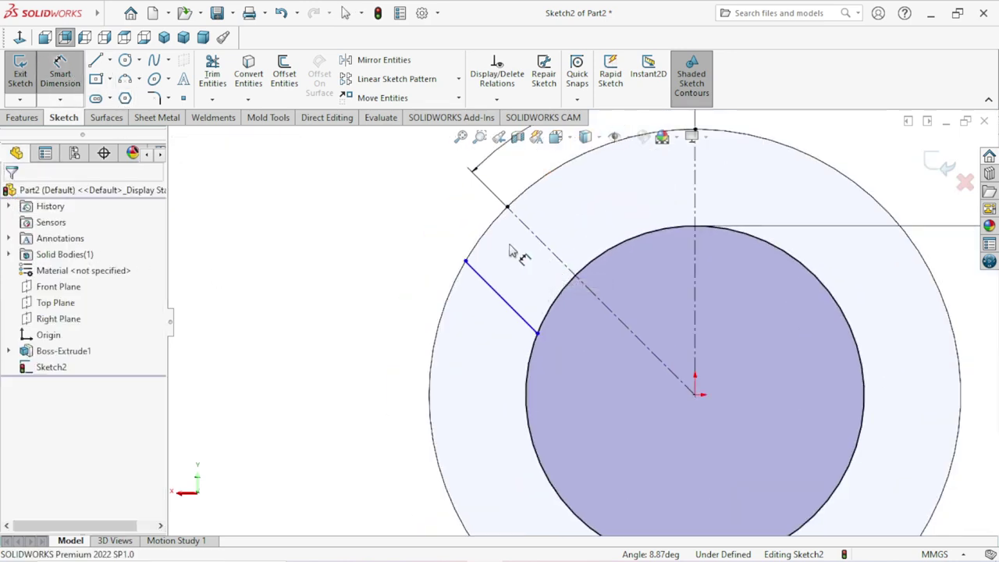
# Dimension the bridging line 3 mm from the 45° centerline.
pyautogui.click(527, 232)
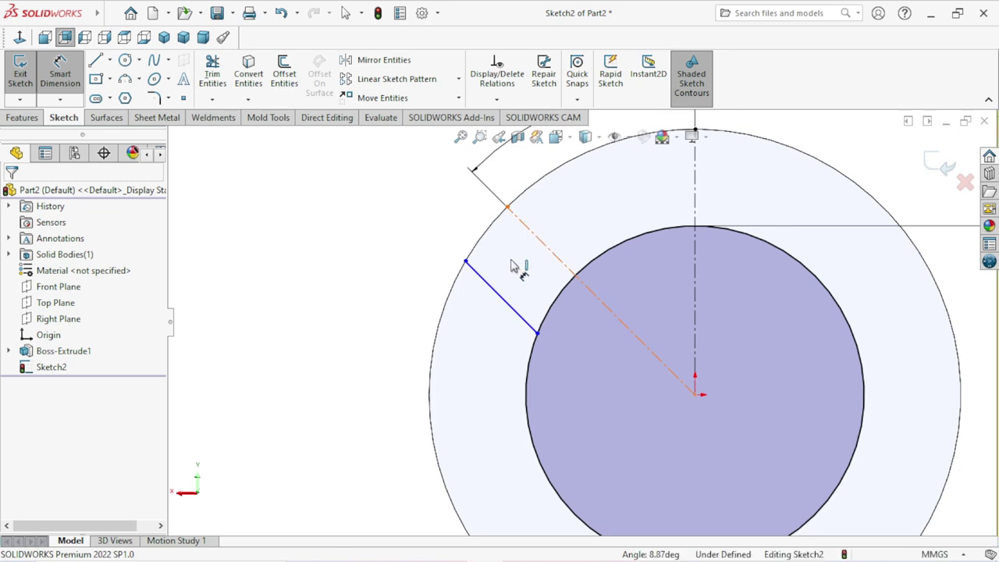
pyautogui.click(506, 304)
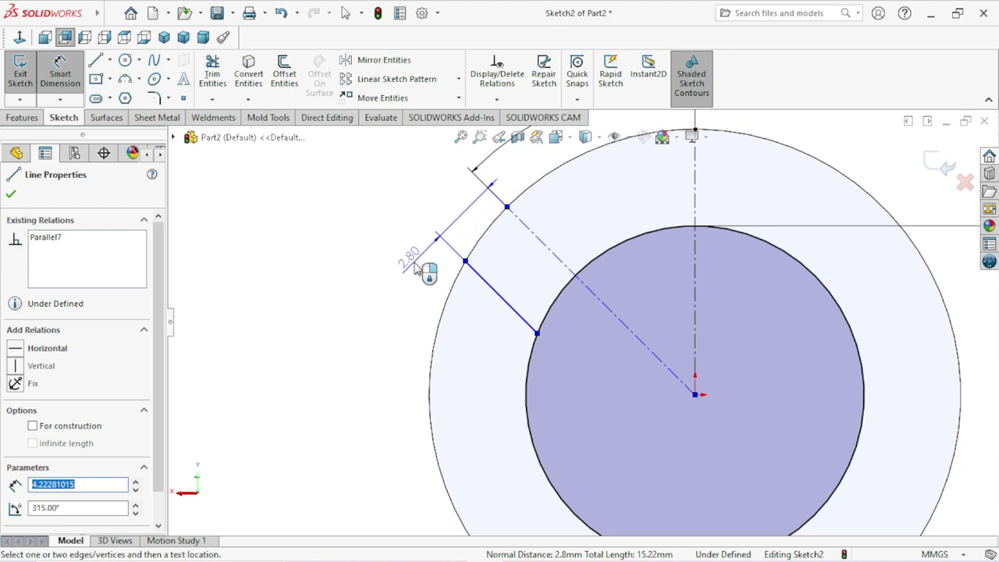
pyautogui.click(415, 265)
pyautogui.click(416, 269)
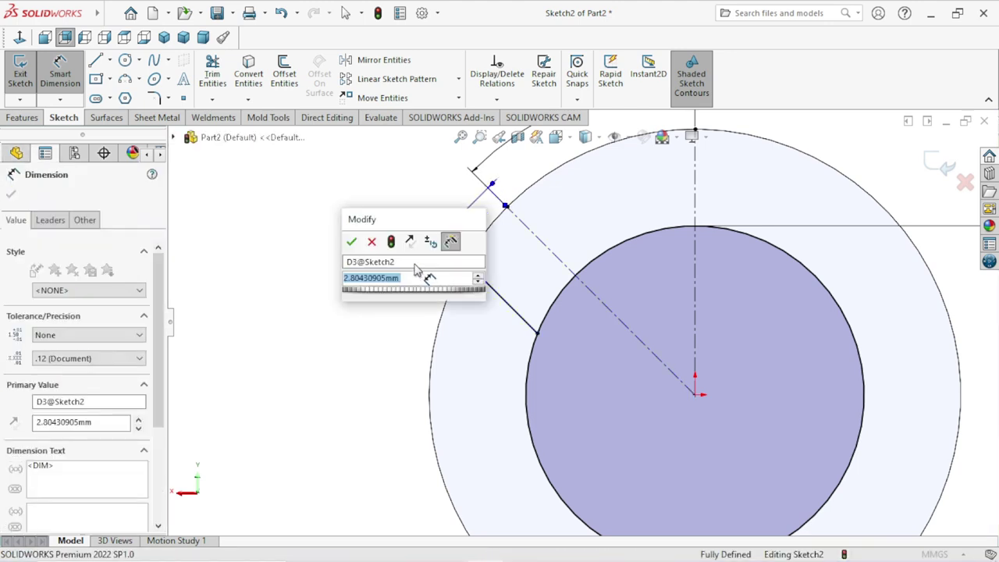
pyautogui.write('3')
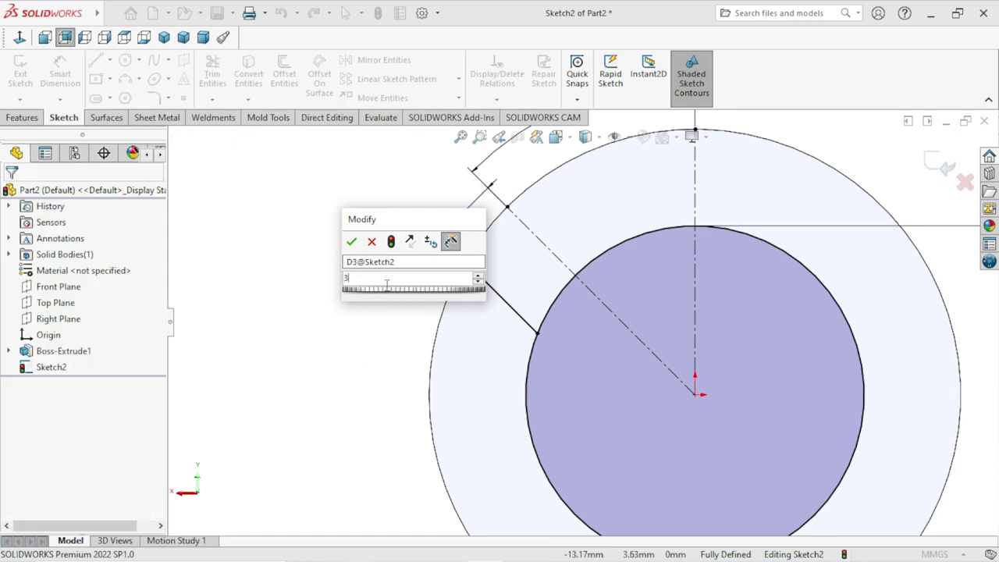
pyautogui.click(351, 244)
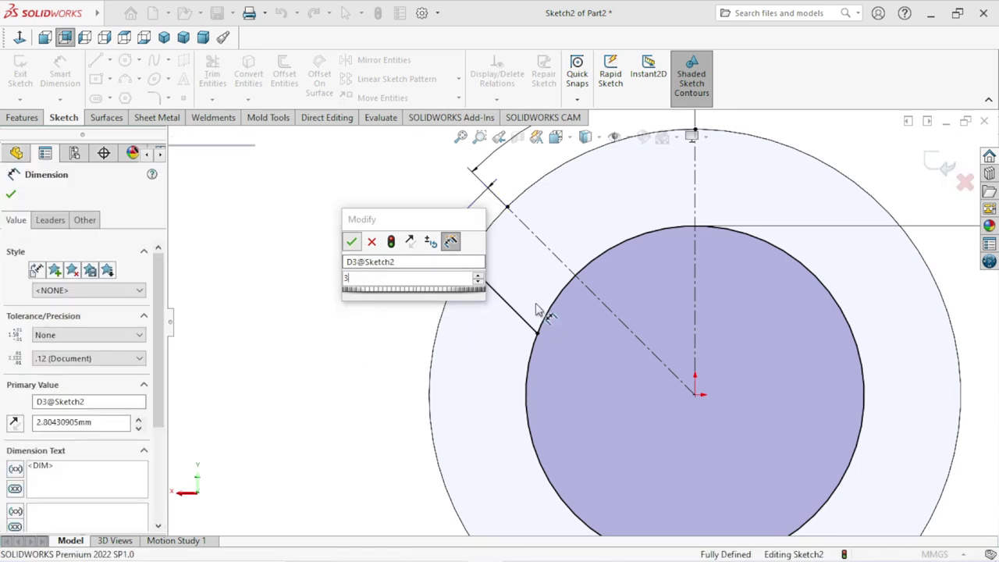
pyautogui.press('Return')
pyautogui.scroll(2, 560, 305)
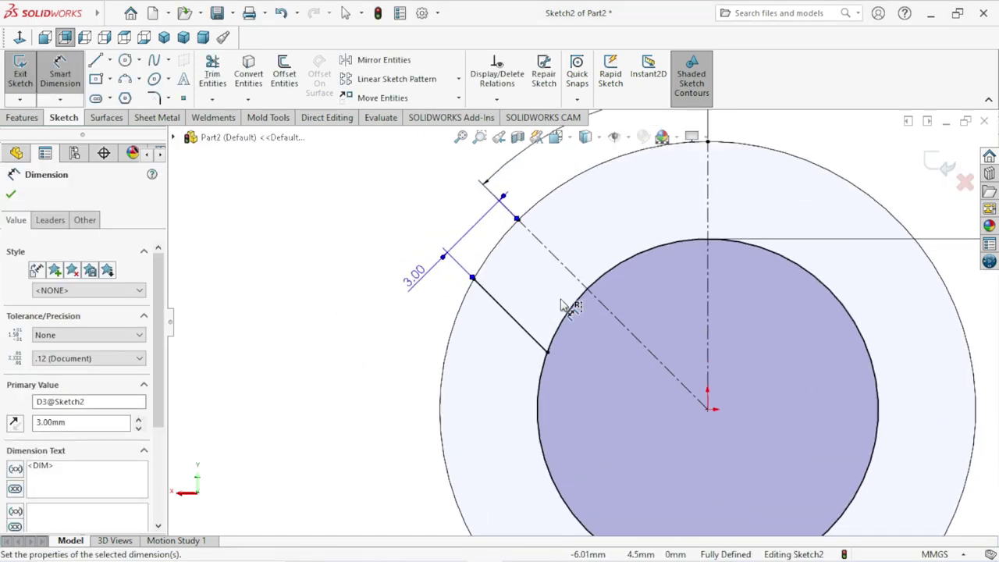
pyautogui.scroll(-2, 560, 306)
pyautogui.scroll(1, 467, 296)
pyautogui.scroll(1, 467, 296)
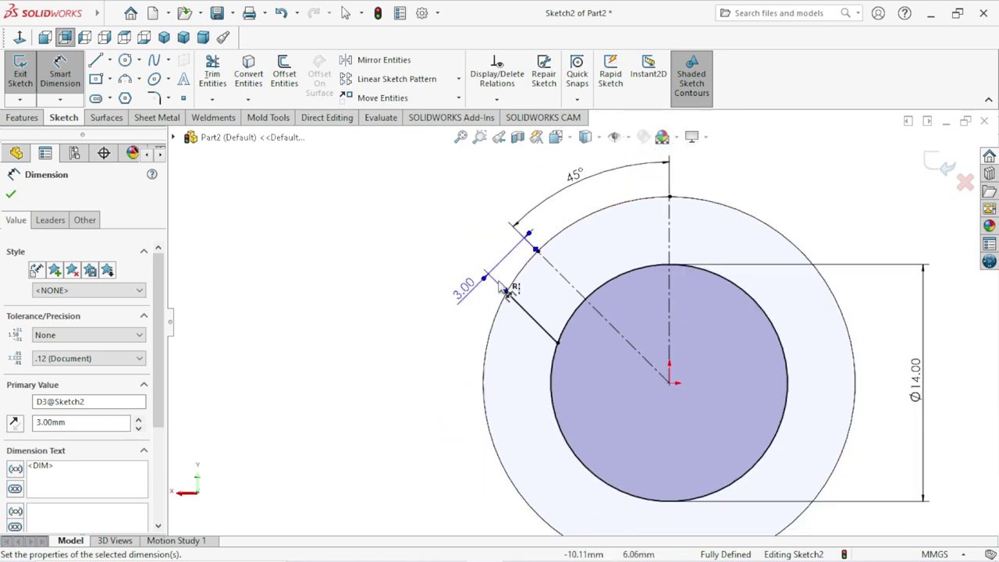
pyautogui.click(10, 195)
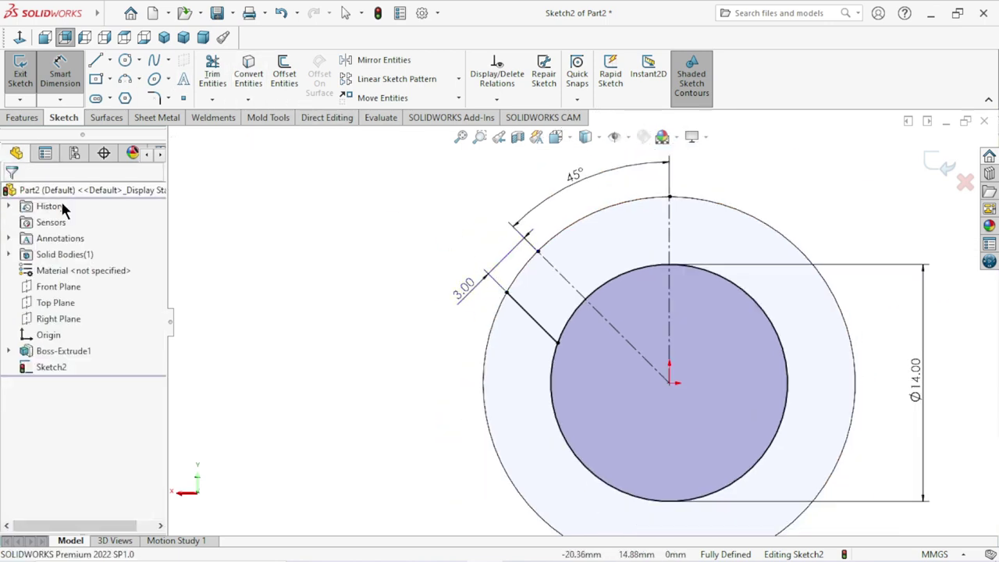
# Mirror the slanted slot line (Line3) across the 45° centerline.
pyautogui.click(393, 63)
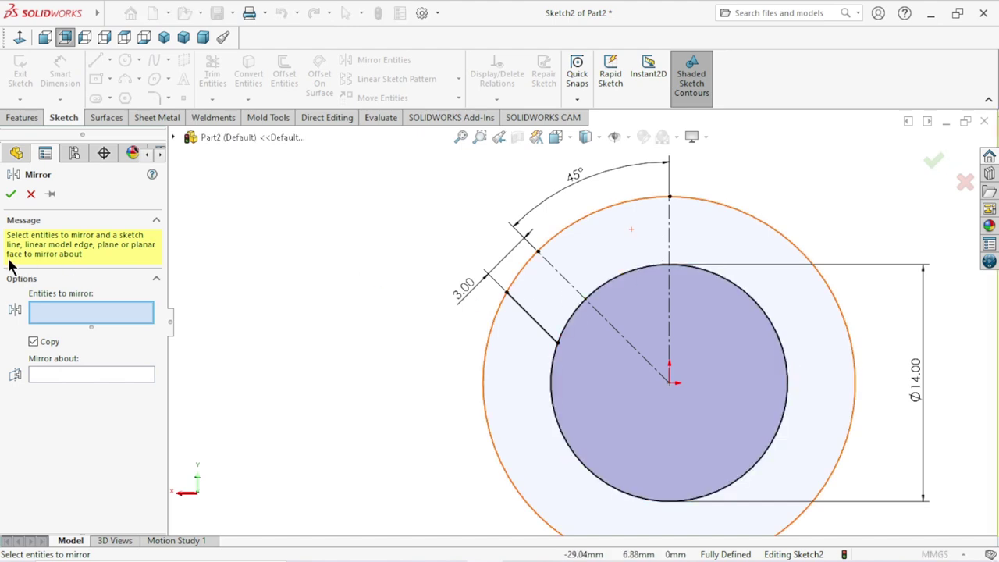
pyautogui.click(535, 325)
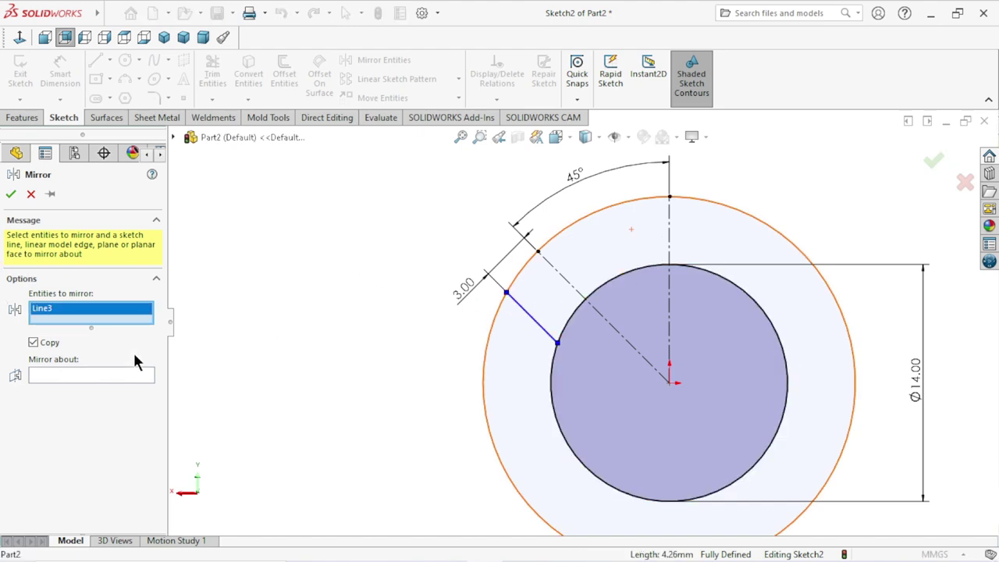
pyautogui.click(33, 375)
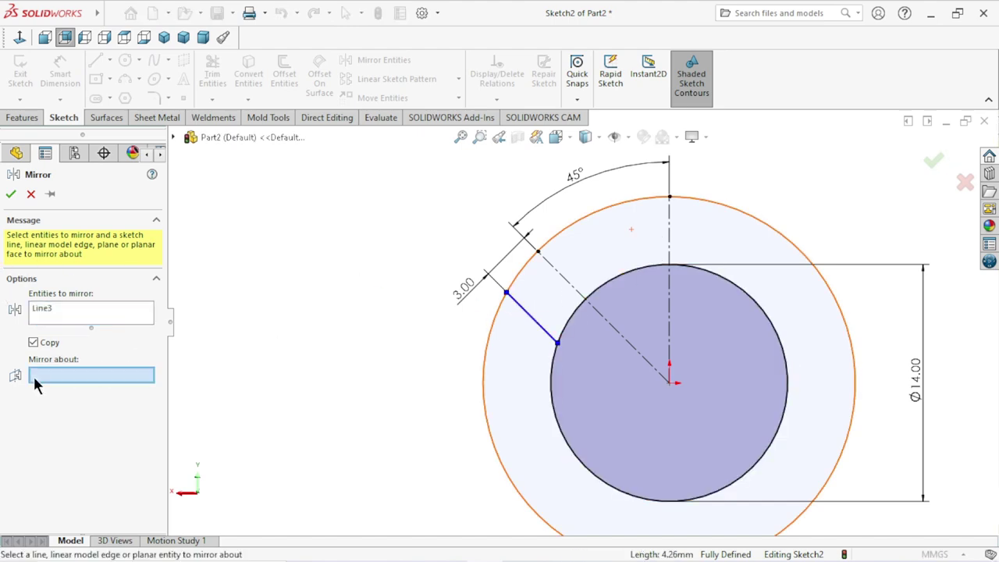
pyautogui.click(562, 289)
pyautogui.click(11, 194)
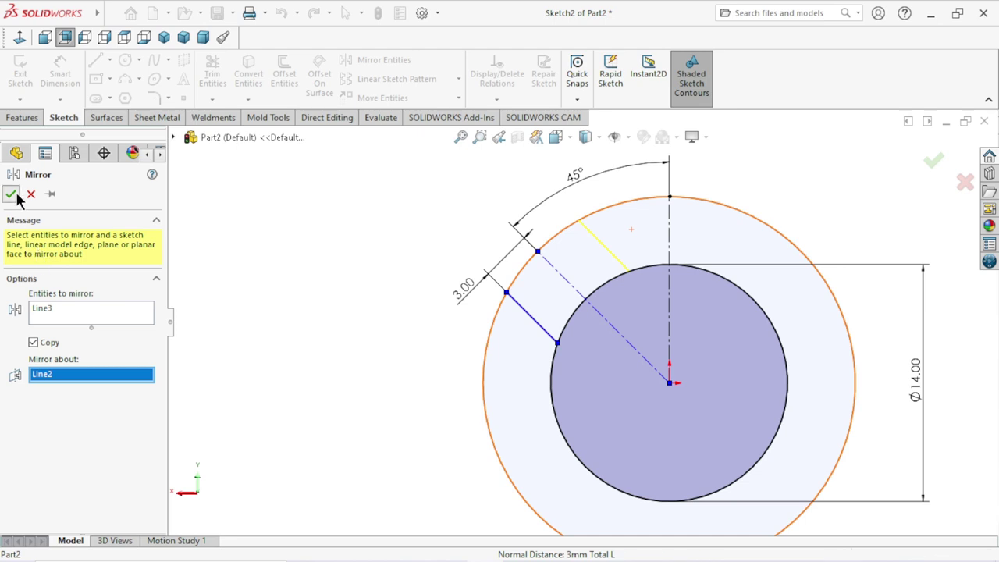
pyautogui.scroll(2, 656, 304)
pyautogui.scroll(-2, 648, 319)
pyautogui.scroll(-1, 613, 327)
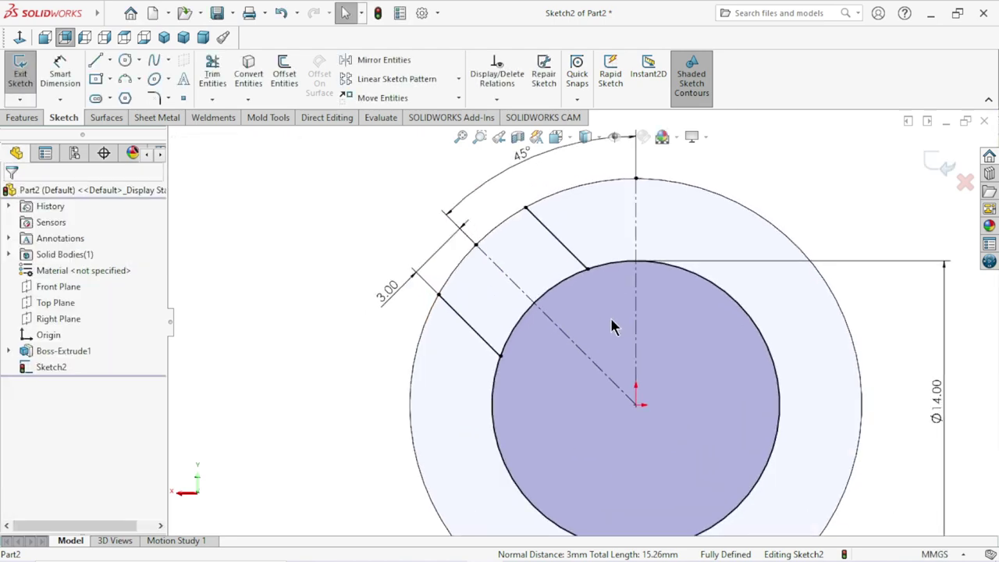
pyautogui.scroll(1, 580, 324)
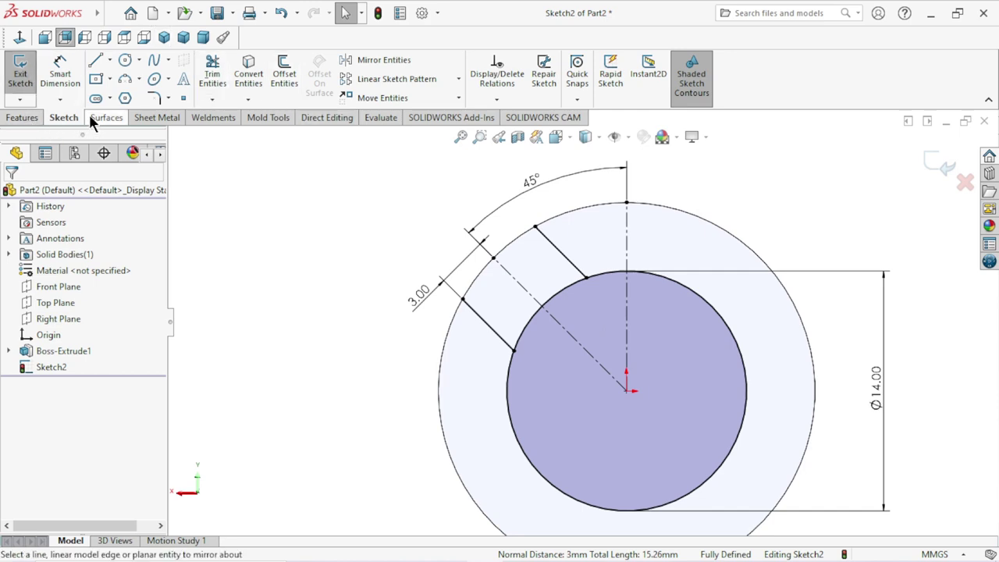
# Mirror the upper slot line (Line4) across the vertical centerline to the right side.
pyautogui.click(406, 60)
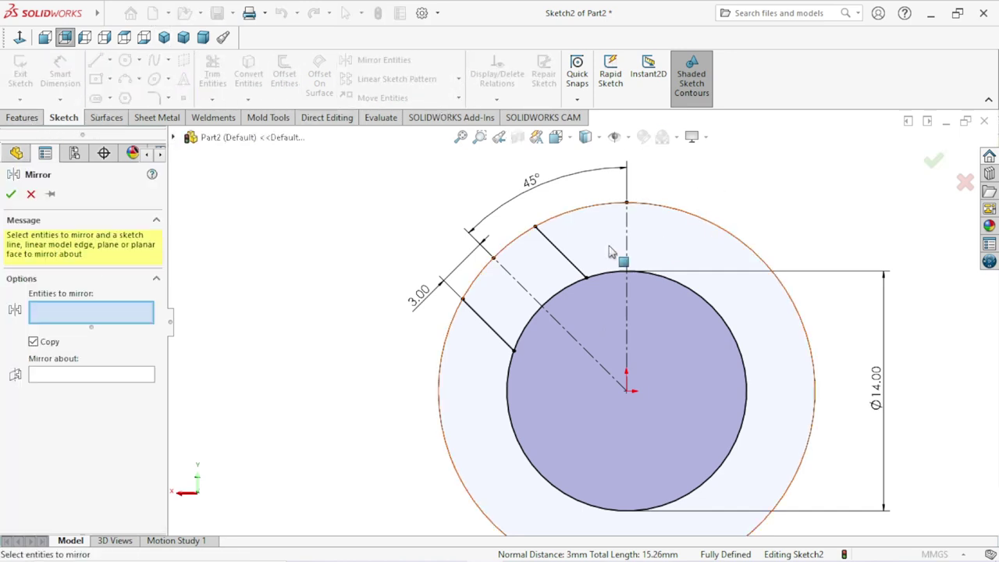
pyautogui.click(560, 252)
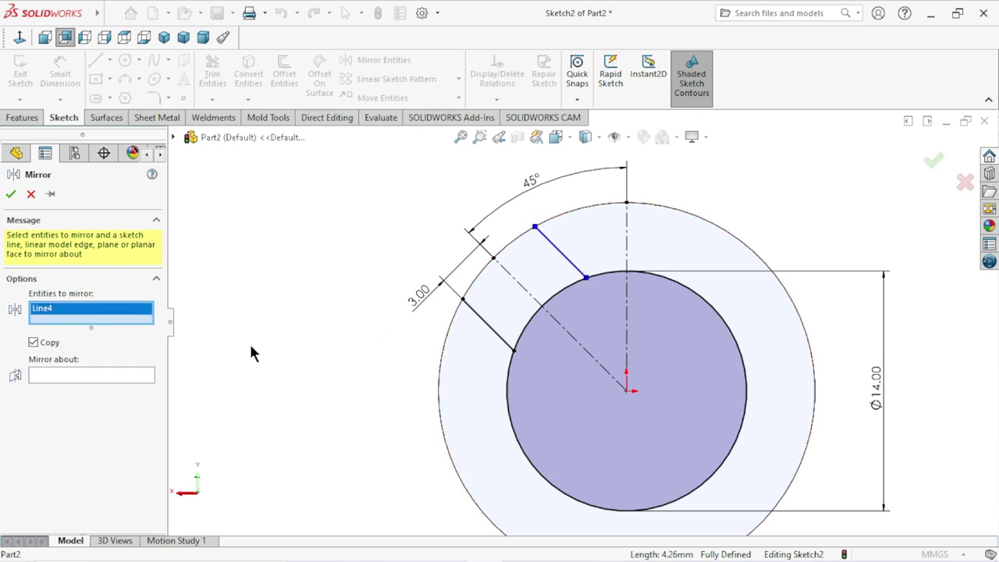
pyautogui.click(40, 376)
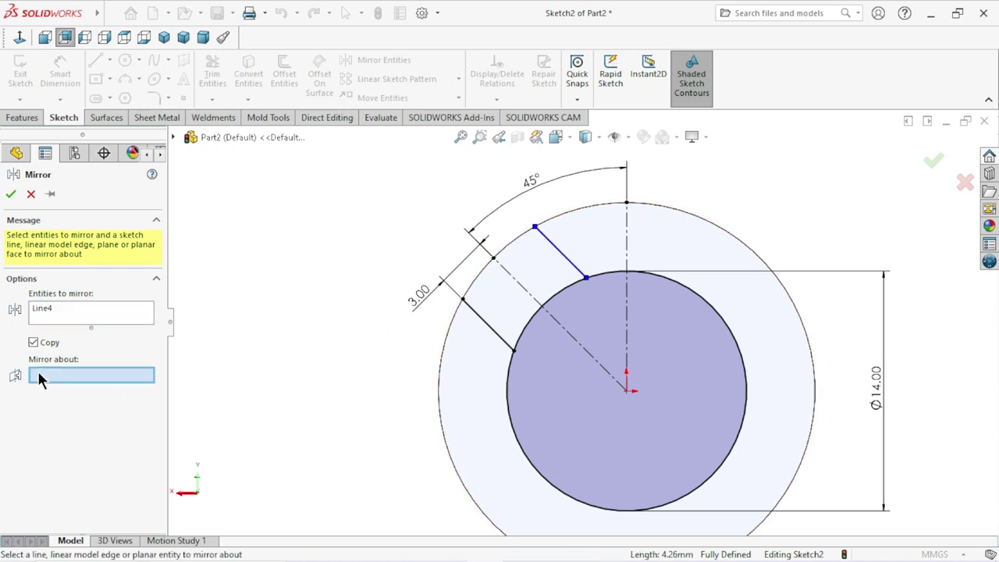
pyautogui.click(626, 234)
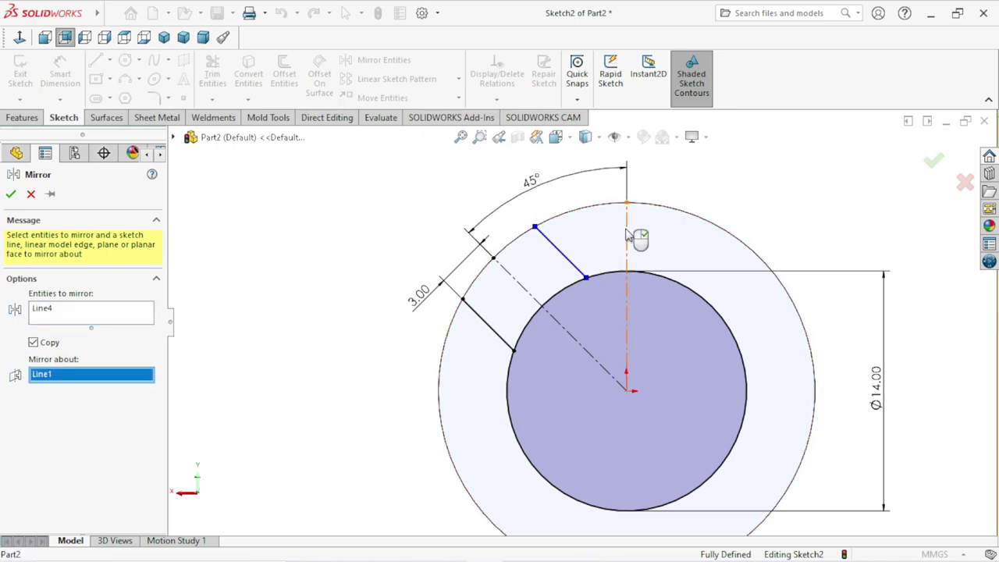
pyautogui.click(10, 195)
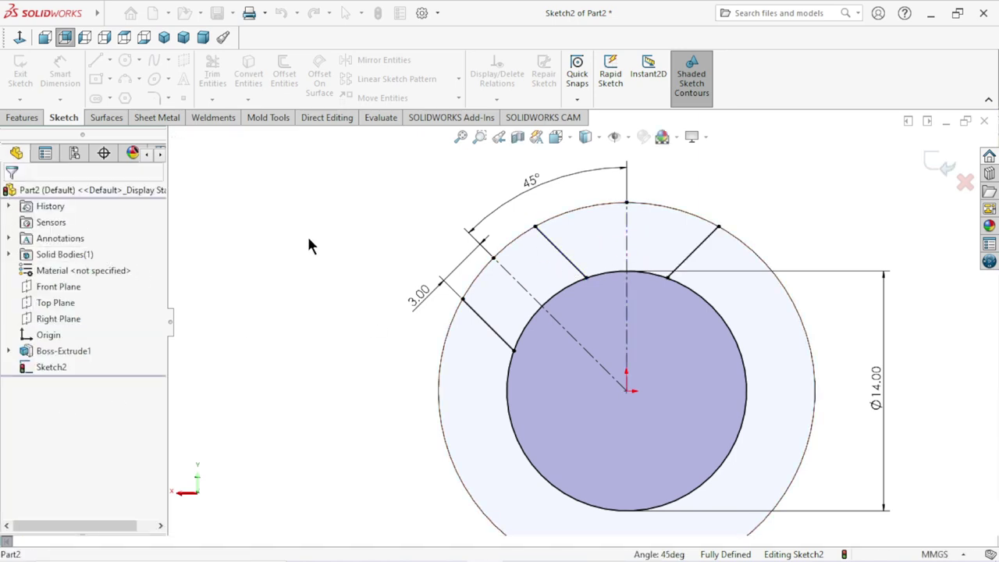
pyautogui.click(593, 205)
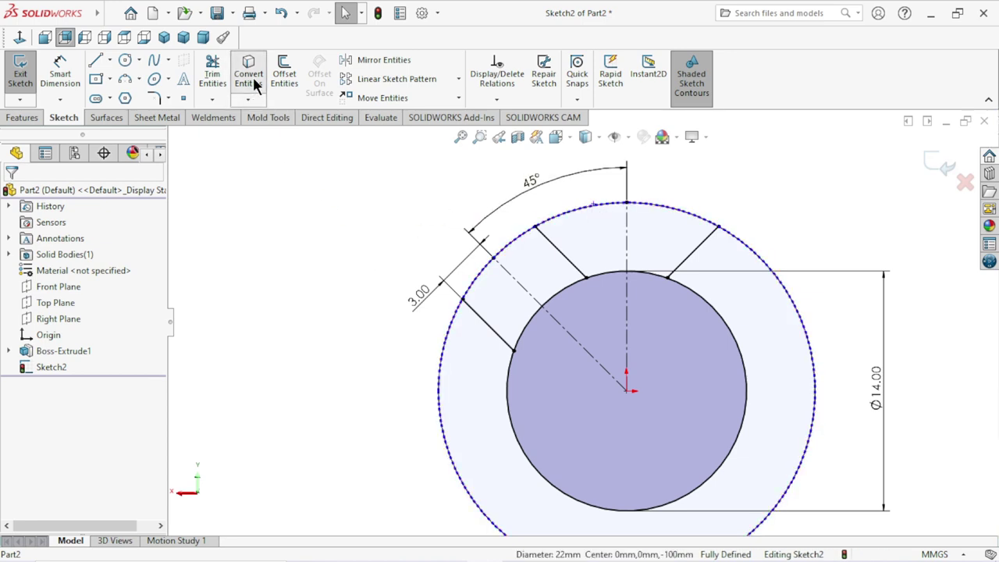
# Power-trim the lower 3 mm slot line and the inner circle arcs, leaving a closed wedge profile.
pyautogui.click(330, 197)
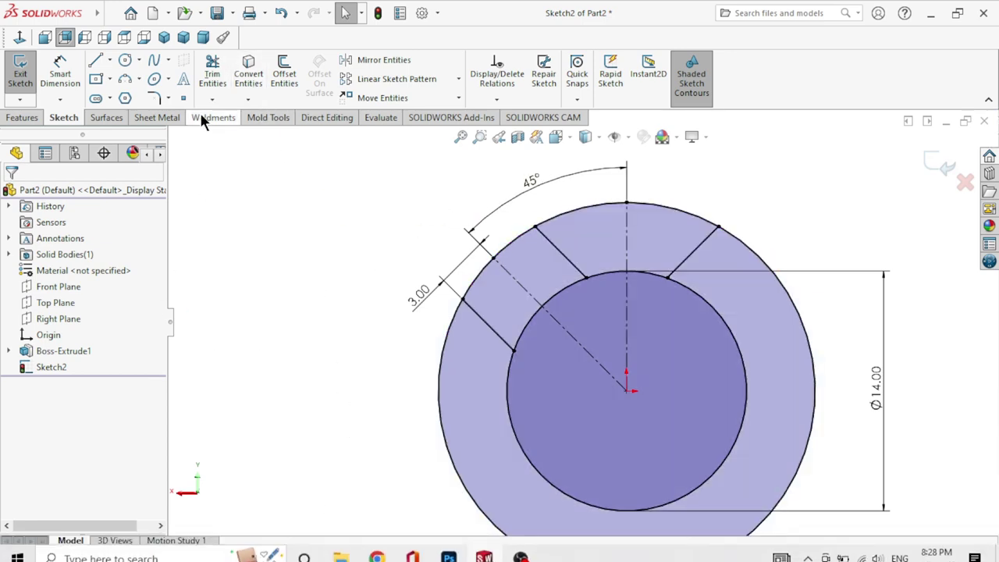
pyautogui.click(211, 72)
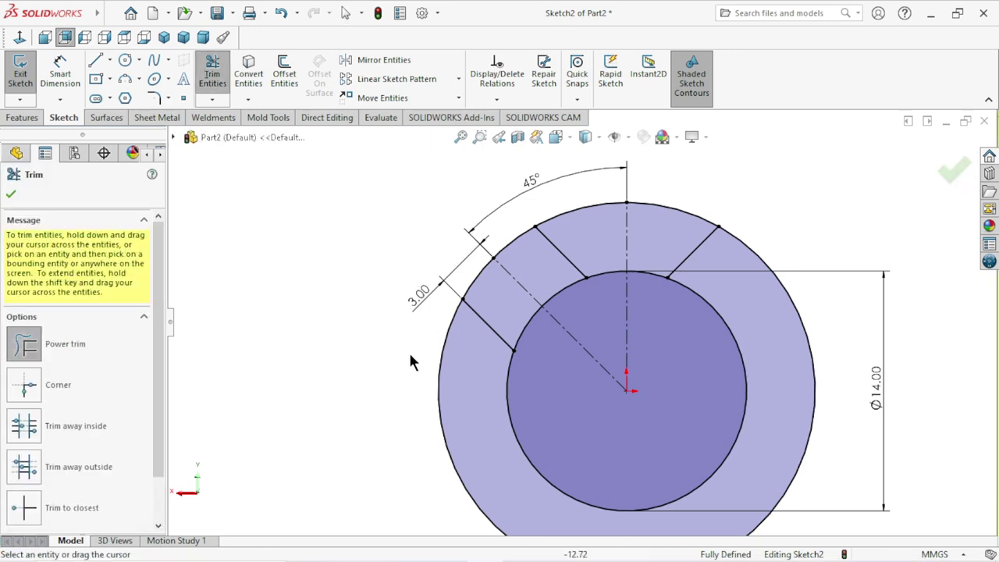
pyautogui.moveTo(408, 364); pyautogui.dragTo(504, 267)
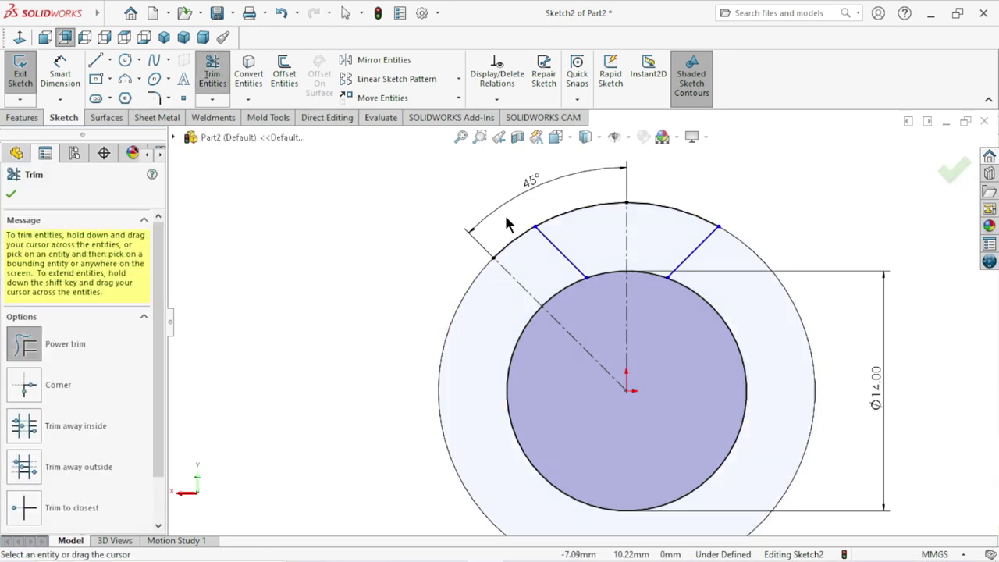
pyautogui.moveTo(549, 288); pyautogui.dragTo(573, 313)
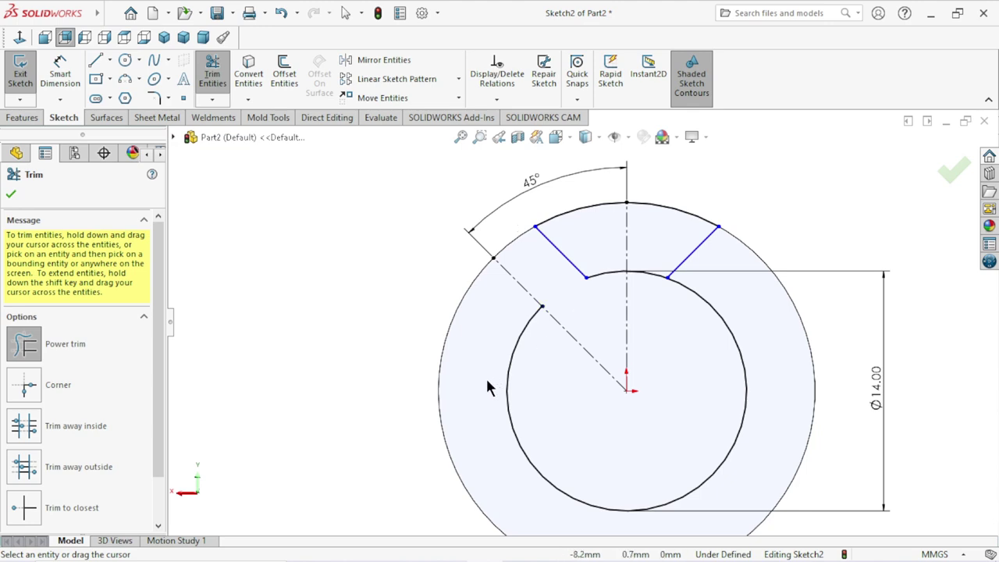
pyautogui.moveTo(493, 382); pyautogui.dragTo(585, 401)
pyautogui.scroll(3, 705, 344)
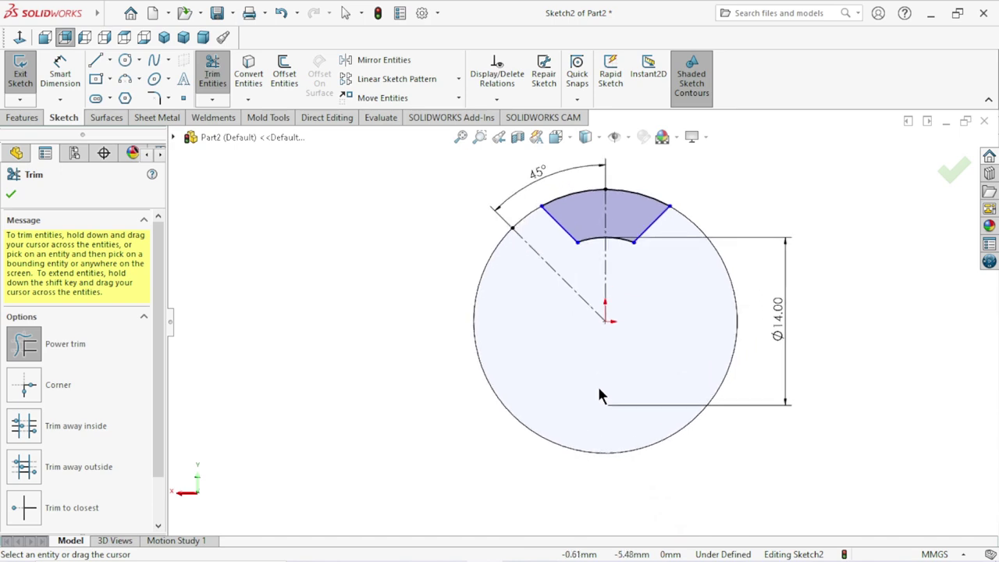
pyautogui.click(11, 196)
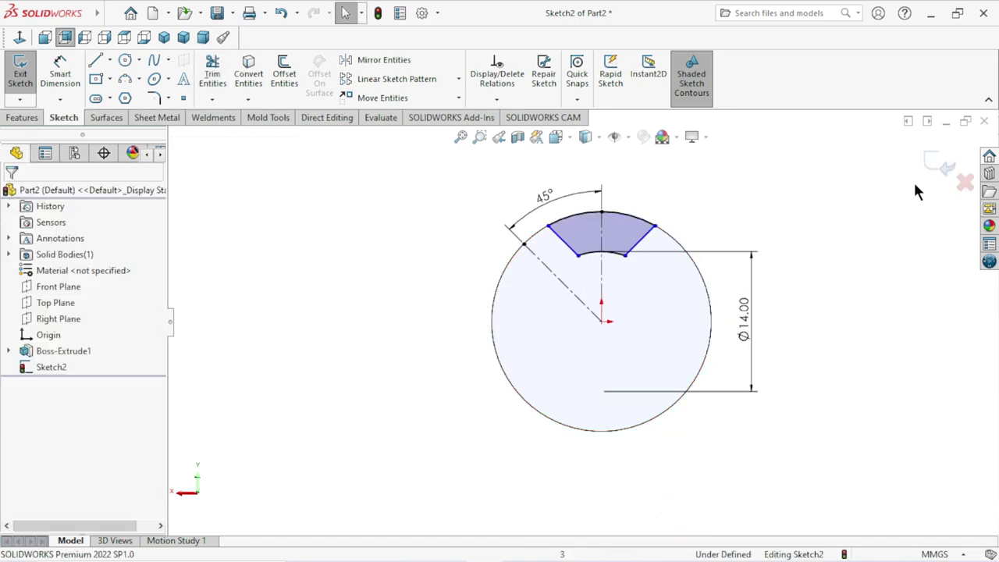
# Close Sketch2 and select the Right Plane in the FeatureManager tree.
pyautogui.click(937, 163)
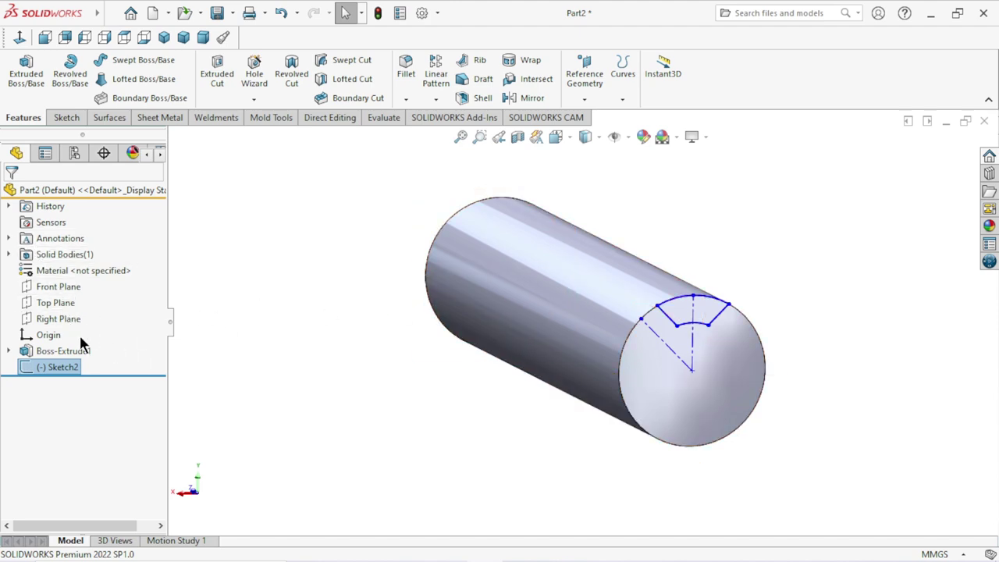
pyautogui.click(50, 318)
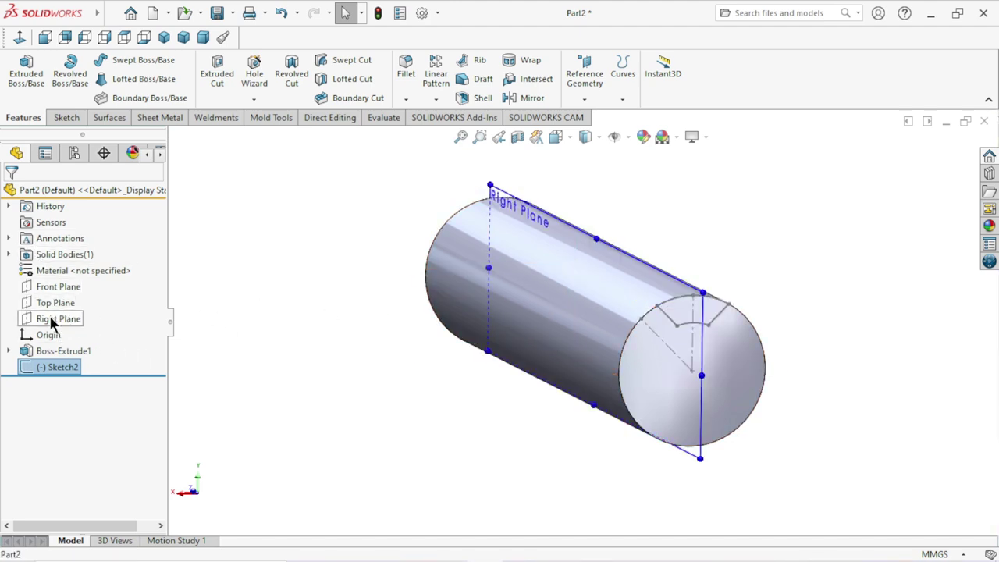
# Start a sketch on the Right Plane and draw a horizontal line along the cylinder's top edge.
pyautogui.click(63, 291)
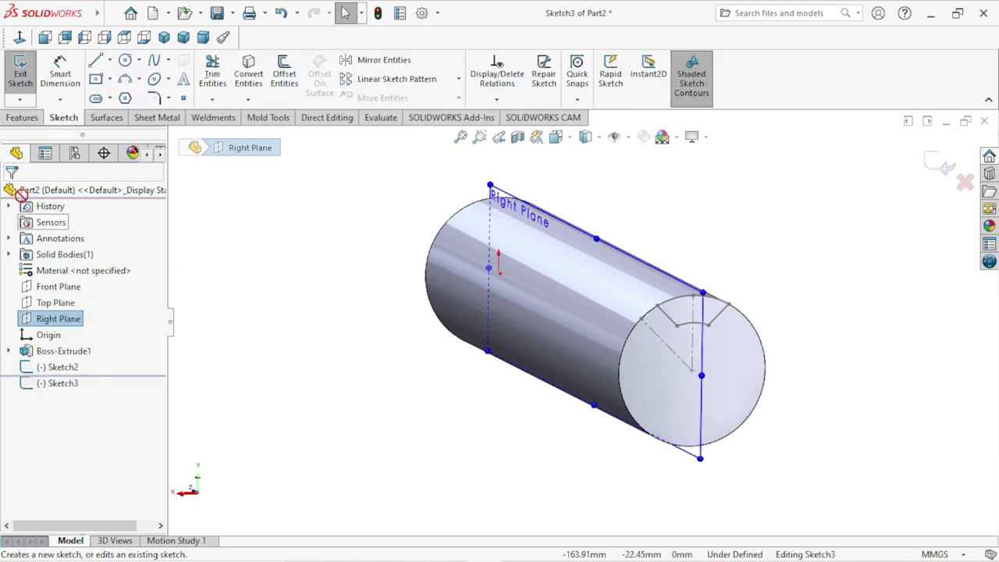
pyautogui.click(19, 38)
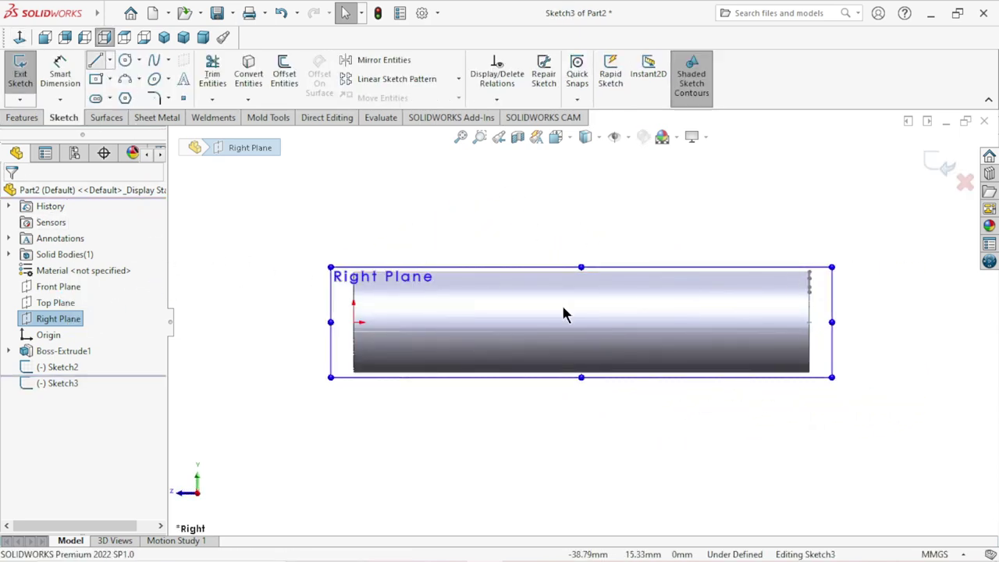
pyautogui.click(809, 272)
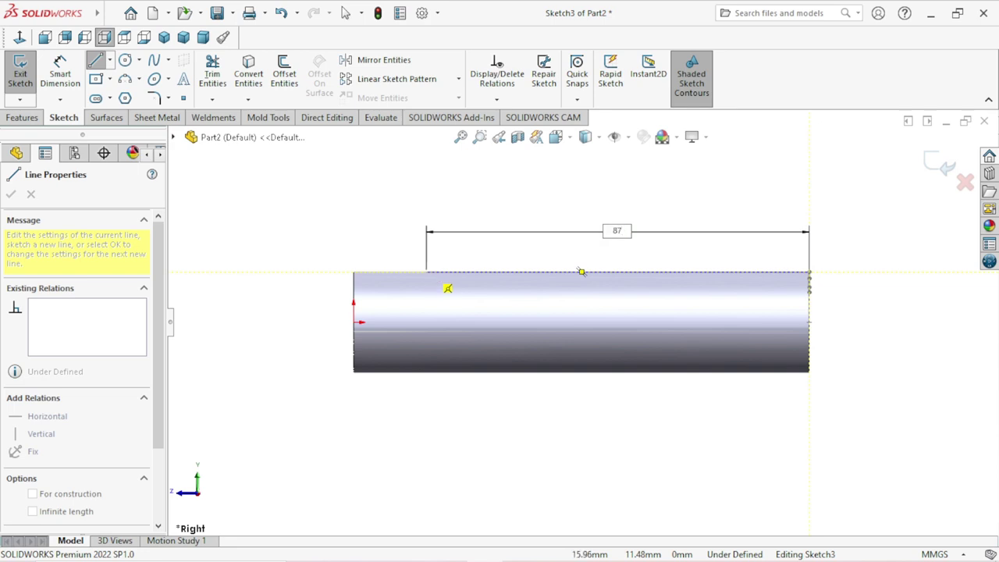
pyautogui.click(412, 273)
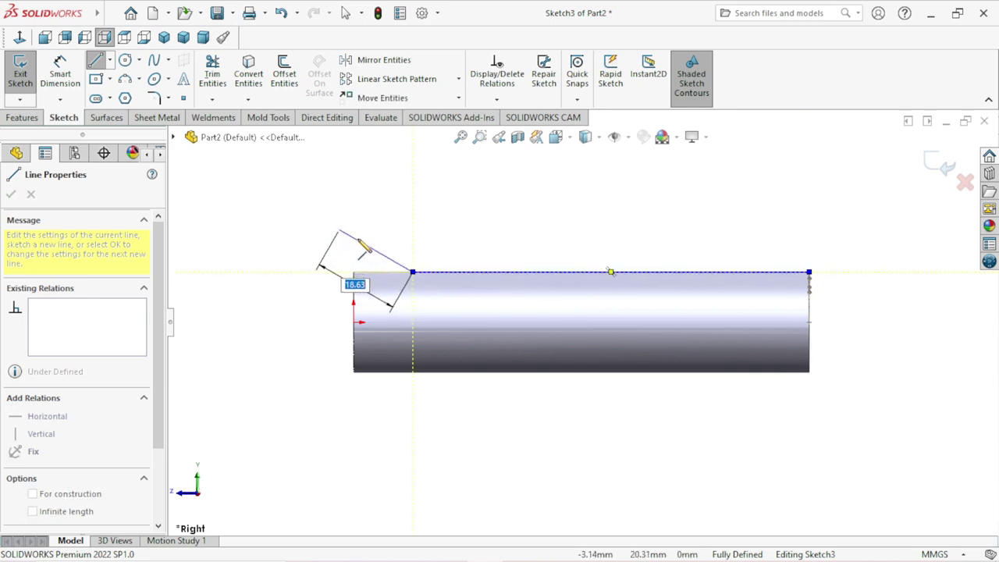
pyautogui.click(412, 274)
# Add a tangent arc curving up from the line's left end and end the chain.
pyautogui.click(412, 272)
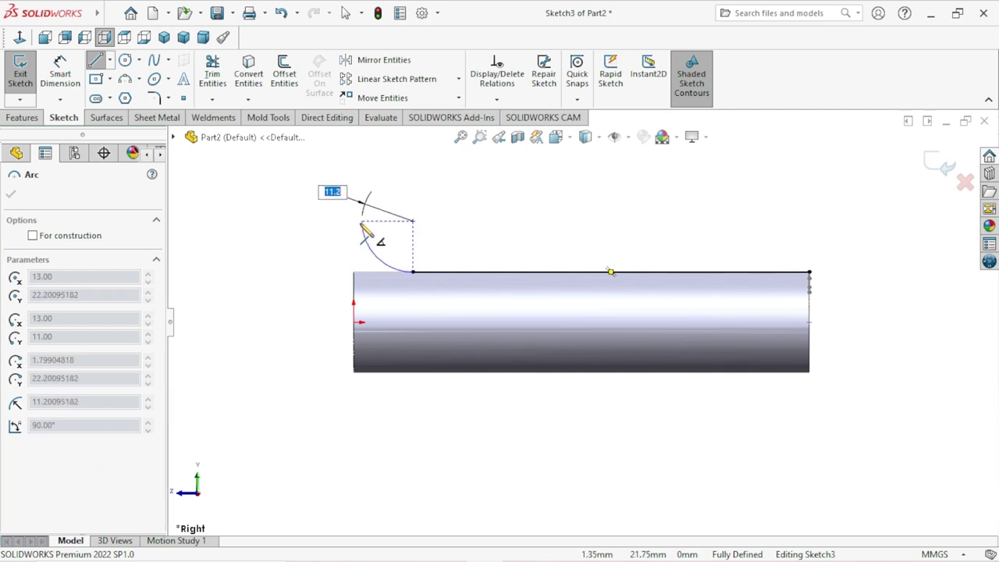
pyautogui.click(361, 223)
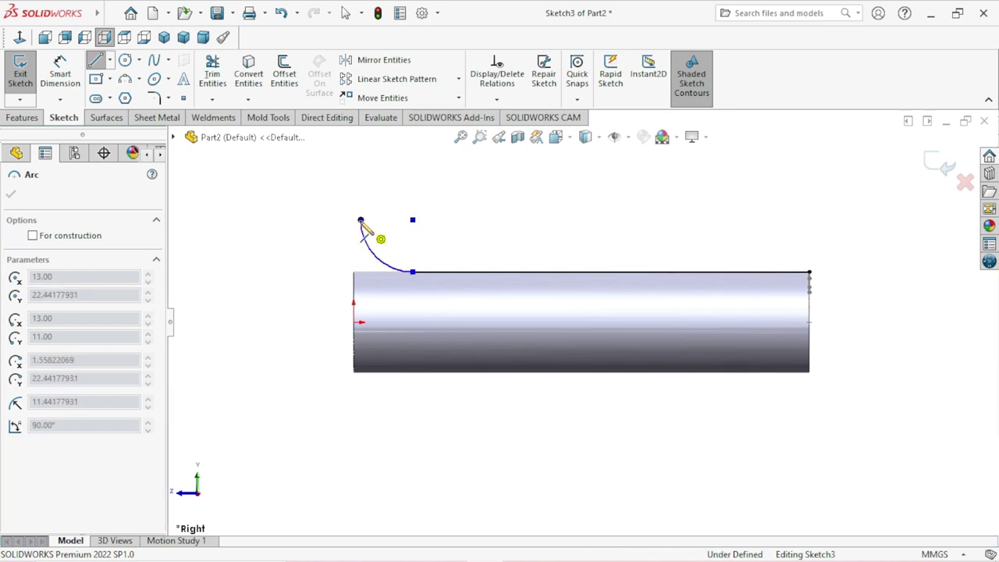
pyautogui.rightClick(367, 199)
pyautogui.click(368, 202)
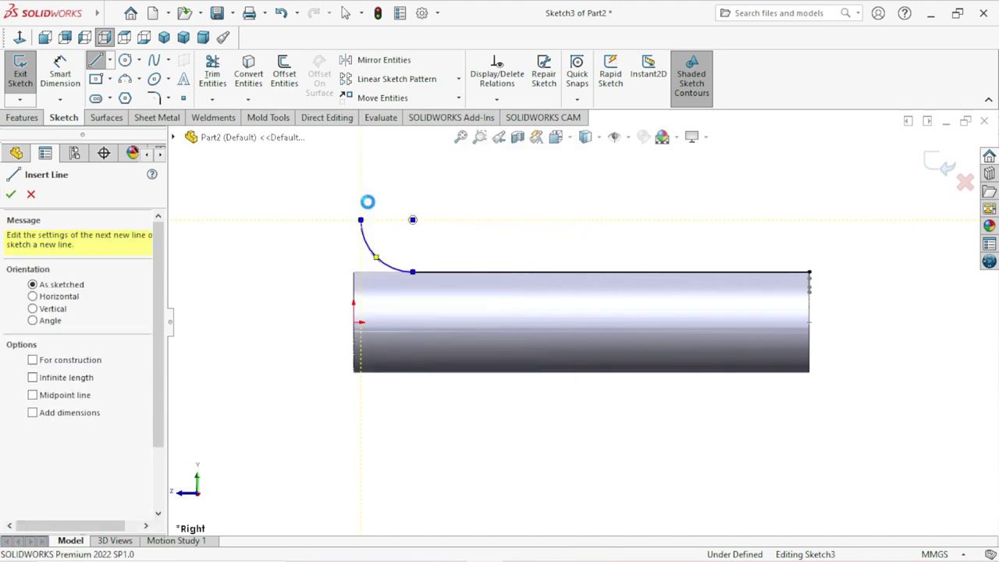
pyautogui.click(72, 66)
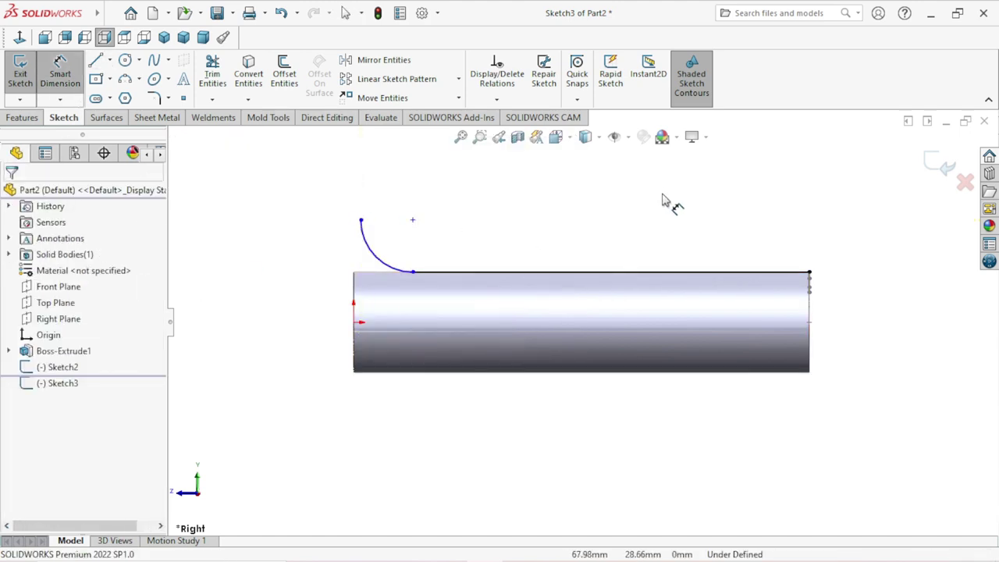
# Give the horizontal line an 87 mm length and the tangent arc a 10 mm radius, then exit Sketch3.
pyautogui.click(601, 267)
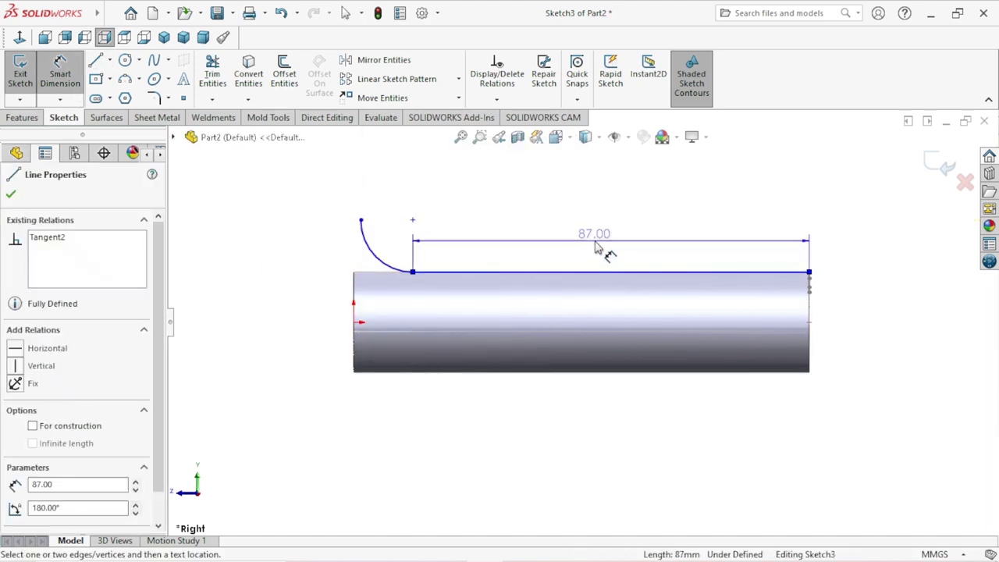
pyautogui.click(599, 246)
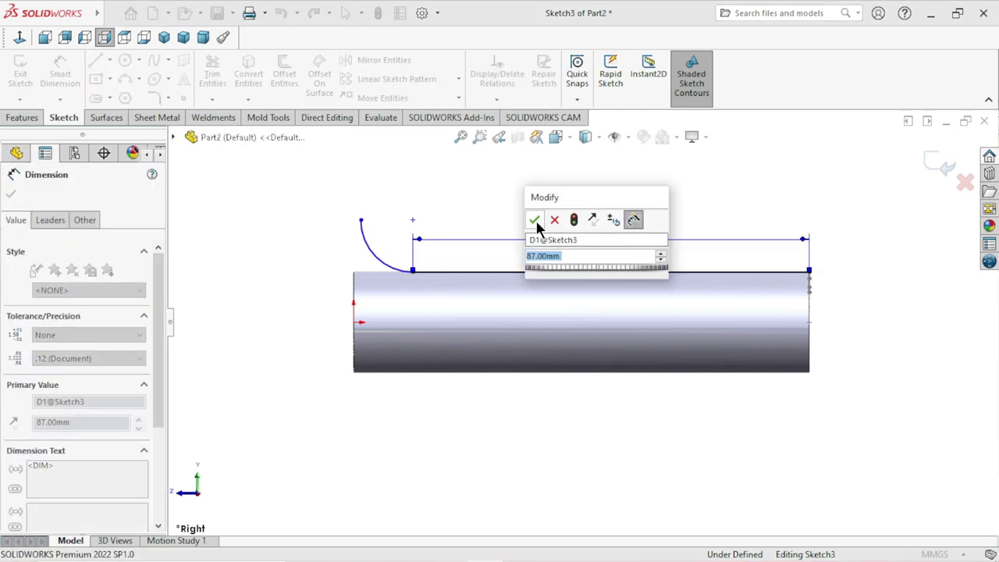
pyautogui.press('Return')
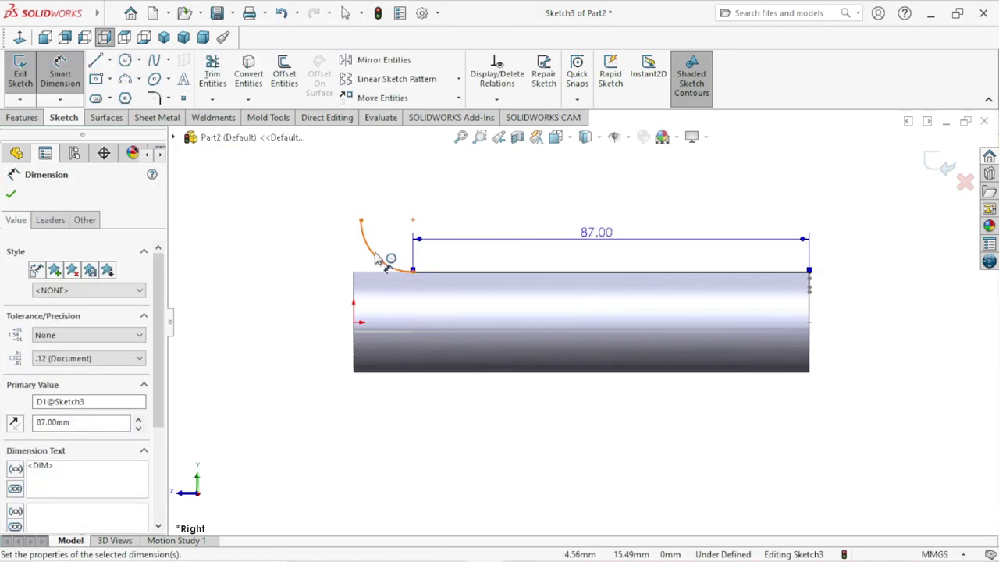
pyautogui.click(375, 257)
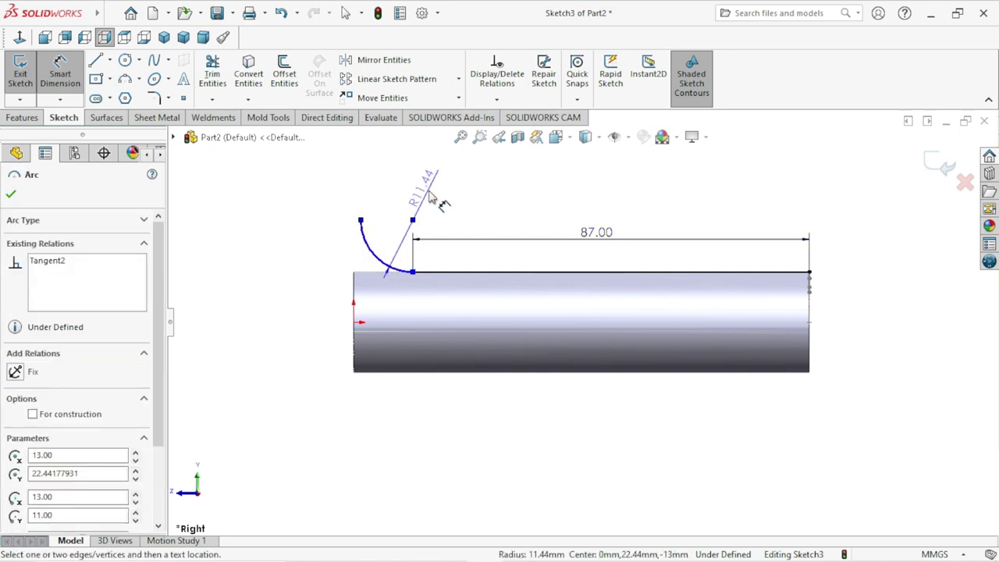
pyautogui.click(445, 193)
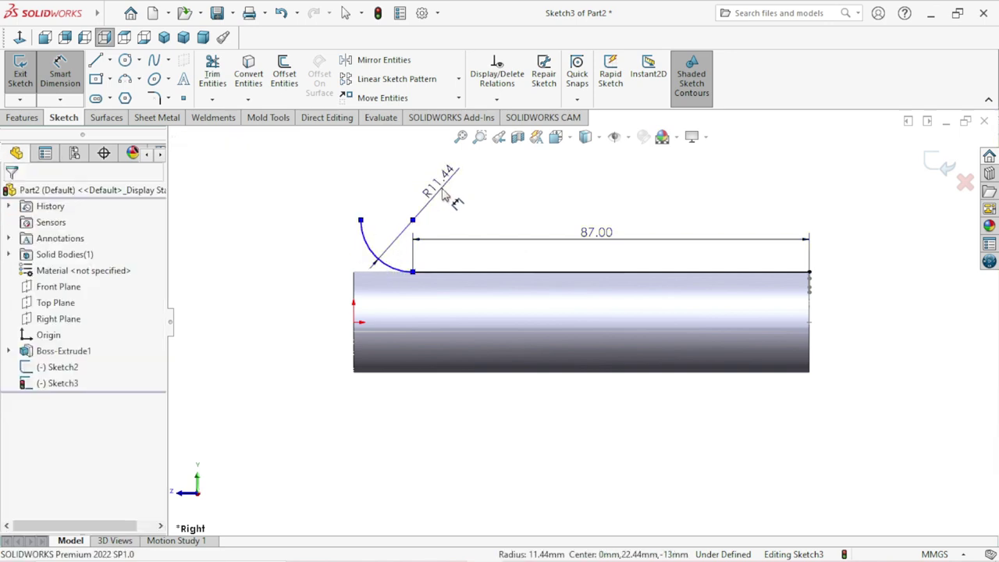
pyautogui.write('10')
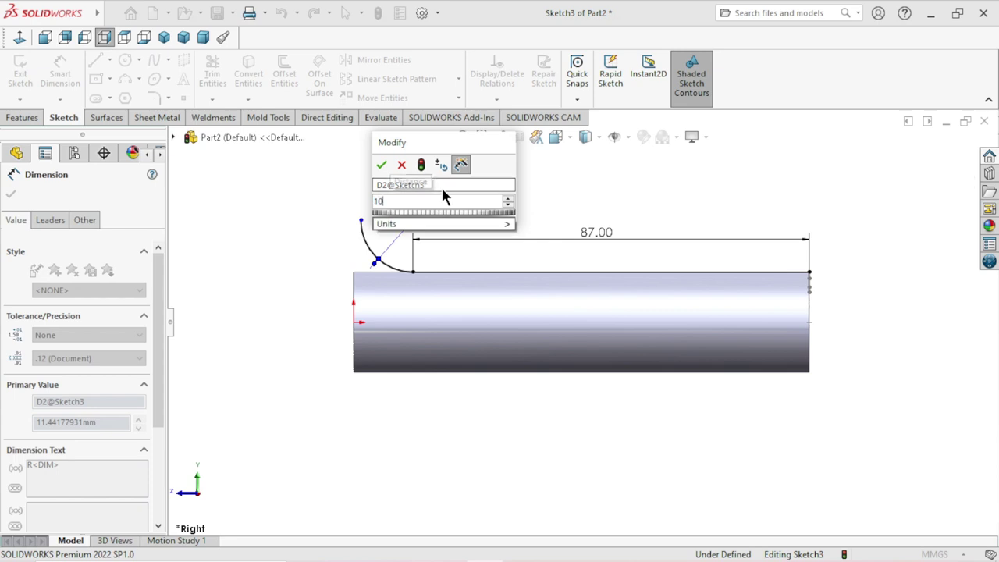
pyautogui.click(382, 167)
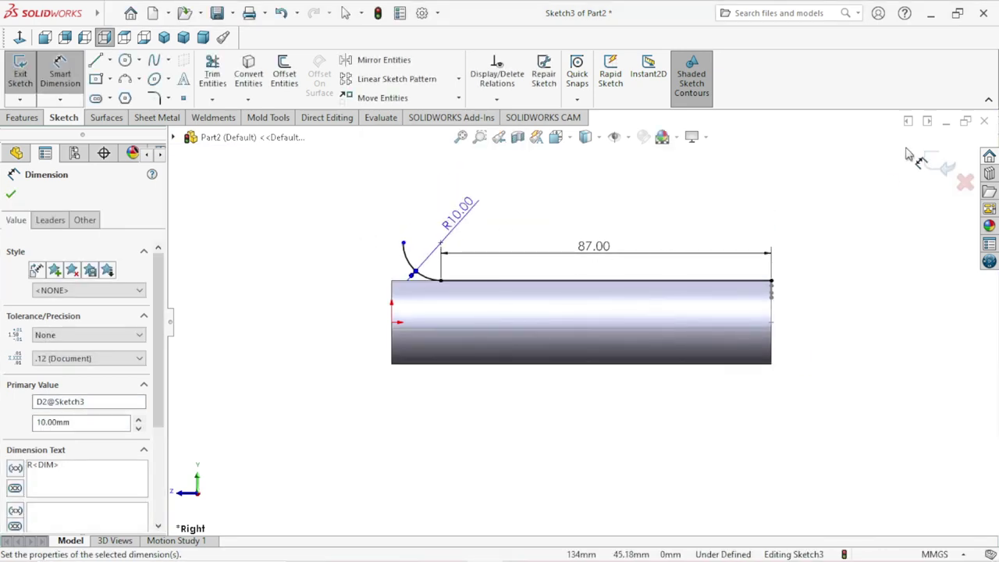
pyautogui.click(930, 163)
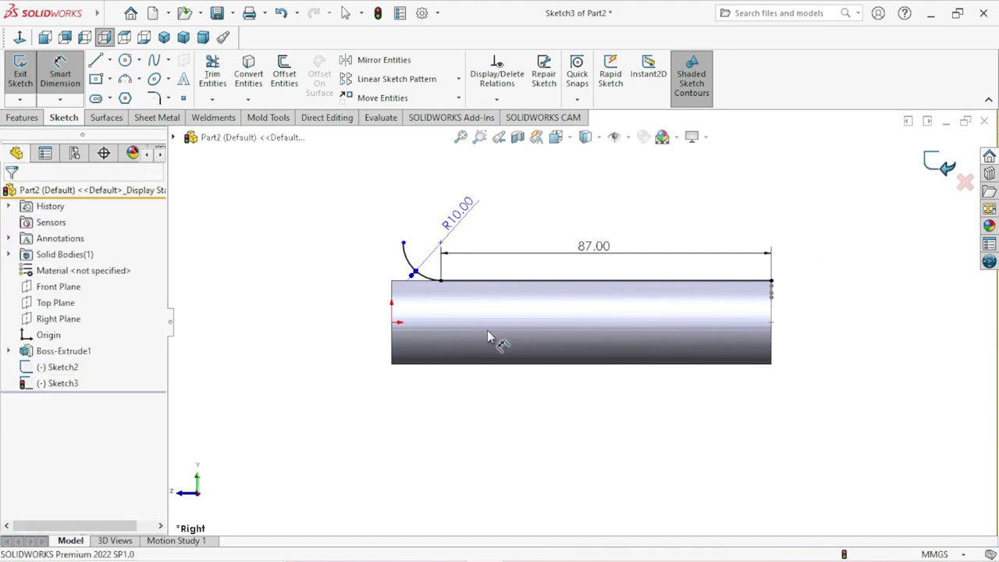
pyautogui.hotkey('ctrl', 'b')
pyautogui.scroll(1, 487, 330)
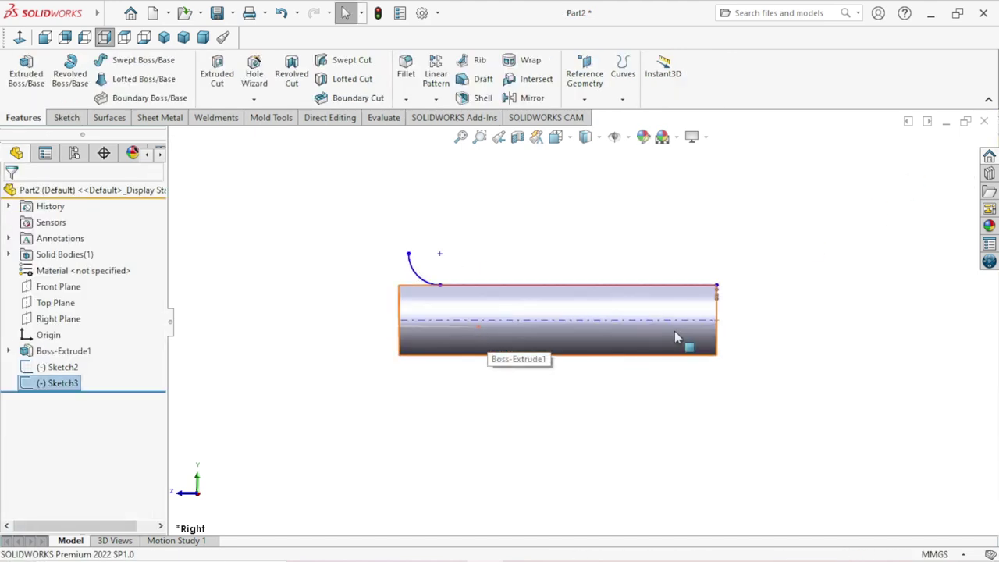
# Orbit the cylinder into an angled 3D view and deselect Sketch3.
pyautogui.moveTo(786, 351); pyautogui.dragTo(768, 382, button='middle')
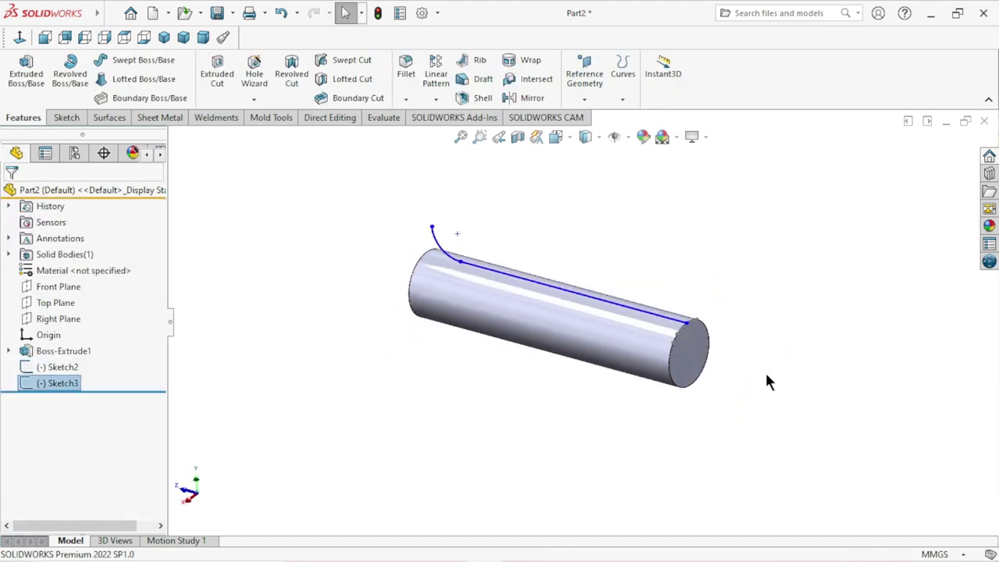
pyautogui.click(766, 376)
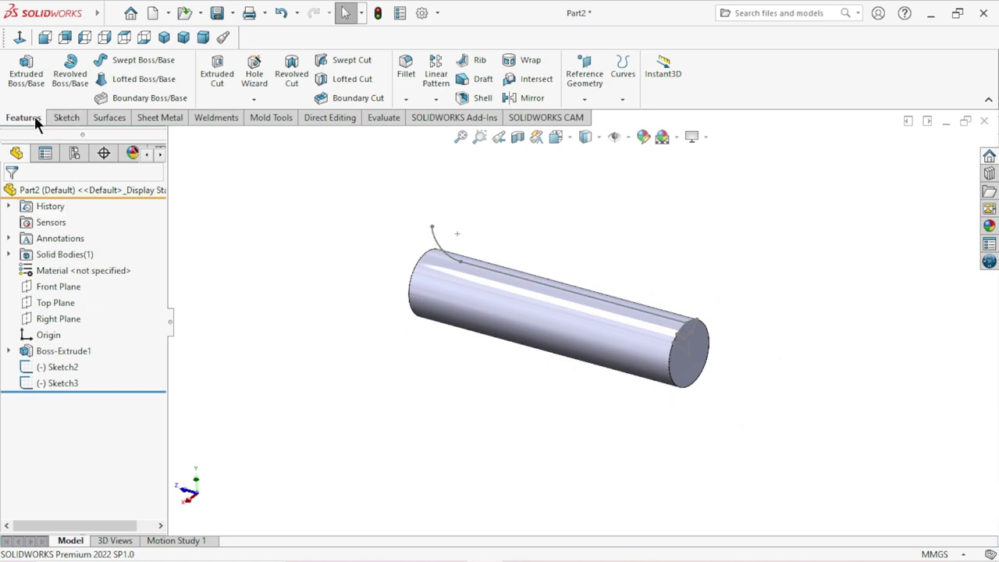
# Start a swept cut and pick the Sketch2 wedge on the end face as the profile.
pyautogui.click(335, 62)
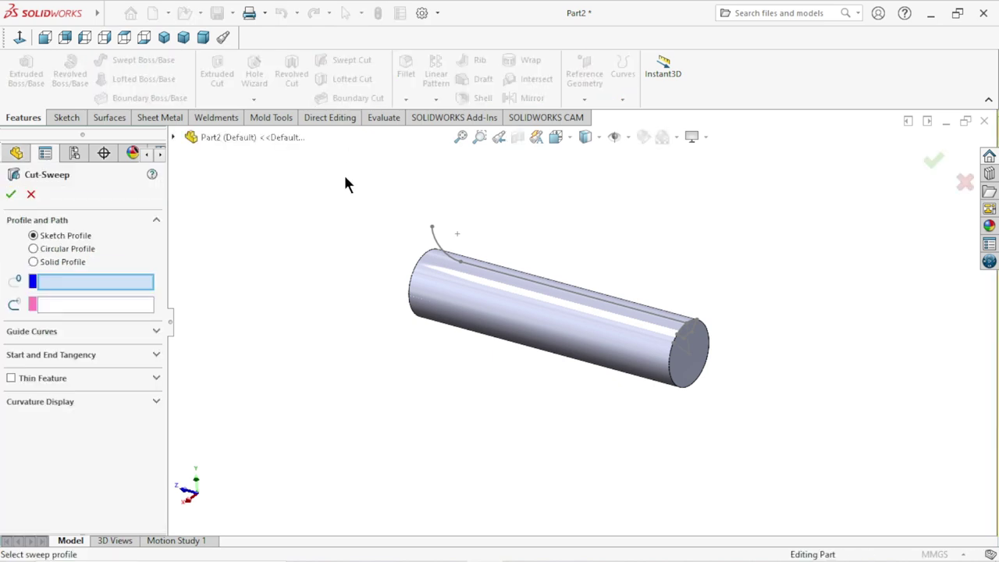
pyautogui.scroll(-3, 698, 343)
pyautogui.scroll(-2, 674, 344)
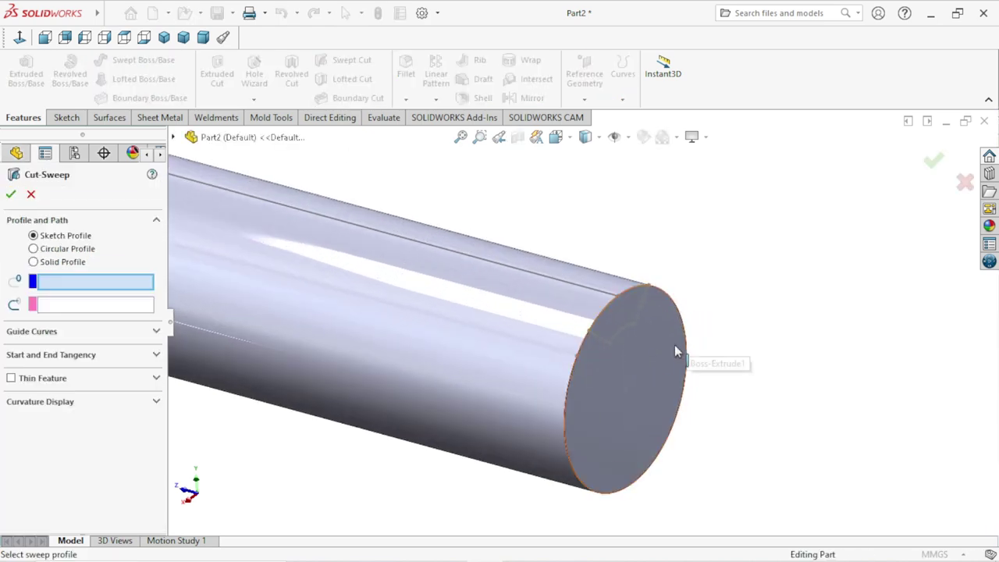
pyautogui.scroll(2, 609, 357)
pyautogui.moveTo(647, 401); pyautogui.dragTo(551, 312, button='middle')
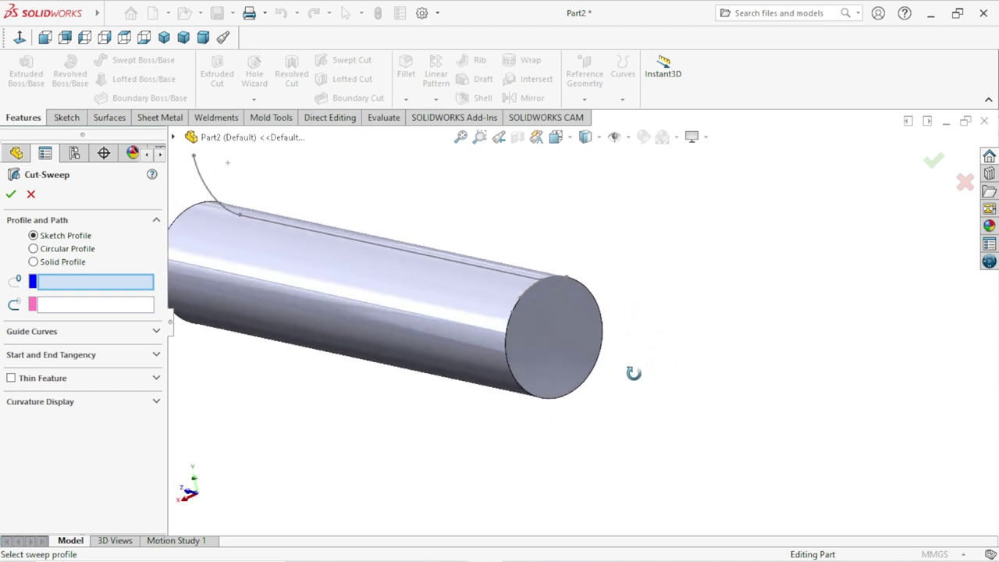
pyautogui.scroll(-2, 534, 301)
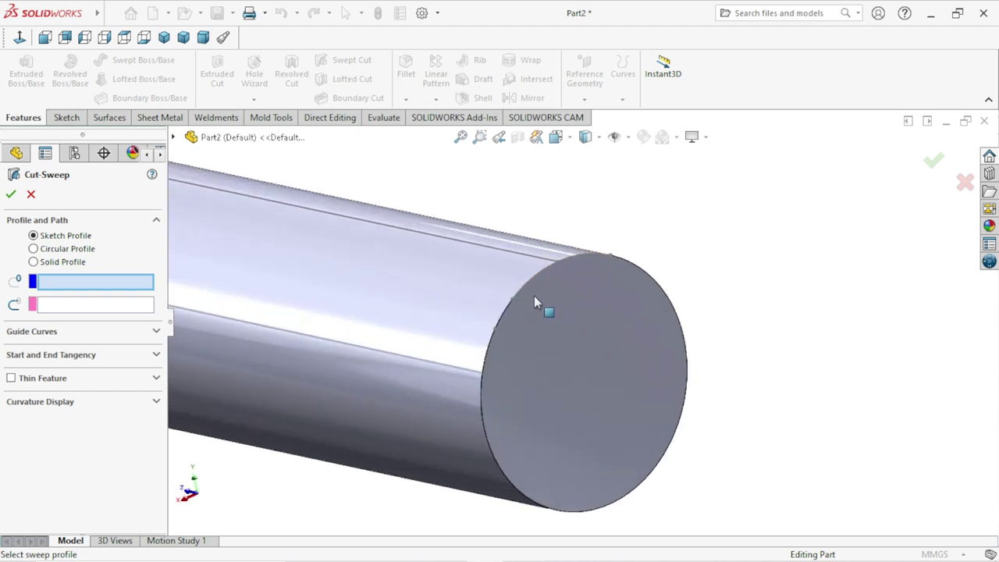
pyautogui.click(600, 275)
# Set Sketch3 as the sweep path and accept Cut-Sweep1.
pyautogui.scroll(2, 552, 343)
pyautogui.scroll(2, 551, 343)
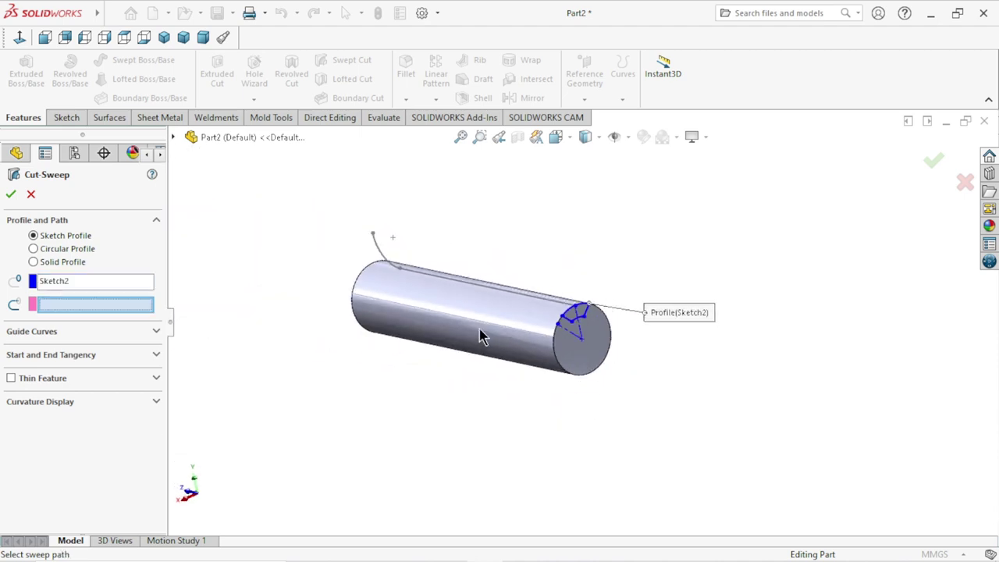
pyautogui.scroll(-2, 479, 332)
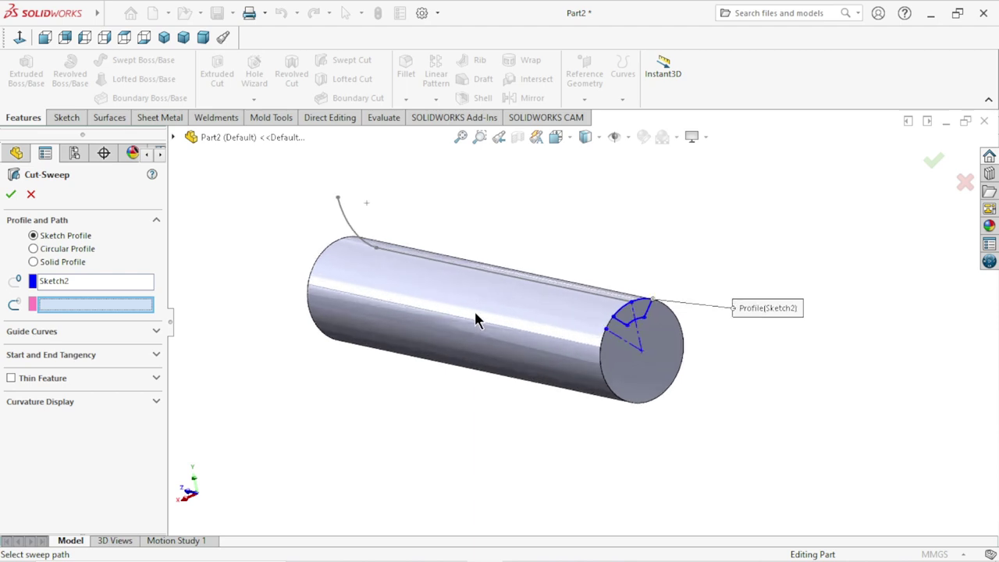
pyautogui.click(462, 267)
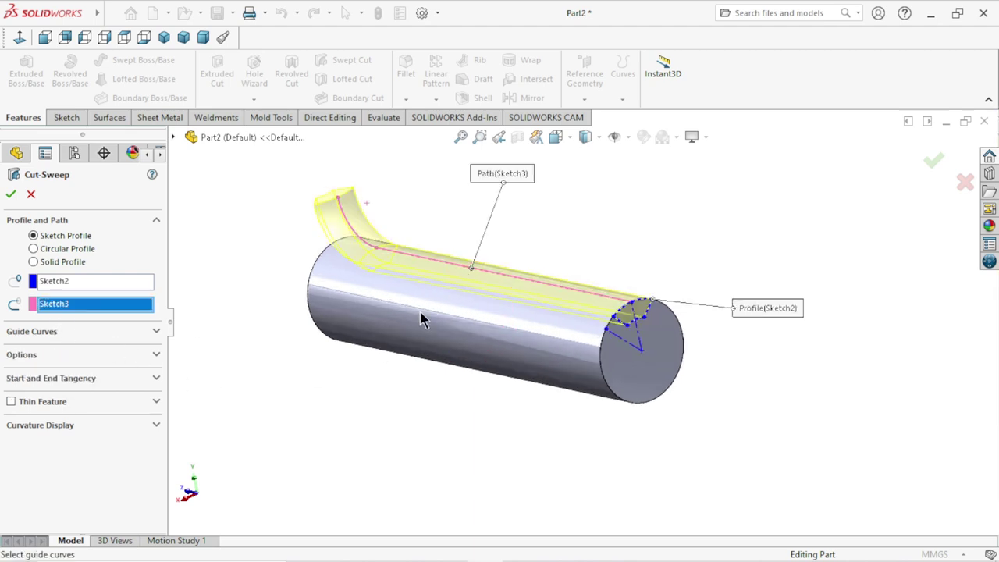
pyautogui.scroll(1, 431, 320)
pyautogui.moveTo(432, 320)
pyautogui.mouseDown(button='middle')
pyautogui.moveTo(465, 364)
pyautogui.moveTo(455, 391)
pyautogui.moveTo(520, 320)
pyautogui.moveTo(503, 361)
pyautogui.mouseUp(button='middle')
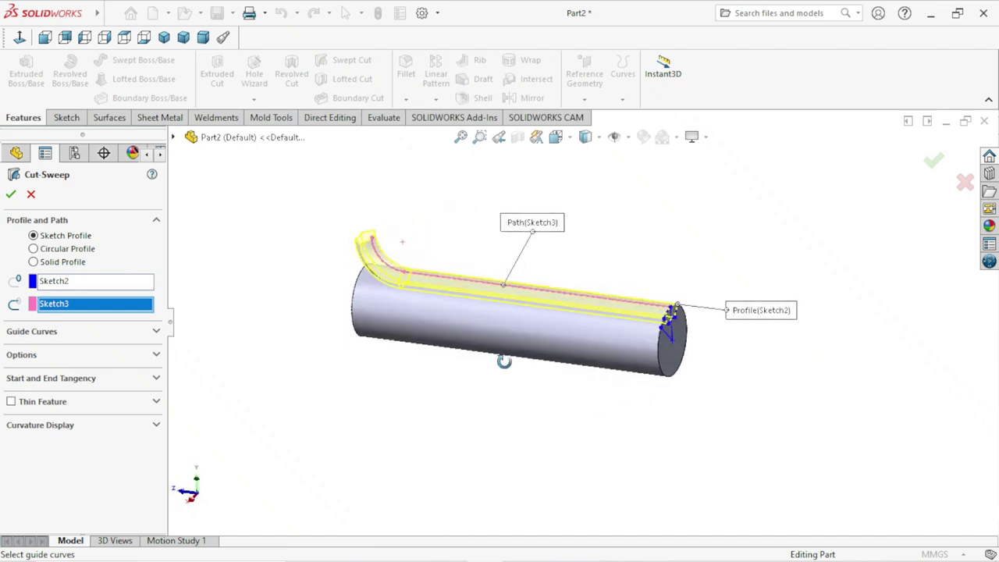
pyautogui.click(10, 195)
pyautogui.scroll(2, 631, 359)
pyautogui.moveTo(632, 359)
pyautogui.mouseDown(button='middle')
pyautogui.moveTo(650, 386)
pyautogui.moveTo(642, 421)
pyautogui.moveTo(591, 383)
pyautogui.mouseUp(button='middle')
pyautogui.scroll(-3, 590, 374)
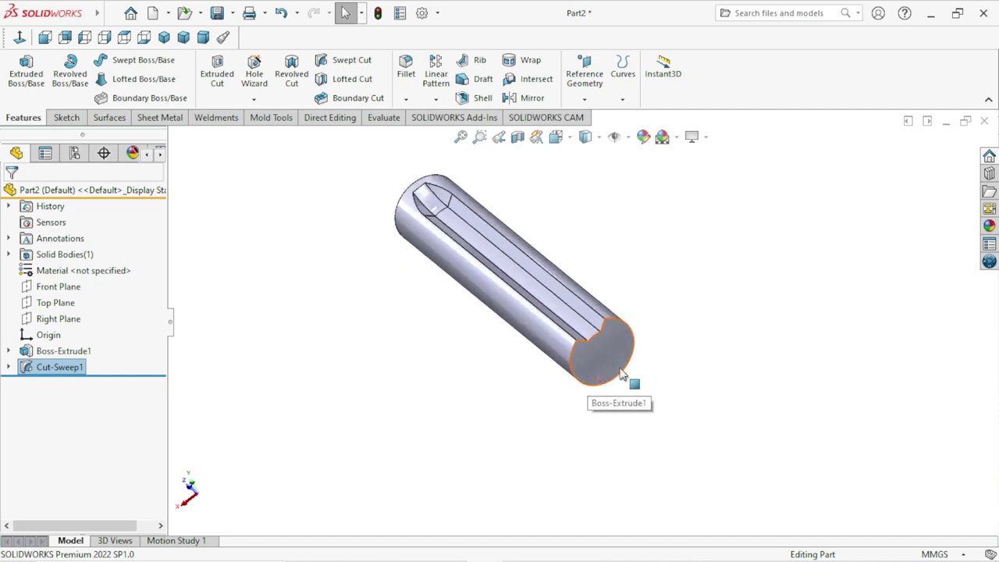
pyautogui.moveTo(660, 395)
pyautogui.mouseDown(button='middle')
pyautogui.moveTo(631, 336)
pyautogui.moveTo(659, 334)
pyautogui.moveTo(653, 344)
pyautogui.moveTo(610, 312)
pyautogui.mouseUp(button='middle')
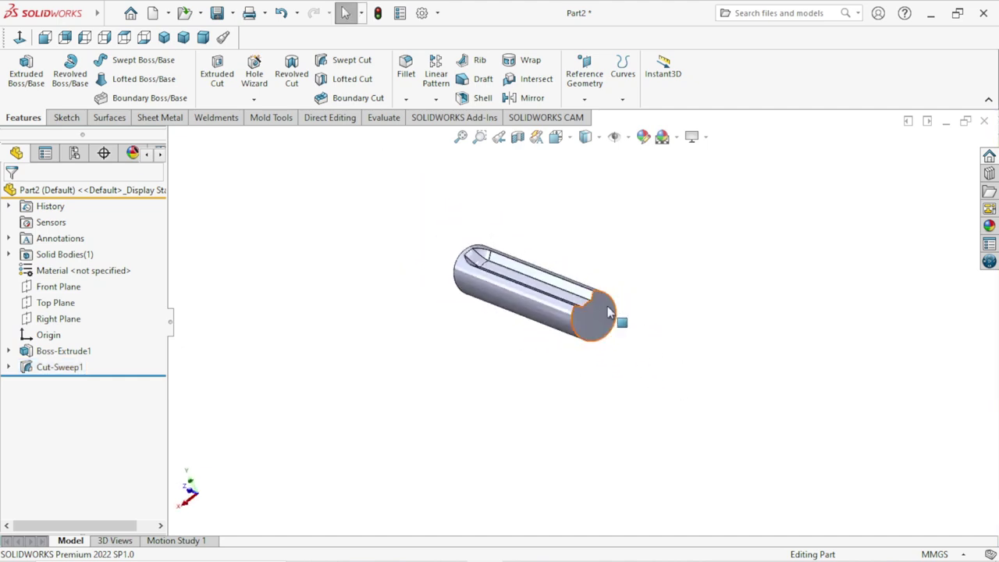
pyautogui.scroll(-1, 644, 312)
pyautogui.scroll(-1, 640, 359)
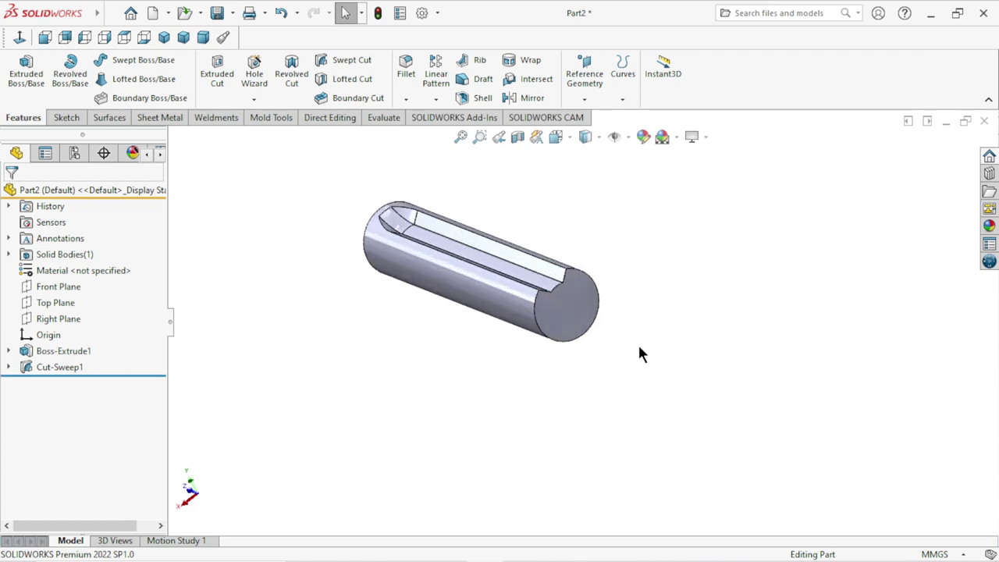
pyautogui.scroll(1, 639, 347)
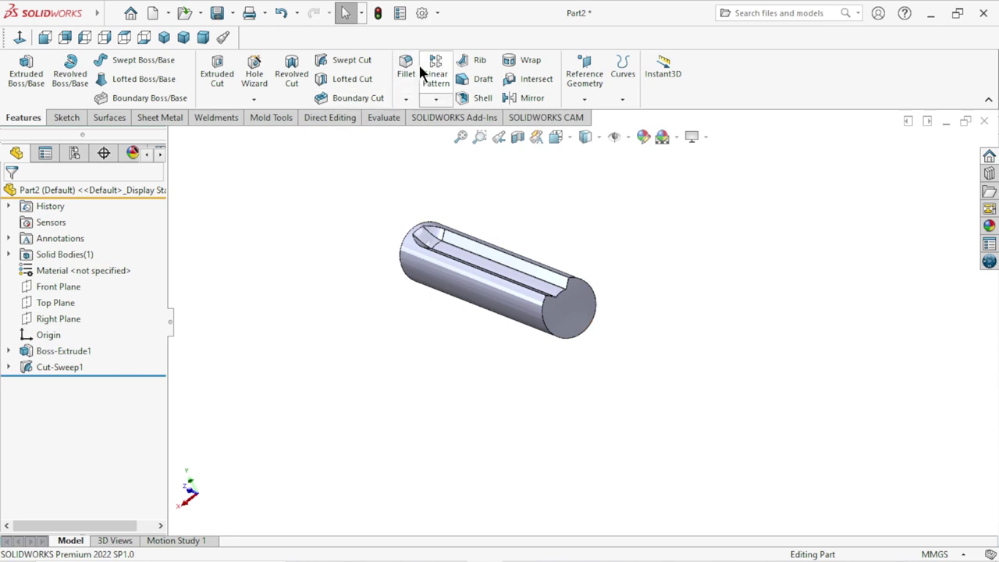
# Start a chamfer and set it to asymmetric distance-distance mode.
pyautogui.click(406, 99)
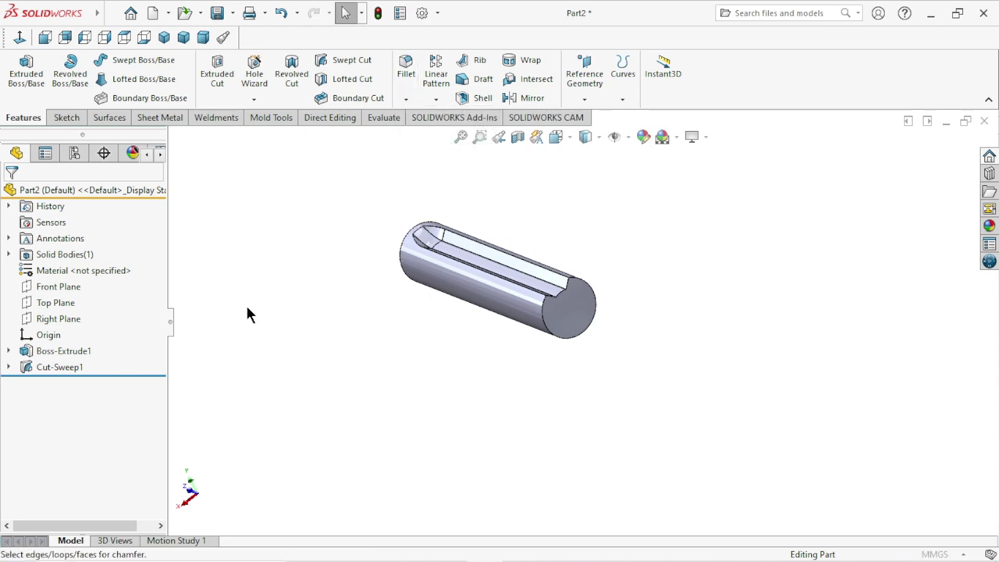
pyautogui.scroll(-1, 155, 327)
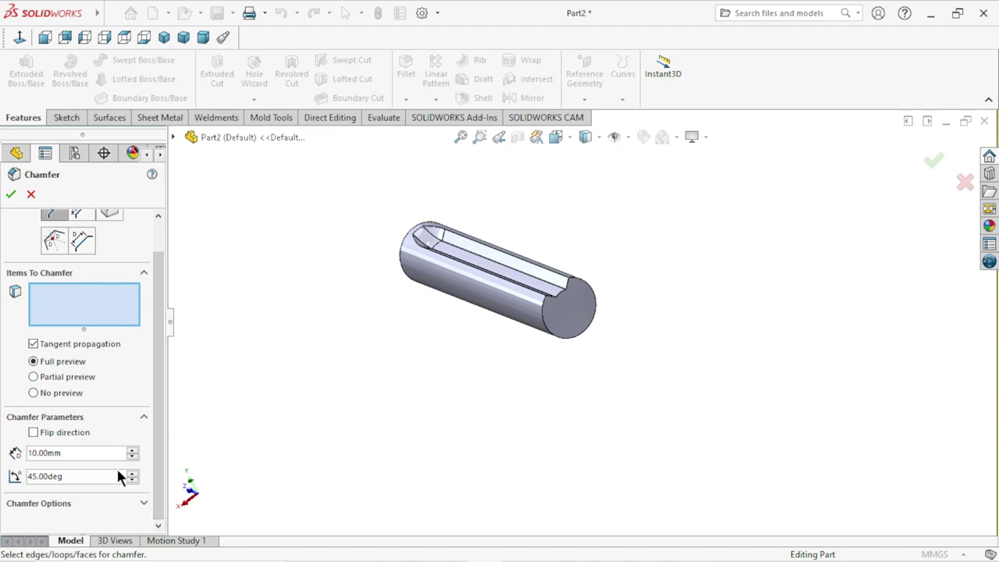
pyautogui.click(148, 504)
pyautogui.scroll(-1, 157, 438)
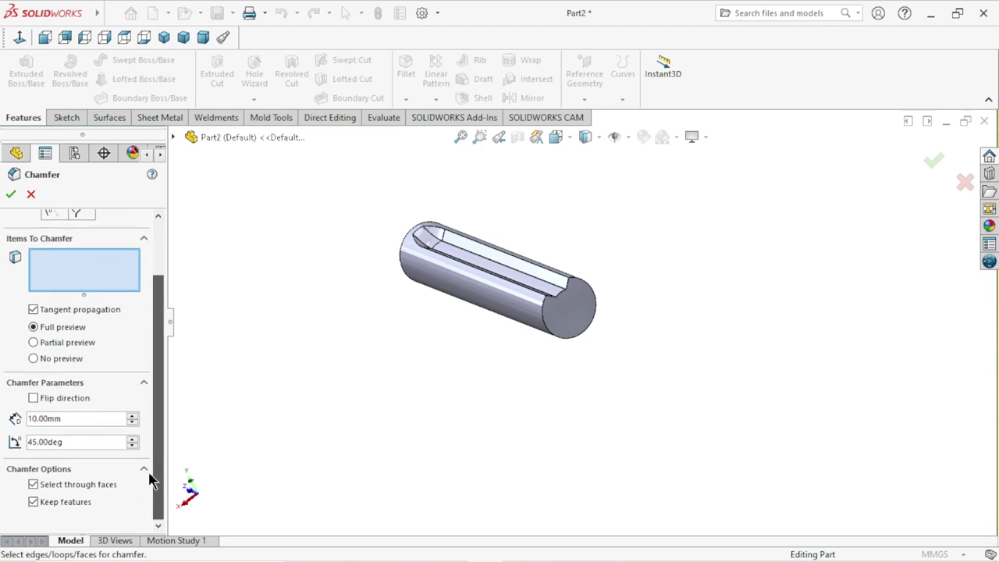
pyautogui.scroll(2, 159, 411)
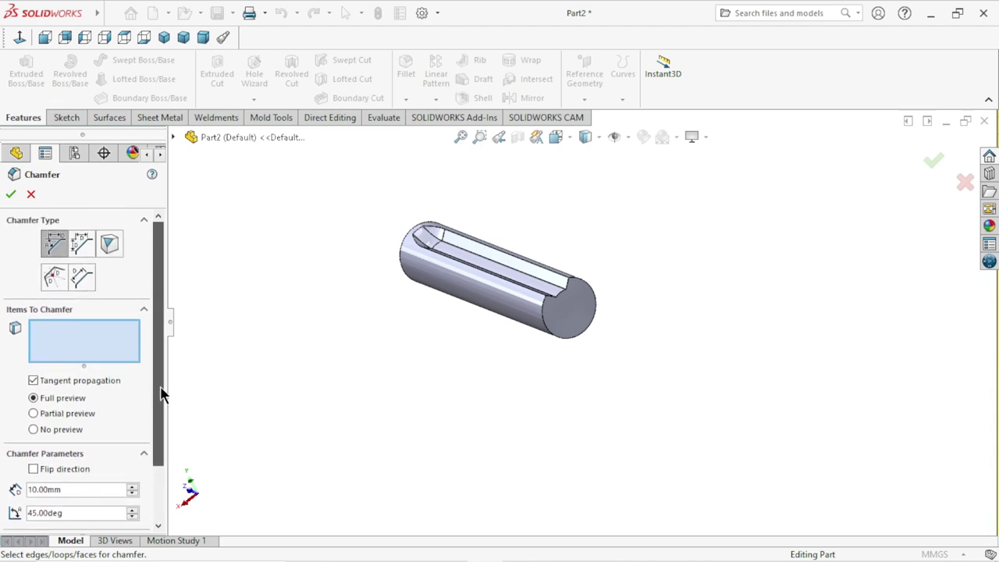
pyautogui.scroll(-1, 161, 409)
pyautogui.scroll(1, 160, 414)
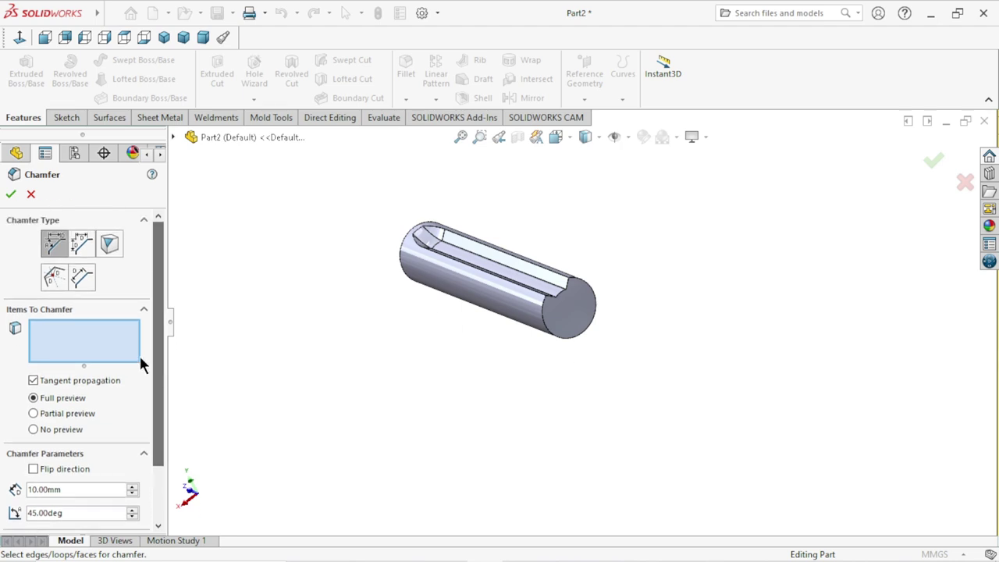
pyautogui.click(81, 247)
pyautogui.scroll(-2, 148, 421)
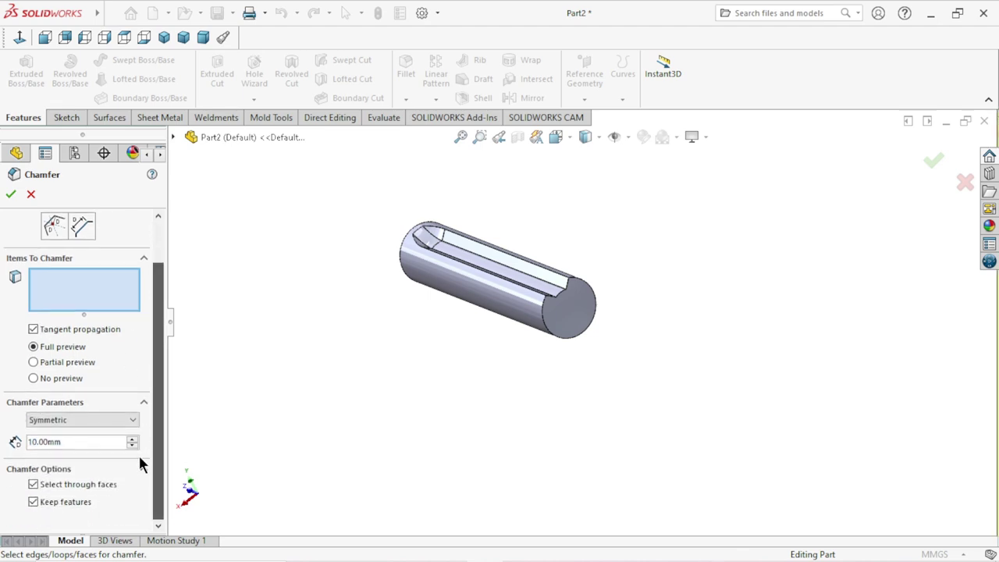
pyautogui.click(131, 421)
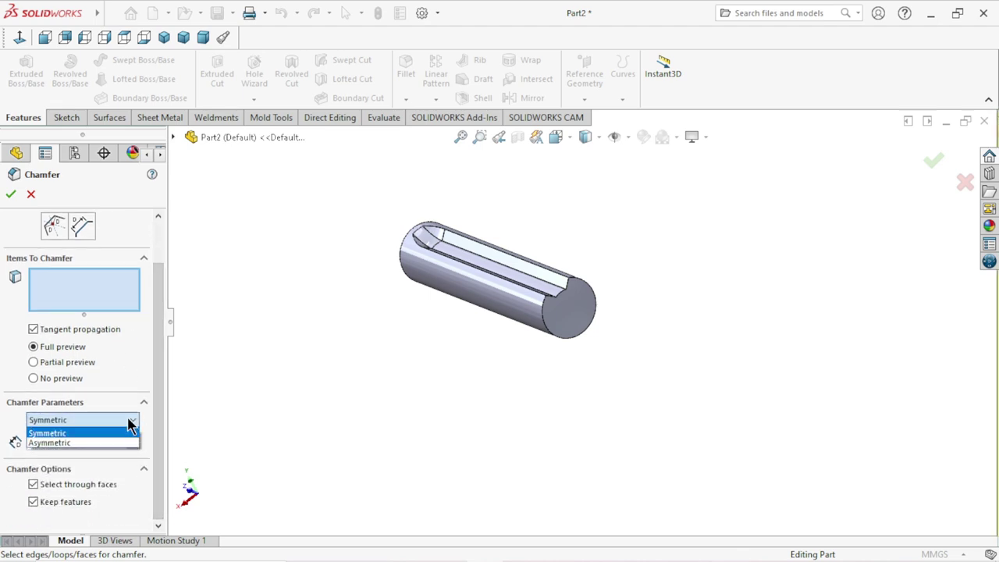
pyautogui.click(77, 442)
pyautogui.scroll(-1, 159, 415)
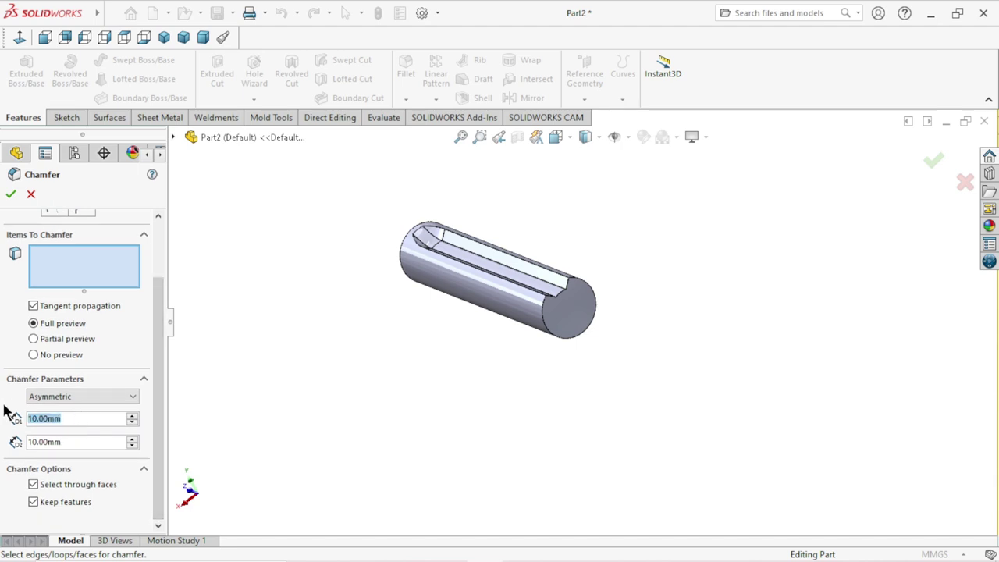
# Pick the shaft's end-face circular edge, set D1 2 mm and D2 7 mm, and apply Chamfer1.
pyautogui.write('7')
pyautogui.press('Return')
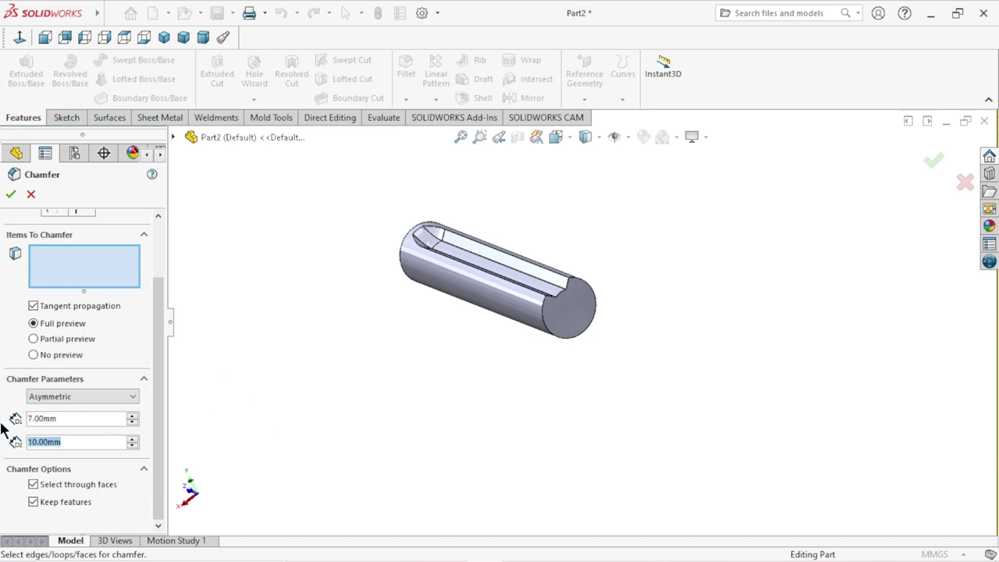
pyautogui.write('2')
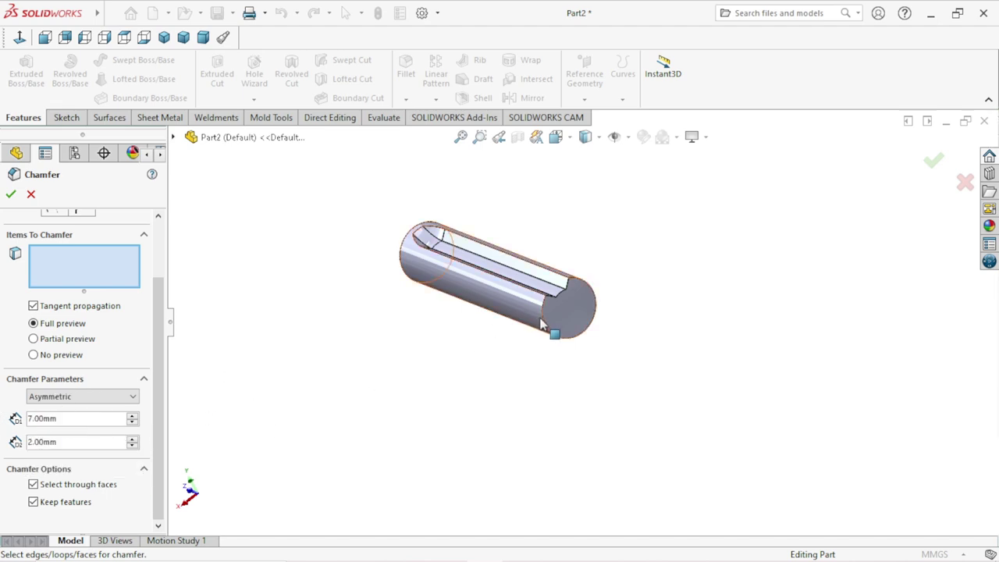
pyautogui.click(540, 336)
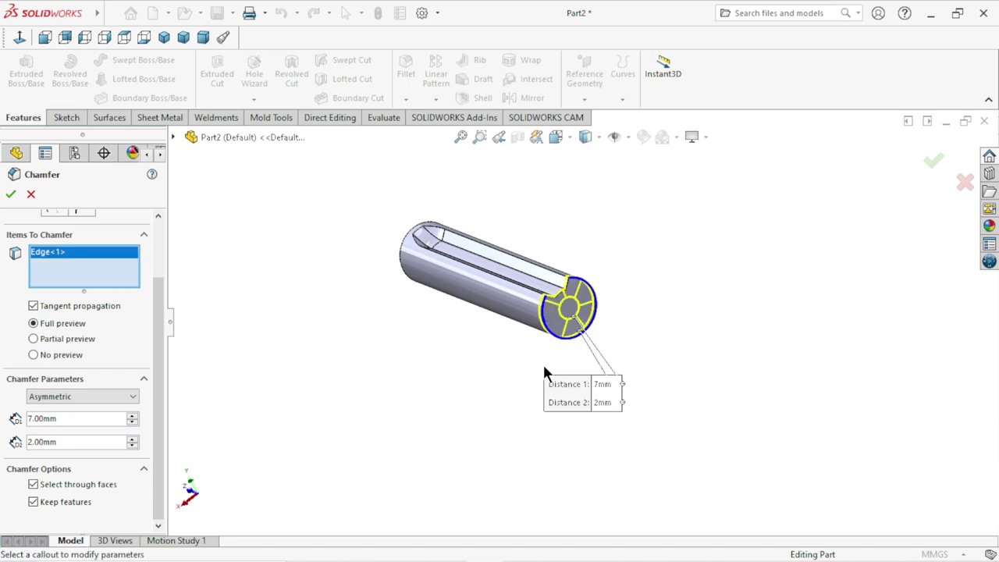
pyautogui.moveTo(543, 367); pyautogui.dragTo(582, 349, button='middle')
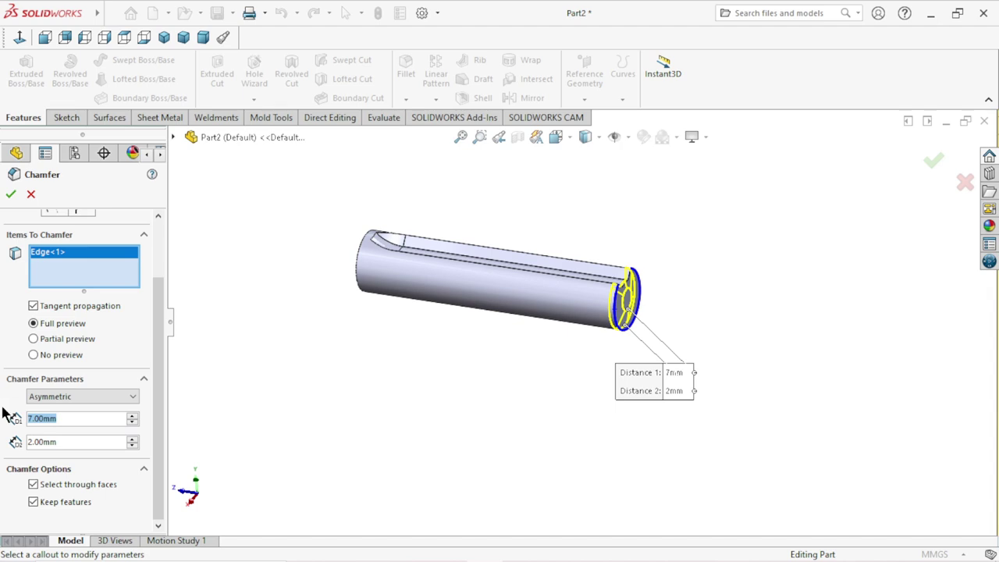
pyautogui.write('2')
pyautogui.press('Return')
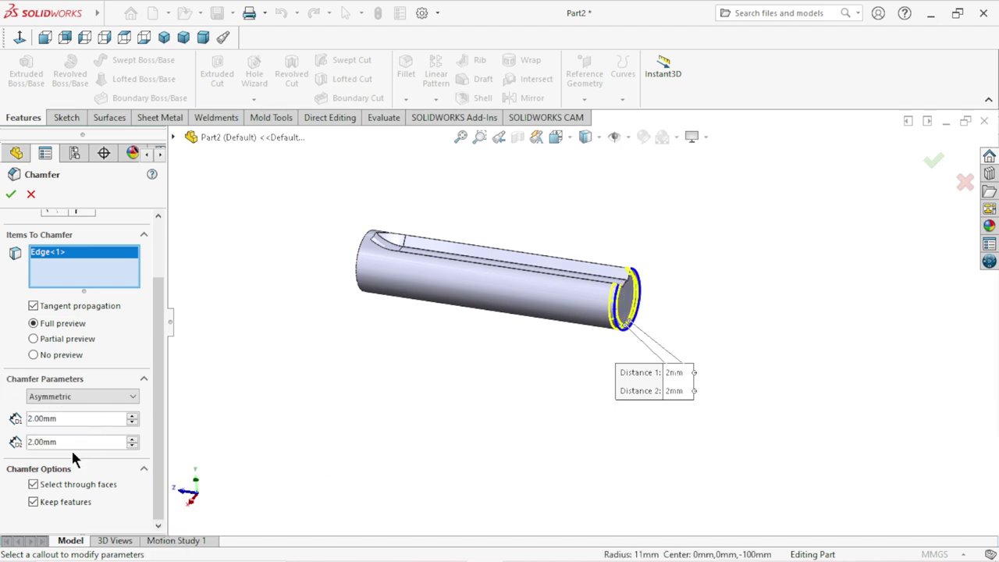
pyautogui.write('7')
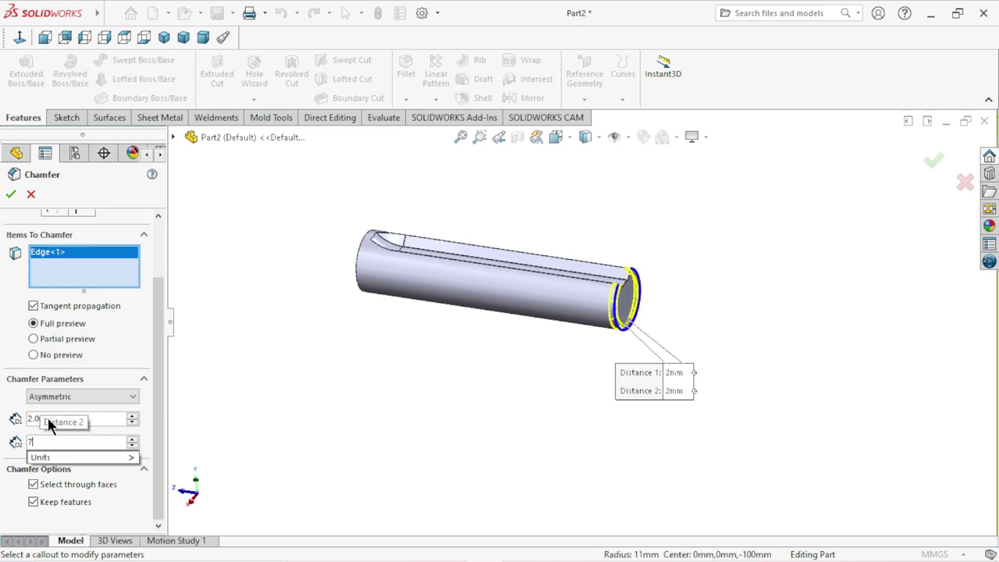
pyautogui.press('Return')
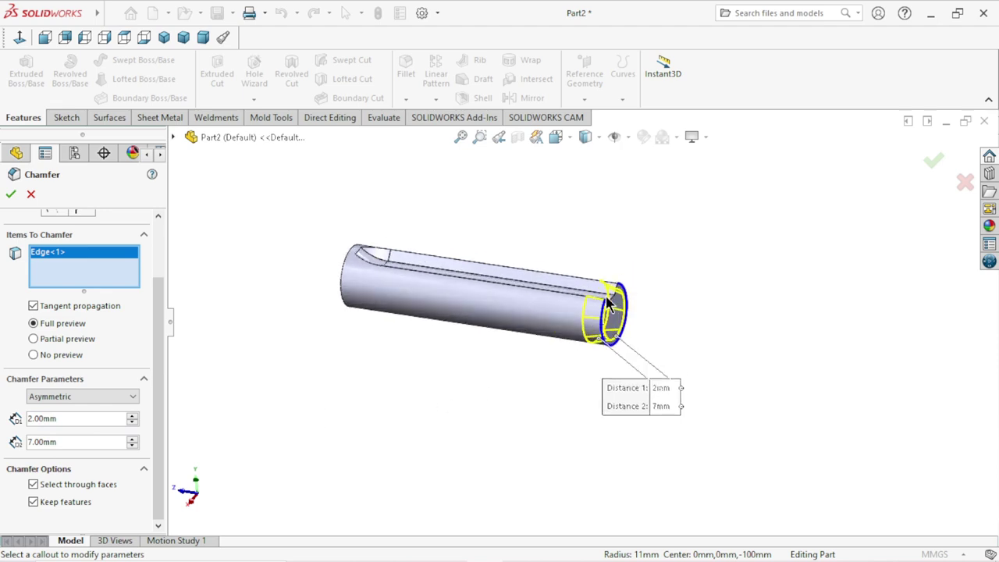
pyautogui.moveTo(708, 302)
pyautogui.mouseDown(button='middle')
pyautogui.moveTo(725, 273)
pyautogui.moveTo(702, 285)
pyautogui.mouseUp(button='middle')
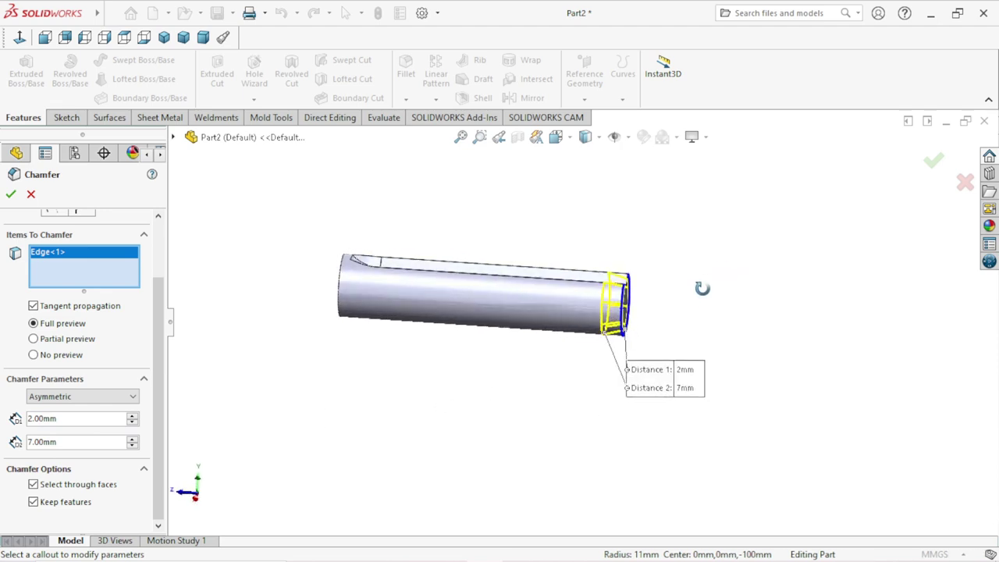
pyautogui.click(11, 193)
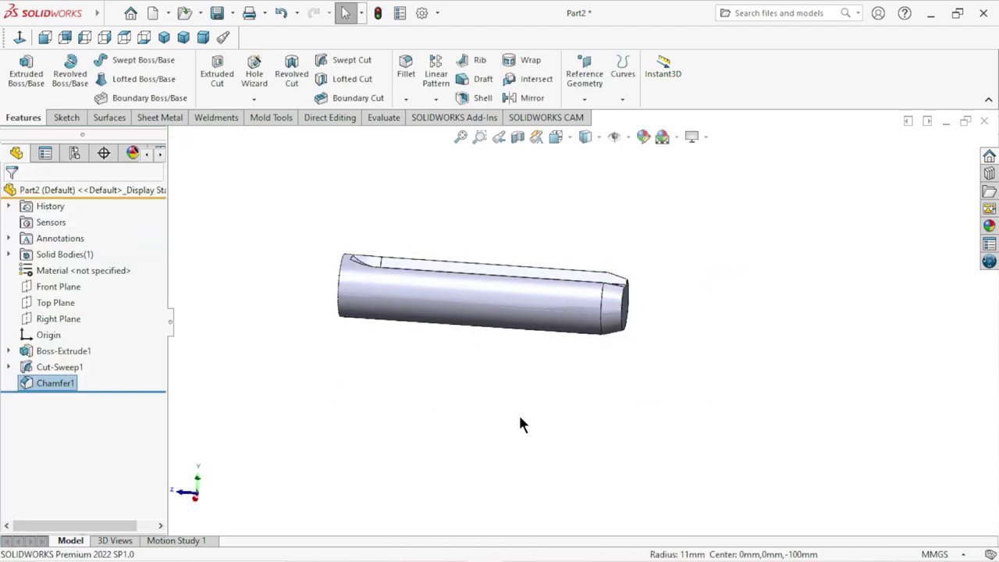
# Start a circular pattern and select Cut-Sweep1 as the feature to repeat.
pyautogui.moveTo(518, 412)
pyautogui.mouseDown(button='middle')
pyautogui.moveTo(622, 360)
pyautogui.moveTo(575, 367)
pyautogui.moveTo(585, 330)
pyautogui.moveTo(640, 316)
pyautogui.moveTo(645, 263)
pyautogui.moveTo(588, 381)
pyautogui.moveTo(637, 376)
pyautogui.mouseUp(button='middle')
pyautogui.click(637, 376)
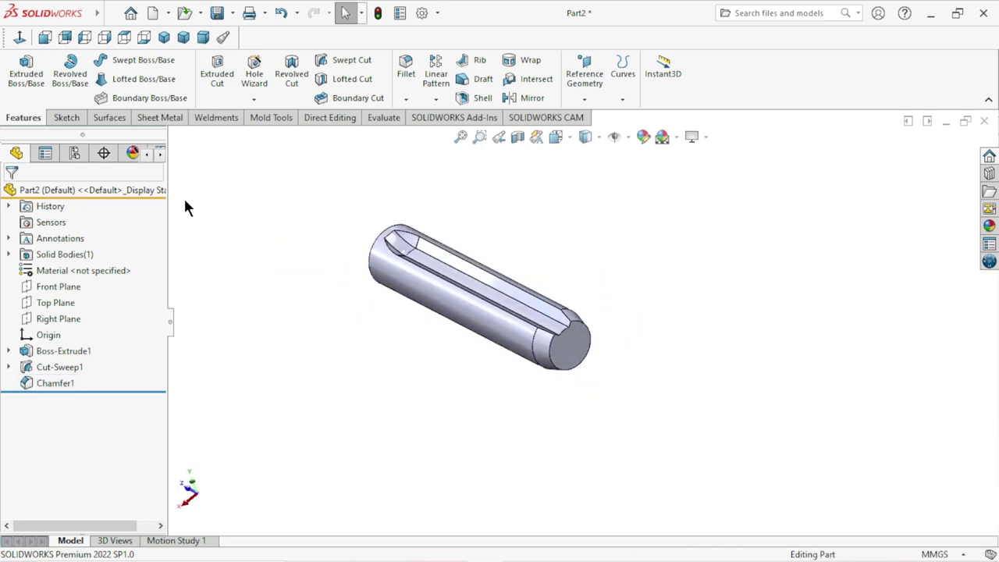
pyautogui.click(438, 93)
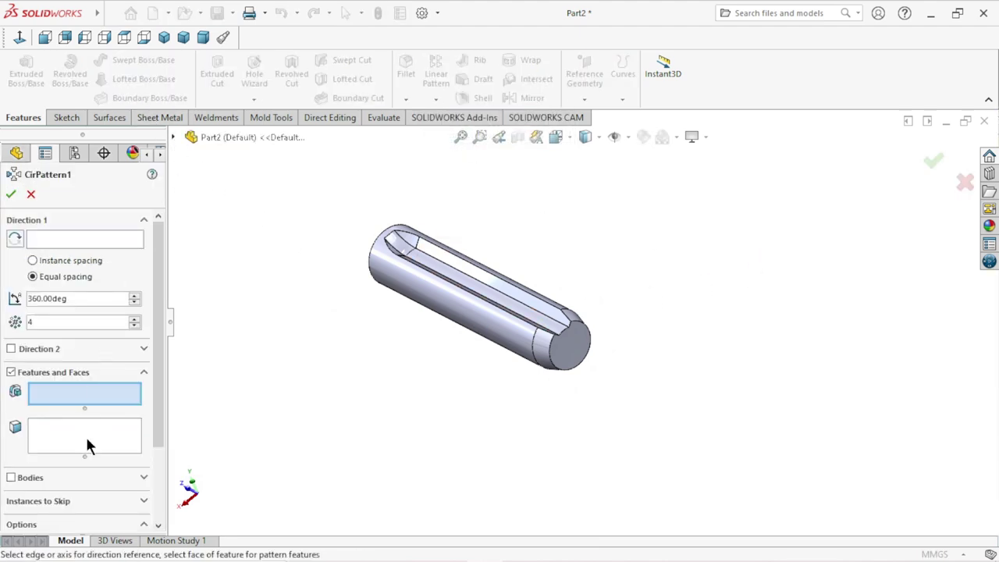
pyautogui.click(173, 137)
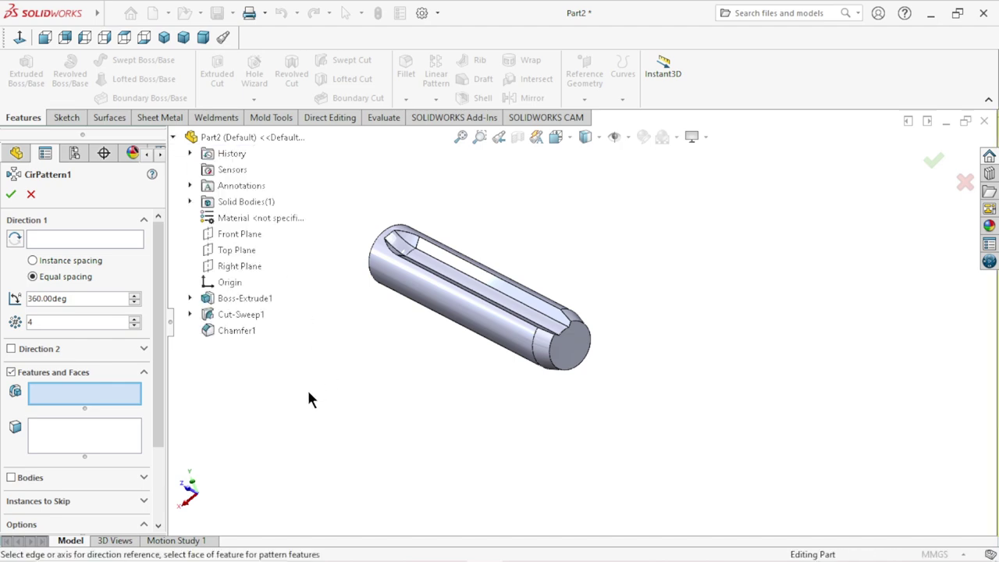
pyautogui.click(249, 315)
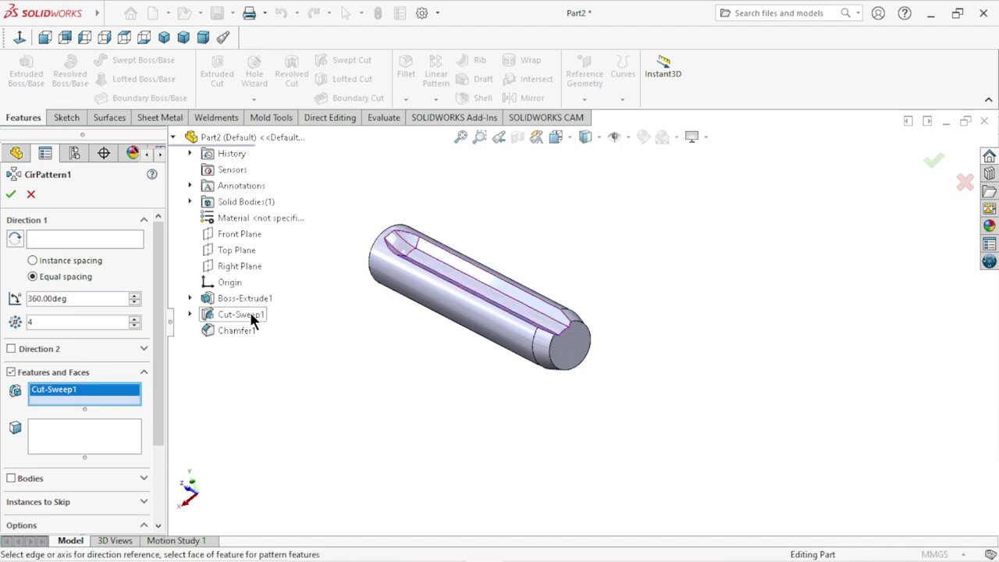
# Use the cylindrical face as the axis for 4 instances over 360° and confirm CirPattern1.
pyautogui.click(53, 242)
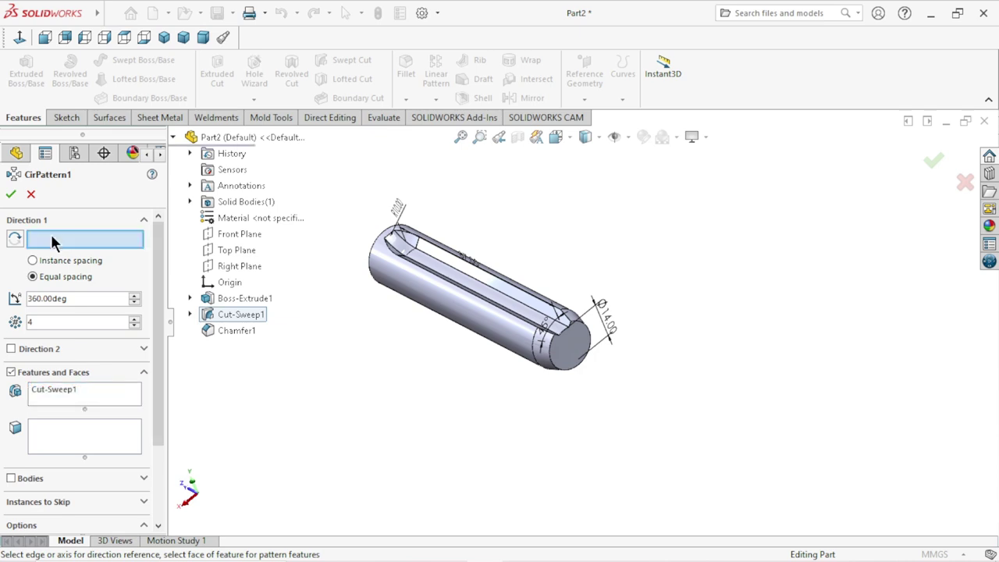
pyautogui.click(455, 308)
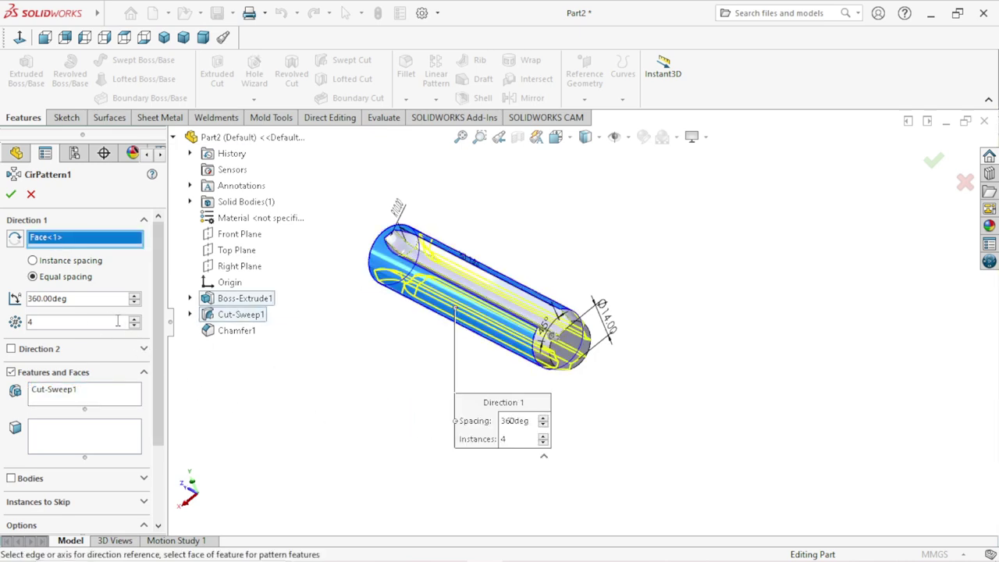
pyautogui.click(10, 195)
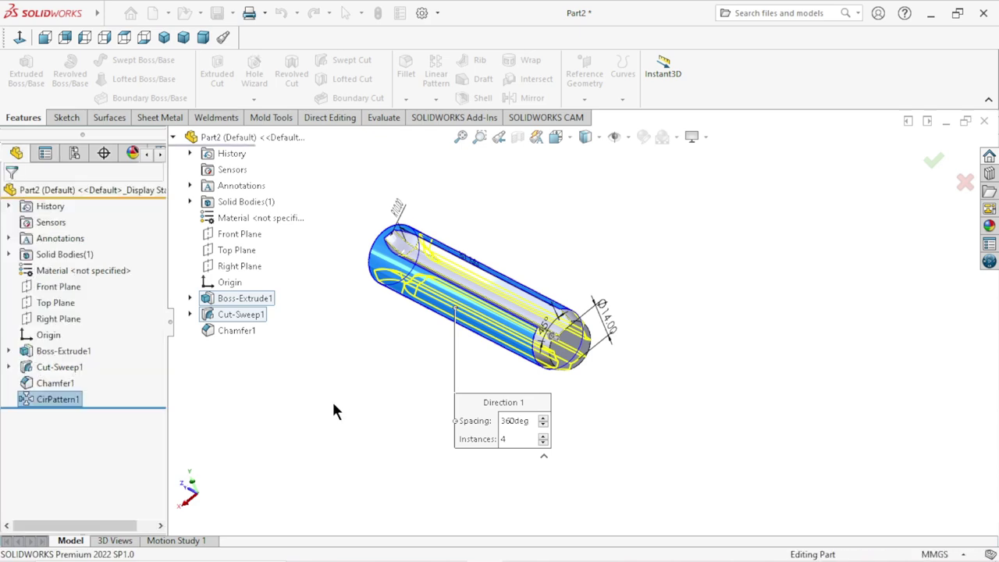
pyautogui.moveTo(560, 414)
pyautogui.mouseDown(button='middle')
pyautogui.moveTo(572, 369)
pyautogui.moveTo(618, 357)
pyautogui.moveTo(590, 356)
pyautogui.moveTo(685, 265)
pyautogui.mouseUp(button='middle')
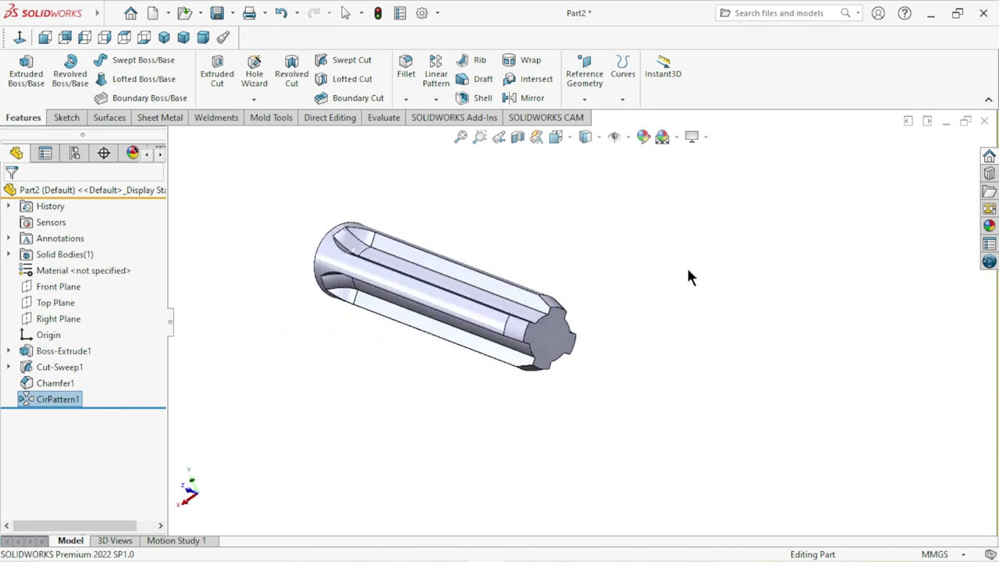
pyautogui.click(686, 265)
pyautogui.moveTo(95, 13)
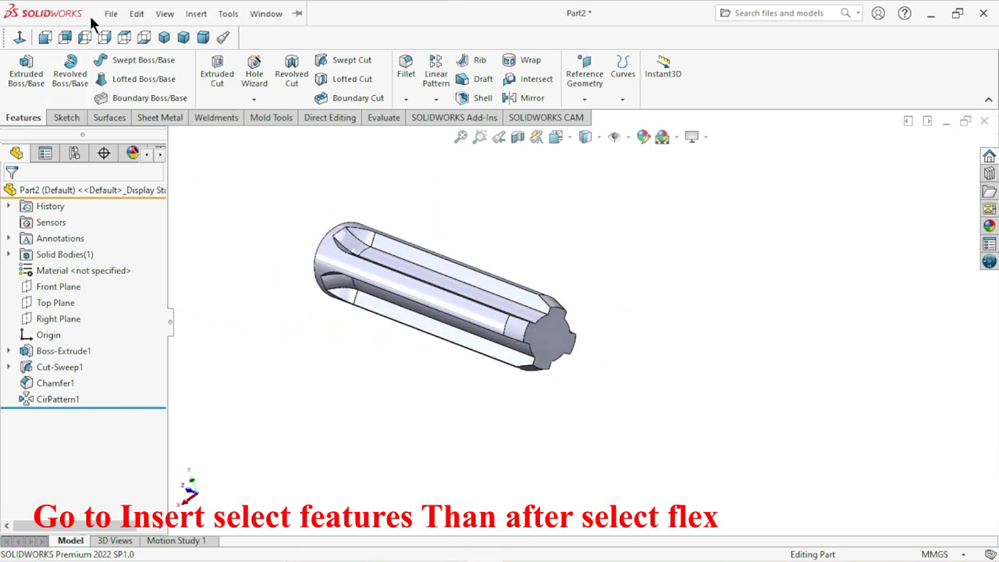
# Start a Flex feature set to Twisting on the patterned shaft body.
pyautogui.click(196, 13)
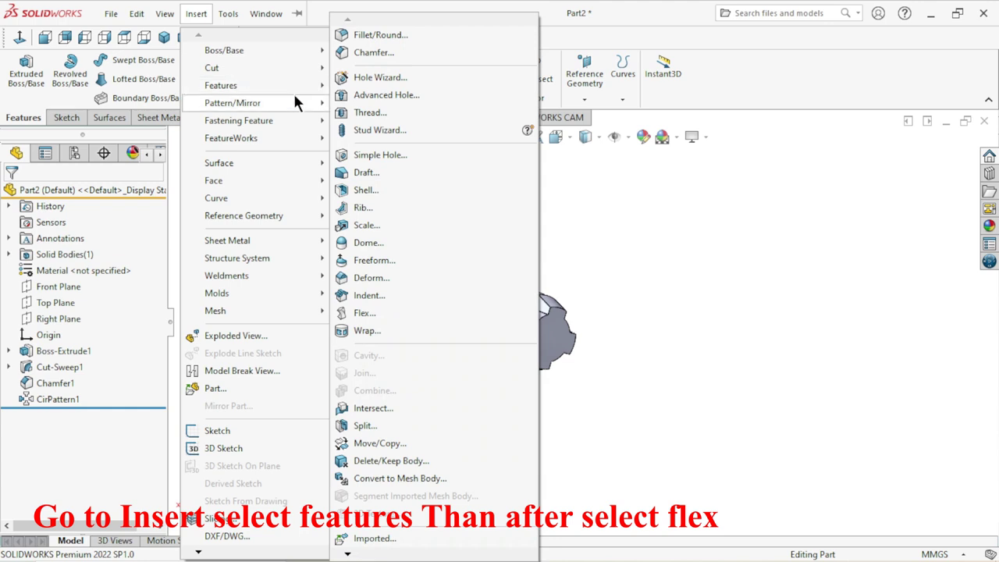
pyautogui.moveTo(221, 85)
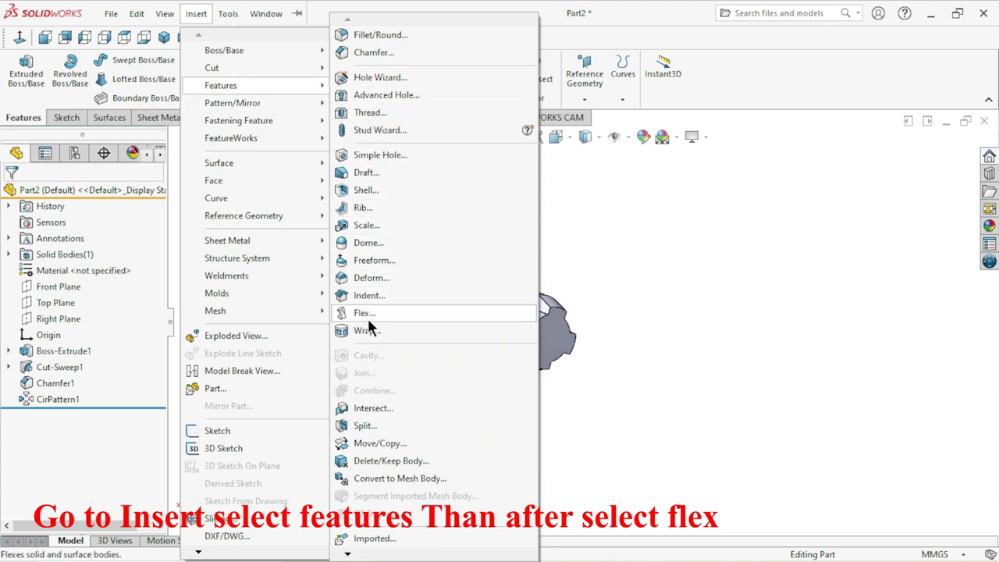
pyautogui.click(361, 313)
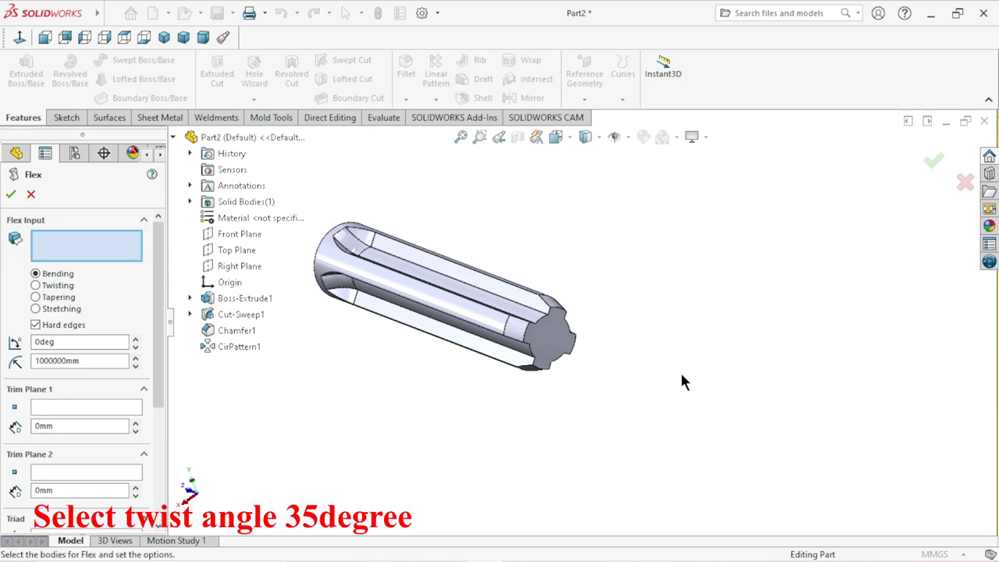
pyautogui.click(35, 285)
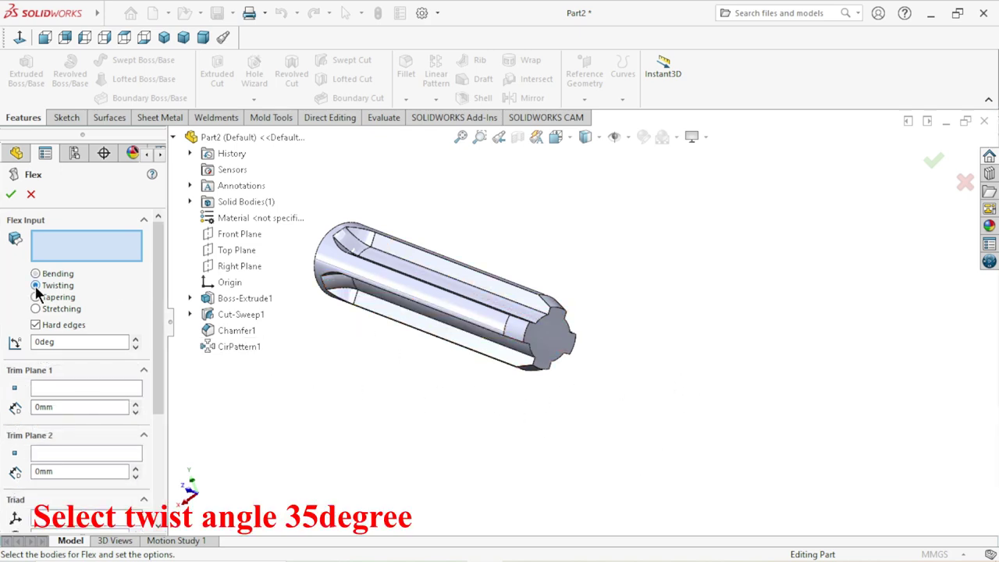
pyautogui.click(547, 346)
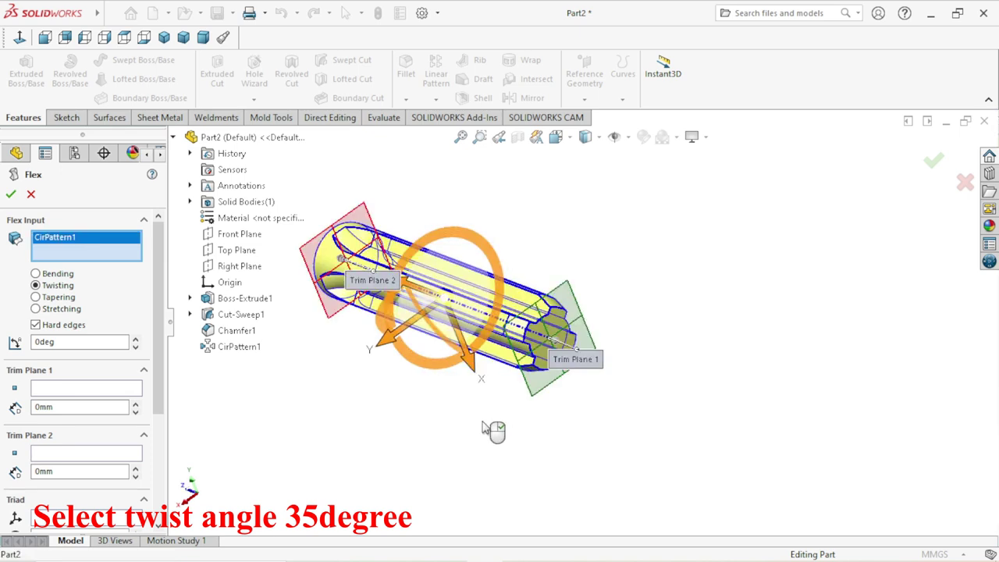
pyautogui.press('Right')
pyautogui.press('Right')
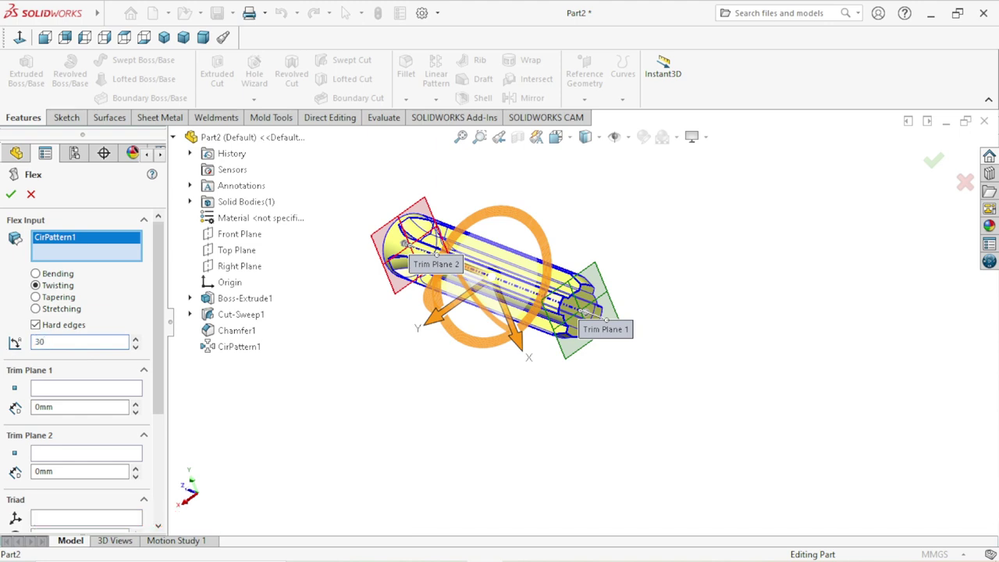
pyautogui.press('Return')
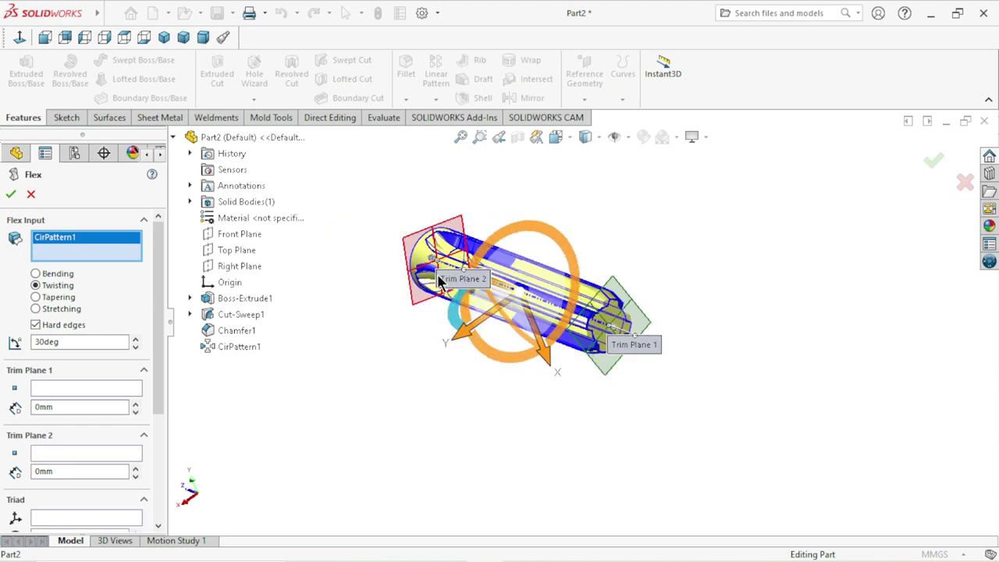
# Set the twist angle to 45 degrees and accept the flex.
pyautogui.press('f')
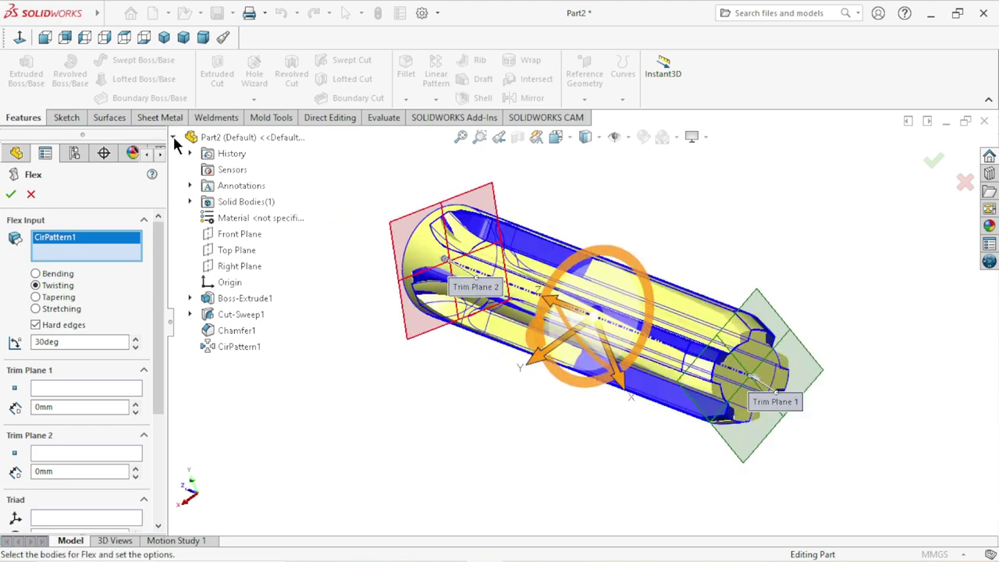
pyautogui.click(173, 137)
pyautogui.keyDown('ctrl'); pyautogui.moveTo(790, 369); pyautogui.dragTo(748, 362, button='middle'); pyautogui.keyUp('ctrl')
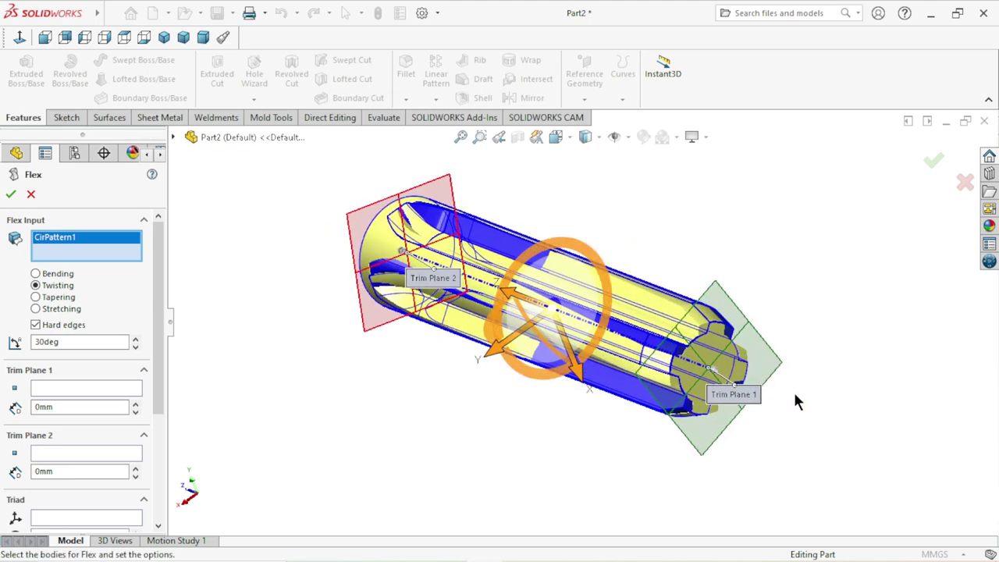
pyautogui.moveTo(795, 397)
pyautogui.mouseDown(button='middle')
pyautogui.moveTo(773, 396)
pyautogui.moveTo(760, 363)
pyautogui.moveTo(746, 372)
pyautogui.moveTo(755, 386)
pyautogui.moveTo(809, 383)
pyautogui.moveTo(808, 401)
pyautogui.moveTo(792, 402)
pyautogui.mouseUp(button='middle')
pyautogui.write('45')
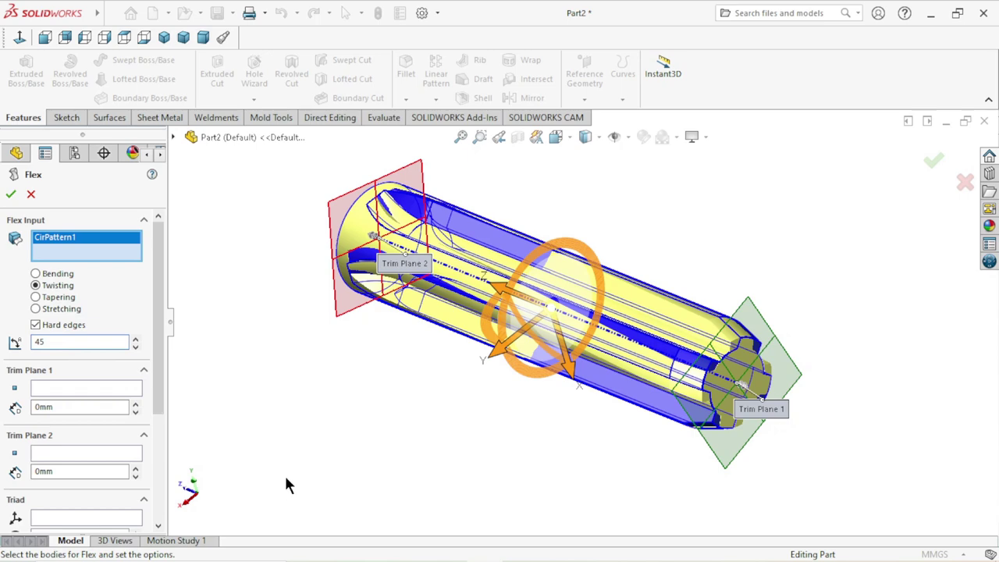
pyautogui.click(290, 432)
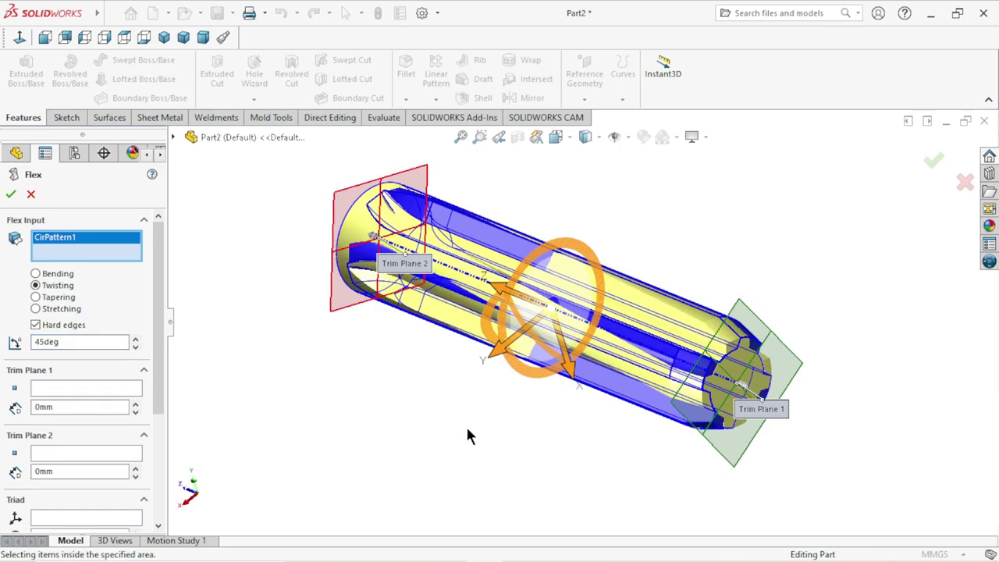
pyautogui.moveTo(468, 433)
pyautogui.mouseDown(button='middle')
pyautogui.moveTo(575, 441)
pyautogui.moveTo(532, 422)
pyautogui.moveTo(551, 424)
pyautogui.moveTo(412, 390)
pyautogui.mouseUp(button='middle')
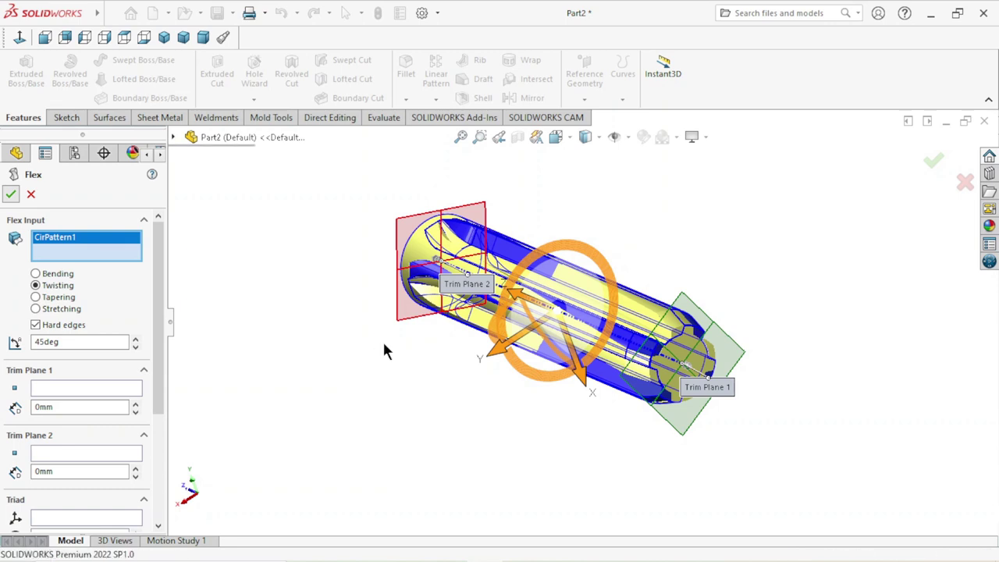
pyautogui.press('Return')
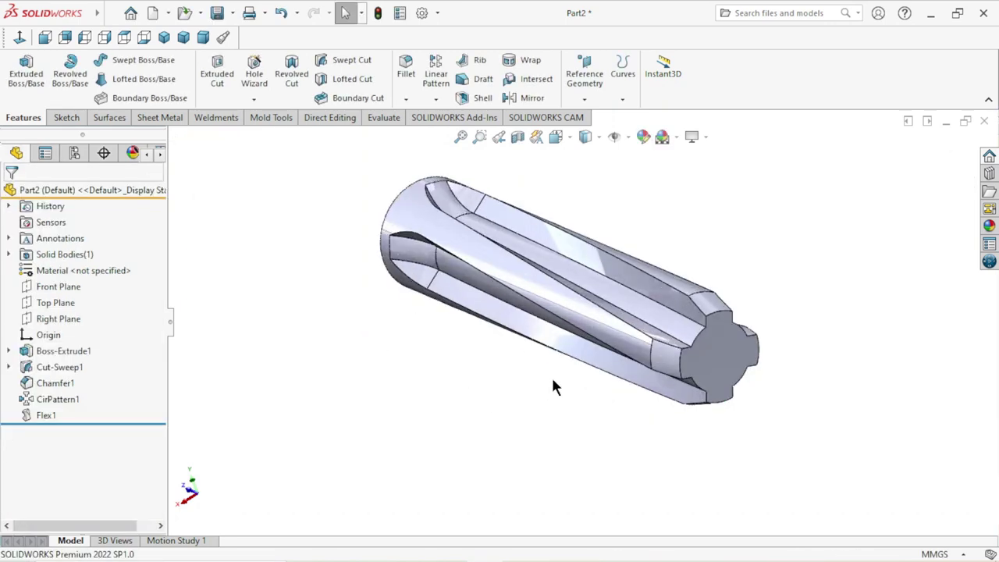
# Reopen Flex1, confirm the 35° twist, and orbit the part to a side-on view.
pyautogui.moveTo(552, 386)
pyautogui.mouseDown(button='middle')
pyautogui.moveTo(541, 401)
pyautogui.moveTo(495, 375)
pyautogui.moveTo(509, 439)
pyautogui.moveTo(505, 386)
pyautogui.moveTo(530, 404)
pyautogui.mouseUp(button='middle')
pyautogui.click(27, 418)
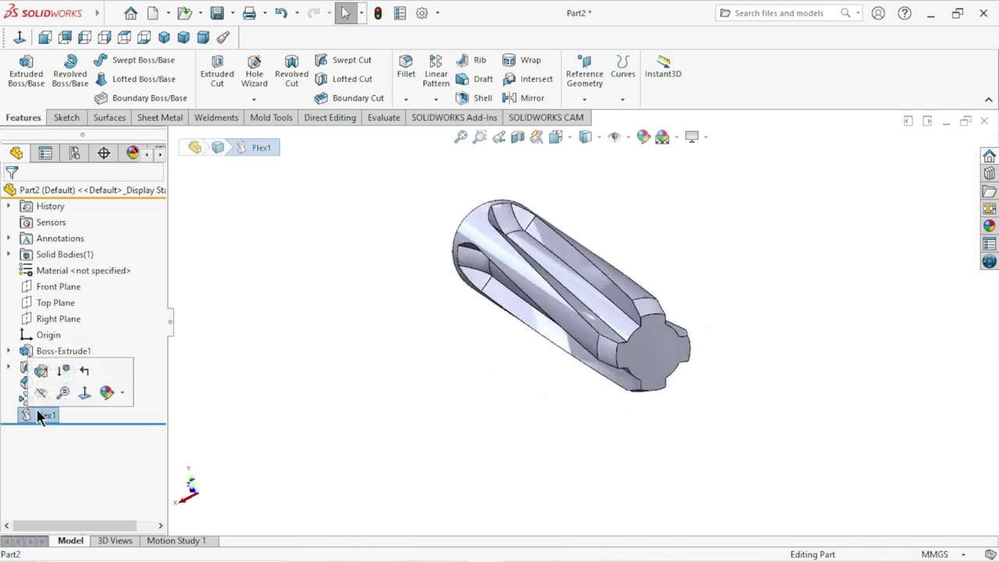
pyautogui.click(49, 373)
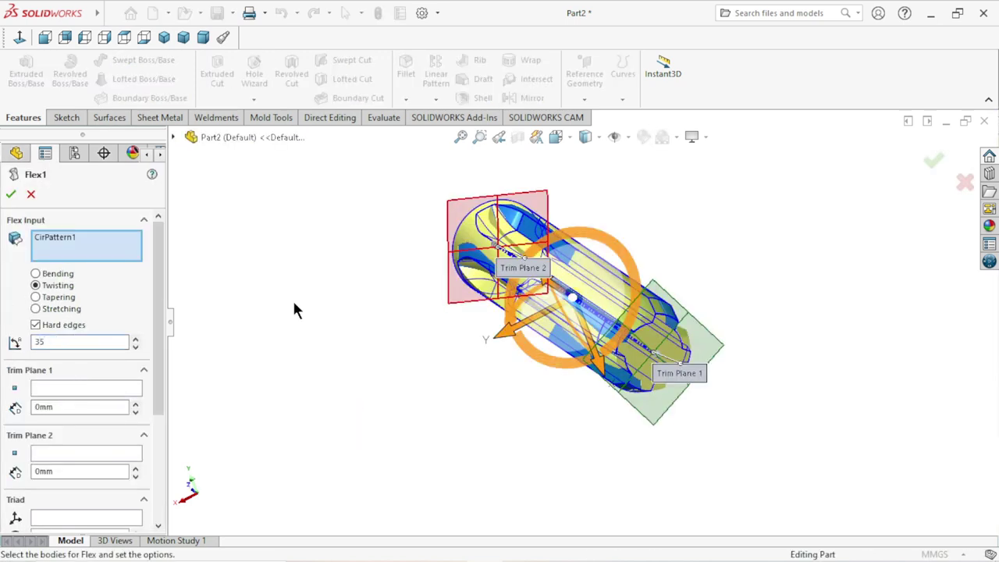
pyautogui.press('Return')
pyautogui.click(10, 195)
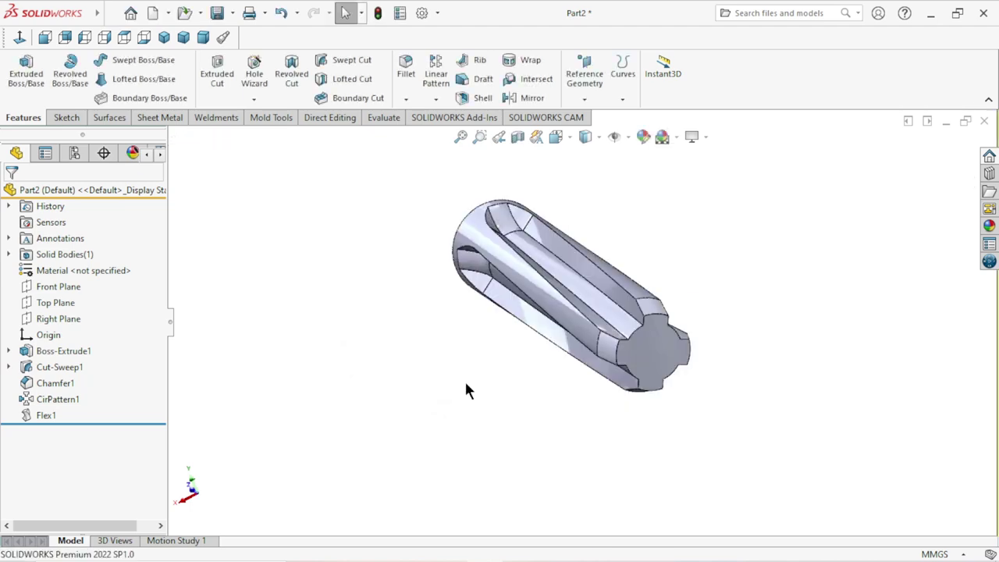
pyautogui.moveTo(536, 337)
pyautogui.mouseDown(button='middle')
pyautogui.moveTo(702, 315)
pyautogui.moveTo(691, 338)
pyautogui.moveTo(710, 351)
pyautogui.moveTo(735, 290)
pyautogui.moveTo(798, 334)
pyautogui.moveTo(851, 323)
pyautogui.moveTo(839, 328)
pyautogui.mouseUp(button='middle')
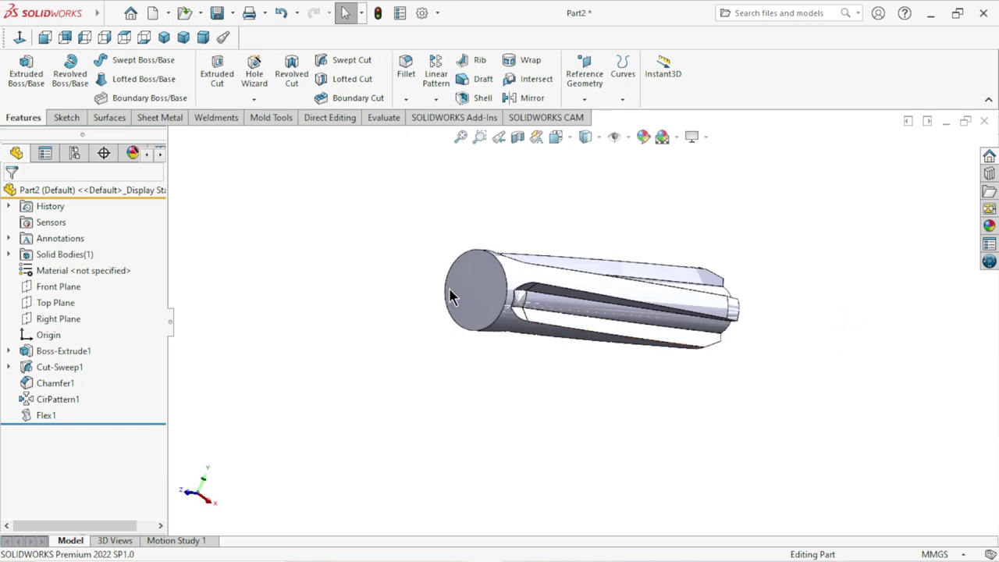
pyautogui.click(473, 282)
# Start a new sketch on the shaft's end face, viewed straight on.
pyautogui.click(456, 224)
pyautogui.moveTo(457, 225)
pyautogui.mouseDown(button='middle')
pyautogui.moveTo(404, 288)
pyautogui.moveTo(549, 368)
pyautogui.mouseUp(button='middle')
pyautogui.click(579, 342)
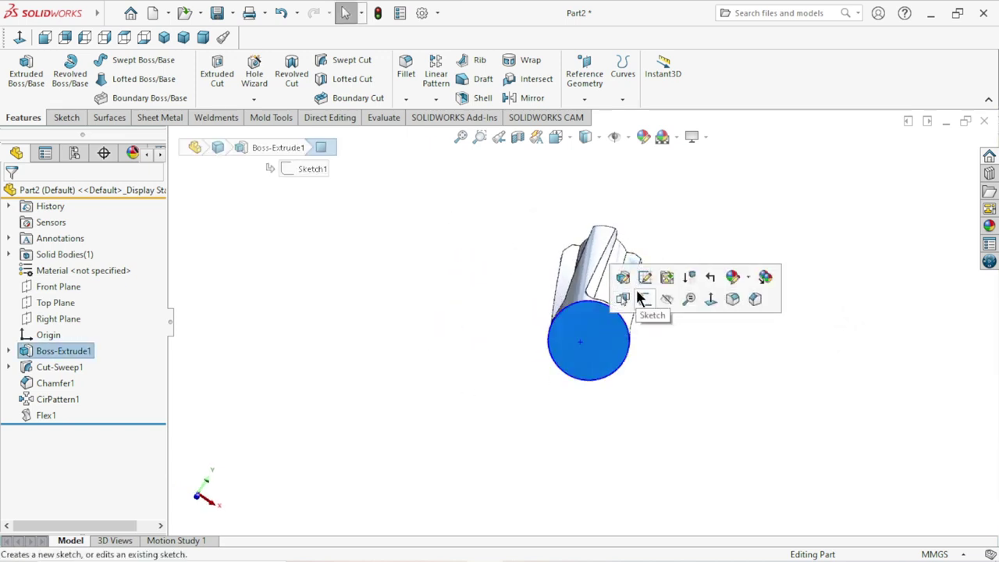
pyautogui.click(644, 299)
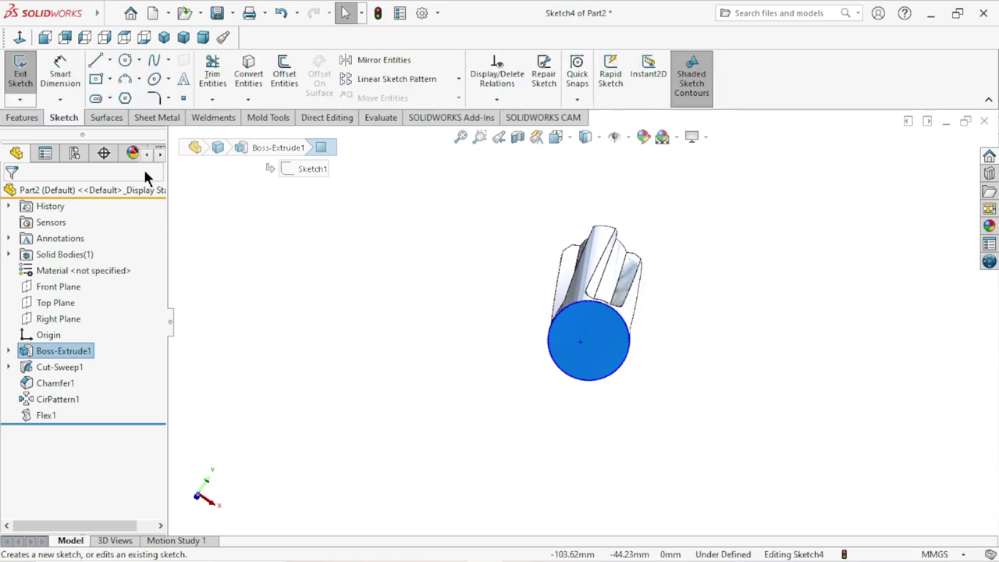
pyautogui.click(18, 41)
pyautogui.scroll(3, 578, 328)
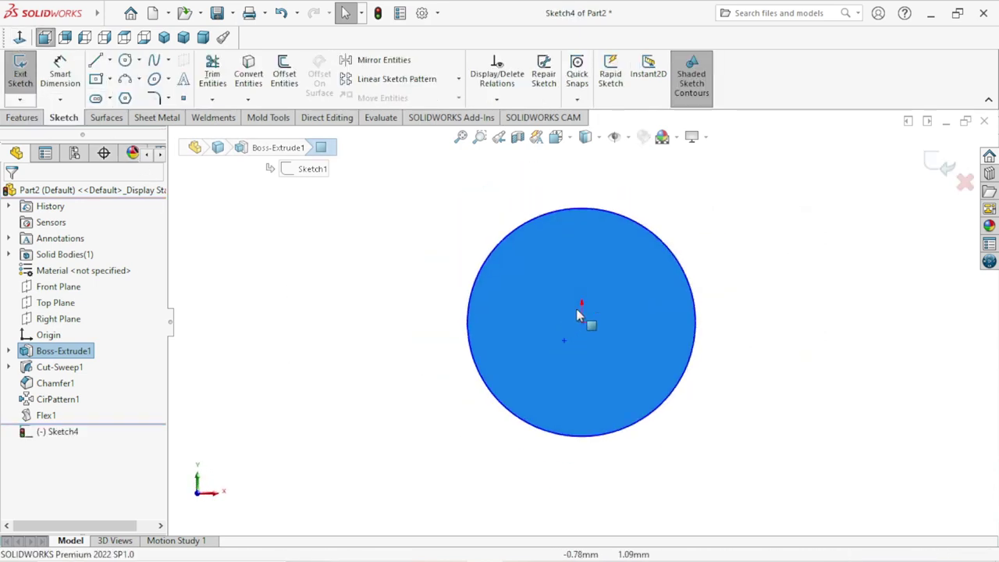
# Draw a circle centred on the origin and dimension its diameter to 54 mm.
pyautogui.click(130, 56)
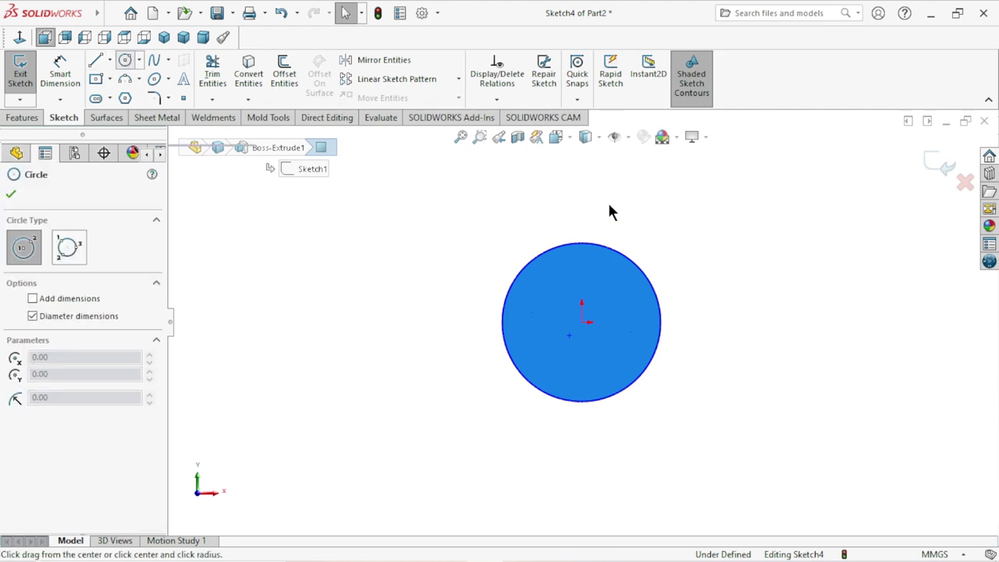
pyautogui.click(581, 322)
pyautogui.click(734, 269)
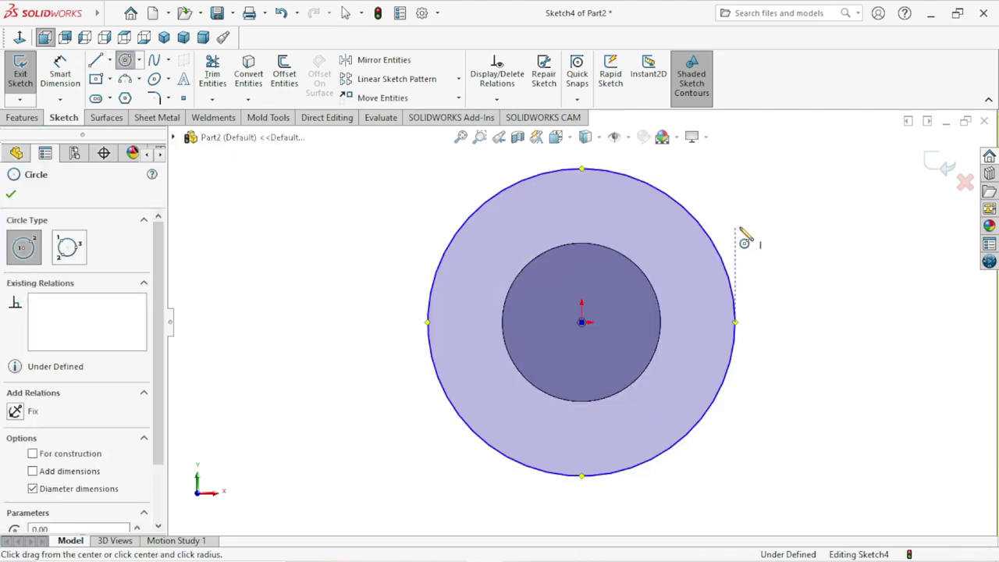
pyautogui.rightClick(746, 235)
pyautogui.click(760, 236)
pyautogui.click(60, 72)
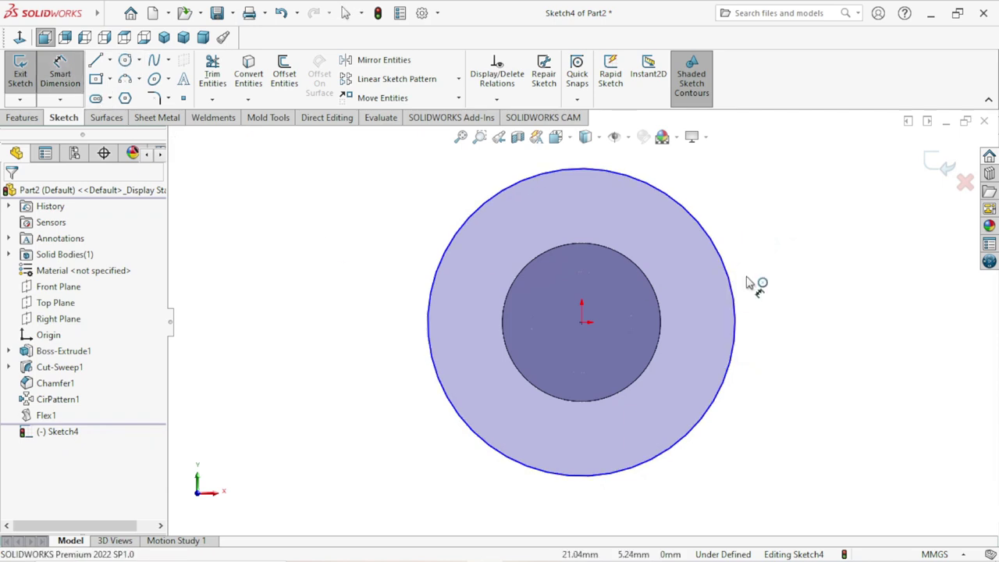
pyautogui.click(740, 307)
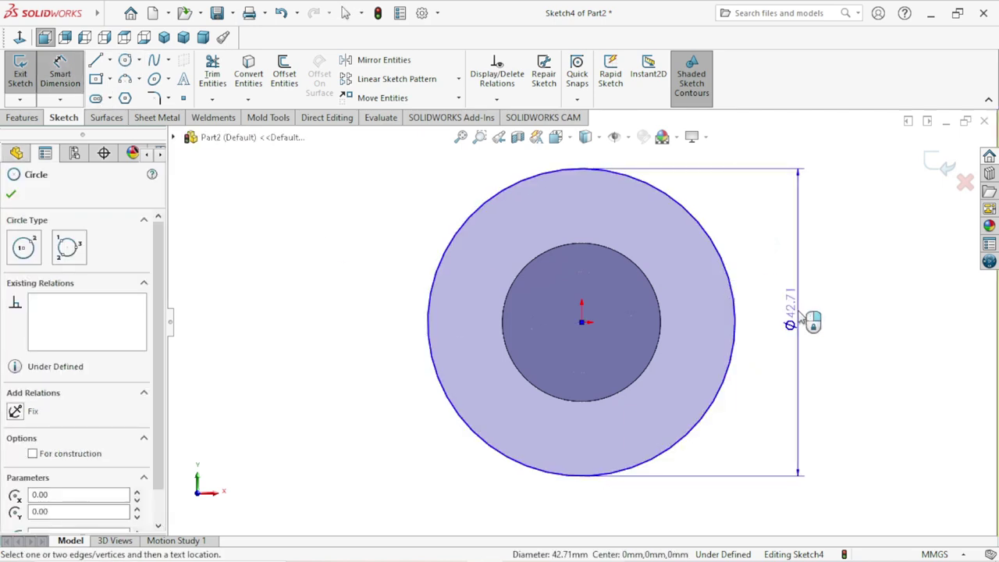
pyautogui.click(796, 320)
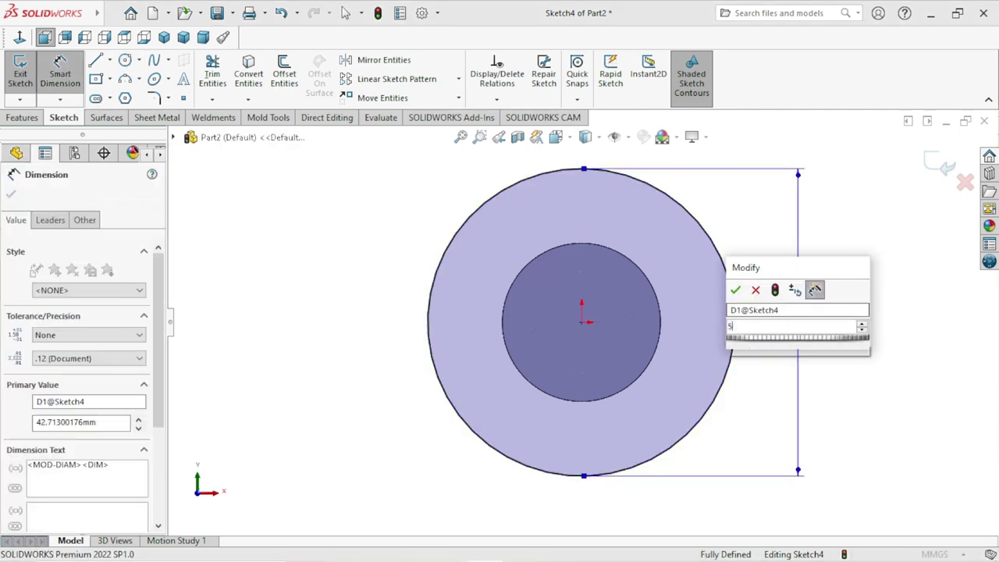
pyautogui.write('54')
pyautogui.click(735, 292)
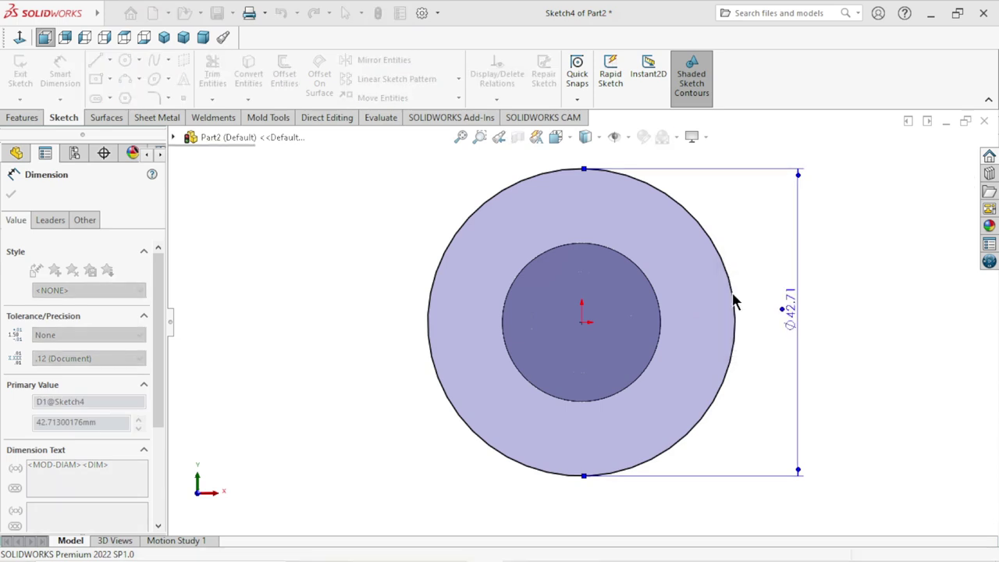
pyautogui.scroll(2, 589, 382)
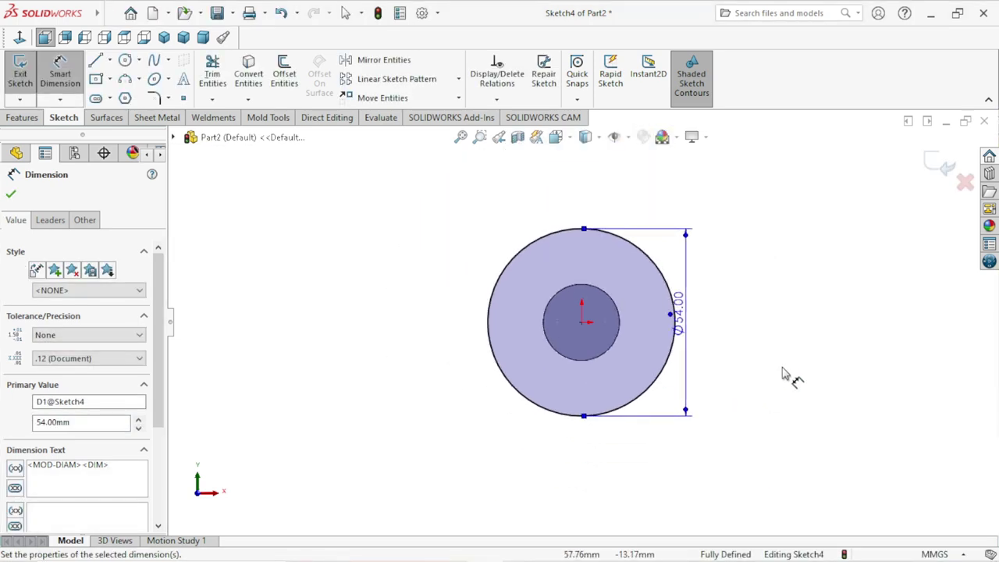
pyautogui.click(10, 198)
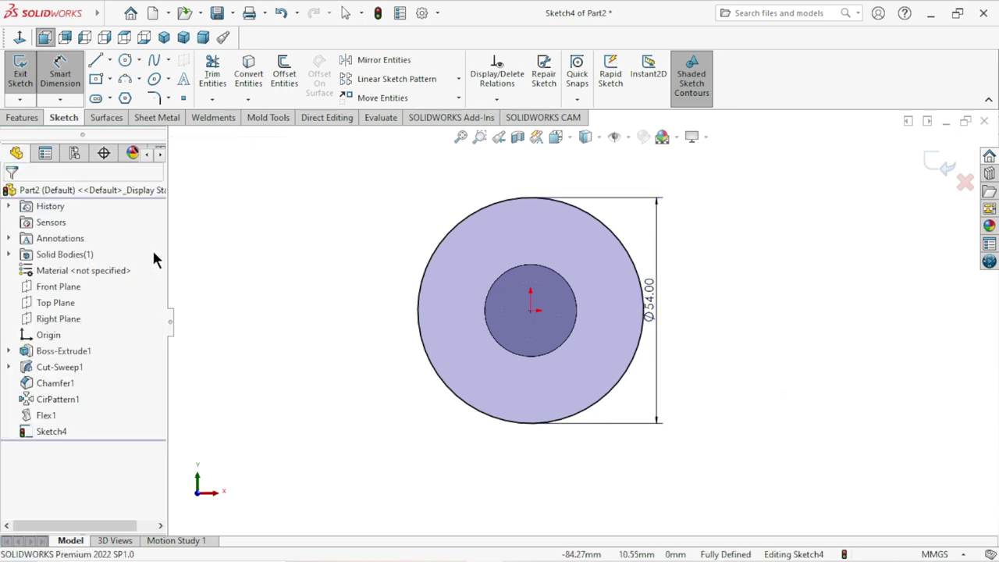
# Extrude the Ø54 circle as a Blind boss 24 mm deep, creating Boss-Extrude2.
pyautogui.click(22, 117)
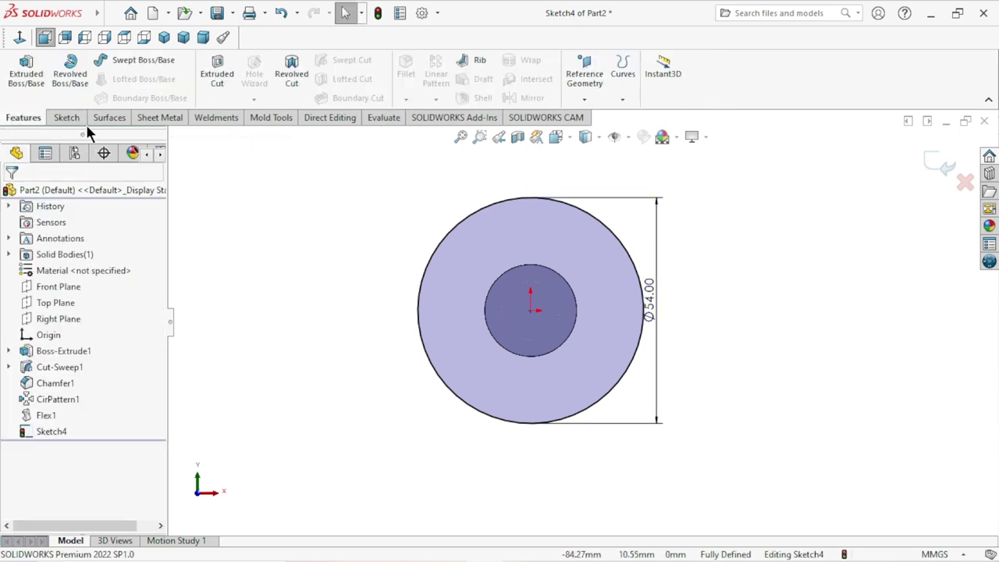
pyautogui.click(22, 78)
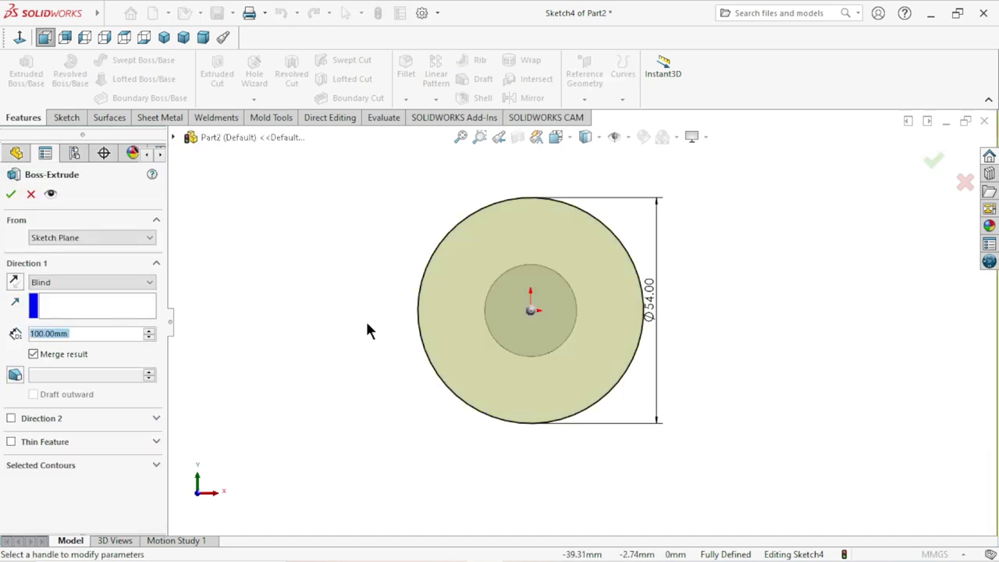
pyautogui.moveTo(691, 397)
pyautogui.mouseDown(button='middle')
pyautogui.moveTo(691, 372)
pyautogui.moveTo(682, 394)
pyautogui.moveTo(660, 363)
pyautogui.mouseUp(button='middle')
pyautogui.scroll(3, 667, 381)
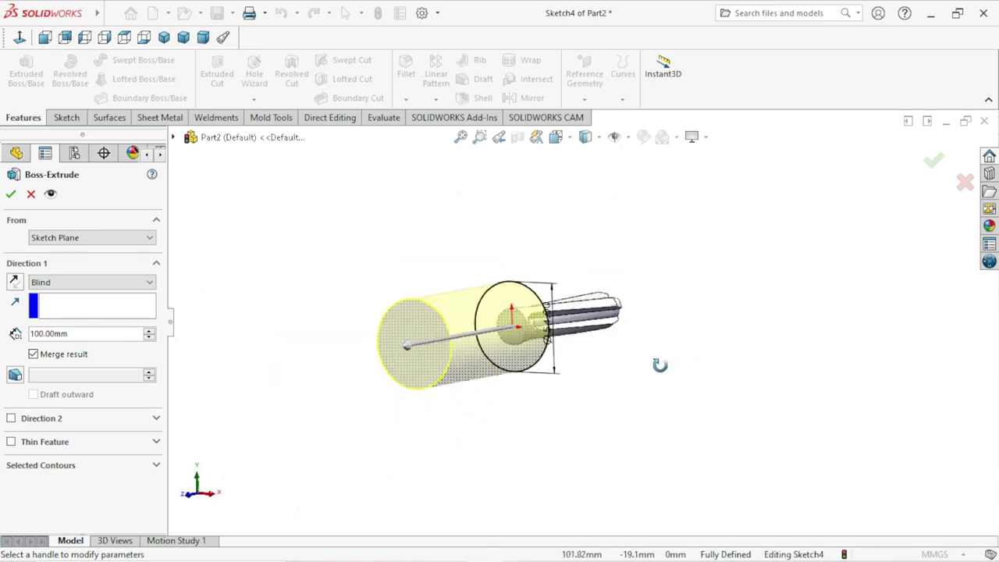
pyautogui.doubleClick(90, 334)
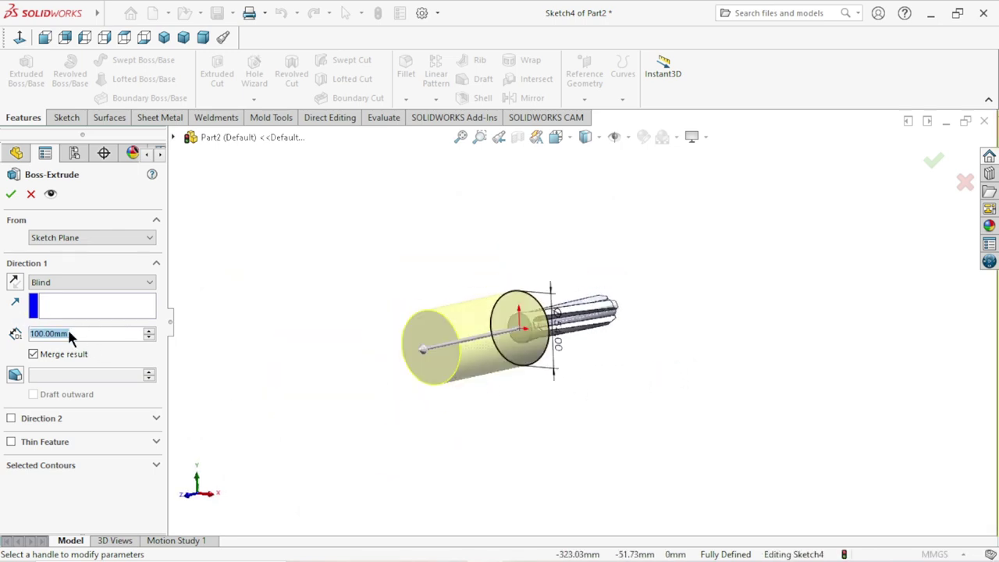
pyautogui.click(77, 333)
pyautogui.write('24')
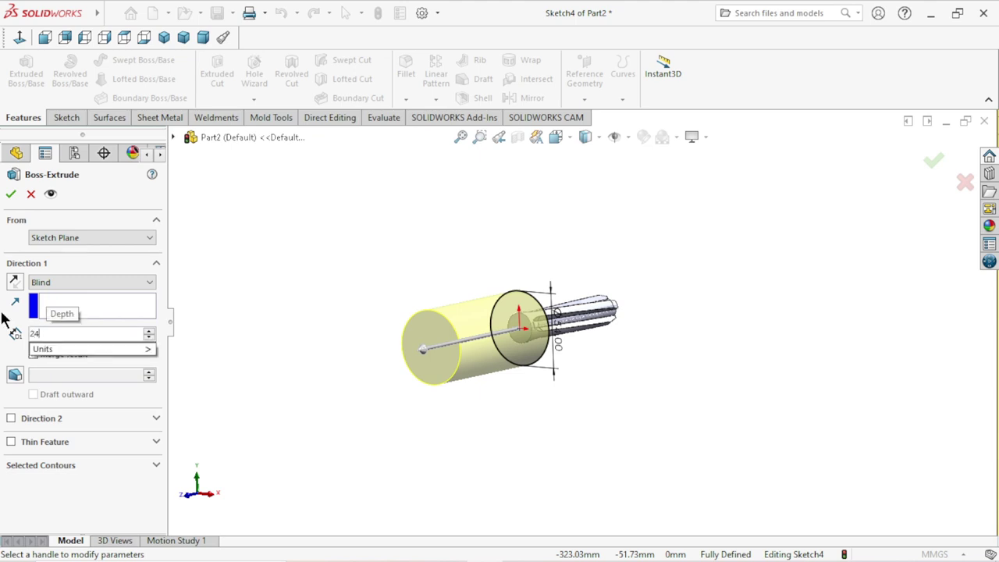
pyautogui.press('Return')
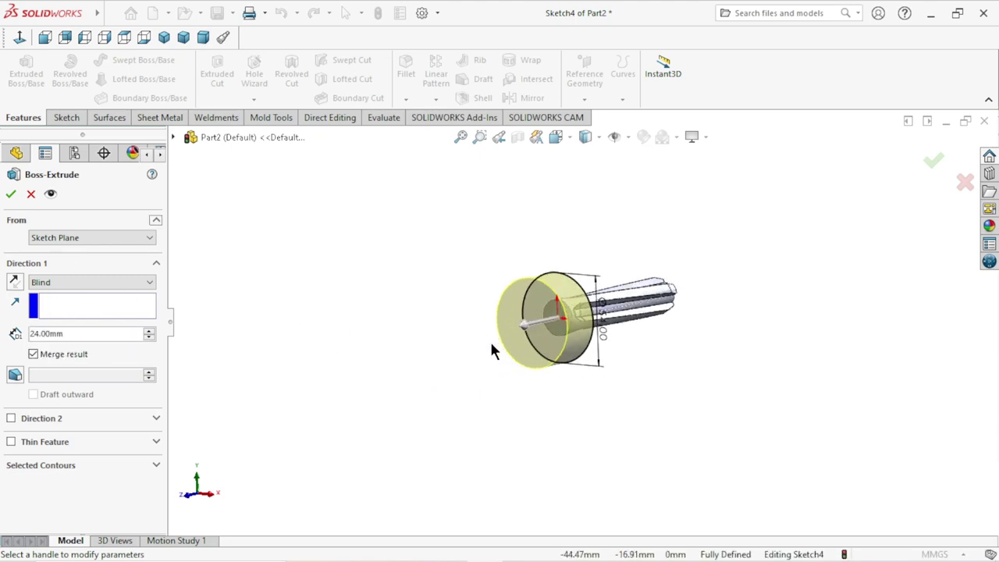
pyautogui.moveTo(596, 373); pyautogui.dragTo(433, 395, button='middle')
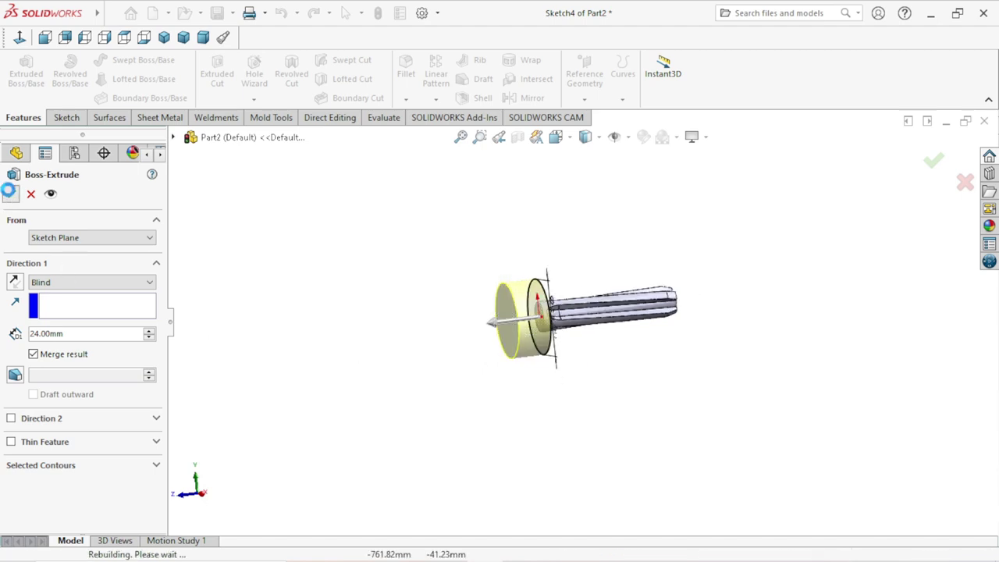
pyautogui.press('Return')
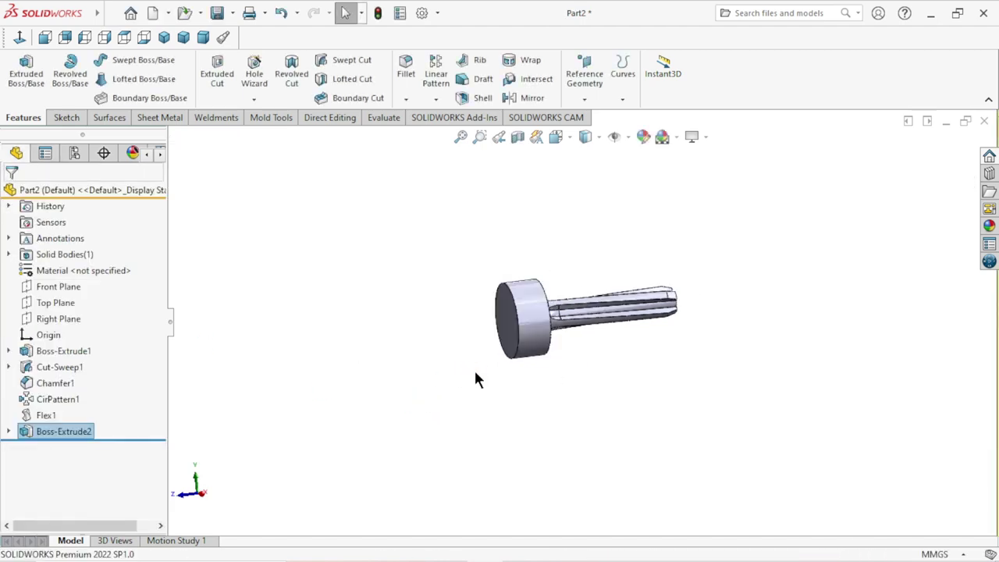
# Start Sketch5 on the disc's front face, viewed straight on, with the Circle tool active.
pyautogui.moveTo(611, 335)
pyautogui.mouseDown(button='middle')
pyautogui.moveTo(573, 334)
pyautogui.moveTo(644, 258)
pyautogui.moveTo(682, 297)
pyautogui.moveTo(648, 284)
pyautogui.moveTo(640, 261)
pyautogui.moveTo(662, 258)
pyautogui.moveTo(656, 265)
pyautogui.mouseUp(button='middle')
pyautogui.click(526, 295)
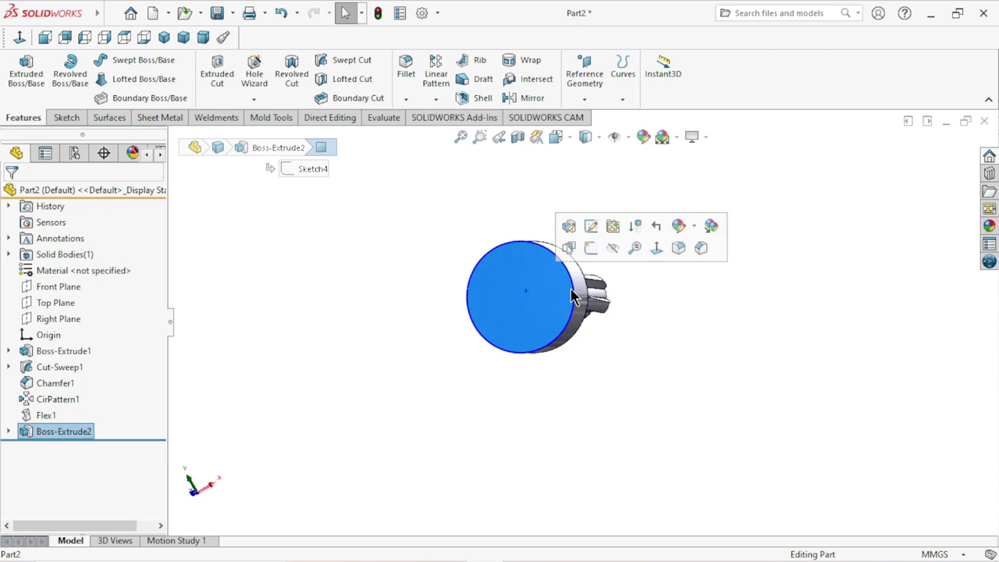
pyautogui.click(568, 249)
pyautogui.click(17, 37)
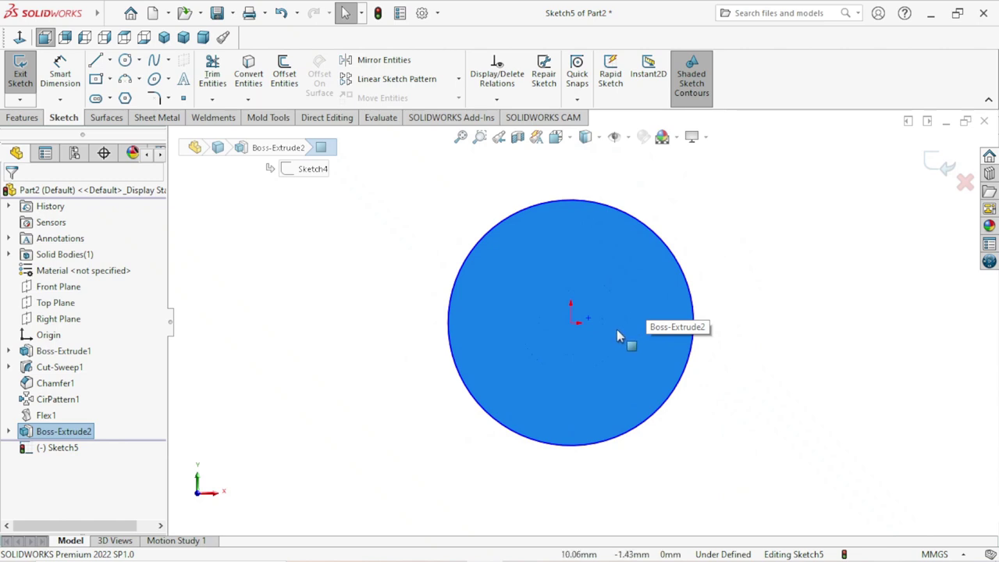
pyautogui.click(124, 61)
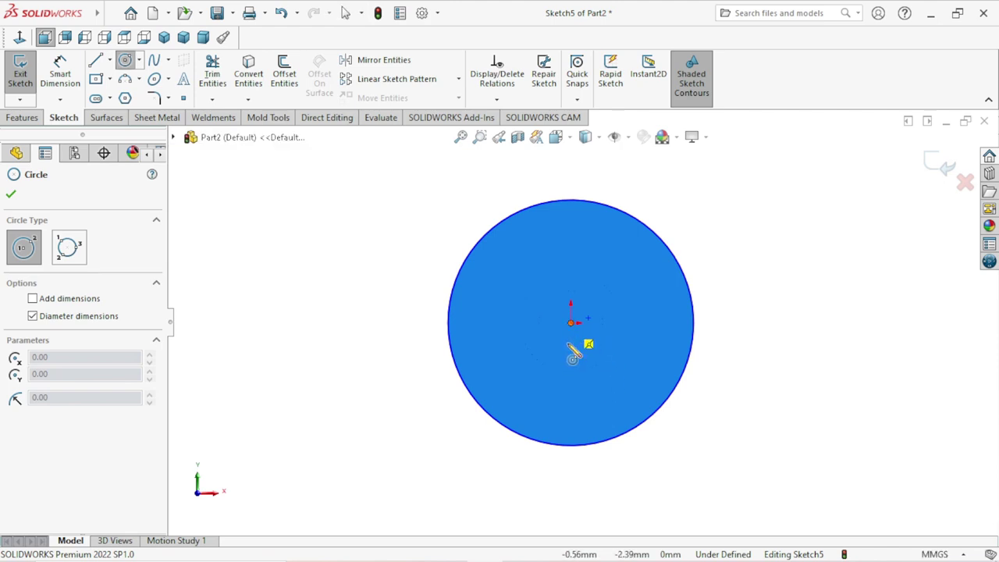
# Draw a small circle below the origin and dimension its diameter to 9.5 mm.
pyautogui.click(571, 403)
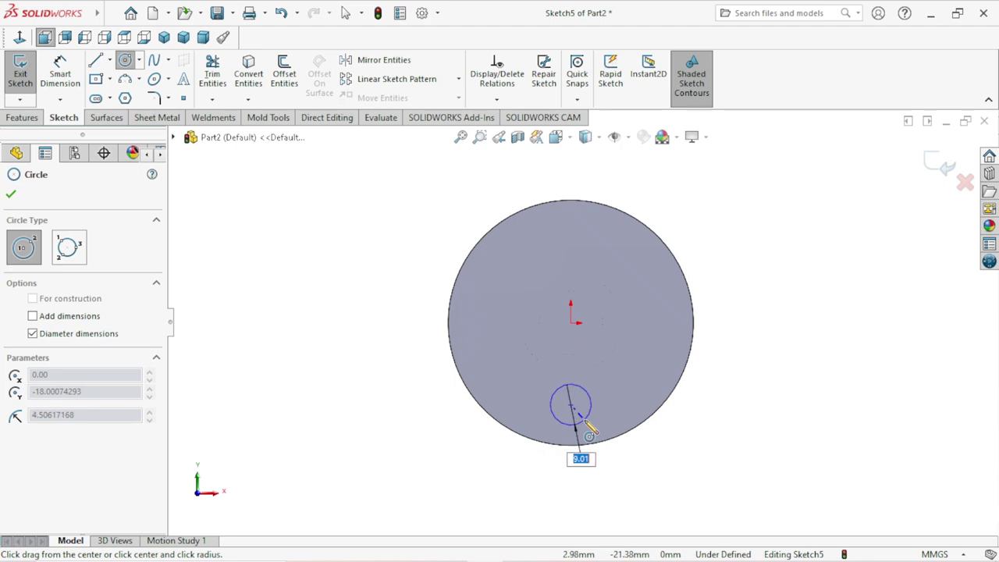
pyautogui.click(583, 420)
pyautogui.rightClick(702, 412)
pyautogui.click(716, 413)
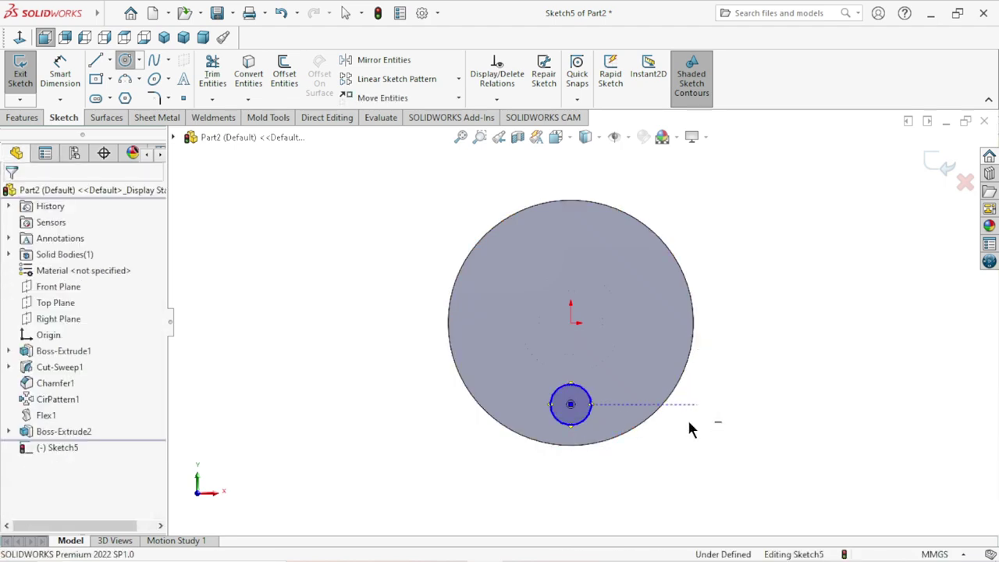
pyautogui.click(60, 74)
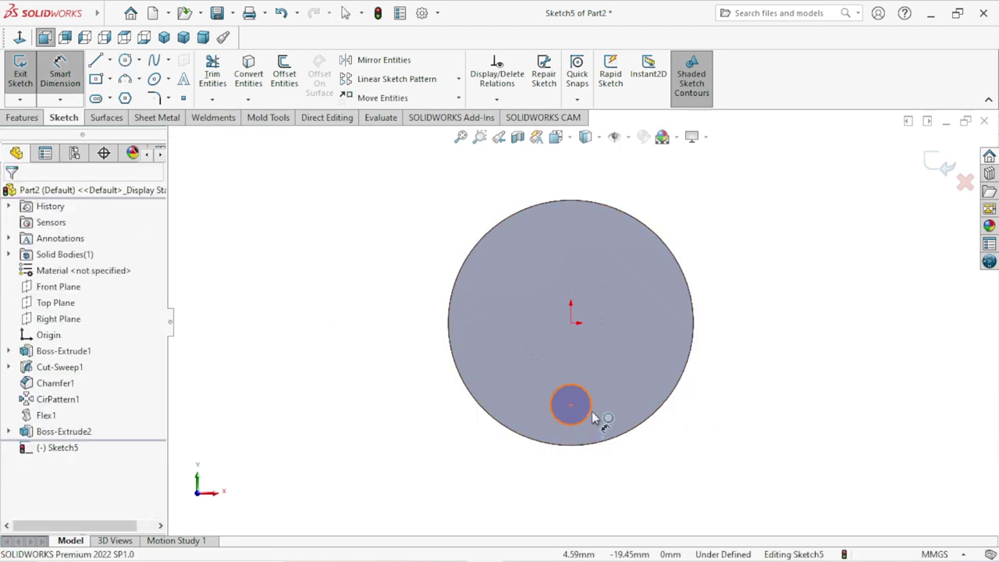
pyautogui.click(647, 394)
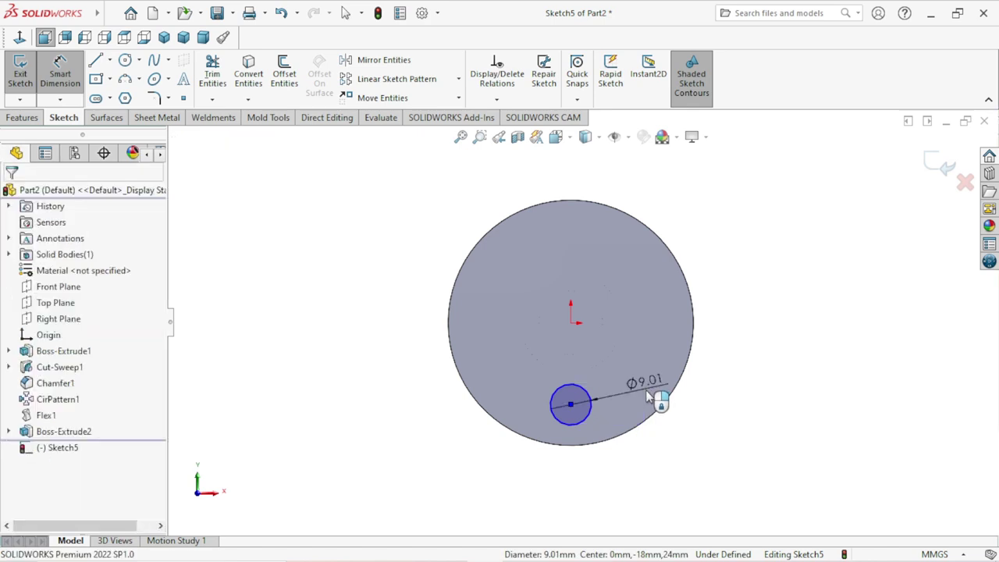
pyautogui.click(646, 396)
pyautogui.write('5')
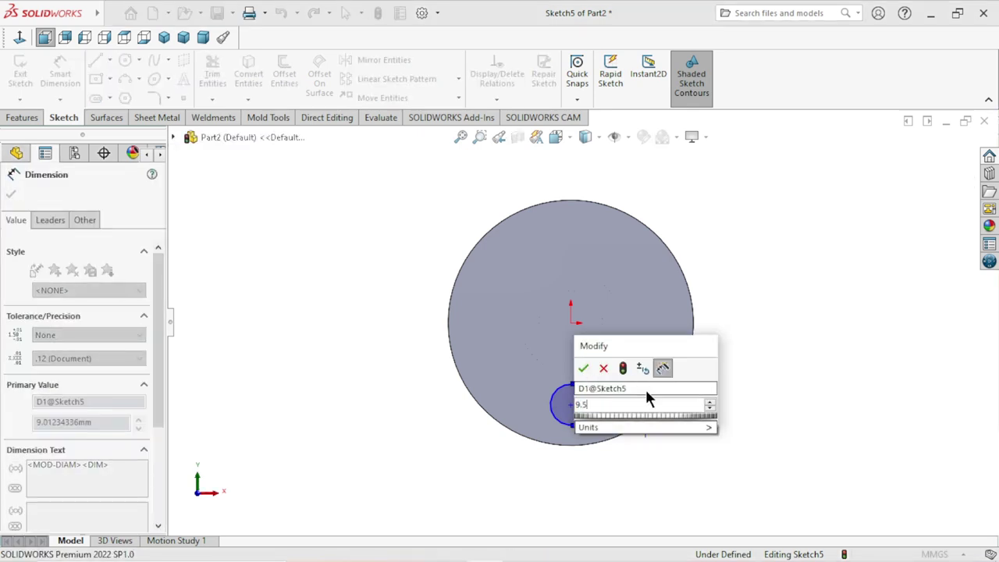
pyautogui.click(583, 368)
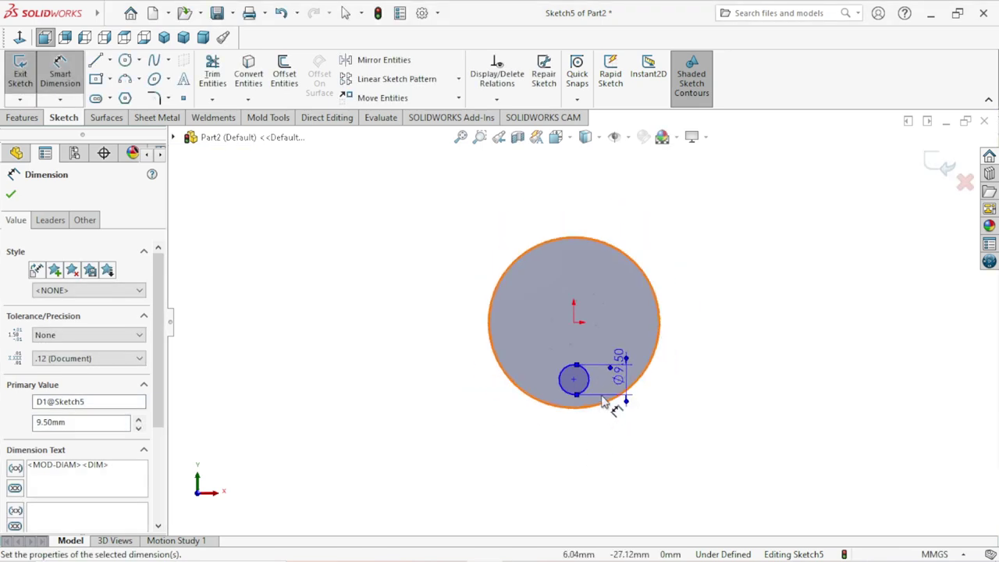
pyautogui.scroll(-3, 616, 380)
pyautogui.scroll(1, 593, 363)
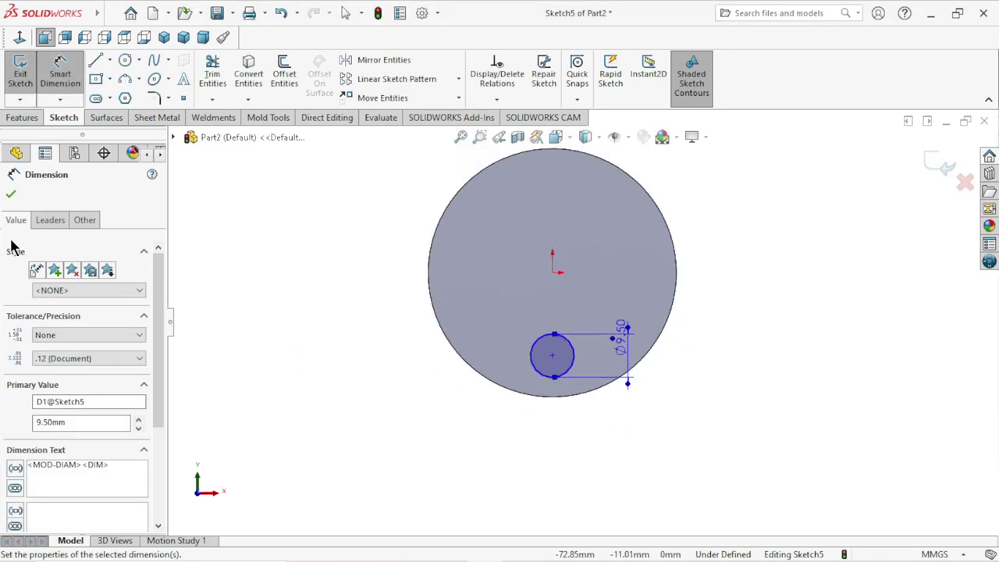
pyautogui.click(11, 196)
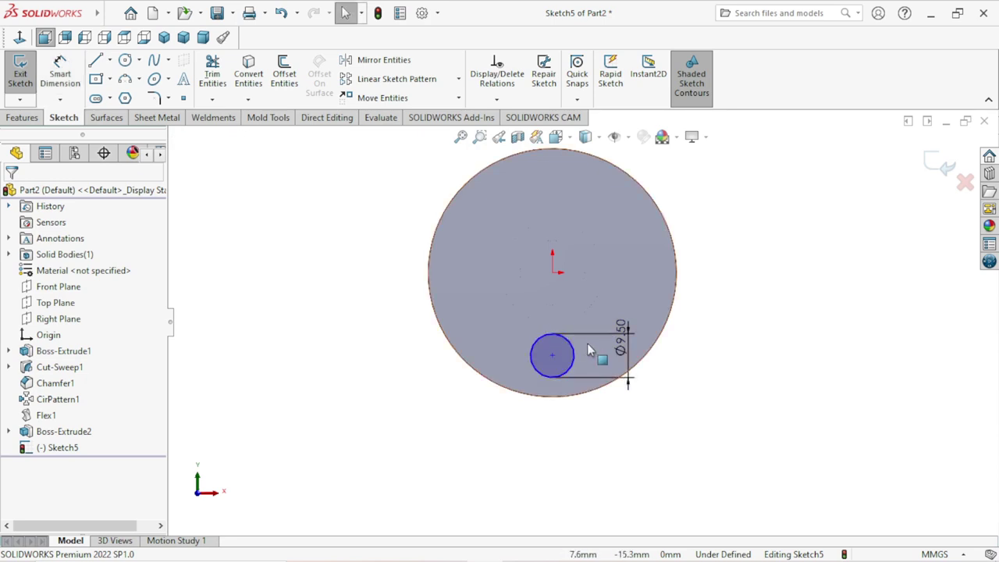
pyautogui.scroll(-2, 590, 342)
# Add a Vertical relation between the sketch origin and the circle's centre point.
pyautogui.click(534, 239)
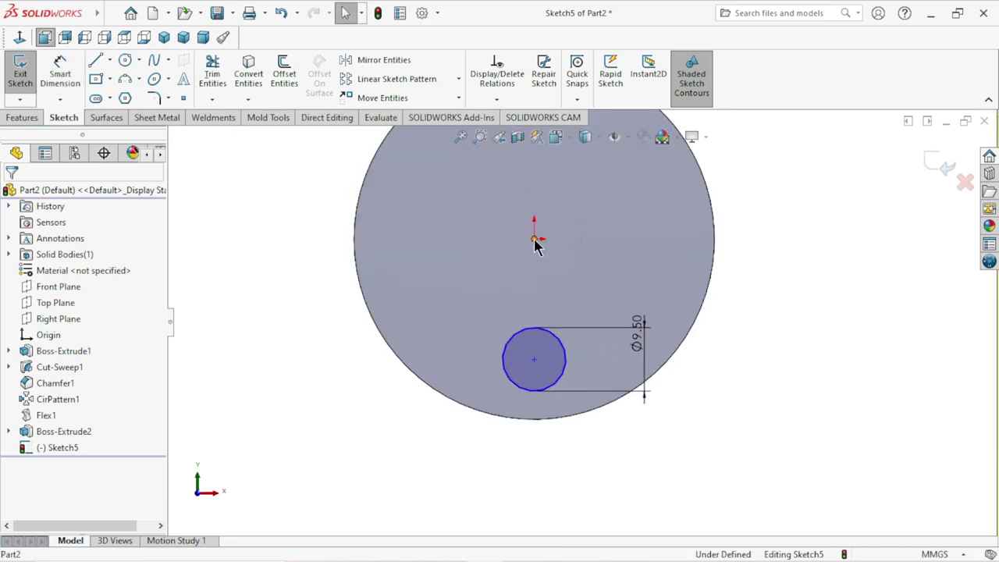
pyautogui.keyDown('ctrl'); pyautogui.click(534, 360); pyautogui.keyUp('ctrl')
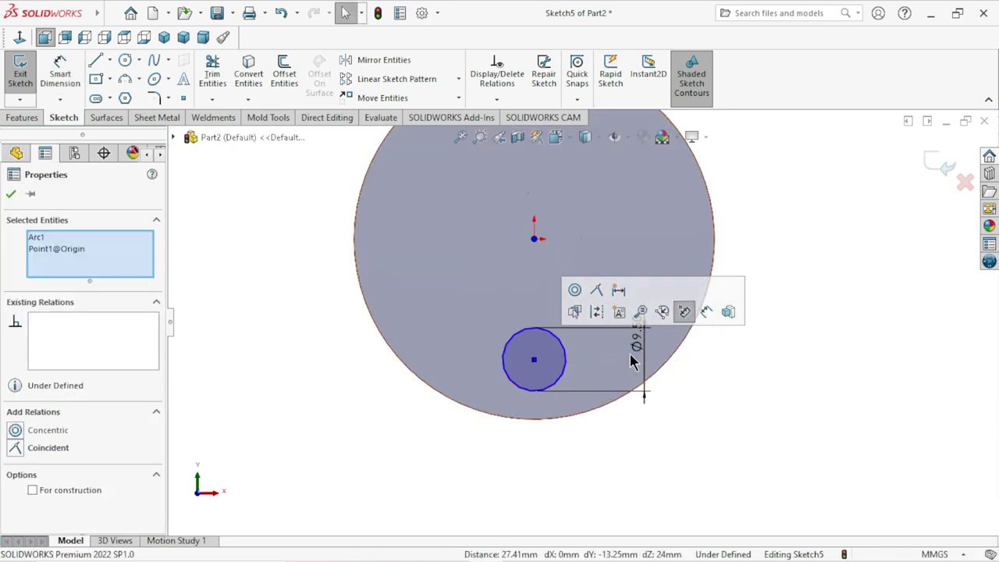
pyautogui.click(529, 307)
pyautogui.click(534, 239)
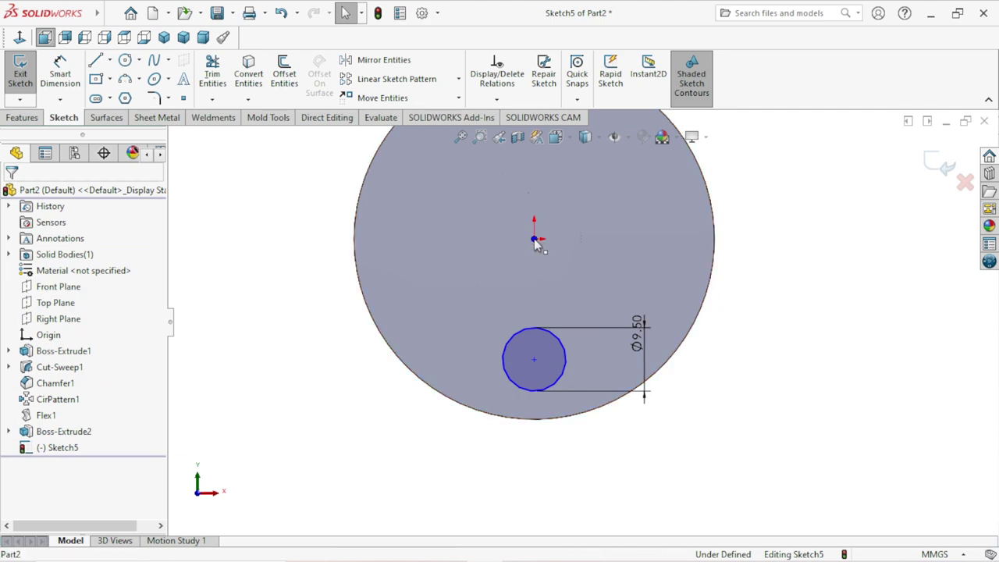
pyautogui.keyDown('ctrl'); pyautogui.click(534, 359); pyautogui.keyUp('ctrl')
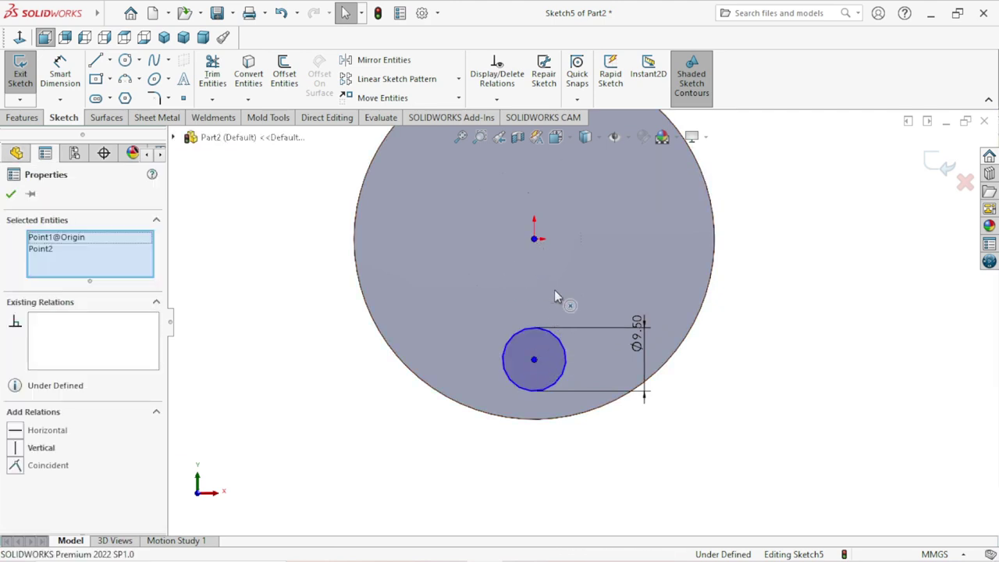
pyautogui.click(605, 296)
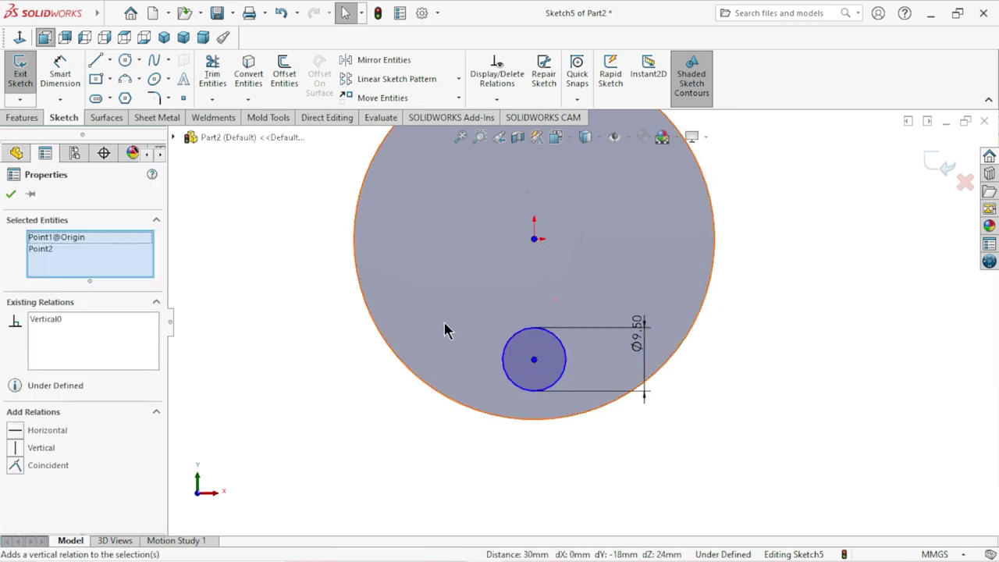
pyautogui.click(10, 194)
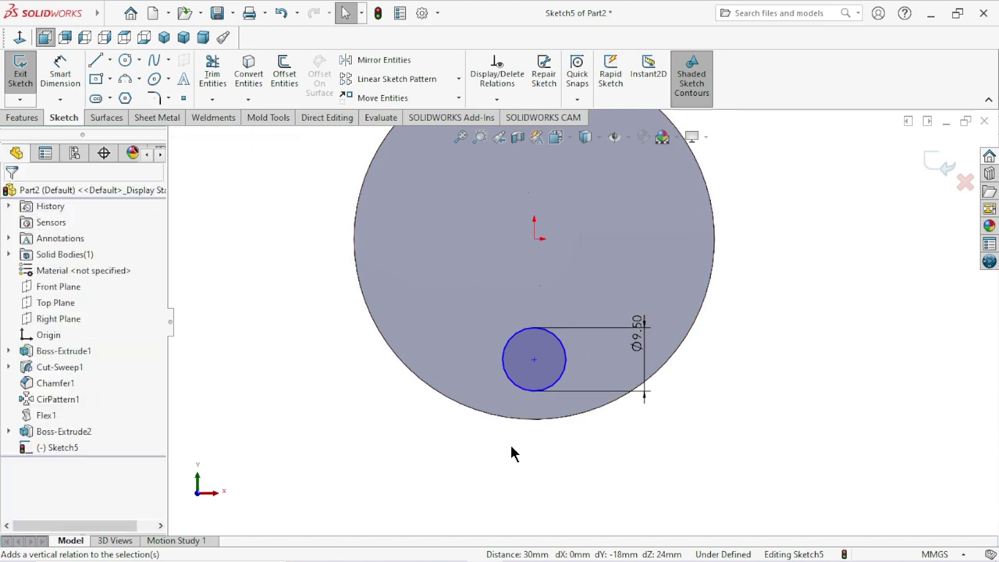
pyautogui.scroll(3, 510, 440)
pyautogui.scroll(-3, 599, 343)
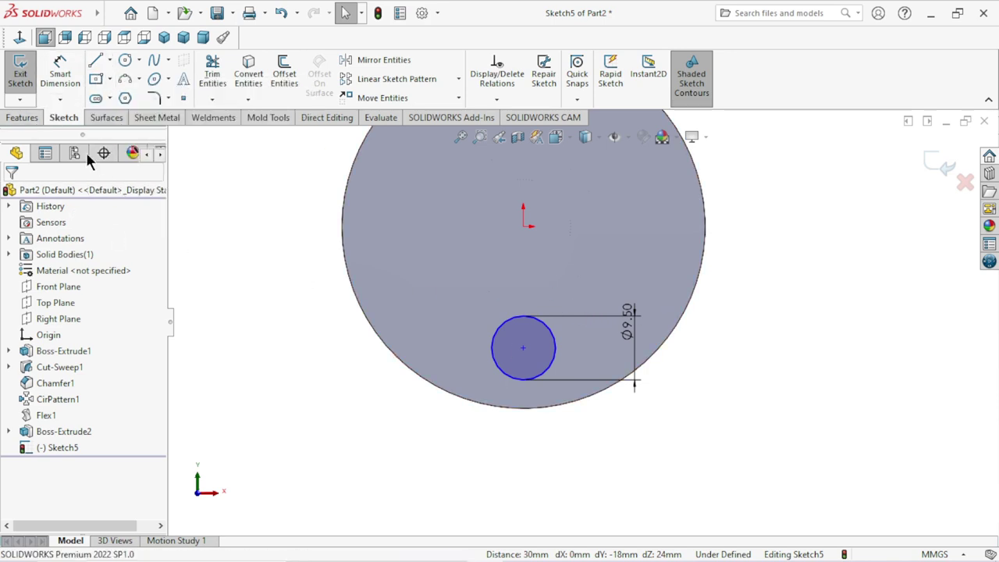
# Try drawing a line from the small circle, then cancel and undo the sloped result.
pyautogui.click(106, 68)
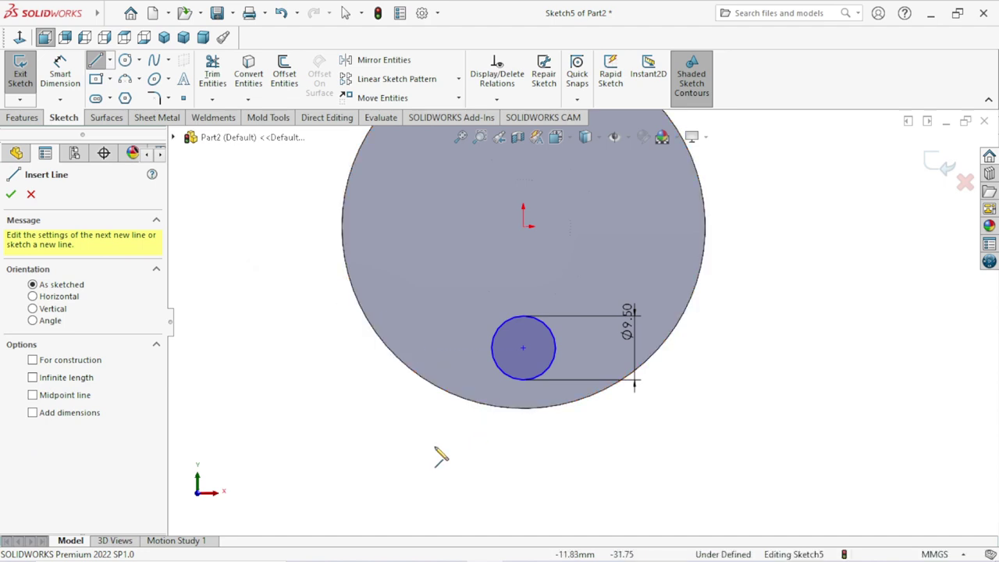
pyautogui.click(495, 364)
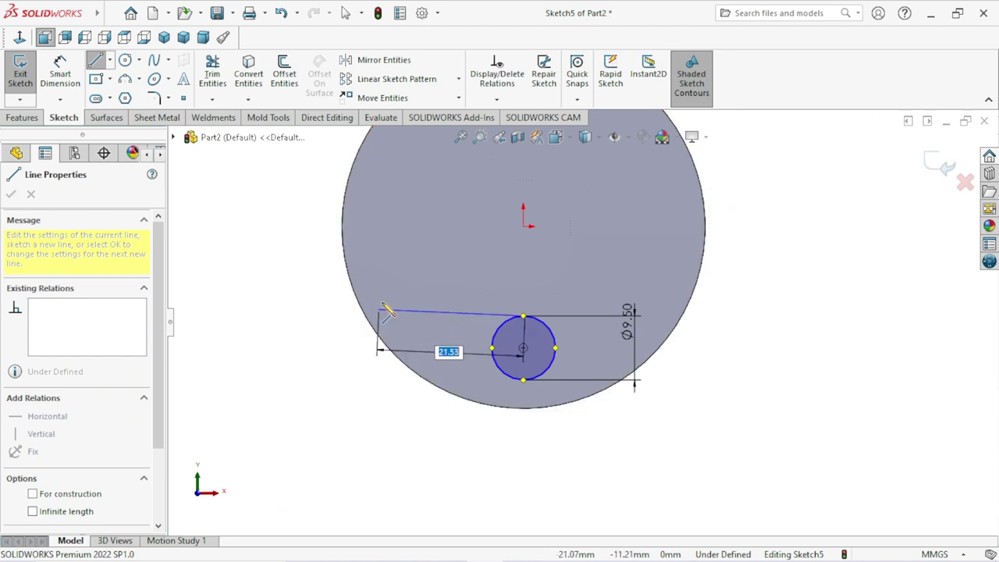
pyautogui.press('Escape')
pyautogui.scroll(-5, 508, 391)
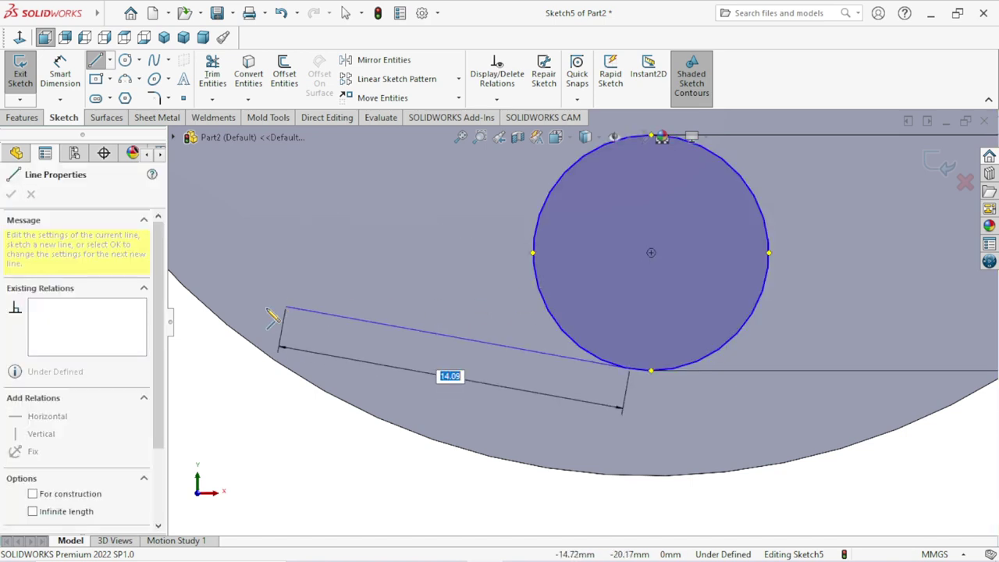
pyautogui.press('Escape')
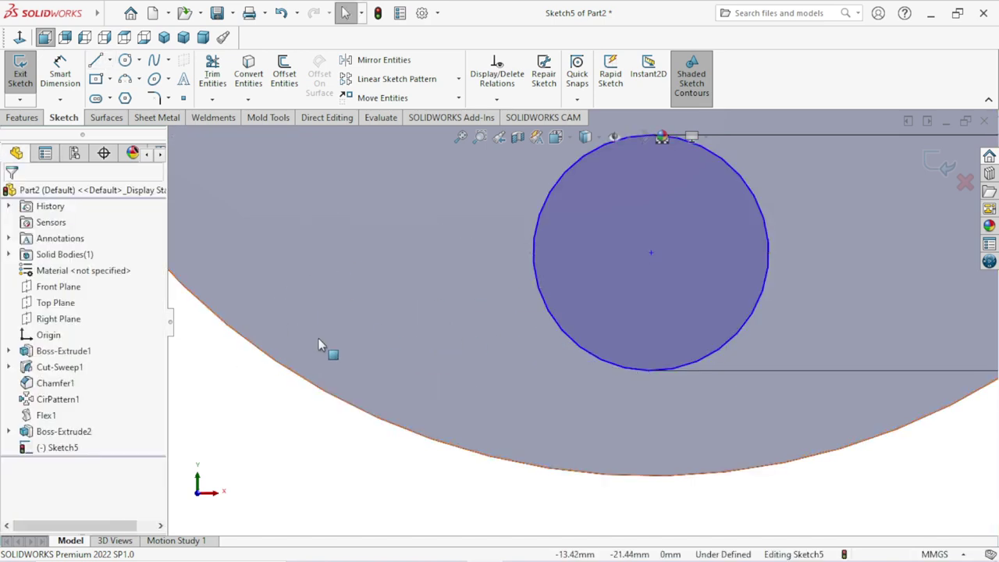
pyautogui.scroll(3, 319, 338)
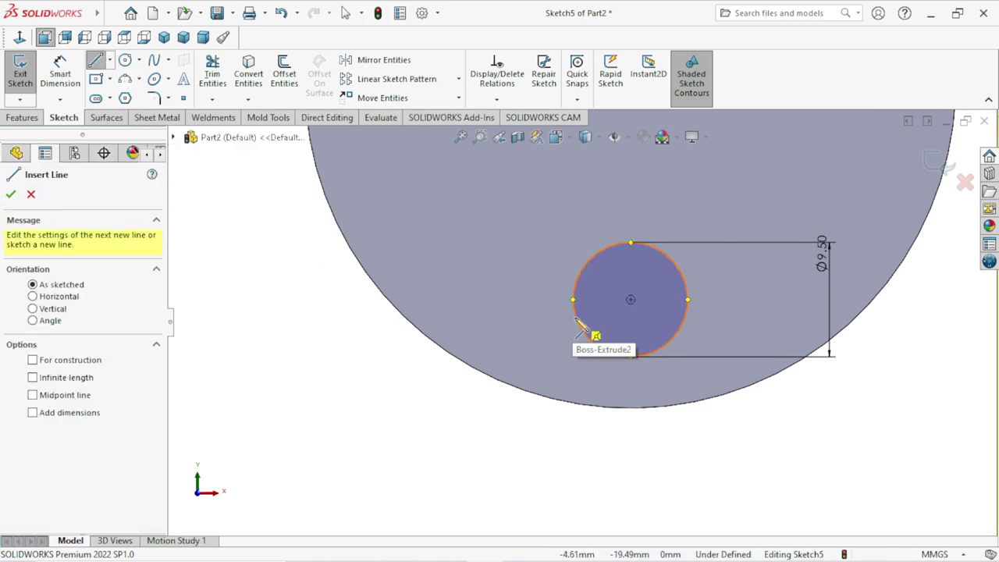
pyautogui.click(630, 356)
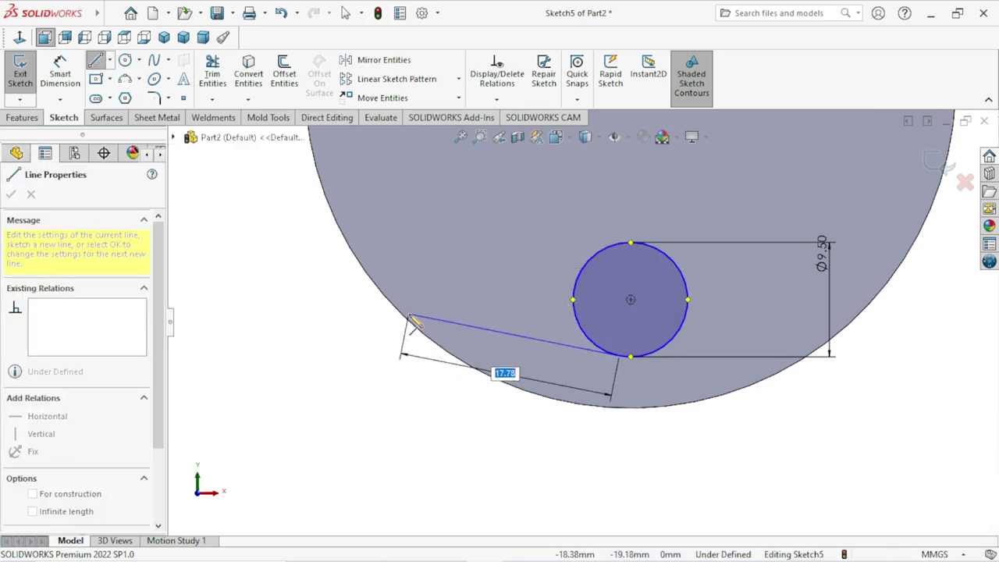
pyautogui.click(410, 316)
pyautogui.press('Escape')
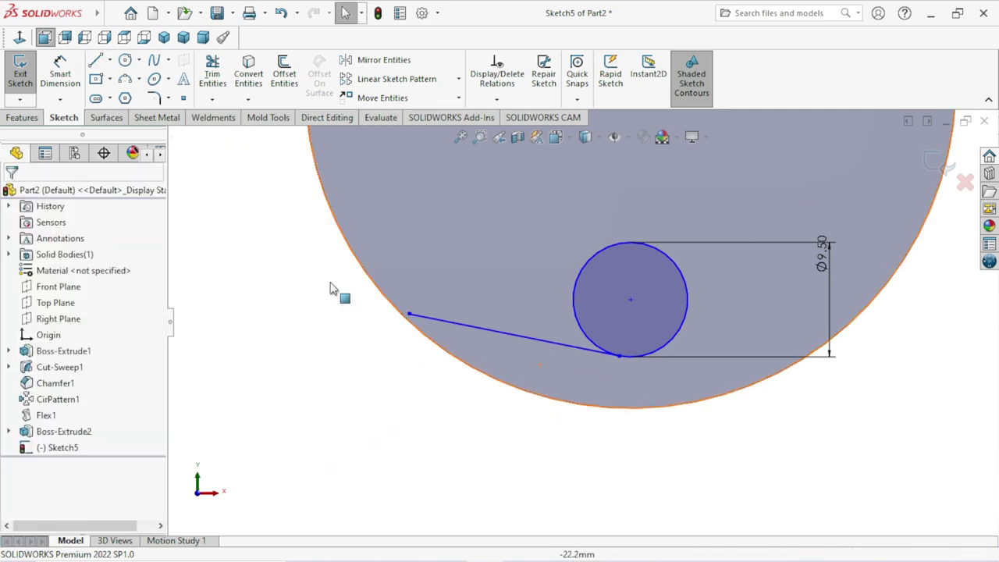
pyautogui.click(279, 21)
pyautogui.scroll(-2, 686, 374)
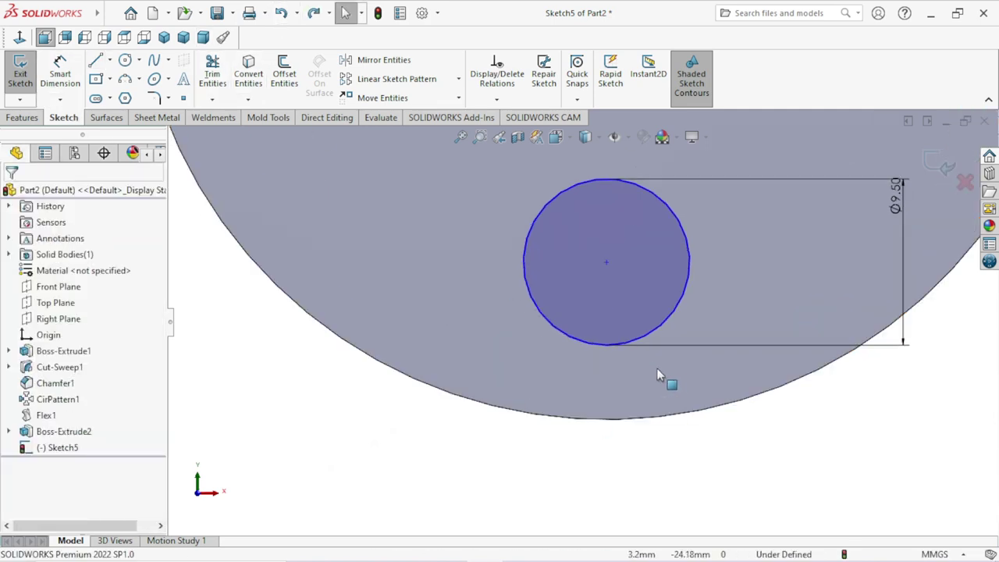
# Draw a horizontal line from the boss's outer edge to the circle's left quadrant.
pyautogui.press('l')
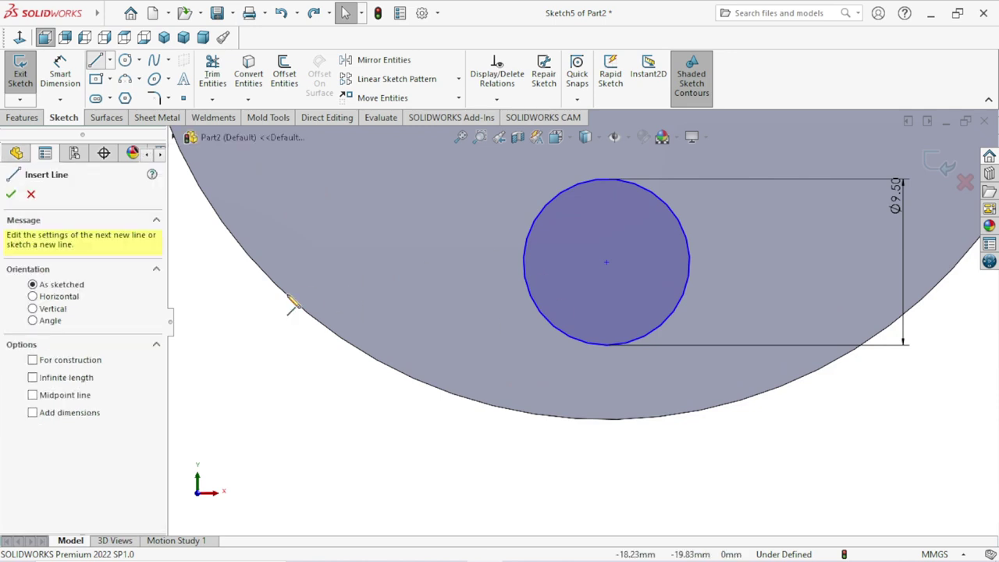
pyautogui.click(263, 271)
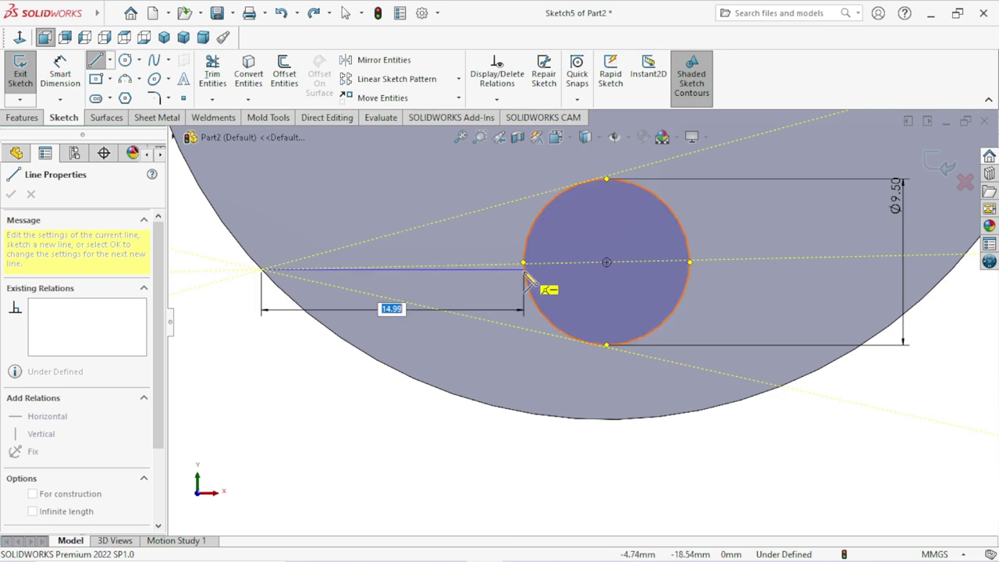
pyautogui.click(522, 269)
pyautogui.rightClick(323, 378)
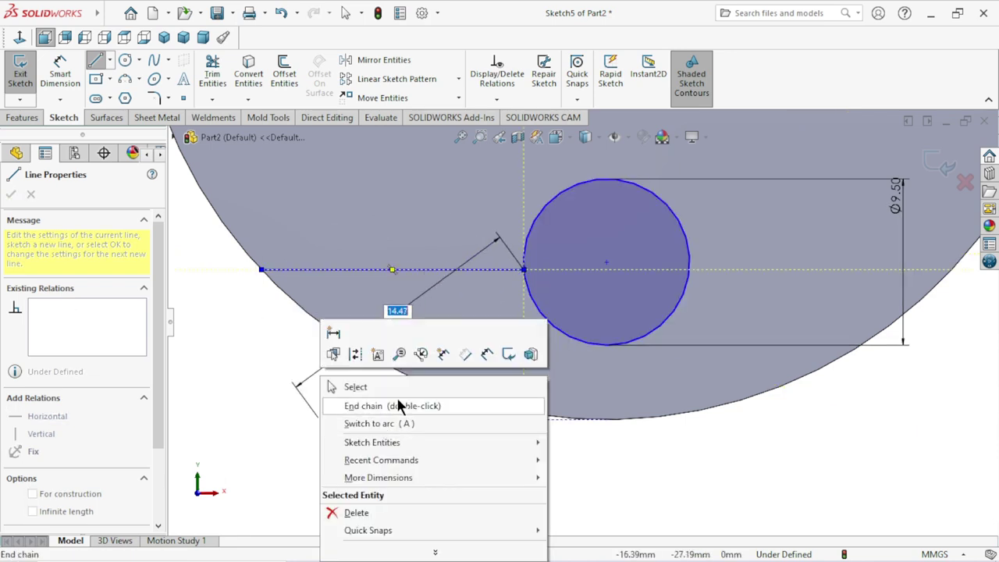
pyautogui.click(385, 386)
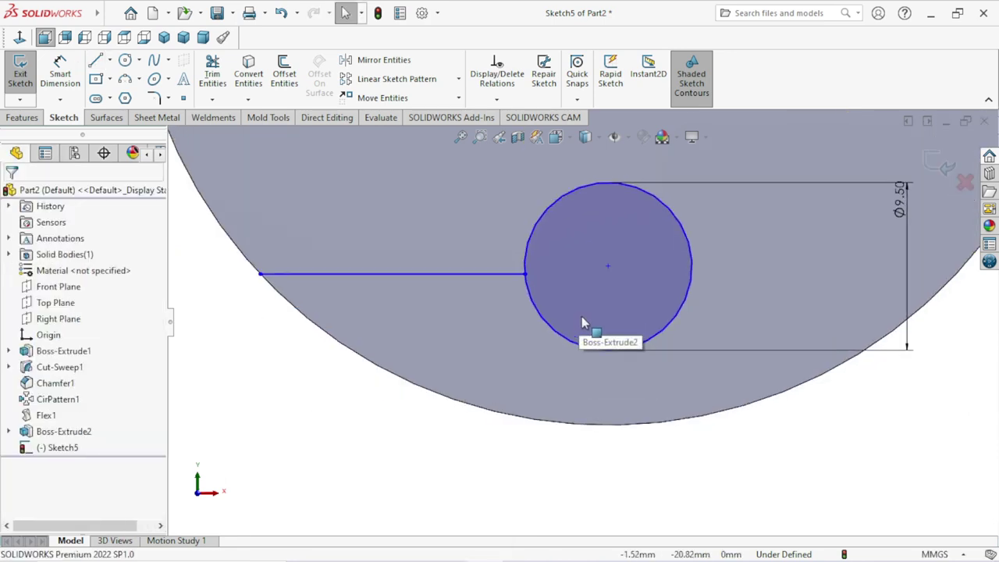
pyautogui.scroll(-1, 581, 320)
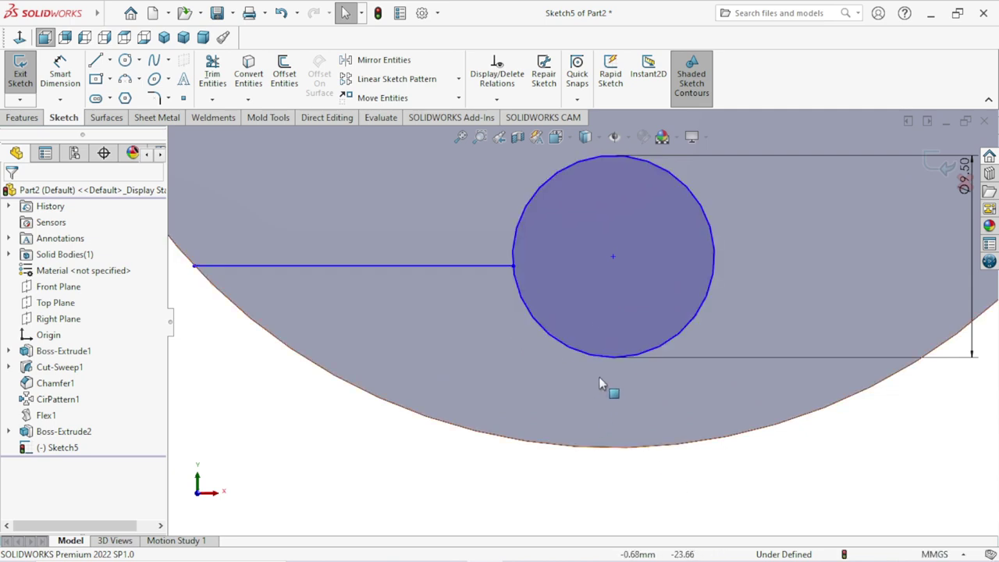
pyautogui.scroll(1, 598, 381)
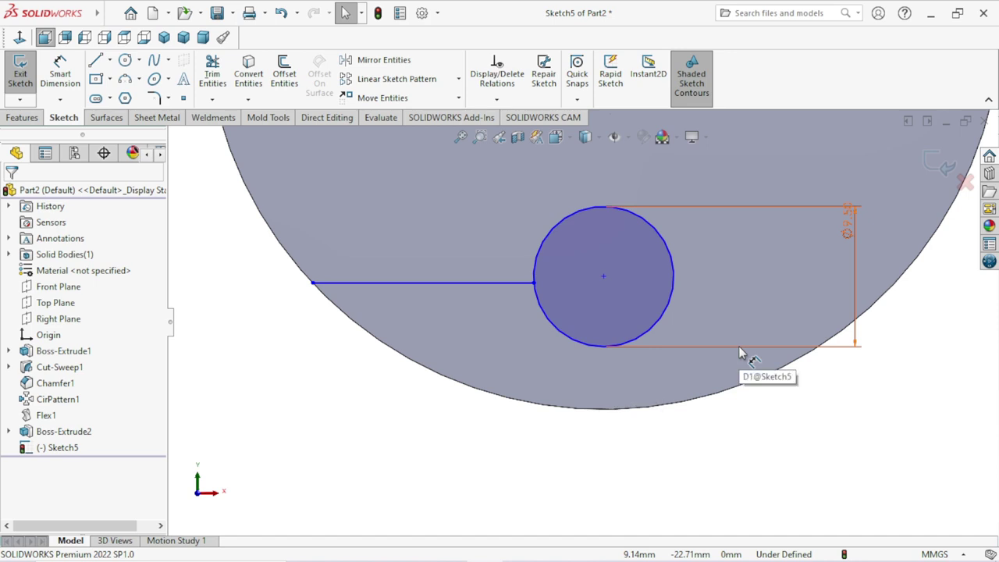
pyautogui.scroll(1, 738, 346)
pyautogui.scroll(2, 703, 328)
pyautogui.scroll(1, 724, 305)
pyautogui.scroll(-1, 722, 300)
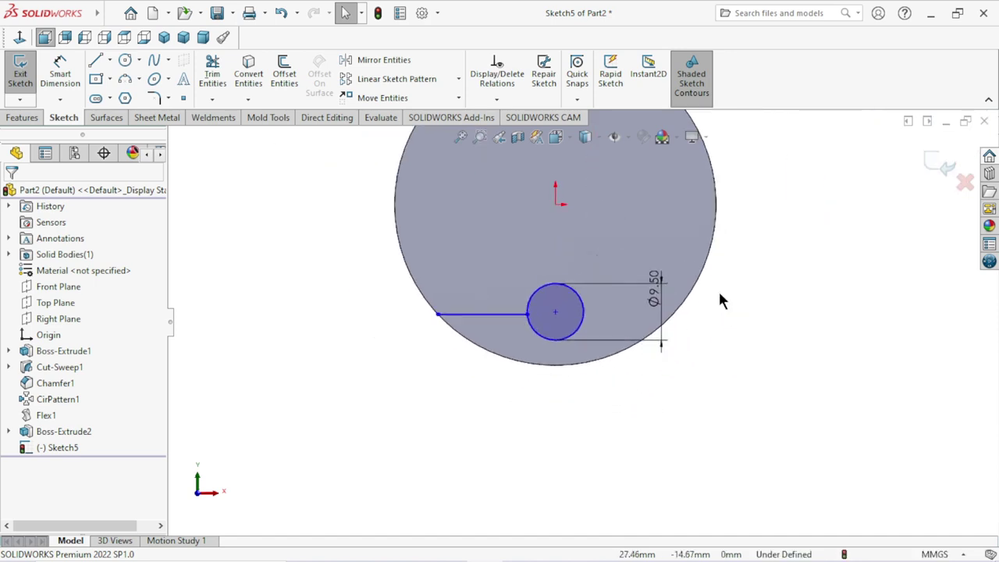
# Add a 17.5 mm vertical dimension from the origin to the horizontal line.
pyautogui.click(56, 84)
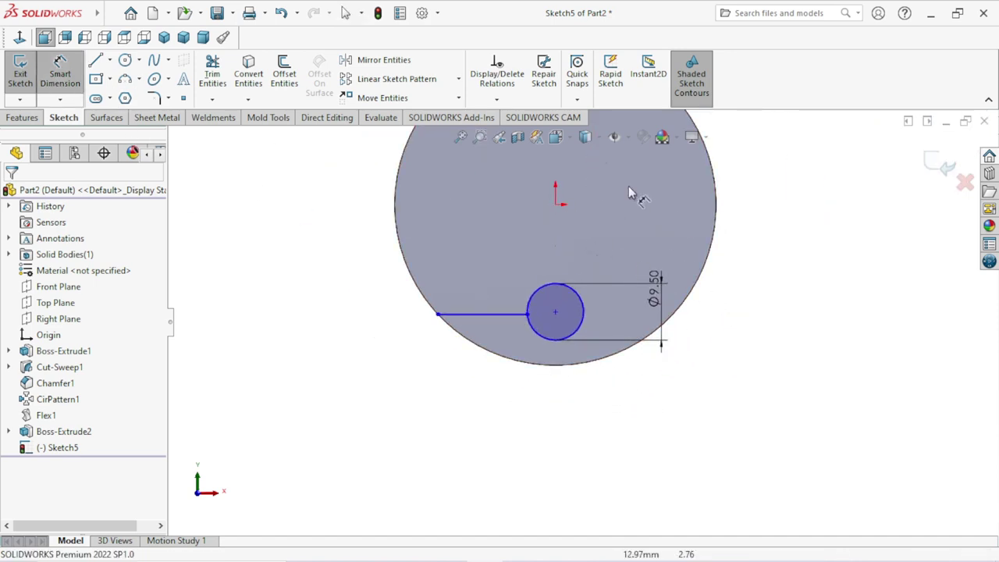
pyautogui.click(555, 204)
pyautogui.click(502, 315)
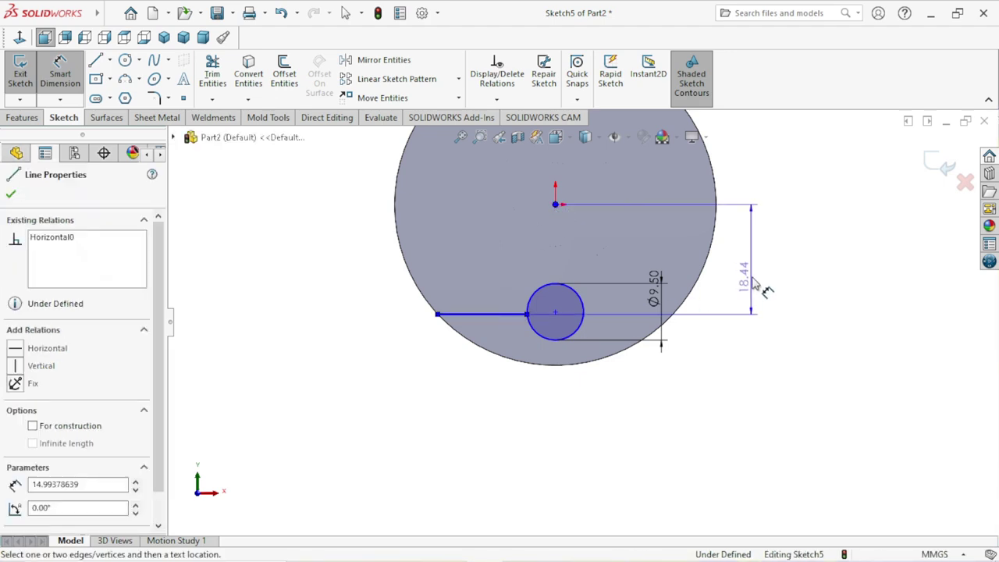
pyautogui.click(756, 284)
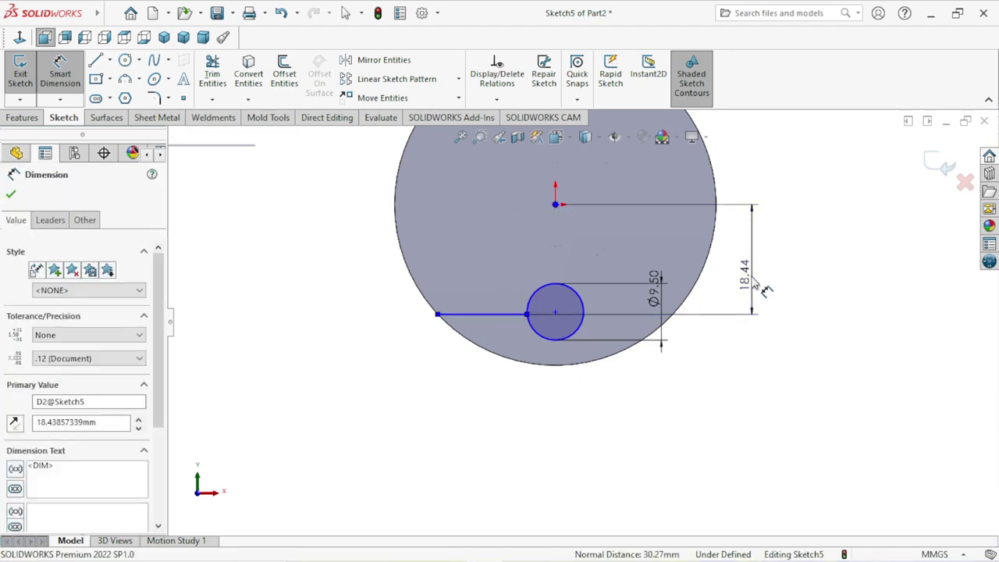
pyautogui.write('17.5')
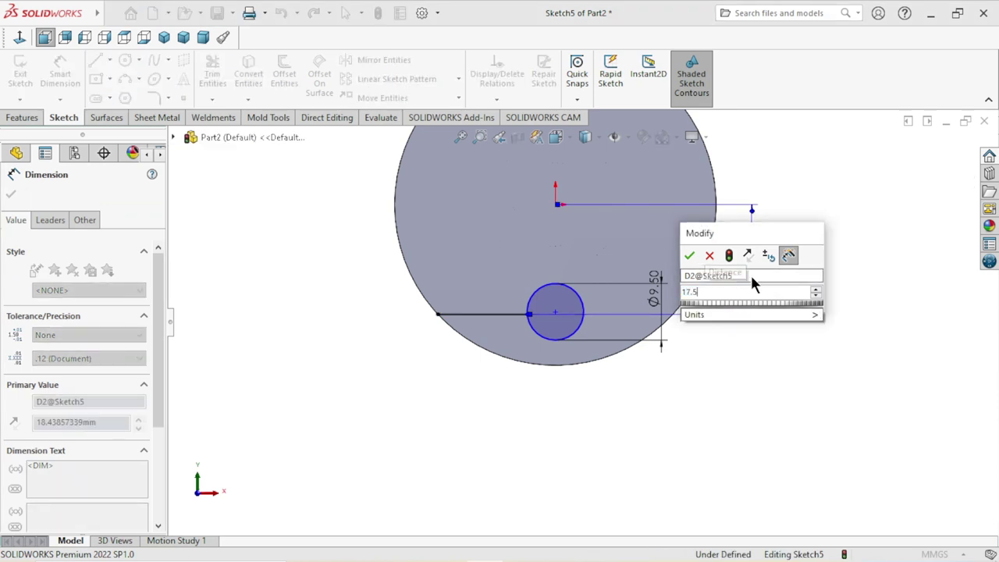
pyautogui.click(691, 256)
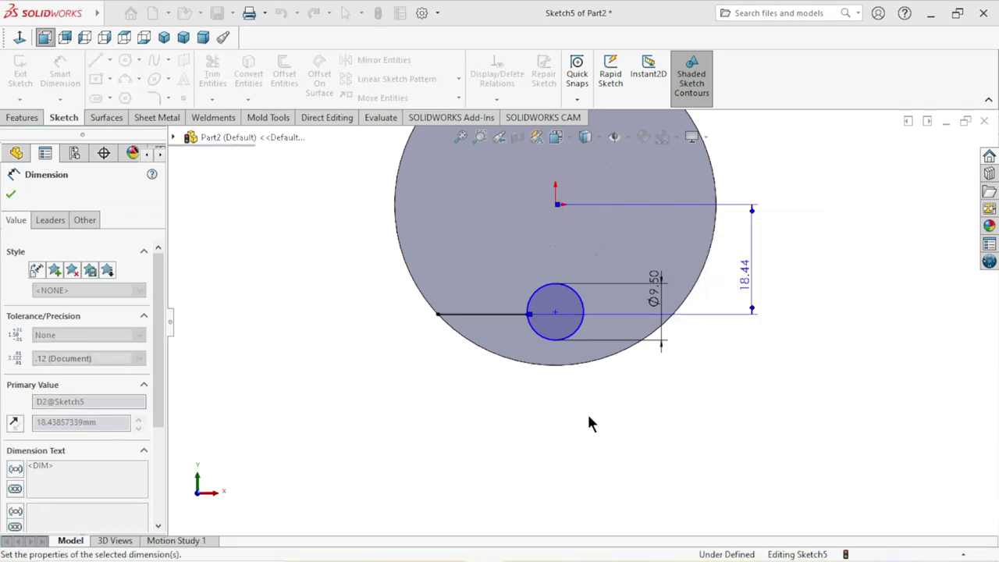
pyautogui.scroll(2, 584, 424)
pyautogui.scroll(-1, 584, 335)
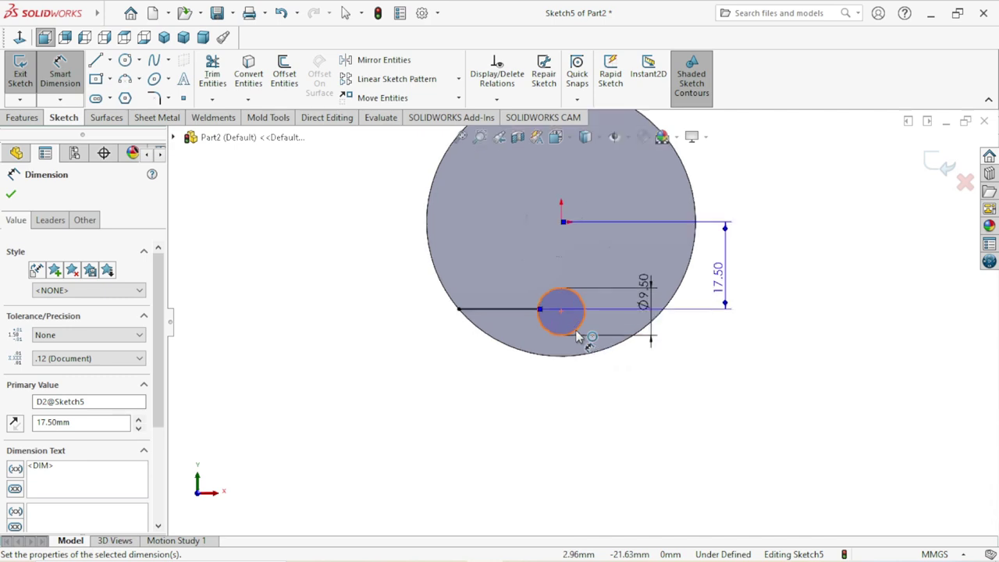
pyautogui.scroll(-2, 577, 336)
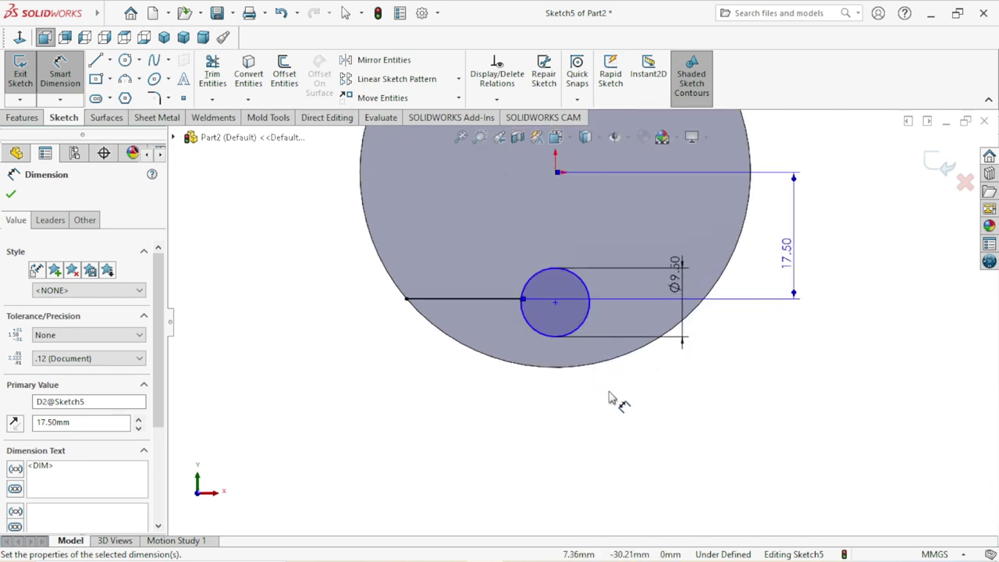
pyautogui.scroll(3, 587, 390)
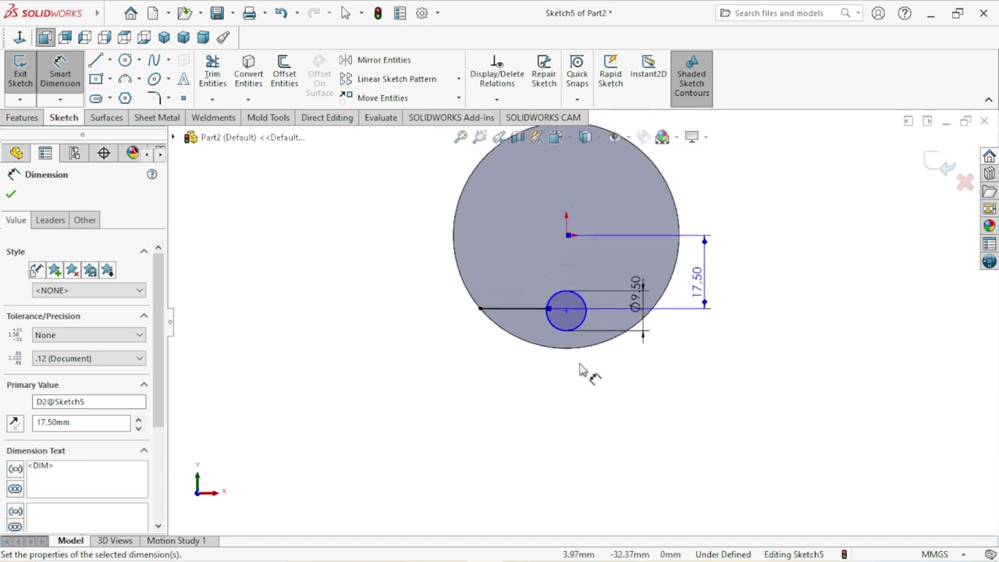
pyautogui.scroll(-2, 574, 363)
# Begin a line at the circle's left point, then cancel it.
pyautogui.click(95, 62)
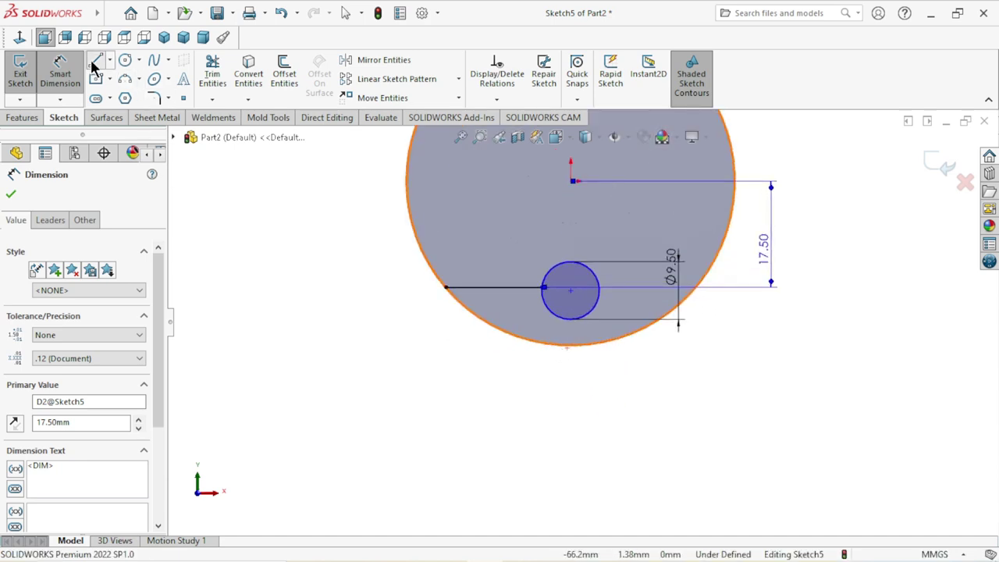
pyautogui.click(543, 289)
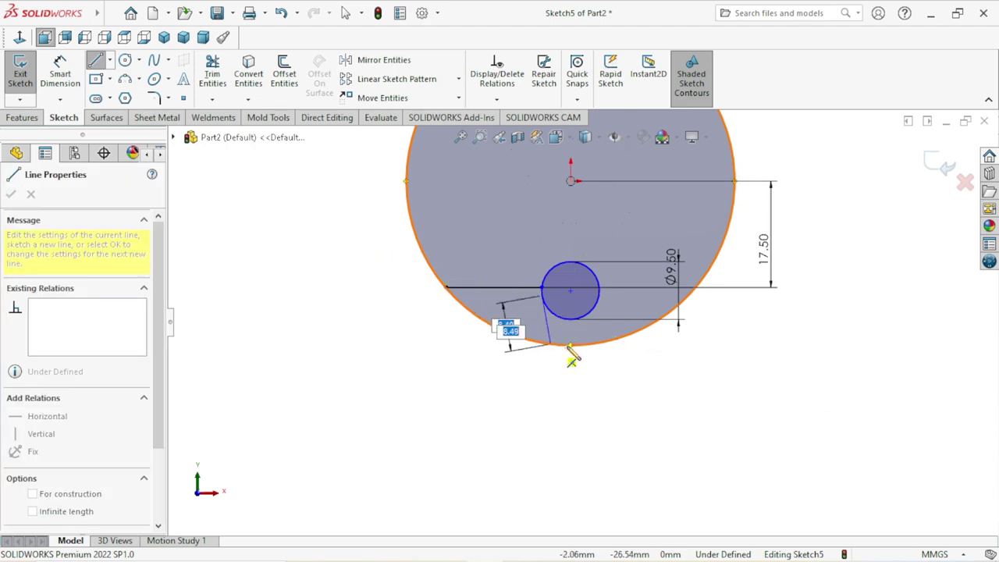
pyautogui.press('Escape')
pyautogui.scroll(-2, 571, 351)
pyautogui.scroll(-2, 560, 313)
pyautogui.scroll(-2, 558, 304)
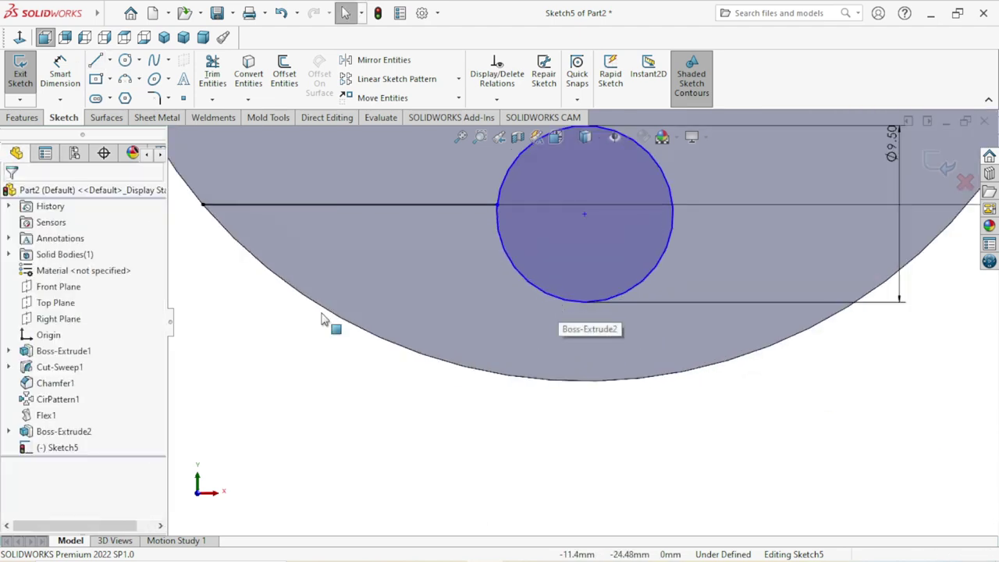
# Draw a vertical line from the face's lower edge up to the circle's bottom.
pyautogui.click(95, 61)
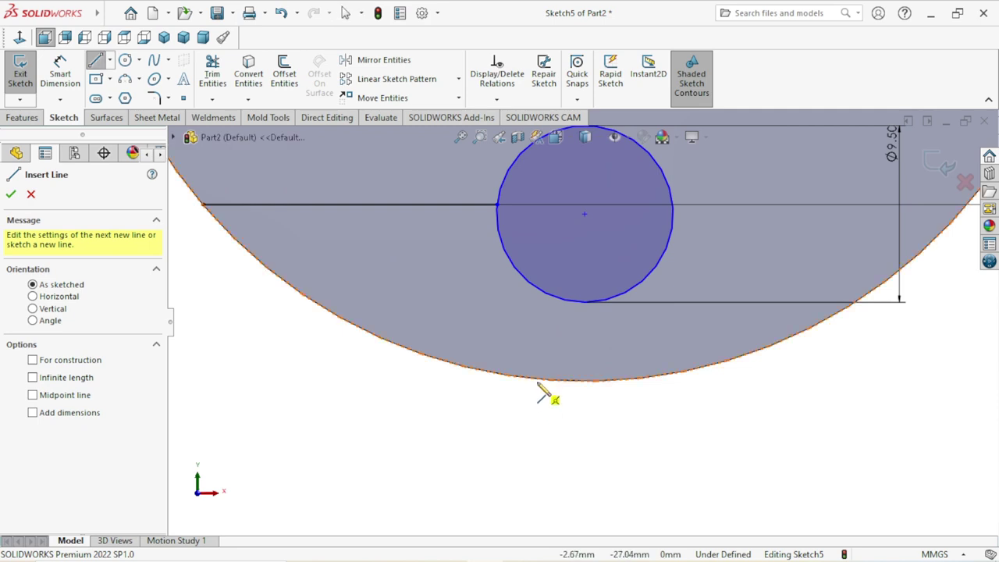
pyautogui.click(544, 379)
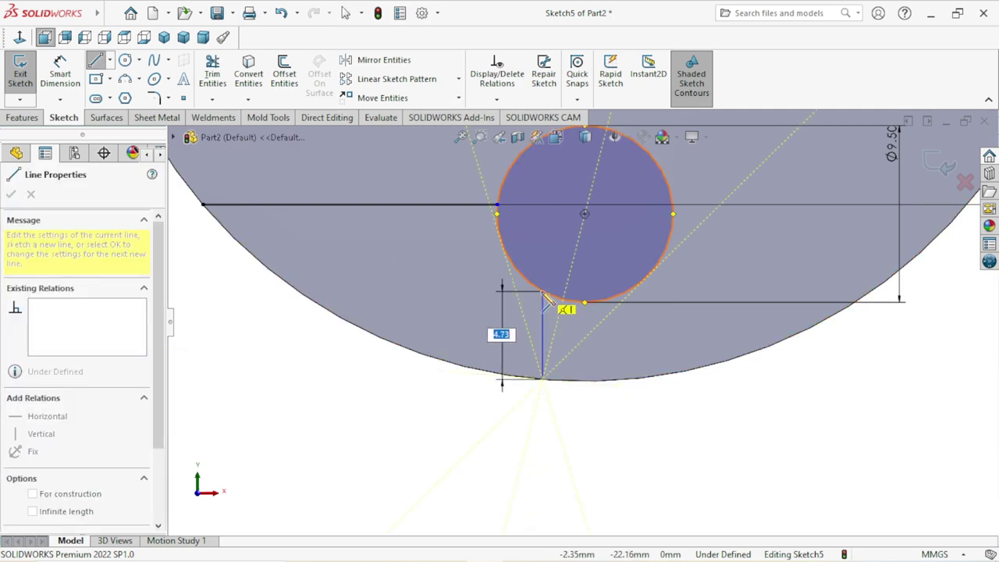
pyautogui.click(543, 293)
pyautogui.rightClick(614, 461)
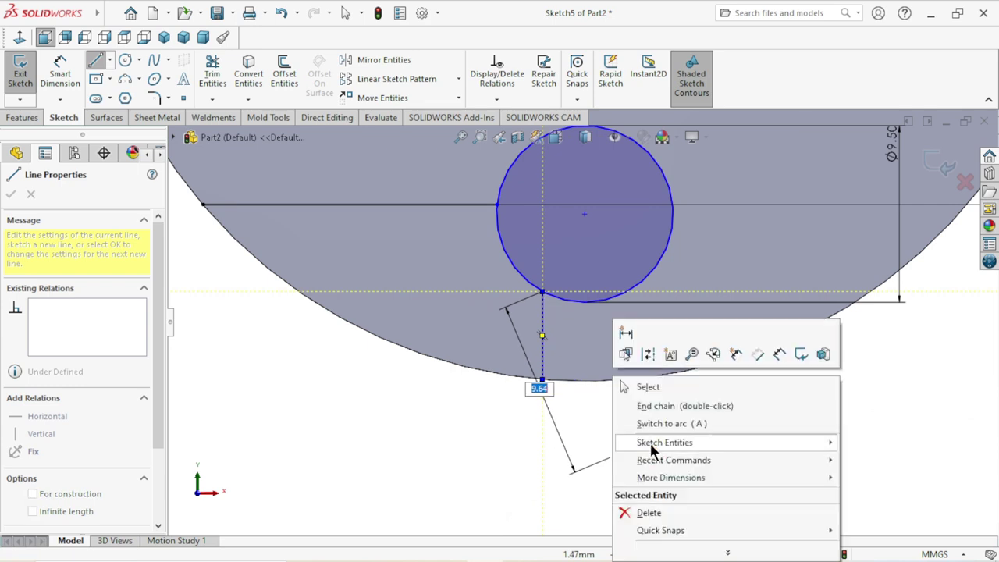
pyautogui.click(655, 386)
pyautogui.scroll(2, 605, 353)
pyautogui.scroll(-2, 604, 354)
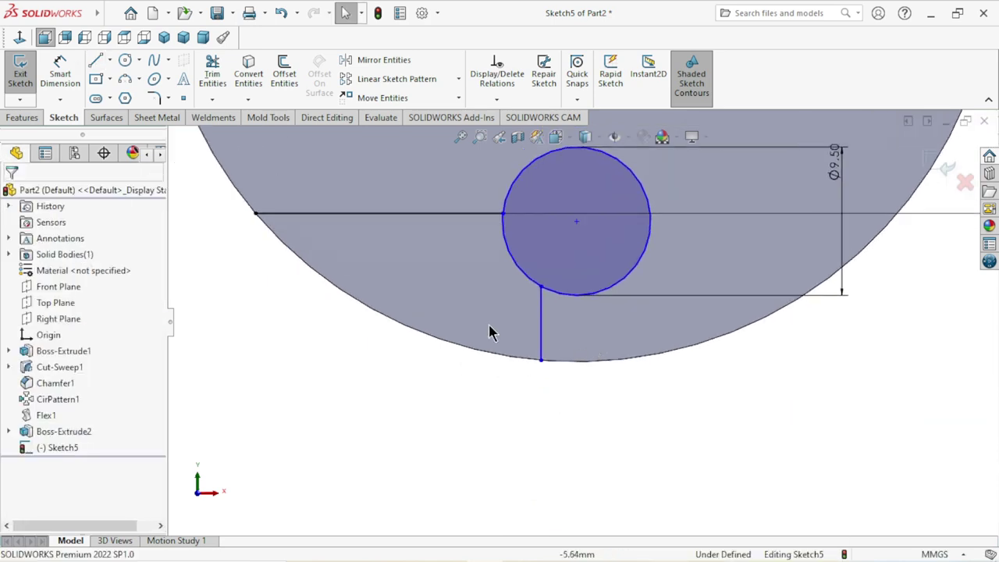
# Dimension the short vertical line to 4 mm long.
pyautogui.click(76, 72)
pyautogui.click(538, 327)
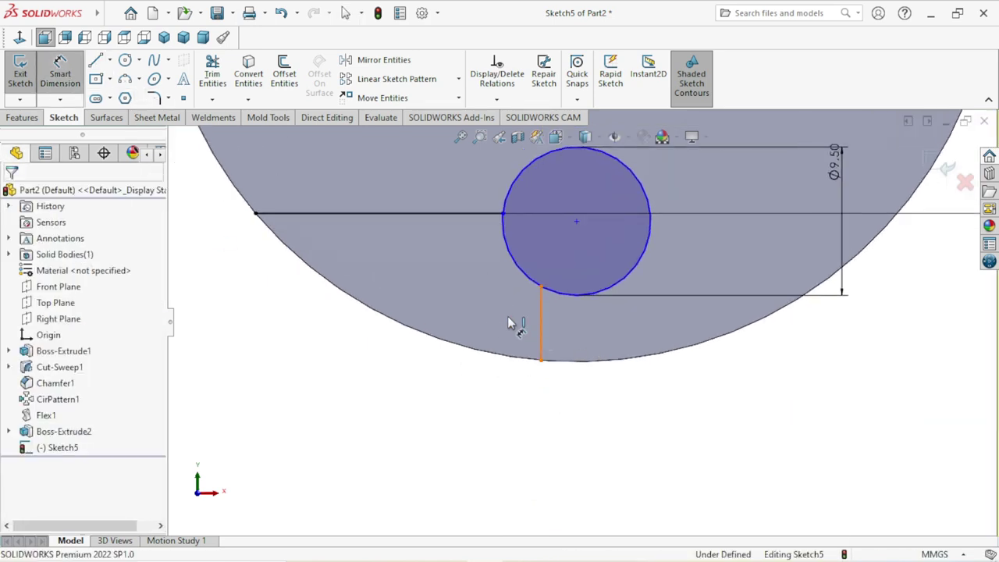
pyautogui.click(500, 327)
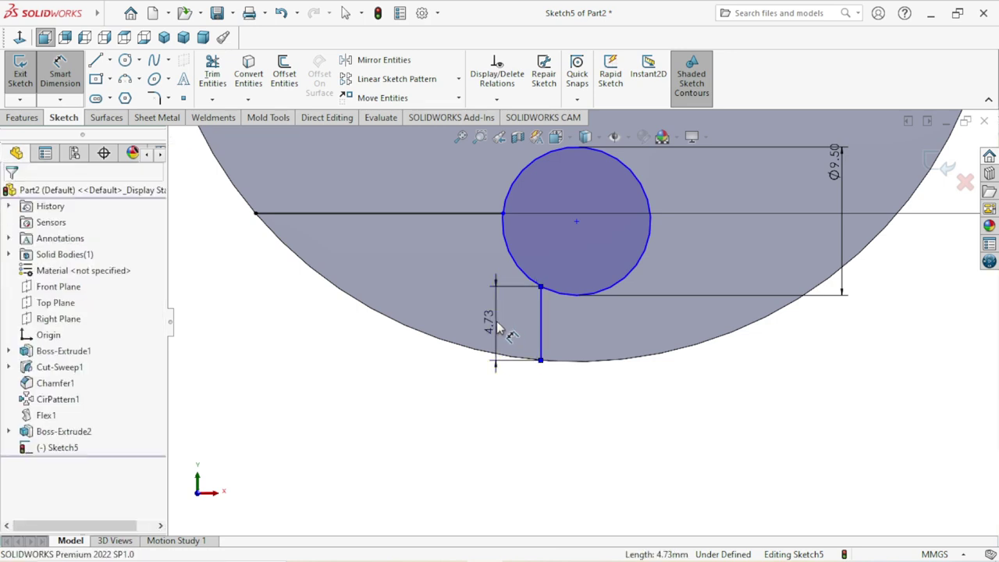
pyautogui.write('4')
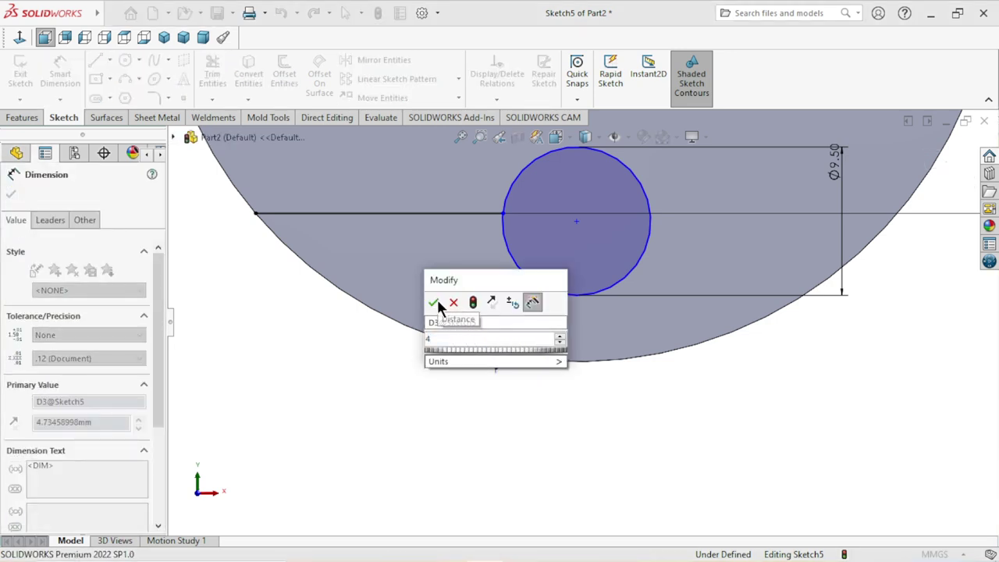
pyautogui.click(434, 303)
pyautogui.scroll(2, 480, 382)
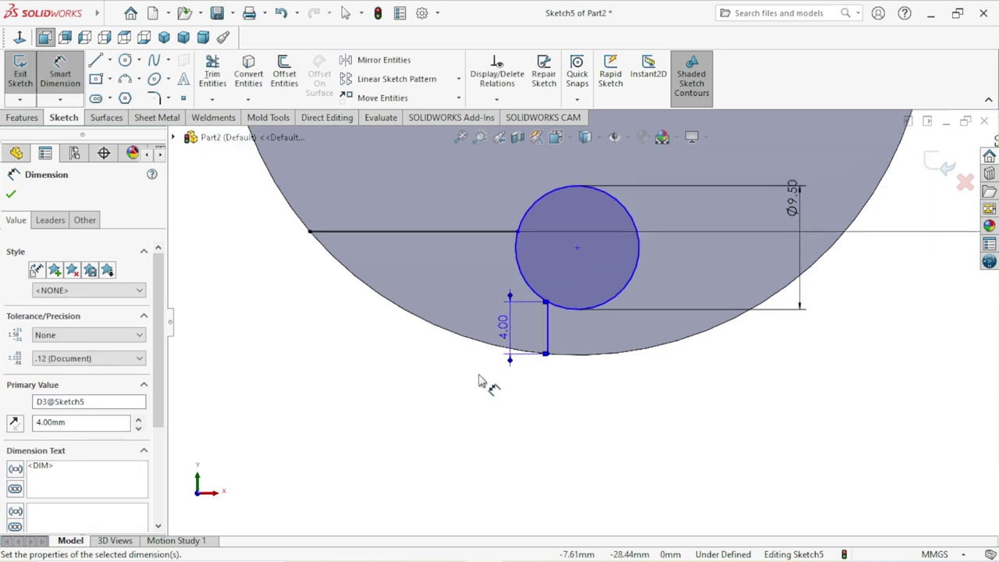
pyautogui.scroll(2, 480, 381)
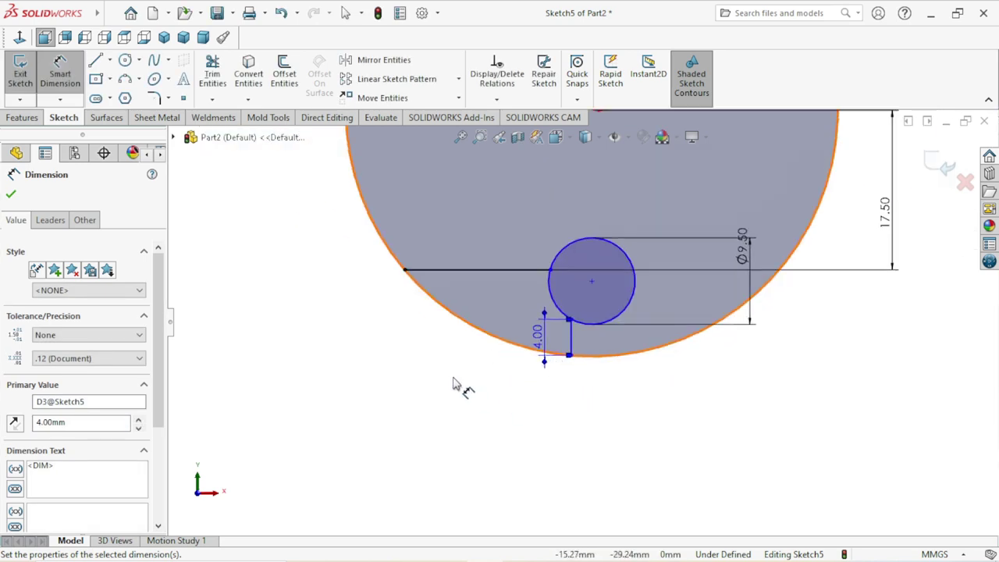
pyautogui.scroll(1, 539, 408)
pyautogui.scroll(-2, 550, 390)
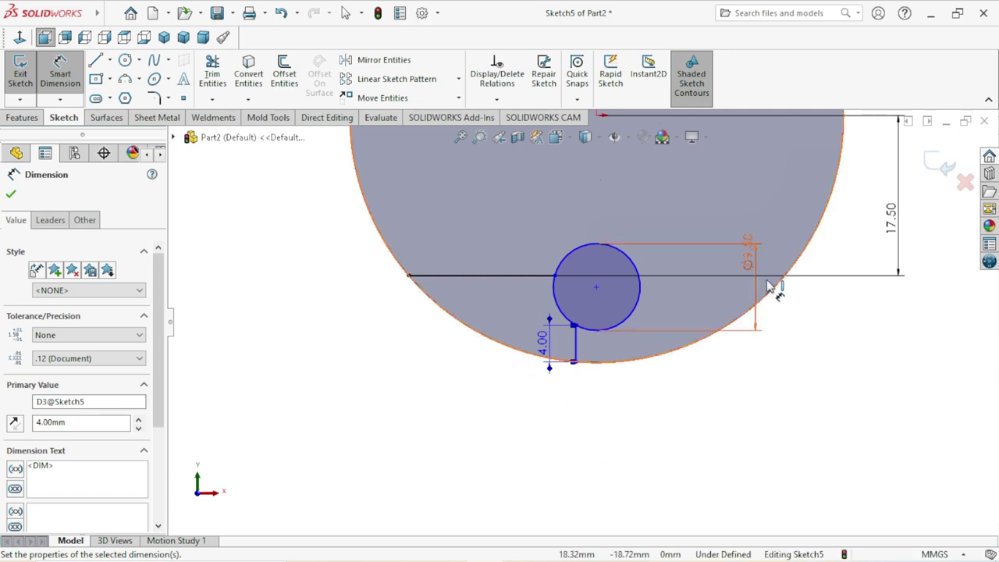
# Move the Ø9.50 dimension closer to the circle.
pyautogui.moveTo(754, 261)
pyautogui.mouseDown()
pyautogui.moveTo(684, 320)
pyautogui.moveTo(651, 306)
pyautogui.moveTo(672, 314)
pyautogui.mouseUp()
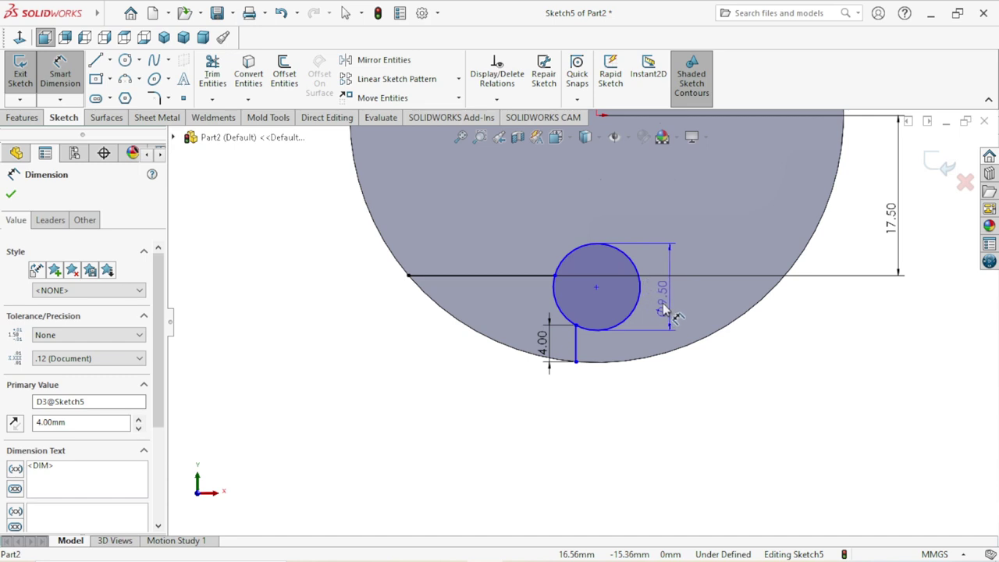
pyautogui.click(700, 399)
pyautogui.scroll(3, 637, 371)
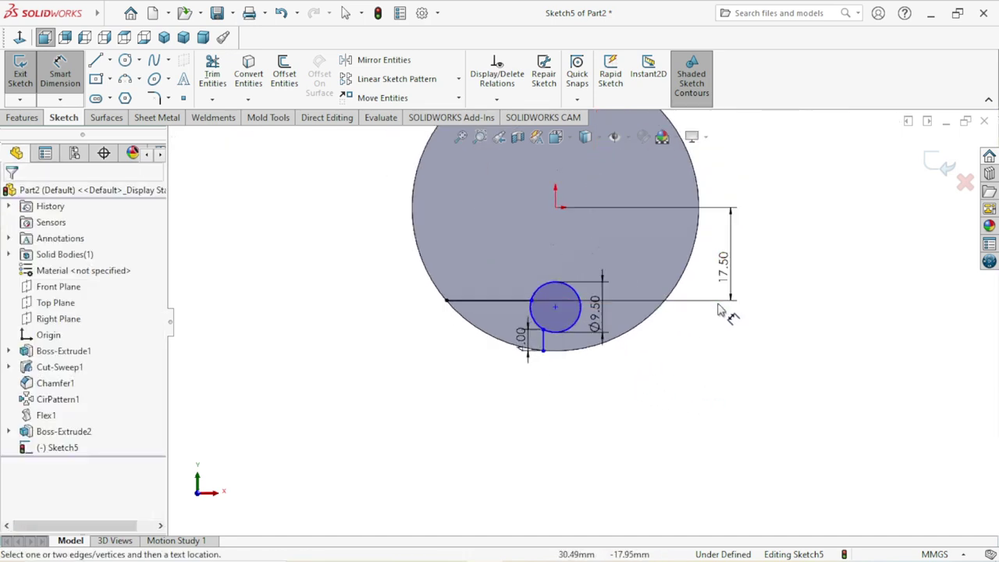
pyautogui.scroll(-1, 677, 318)
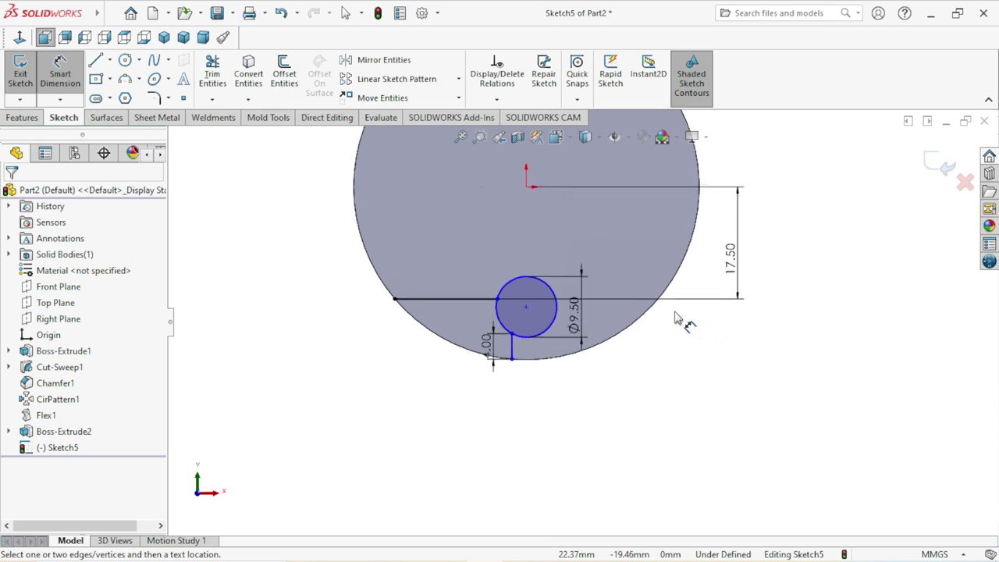
pyautogui.scroll(-1, 465, 377)
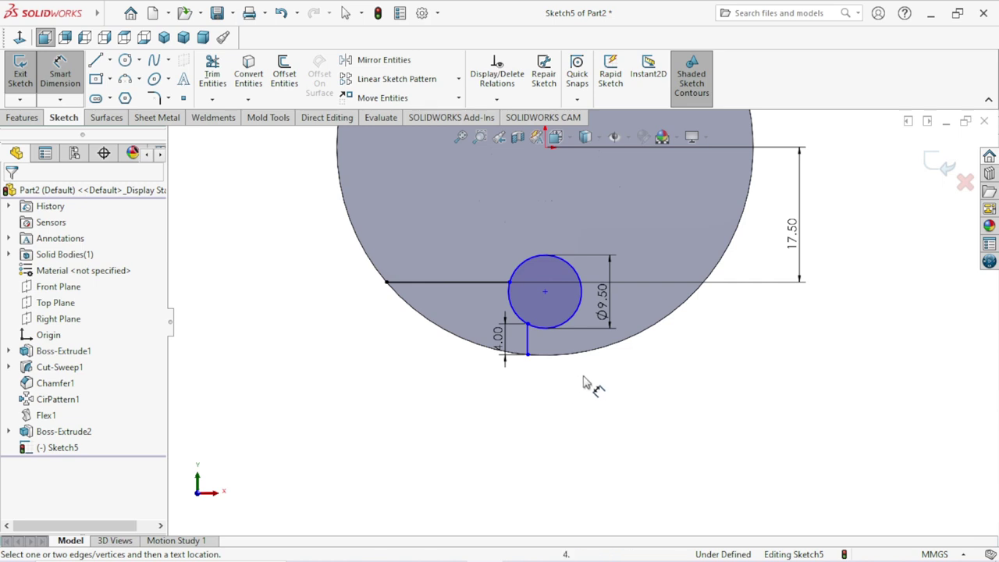
pyautogui.scroll(1, 573, 316)
pyautogui.scroll(1, 587, 353)
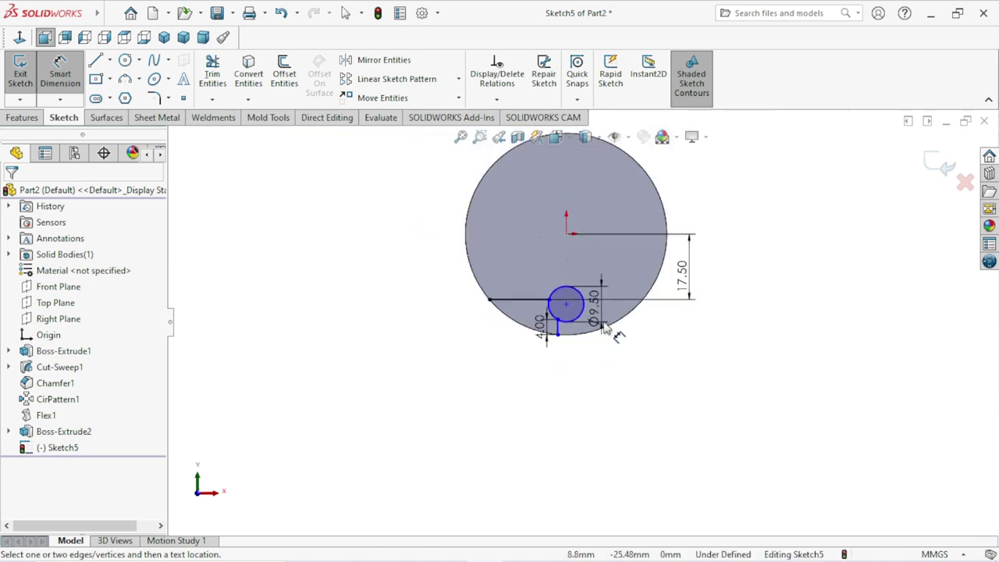
pyautogui.scroll(-1, 600, 268)
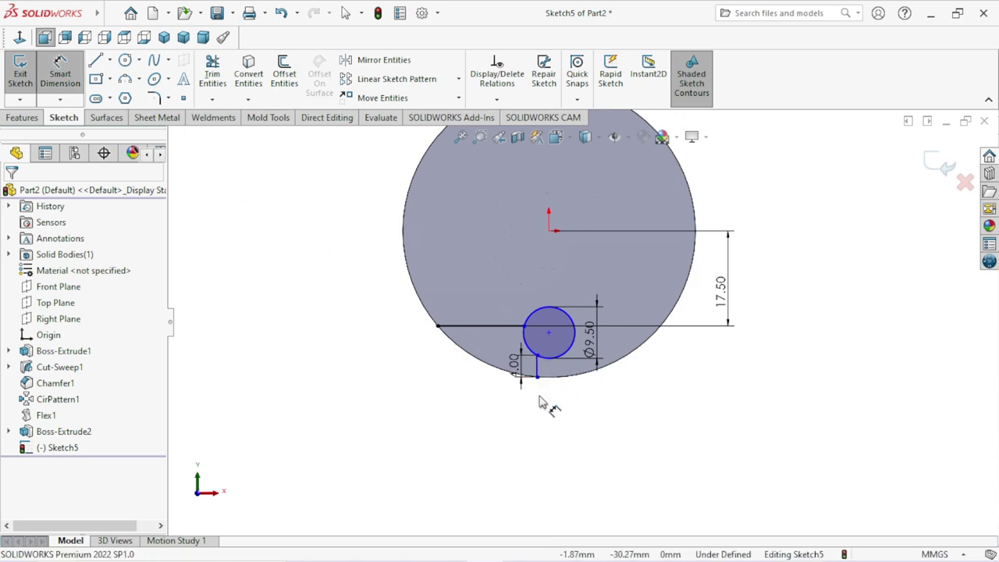
pyautogui.scroll(2, 548, 385)
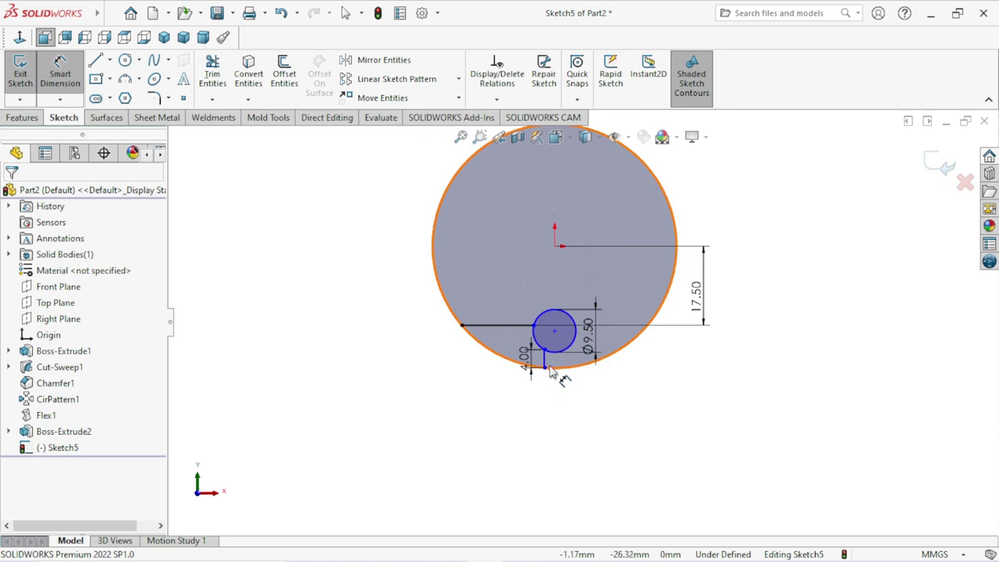
pyautogui.scroll(-2, 550, 372)
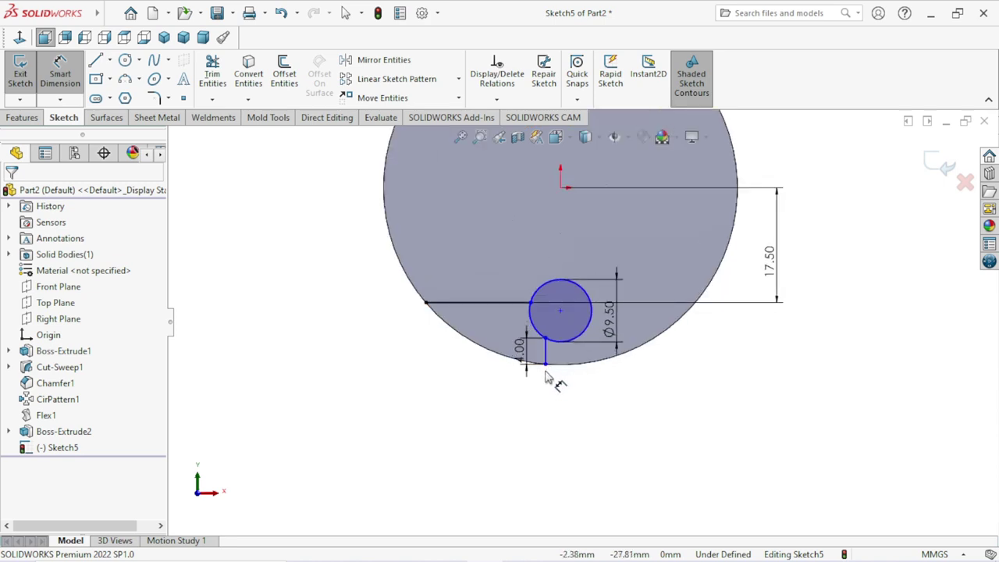
pyautogui.scroll(-1, 546, 375)
pyautogui.scroll(-2, 554, 359)
pyautogui.scroll(-1, 557, 367)
pyautogui.scroll(1, 558, 390)
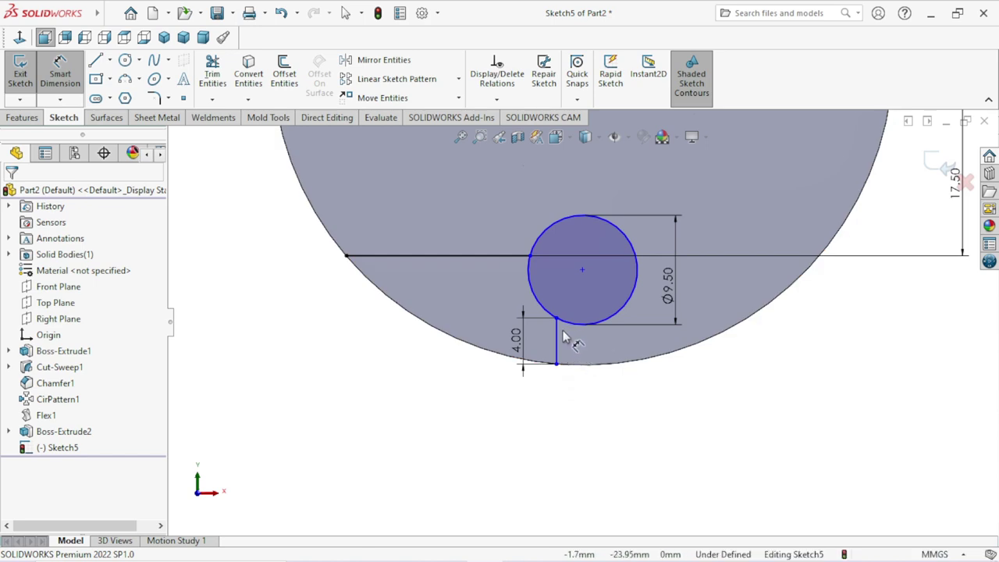
pyautogui.scroll(1, 566, 345)
pyautogui.scroll(2, 585, 355)
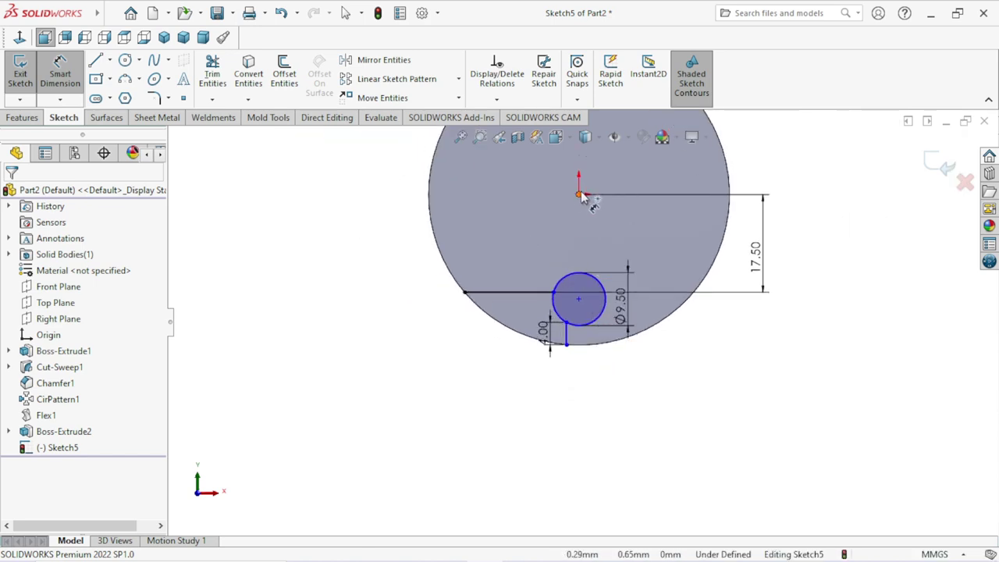
# Place a horizontal dimension from the origin to the vertical line, currently reading 2.28.
pyautogui.click(579, 194)
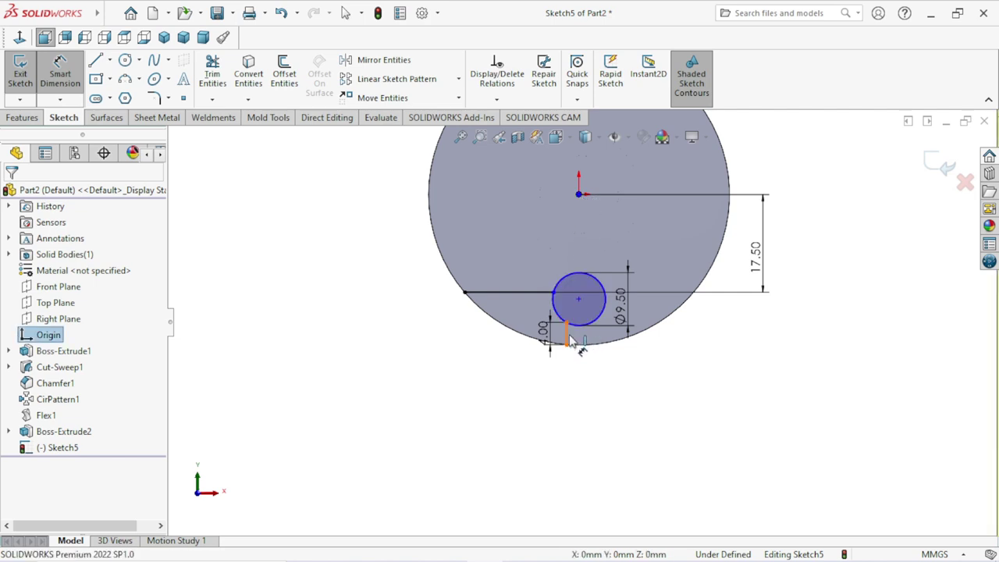
pyautogui.click(567, 340)
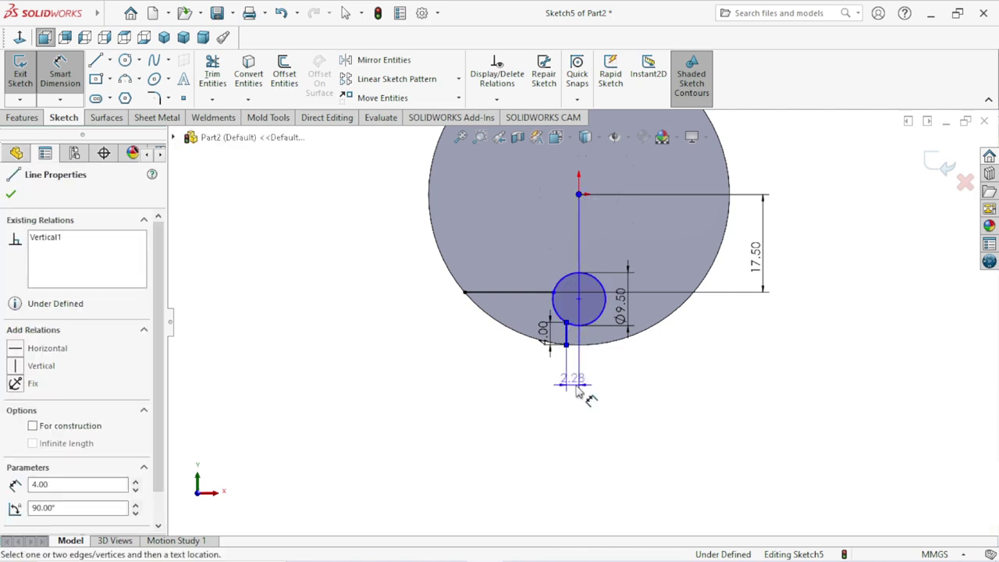
pyautogui.click(622, 390)
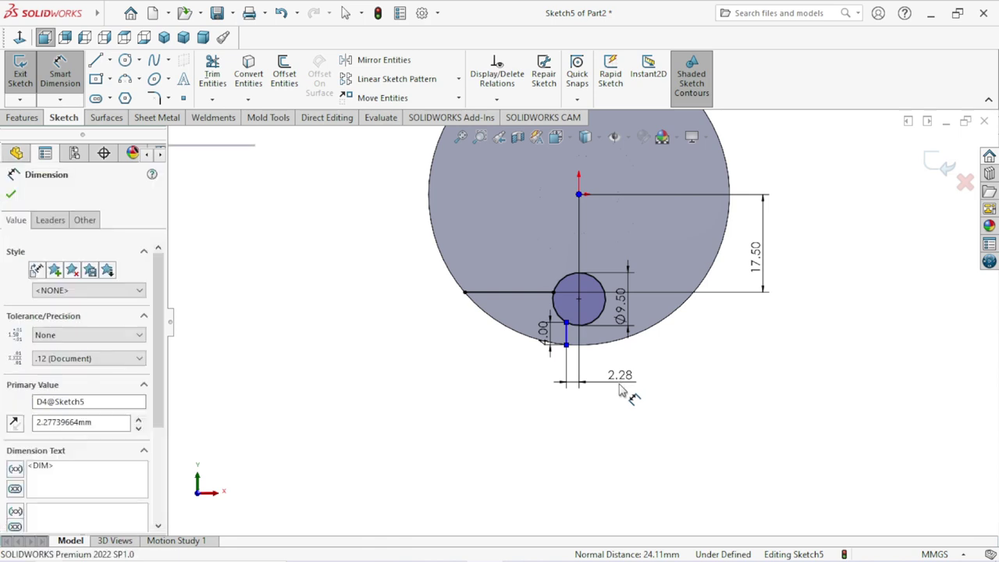
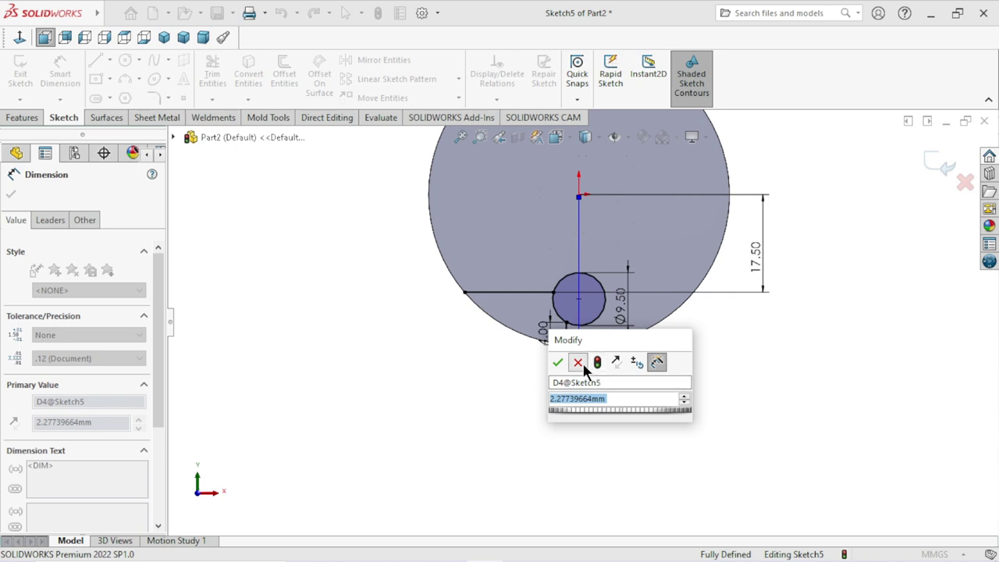
# Delete the 2.28 offset dimension from the sketch.
pyautogui.press('Return')
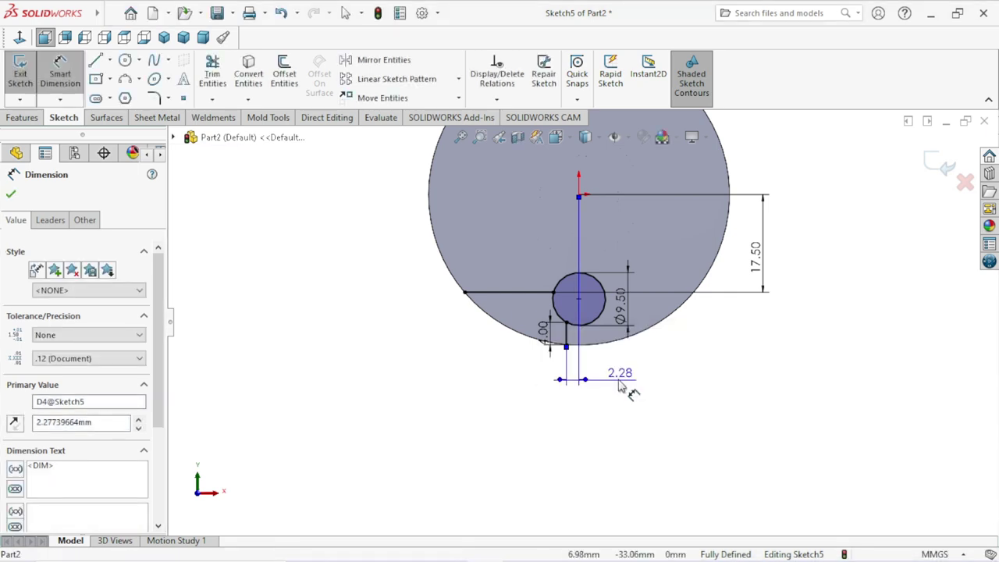
pyautogui.press('Delete')
pyautogui.scroll(-3, 557, 364)
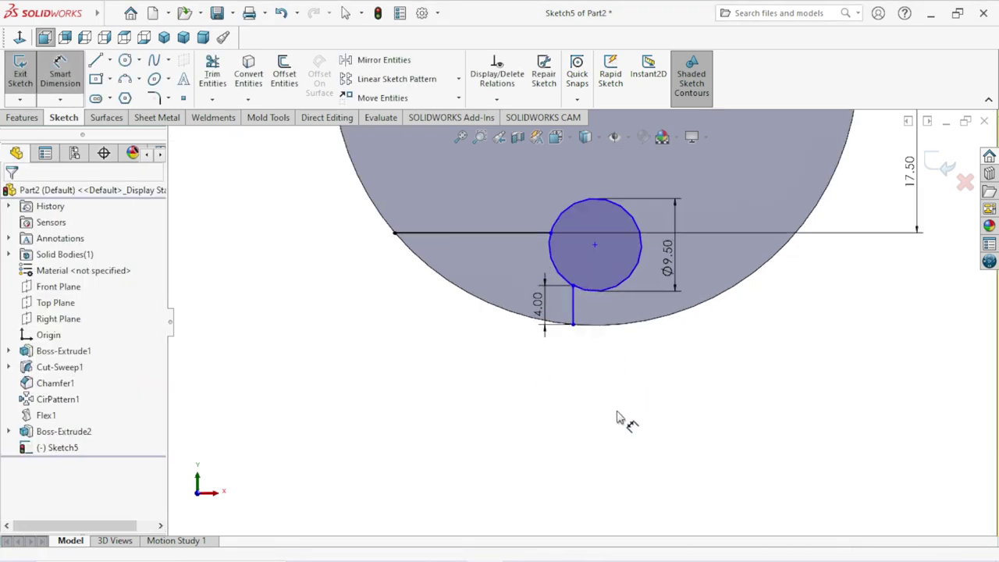
pyautogui.click(61, 78)
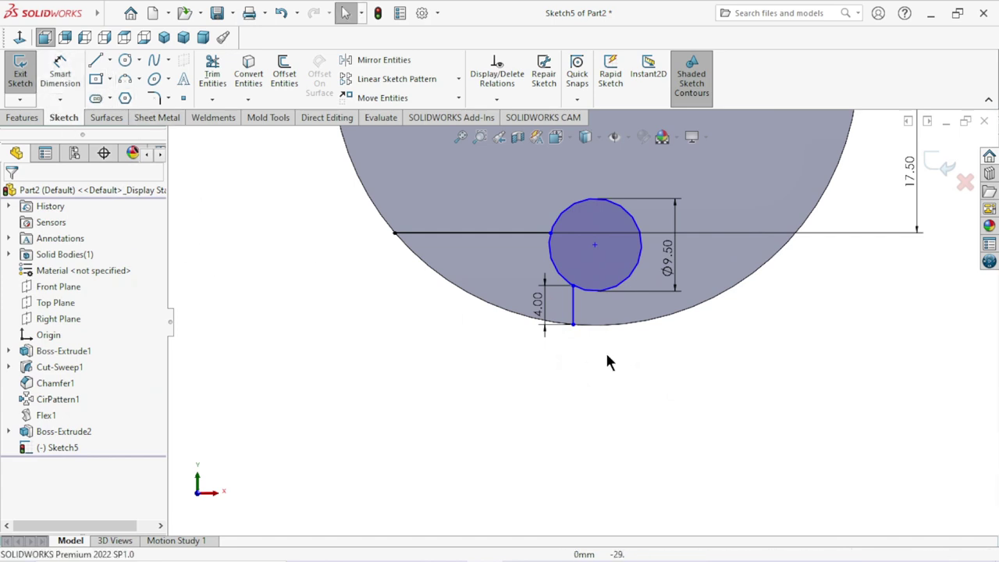
pyautogui.scroll(2, 582, 356)
# Make the short 4.00 vertical line coincident with the sketch origin.
pyautogui.click(575, 312)
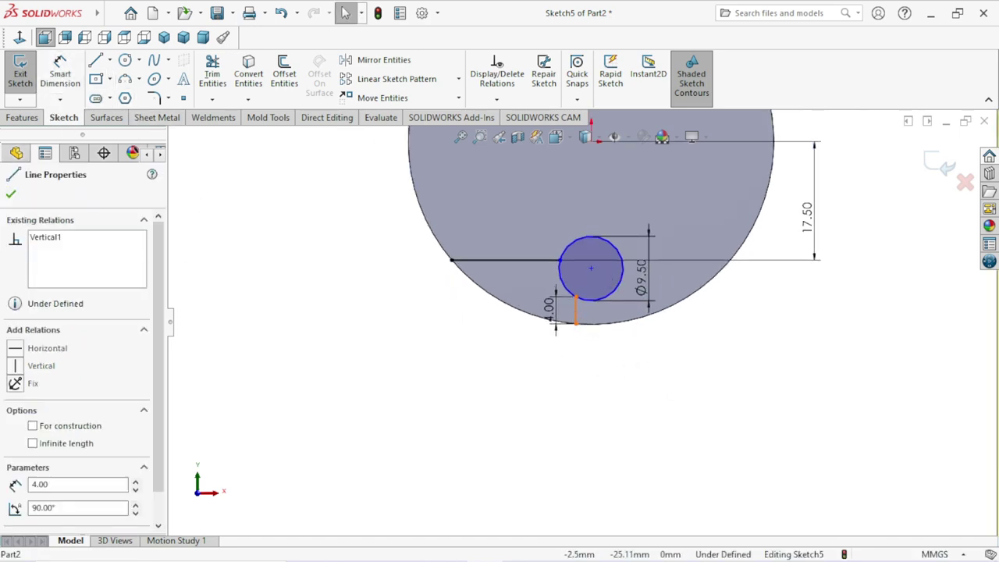
pyautogui.keyDown('ctrl'); pyautogui.click(591, 269); pyautogui.keyUp('ctrl')
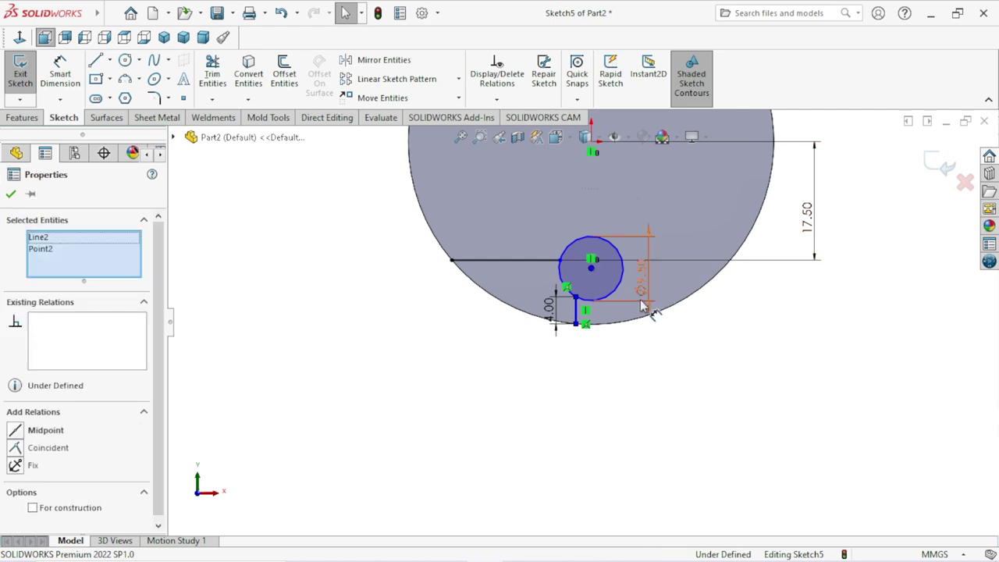
pyautogui.click(724, 372)
pyautogui.scroll(2, 639, 307)
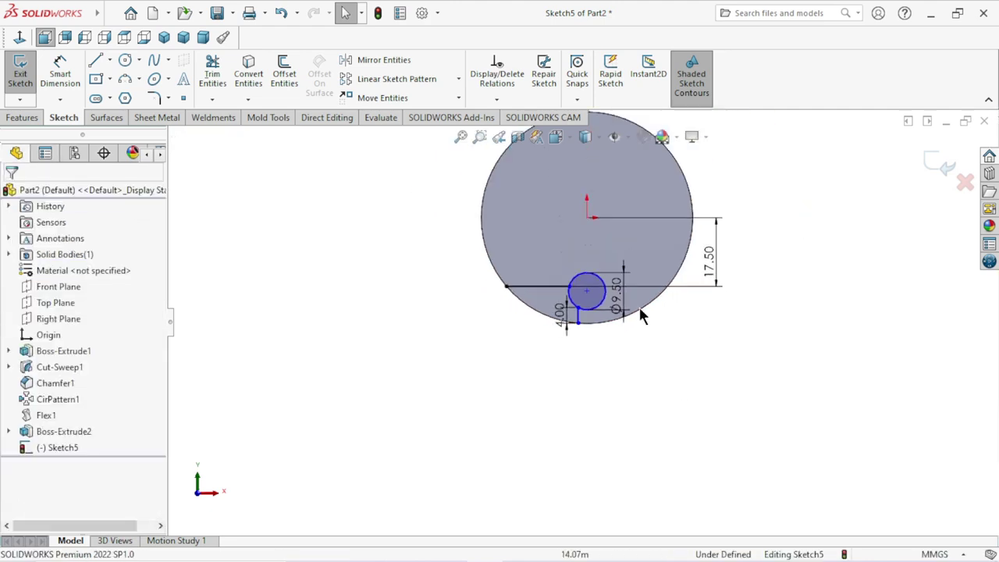
pyautogui.scroll(-1, 593, 234)
pyautogui.click(575, 195)
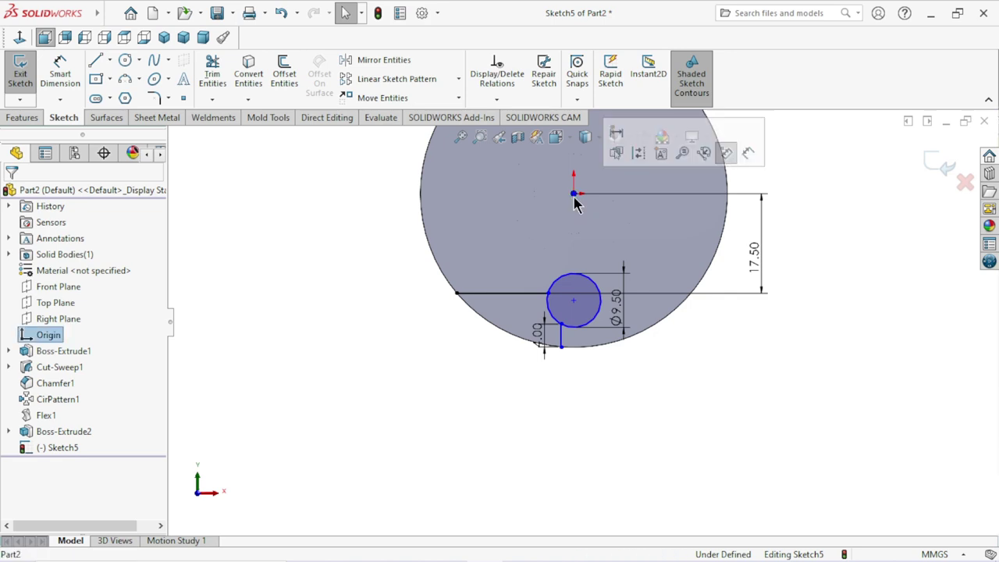
pyautogui.keyDown('ctrl'); pyautogui.click(570, 342); pyautogui.keyUp('ctrl')
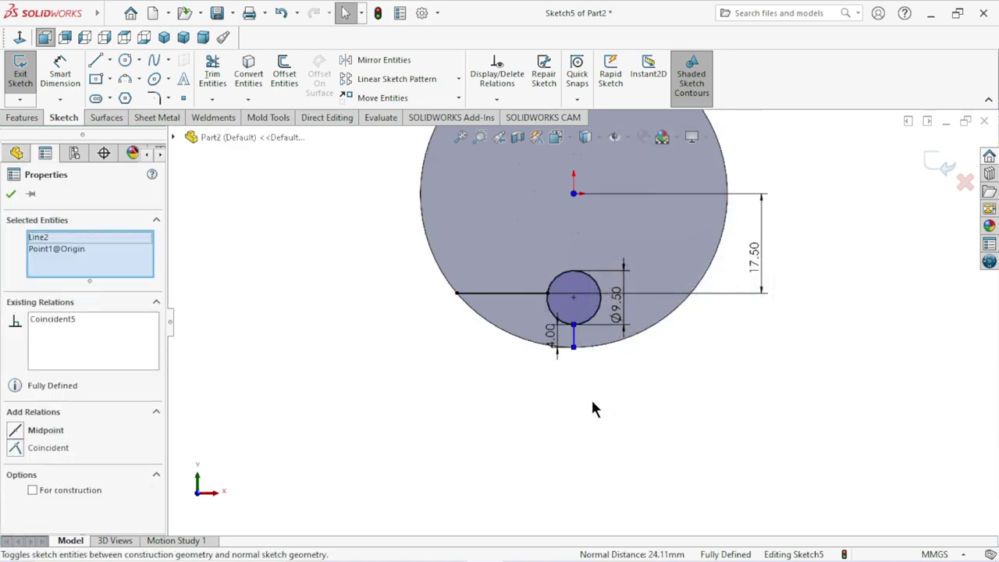
pyautogui.scroll(1, 593, 405)
pyautogui.scroll(-1, 593, 406)
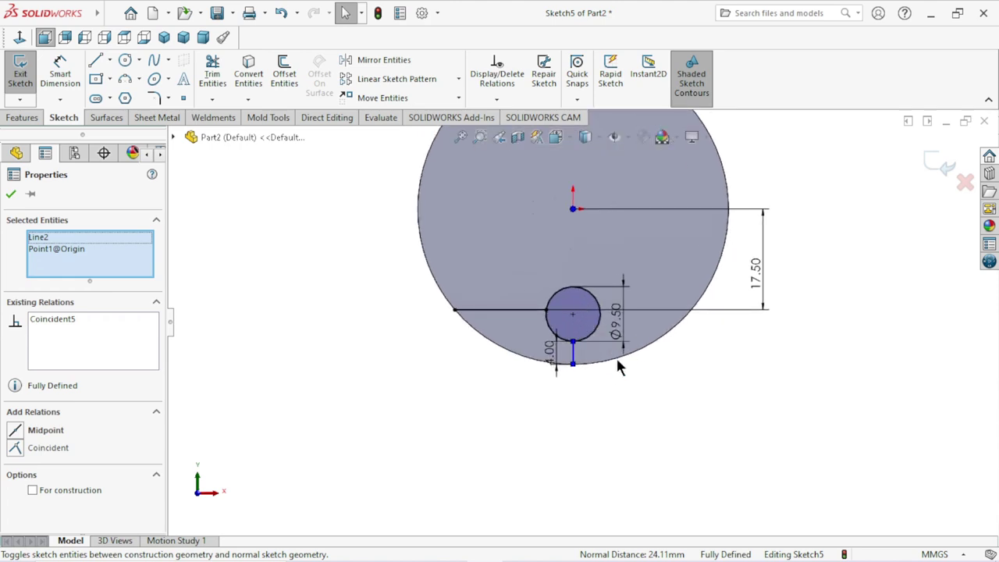
pyautogui.click(11, 194)
# Try an 18.25 origin-to-circle-centre dimension and discard it.
pyautogui.scroll(-2, 591, 331)
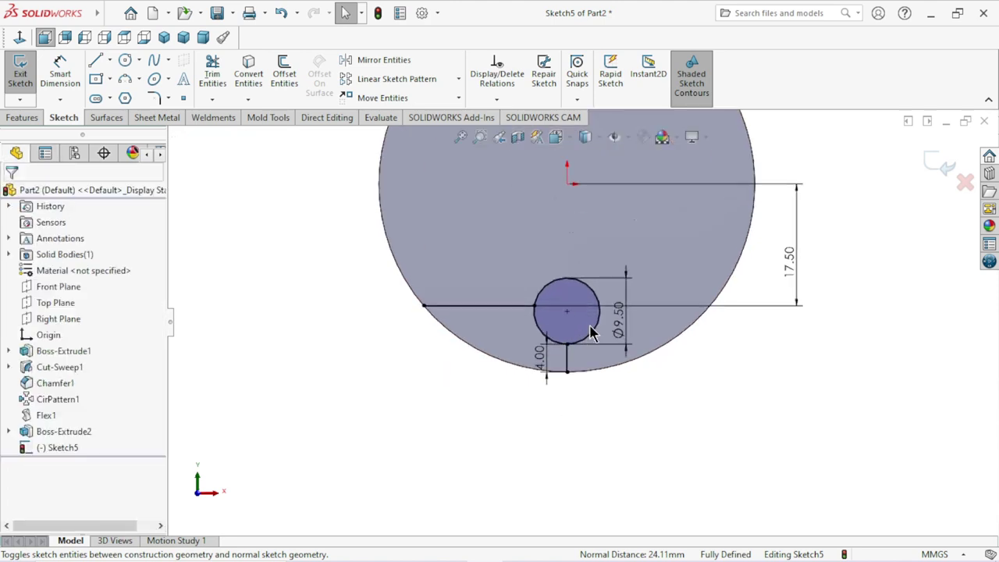
pyautogui.scroll(1, 591, 332)
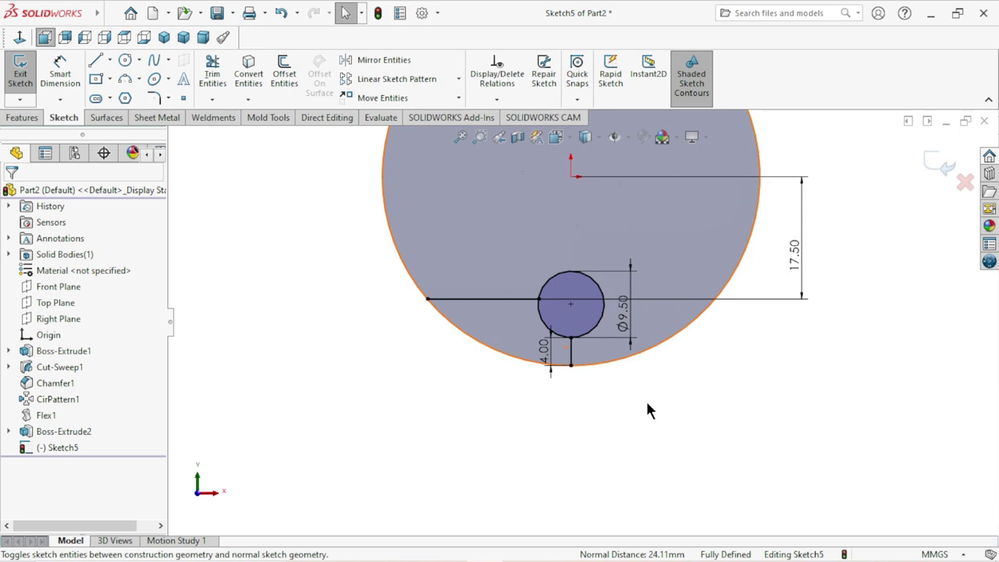
pyautogui.scroll(2, 640, 404)
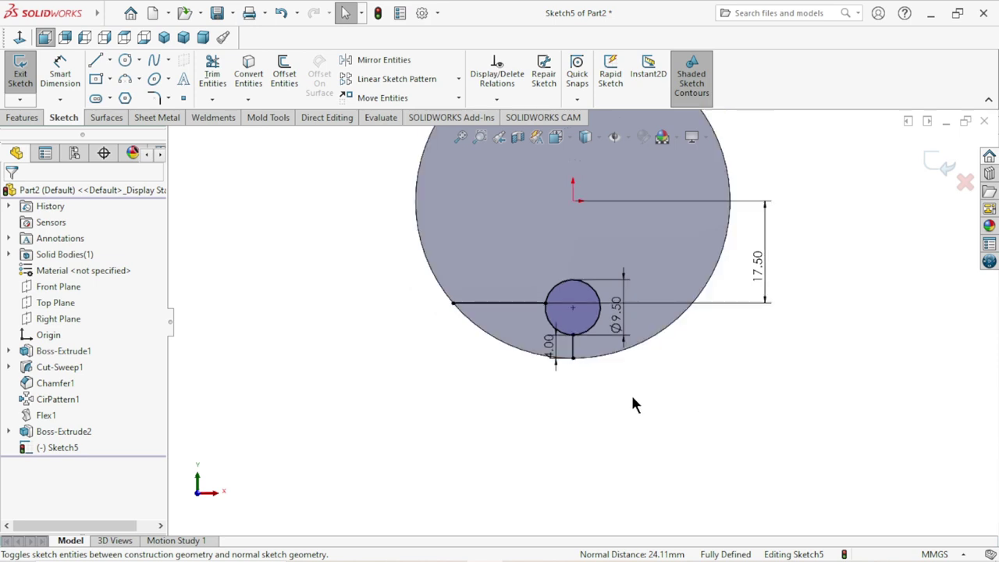
pyautogui.click(67, 71)
pyautogui.click(573, 200)
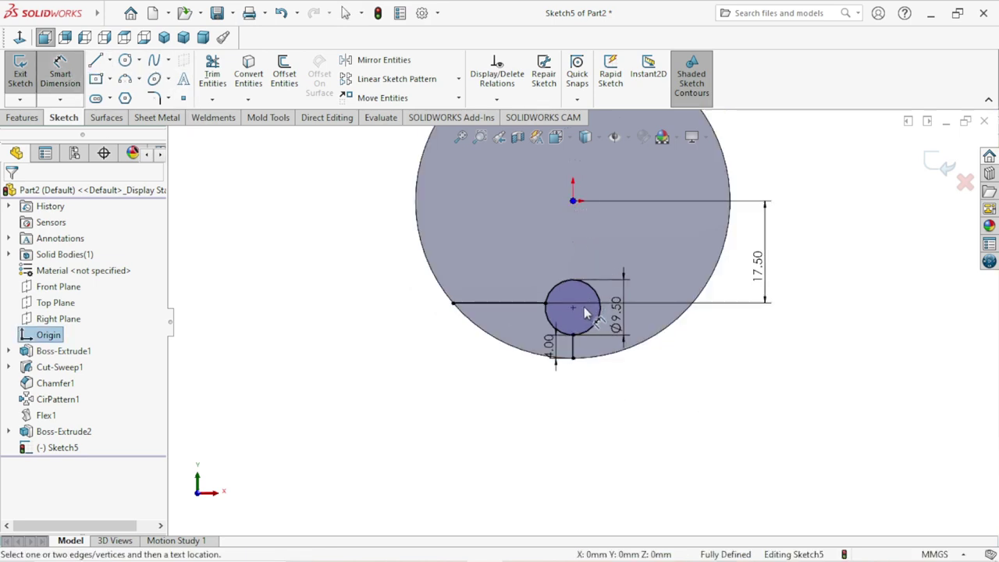
pyautogui.click(573, 310)
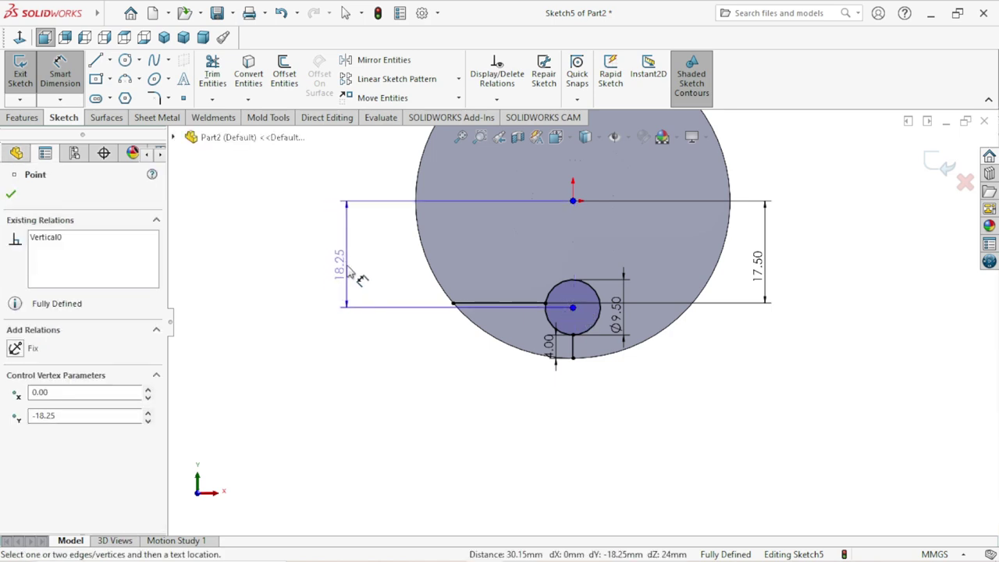
pyautogui.click(351, 272)
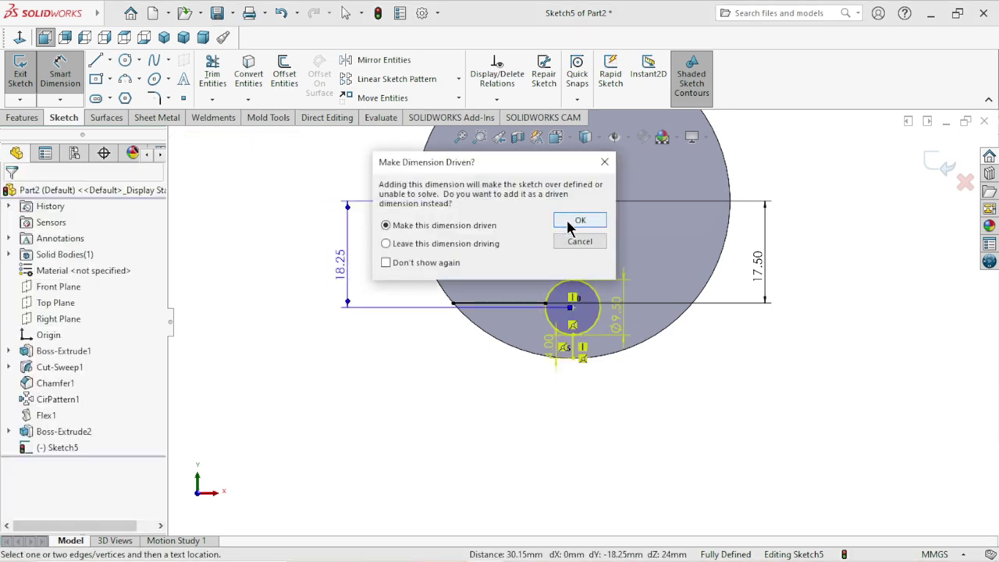
pyautogui.click(568, 244)
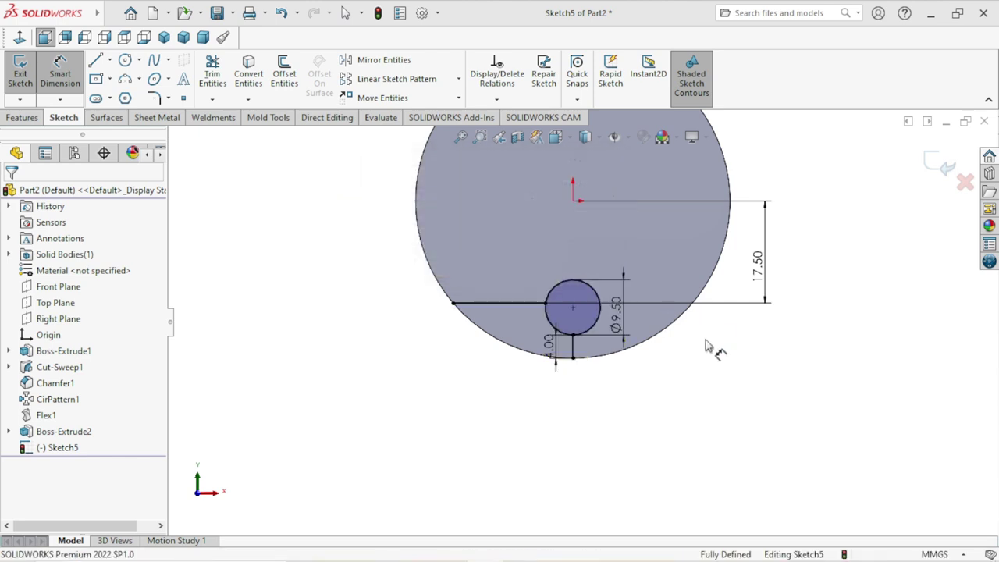
# Drag the horizontal line's end point off the small circle, breaking its coincident relation.
pyautogui.click(544, 304)
pyautogui.press('Escape')
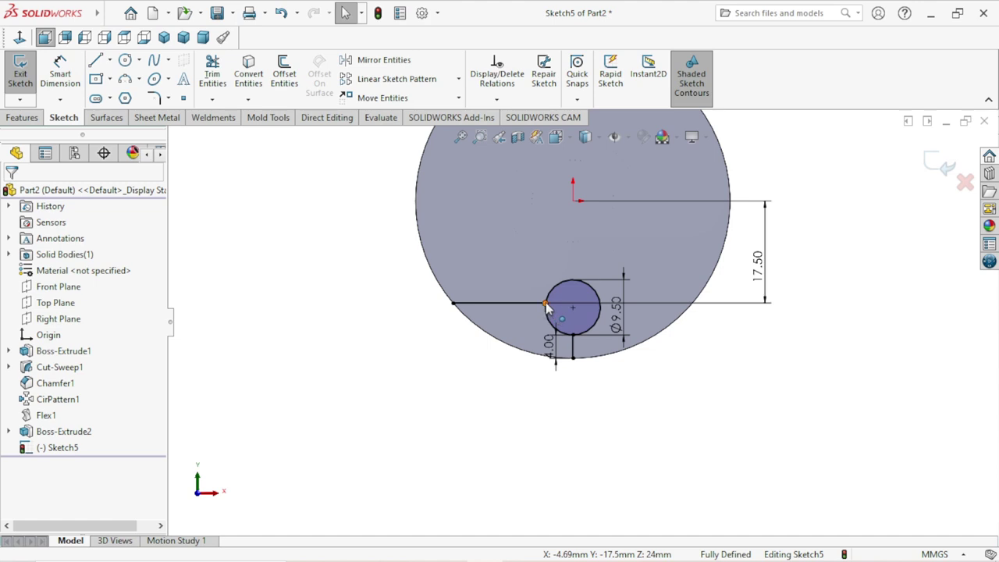
pyautogui.click(546, 305)
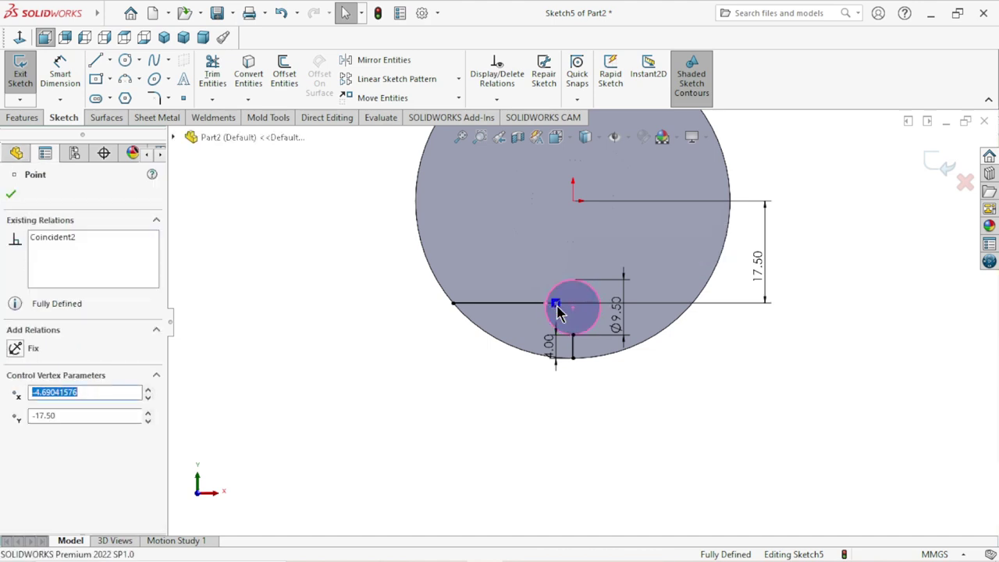
pyautogui.moveTo(554, 304); pyautogui.dragTo(590, 260)
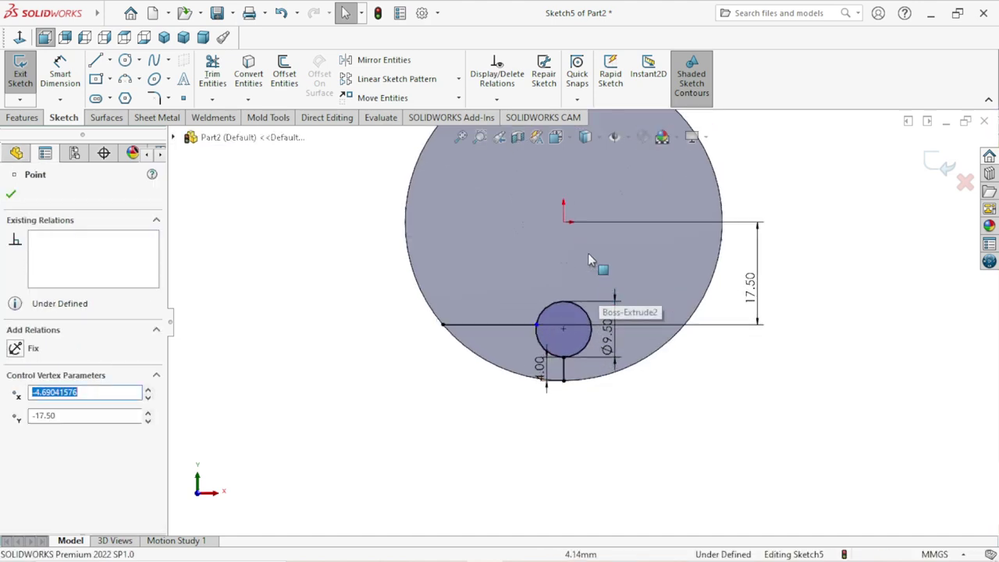
# Retry and cancel the 18.25 dimension, then shift the Ø9.50 dimension right.
pyautogui.click(60, 70)
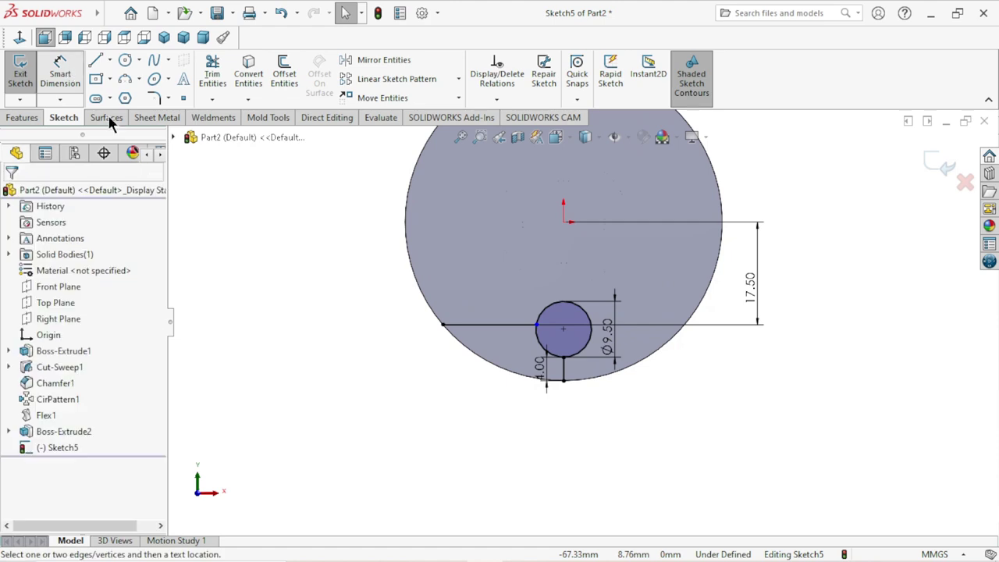
pyautogui.click(561, 225)
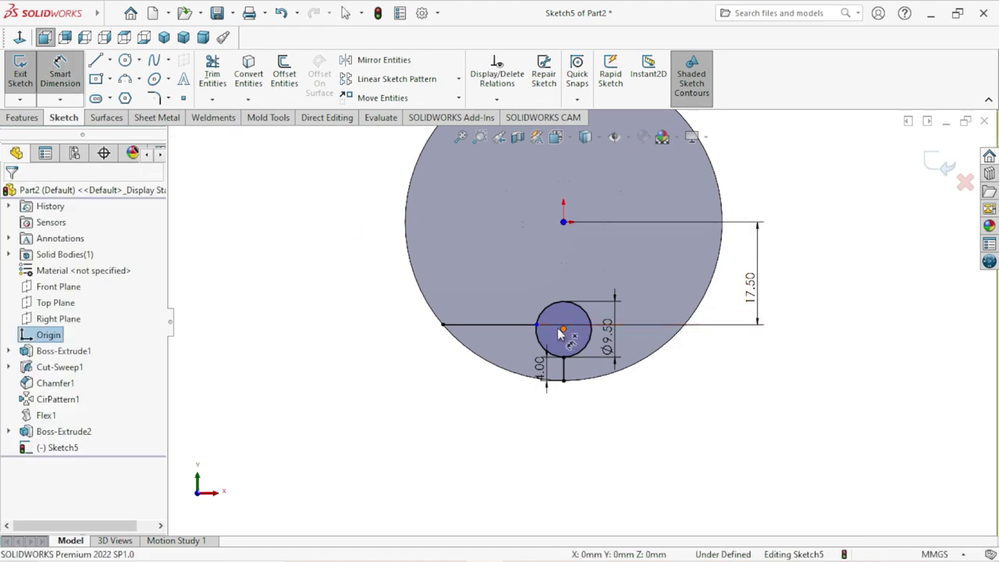
pyautogui.click(562, 329)
pyautogui.click(349, 295)
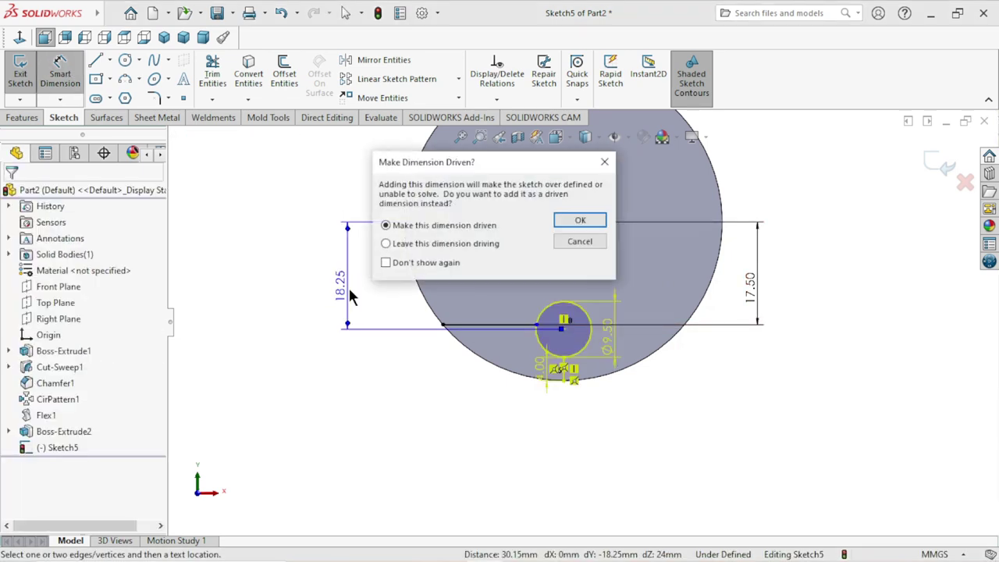
pyautogui.click(579, 241)
pyautogui.scroll(1, 597, 355)
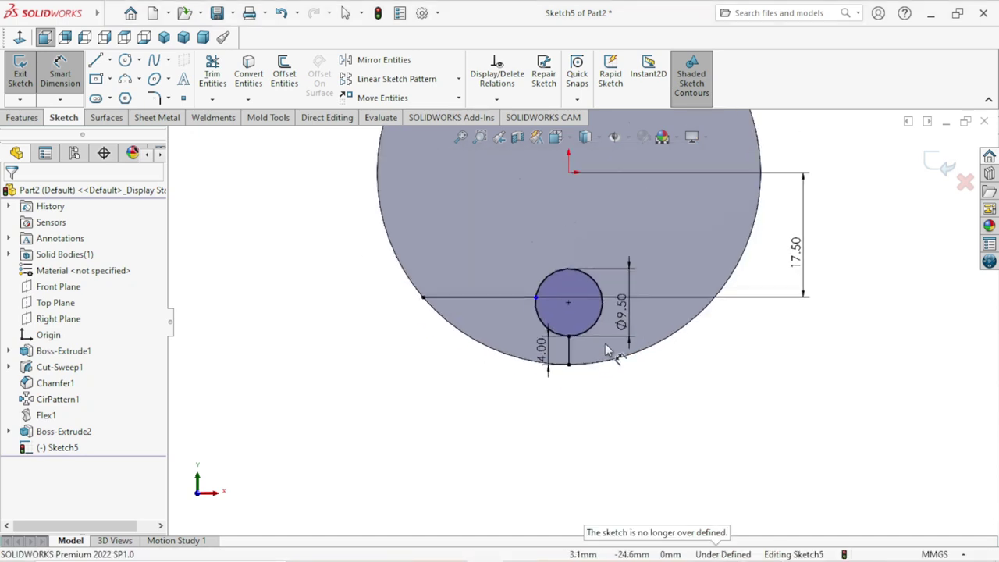
pyautogui.moveTo(628, 328); pyautogui.dragTo(755, 332)
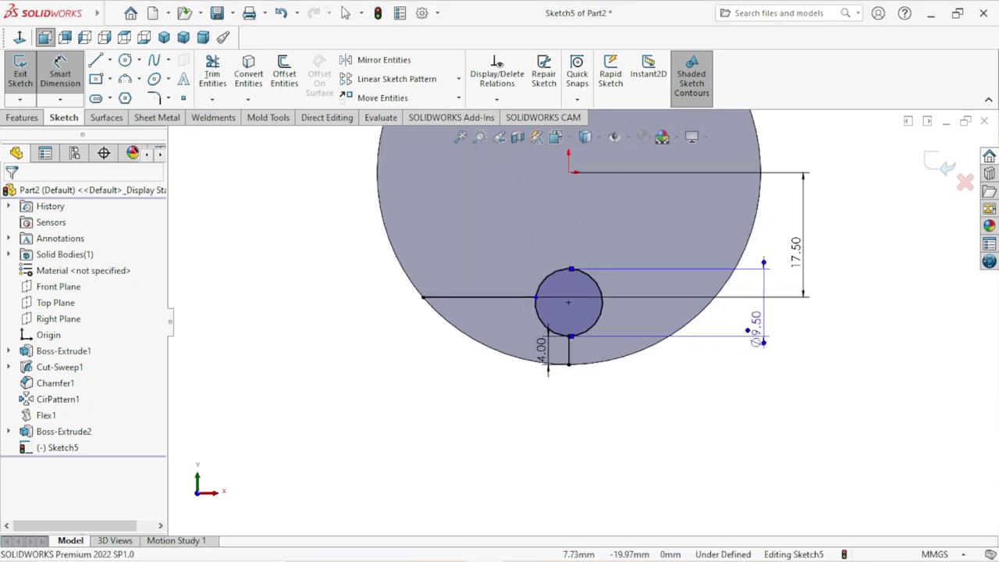
# Delete the 17.50 dimension.
pyautogui.scroll(-1, 582, 320)
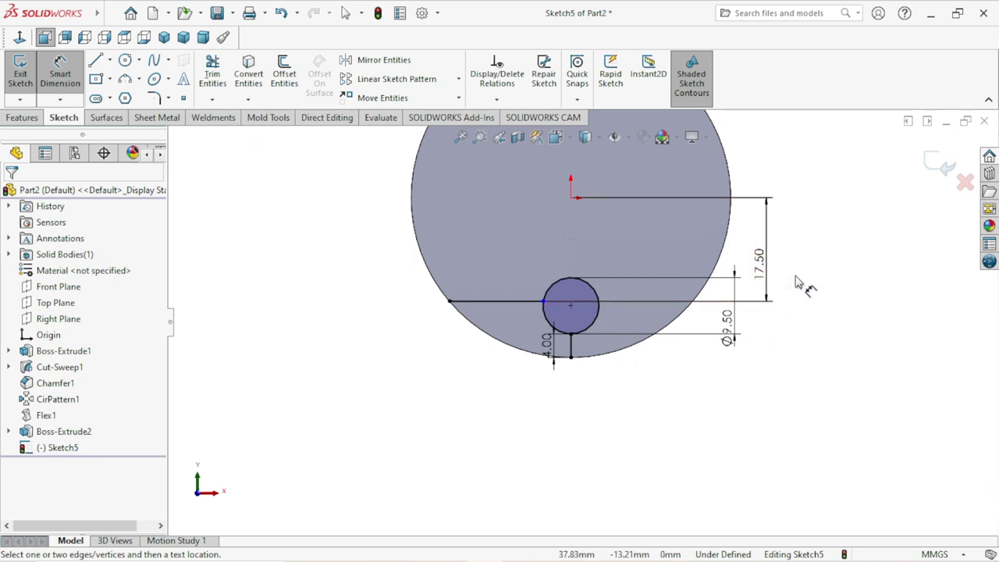
pyautogui.click(772, 265)
pyautogui.scroll(2, 551, 320)
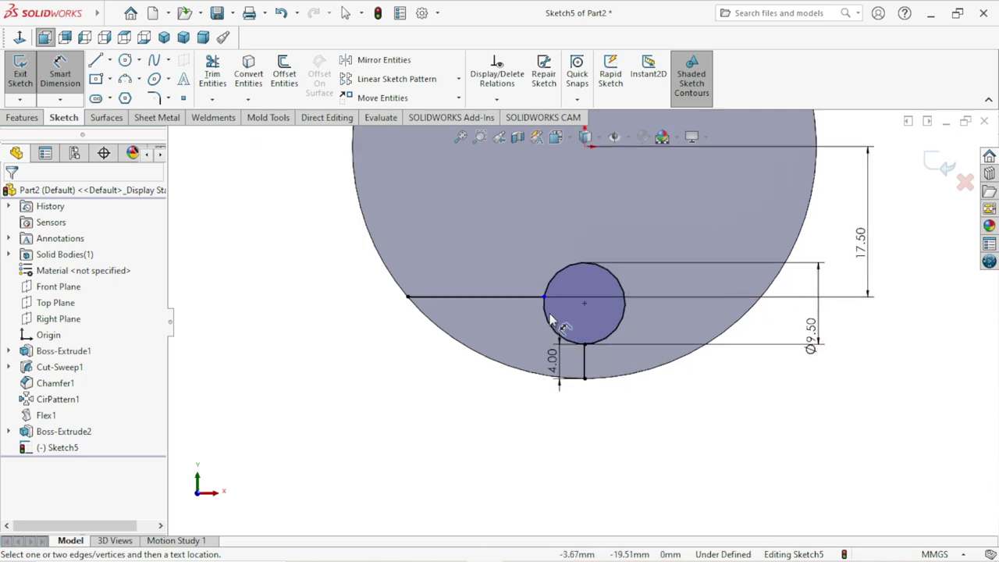
pyautogui.scroll(-1, 551, 320)
pyautogui.click(816, 250)
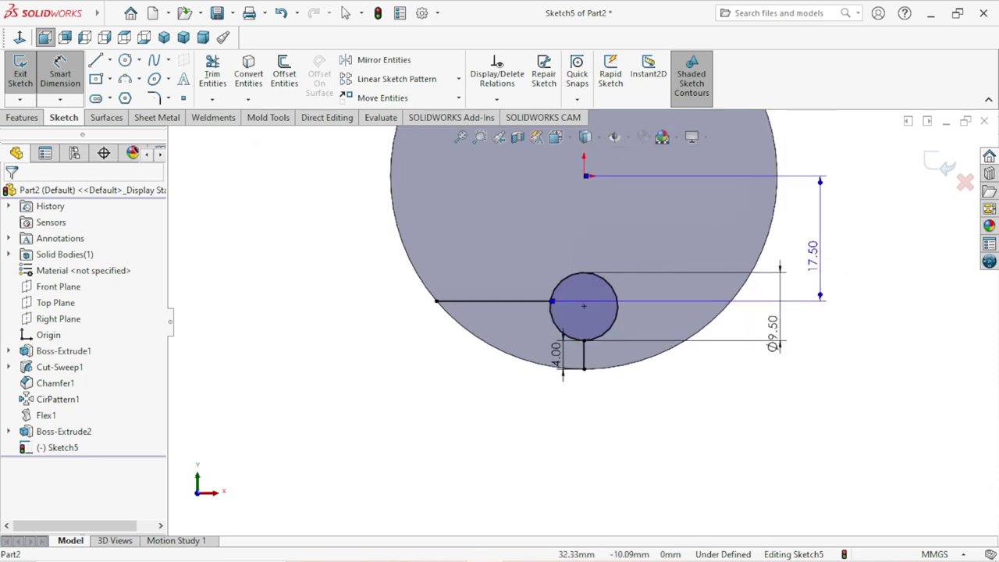
pyautogui.press('Delete')
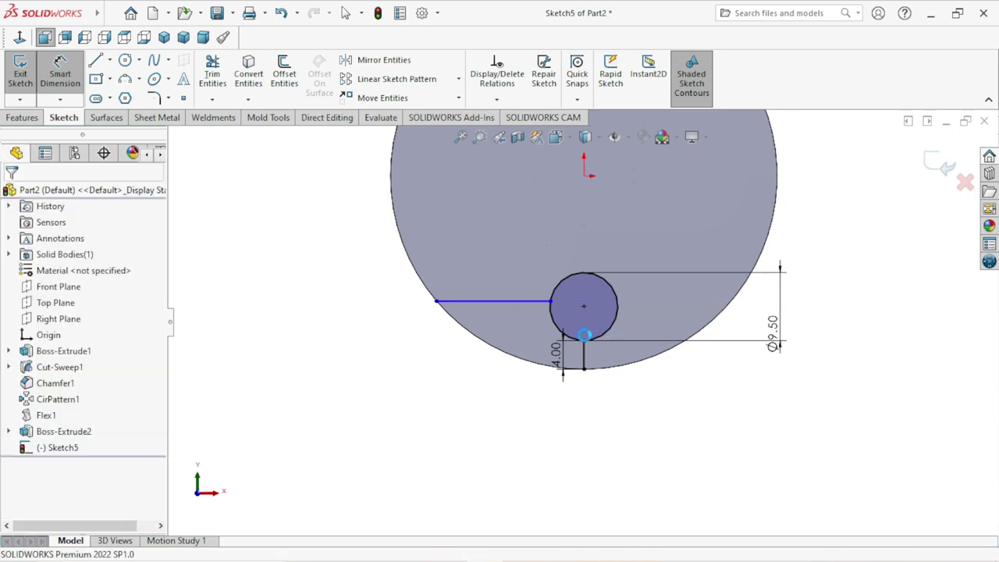
# Attempt an 18.25 origin-to-circle-centre dimension and discard it as conflicting.
pyautogui.scroll(-1, 589, 279)
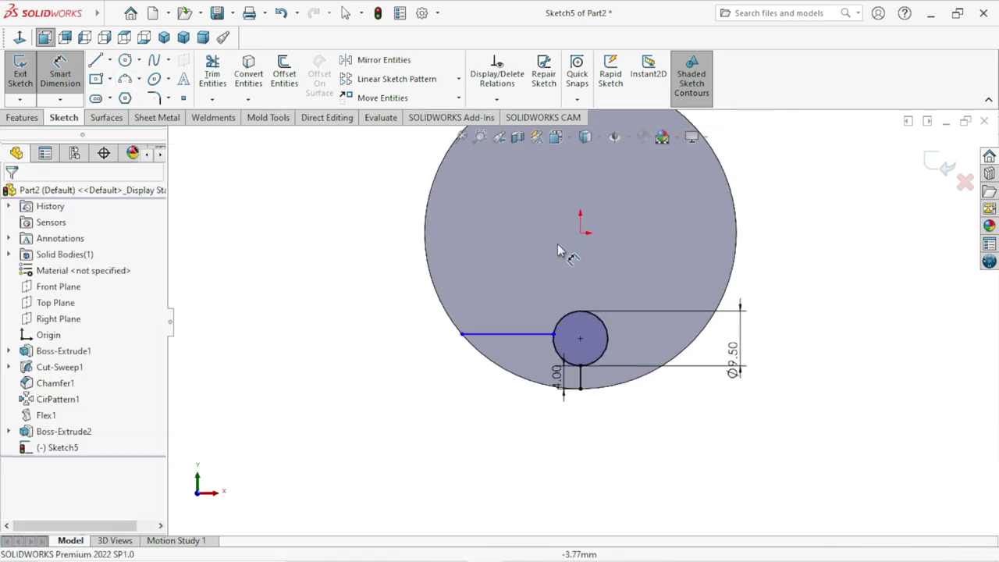
pyautogui.click(580, 232)
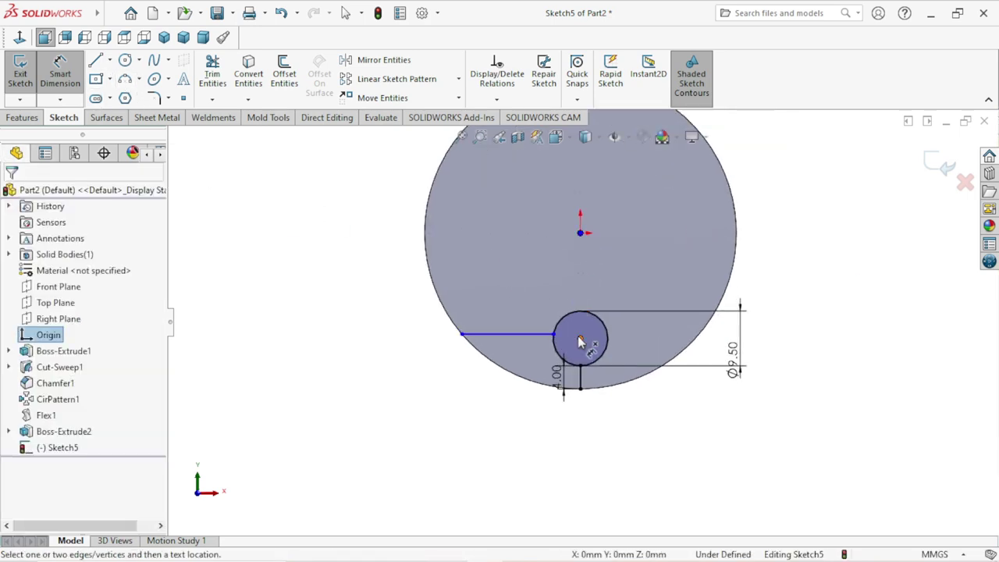
pyautogui.click(579, 337)
pyautogui.click(382, 279)
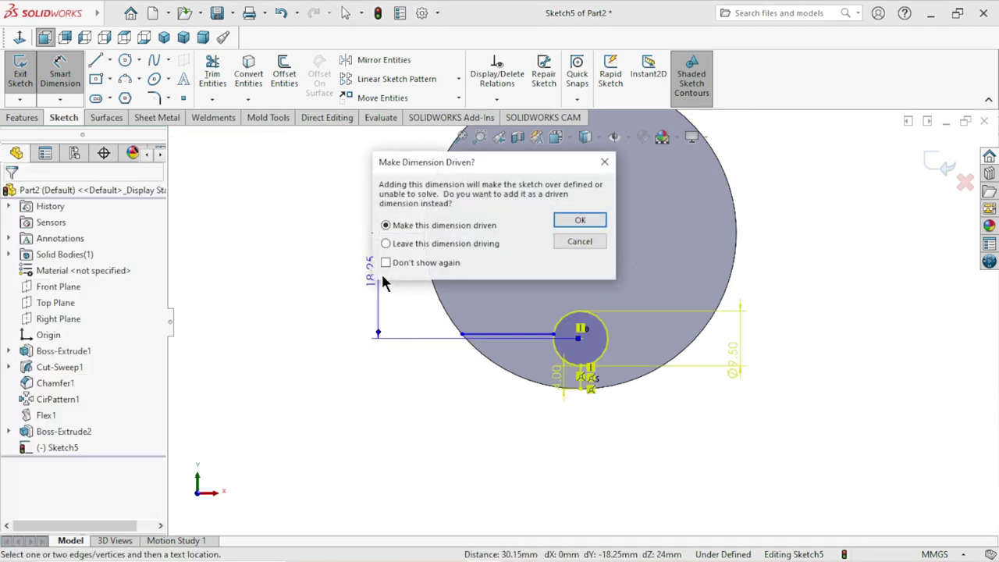
pyautogui.click(580, 242)
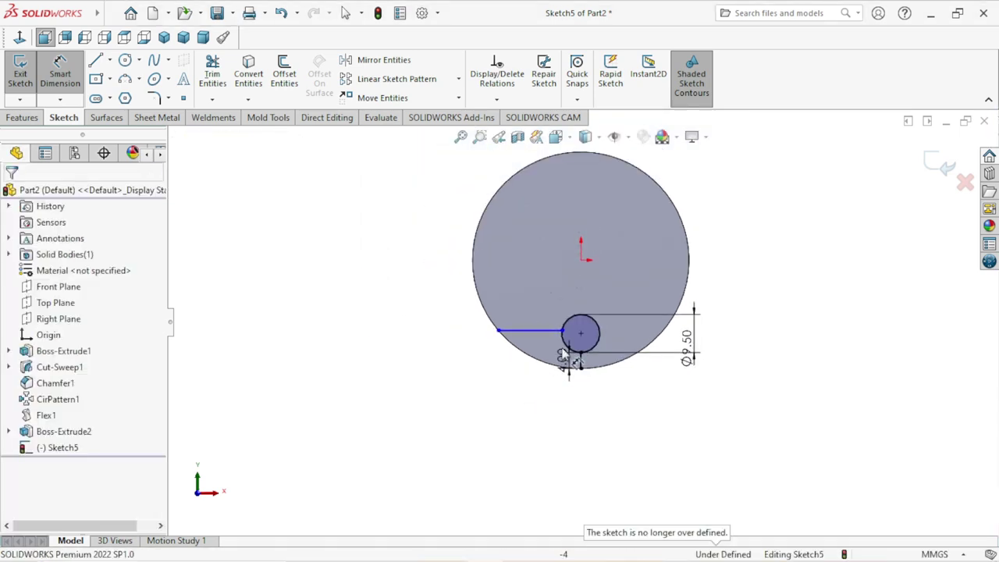
# Move the Ø9.50 dimension label left, closer to the small circle.
pyautogui.scroll(-1, 581, 335)
pyautogui.scroll(1, 584, 334)
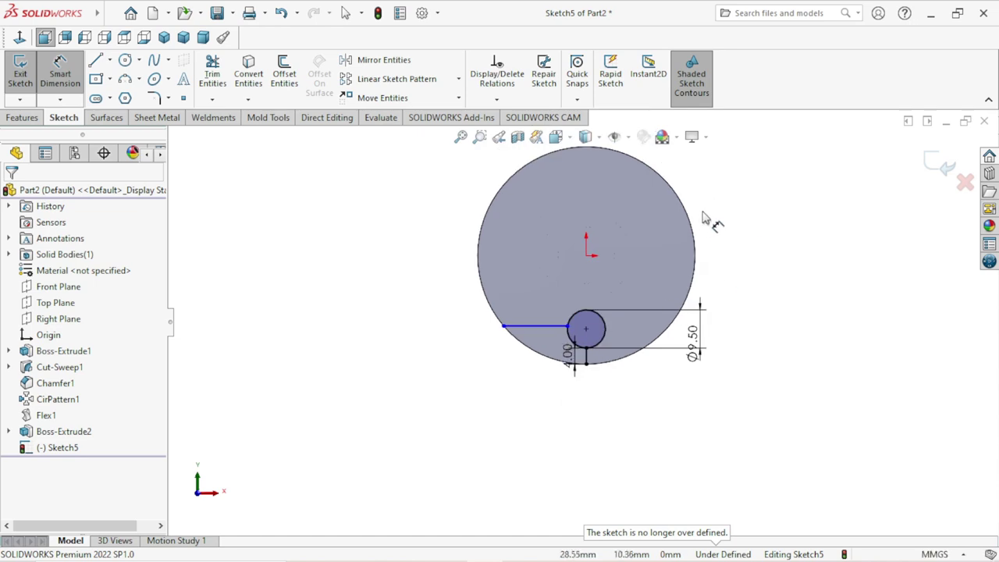
pyautogui.scroll(-1, 702, 232)
pyautogui.scroll(1, 702, 232)
pyautogui.scroll(-1, 726, 226)
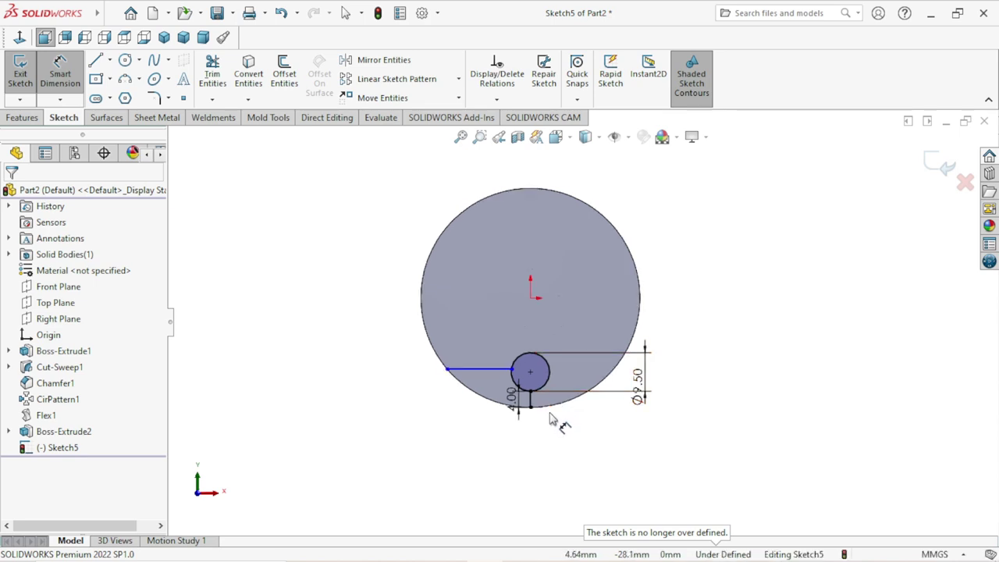
pyautogui.scroll(1, 556, 419)
pyautogui.scroll(-1, 551, 419)
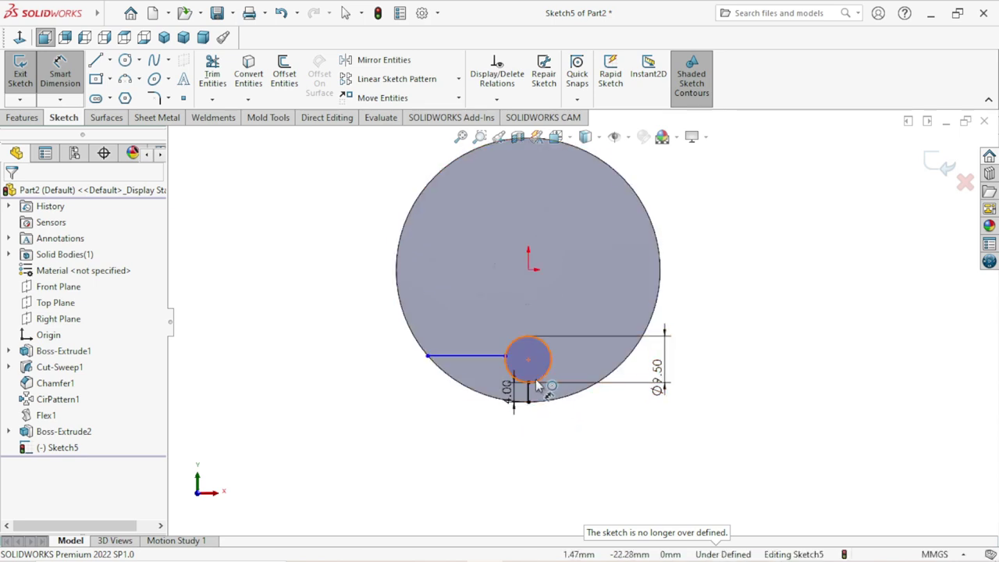
pyautogui.scroll(1, 546, 406)
pyautogui.scroll(-1, 607, 380)
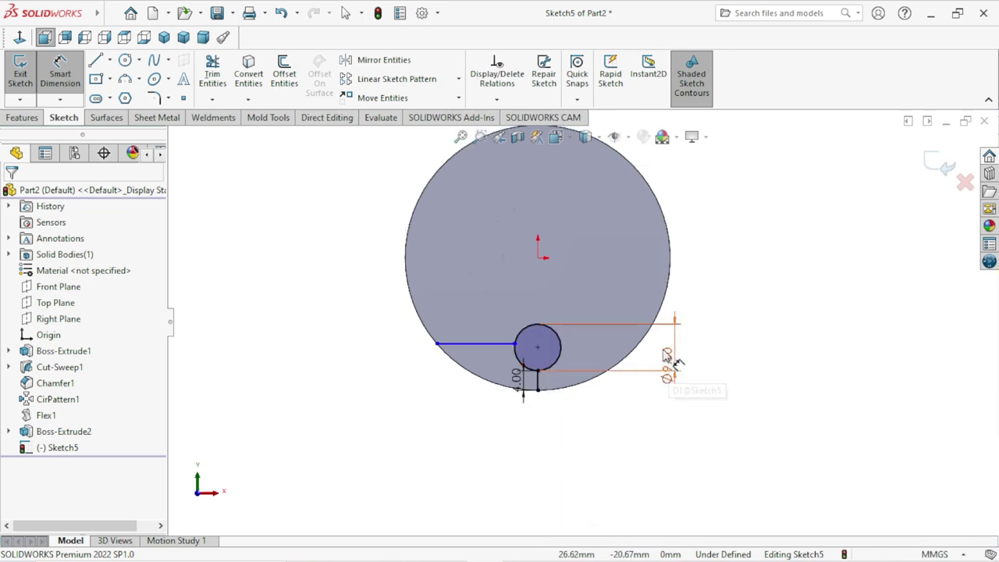
pyautogui.moveTo(668, 363); pyautogui.dragTo(610, 349)
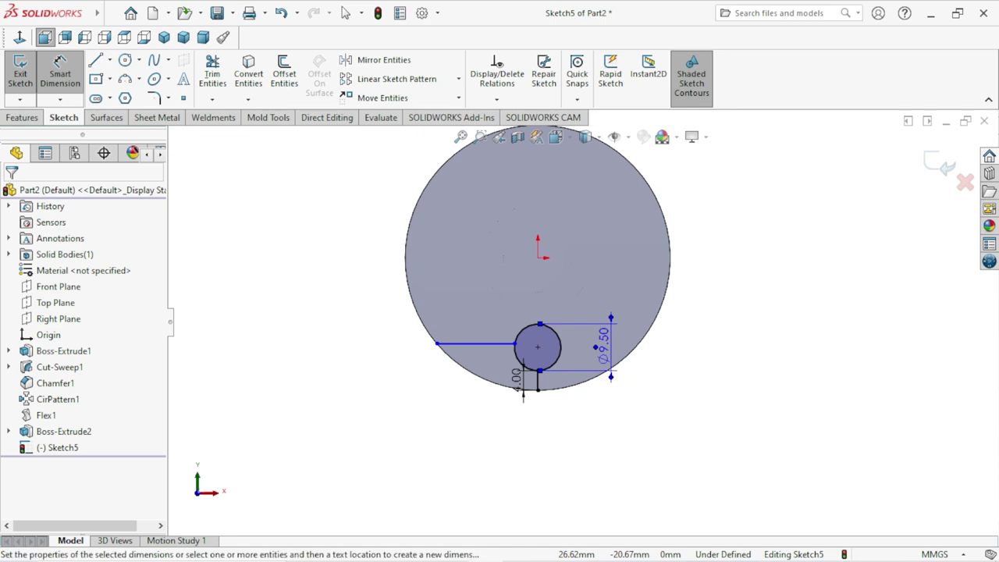
pyautogui.scroll(-2, 584, 324)
pyautogui.scroll(-5, 538, 337)
# Dimension the horizontal line 17.50 below the origin.
pyautogui.scroll(-1, 570, 340)
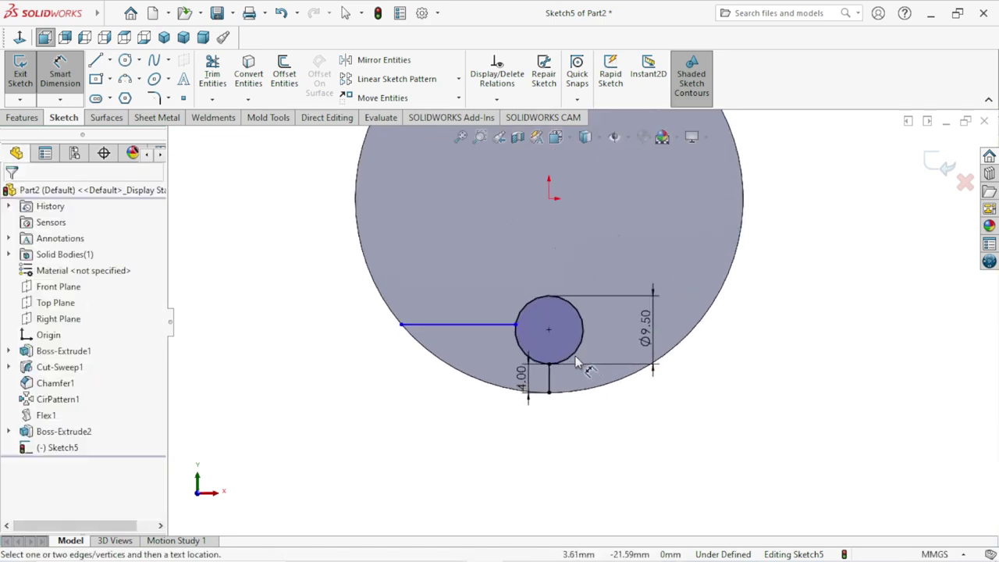
pyautogui.scroll(1, 585, 340)
pyautogui.scroll(1, 592, 331)
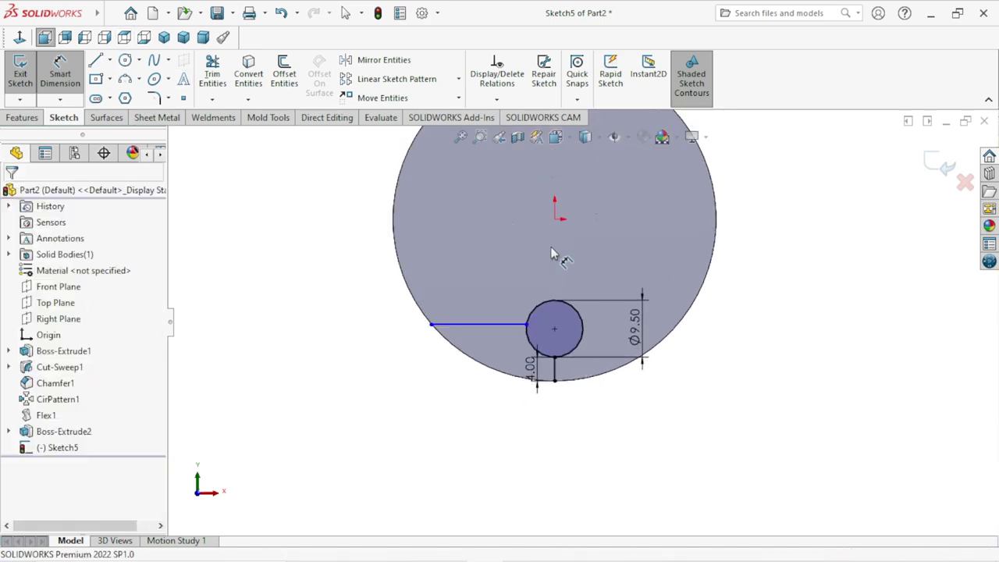
pyautogui.click(555, 219)
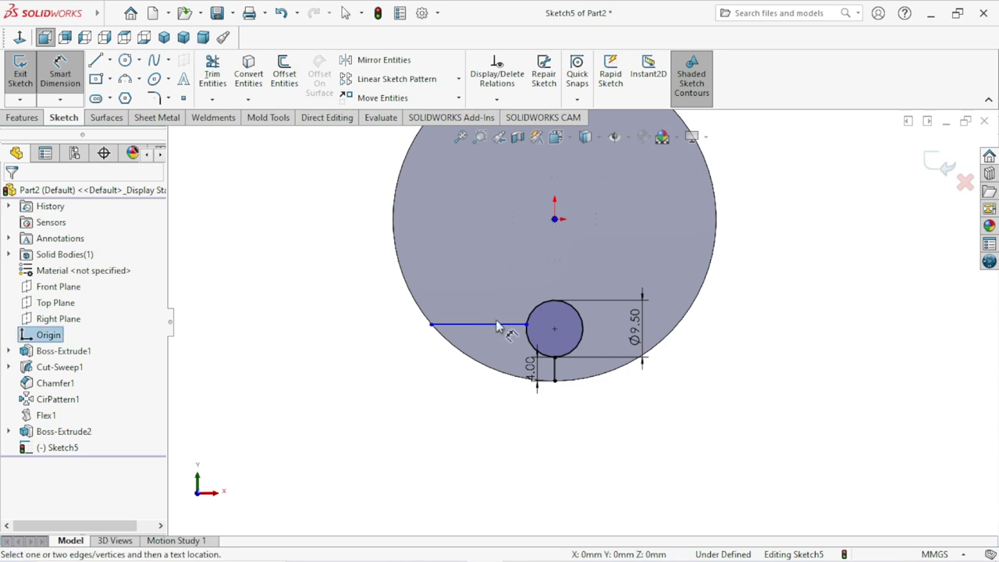
pyautogui.click(496, 324)
pyautogui.click(759, 281)
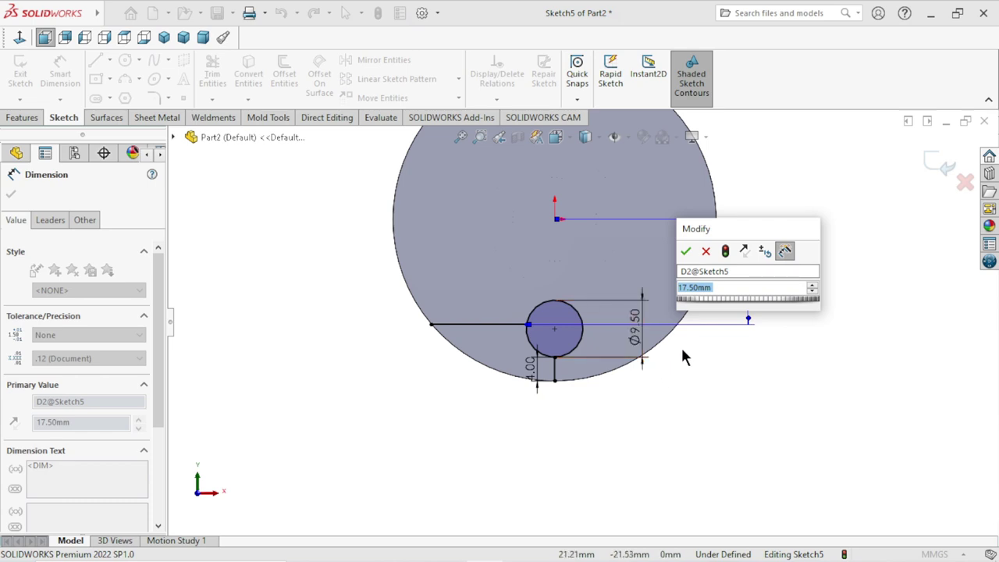
pyautogui.click(687, 251)
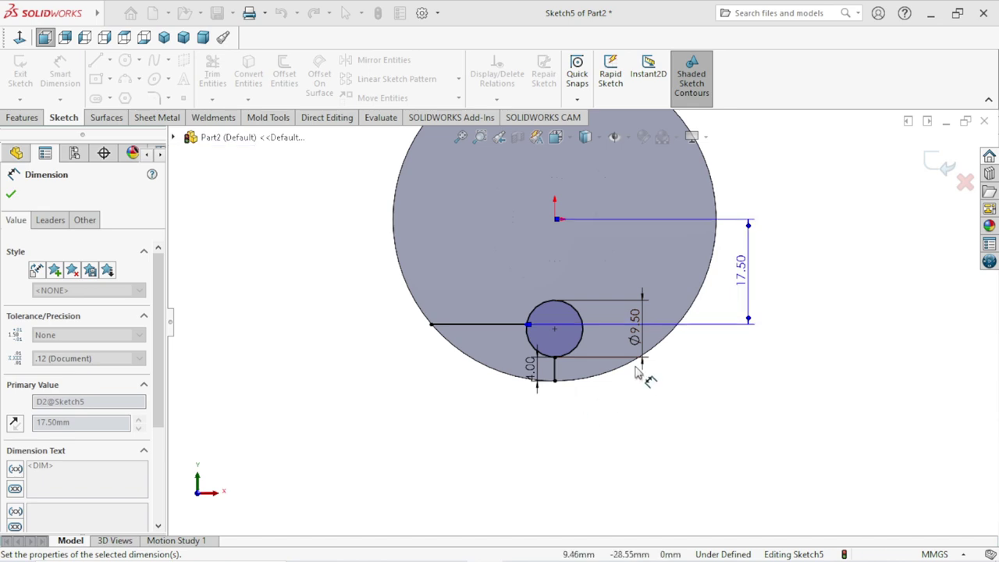
# Reposition the 4.00 dimension down and left, then finish dimensioning.
pyautogui.scroll(1, 650, 391)
pyautogui.scroll(-2, 650, 390)
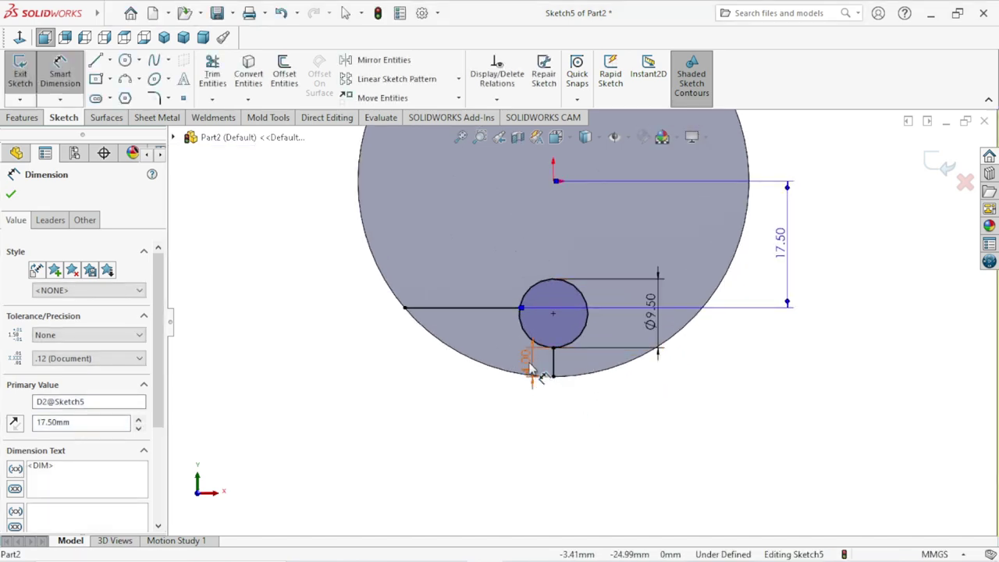
pyautogui.moveTo(528, 359)
pyautogui.mouseDown()
pyautogui.moveTo(482, 414)
pyautogui.moveTo(498, 416)
pyautogui.mouseUp()
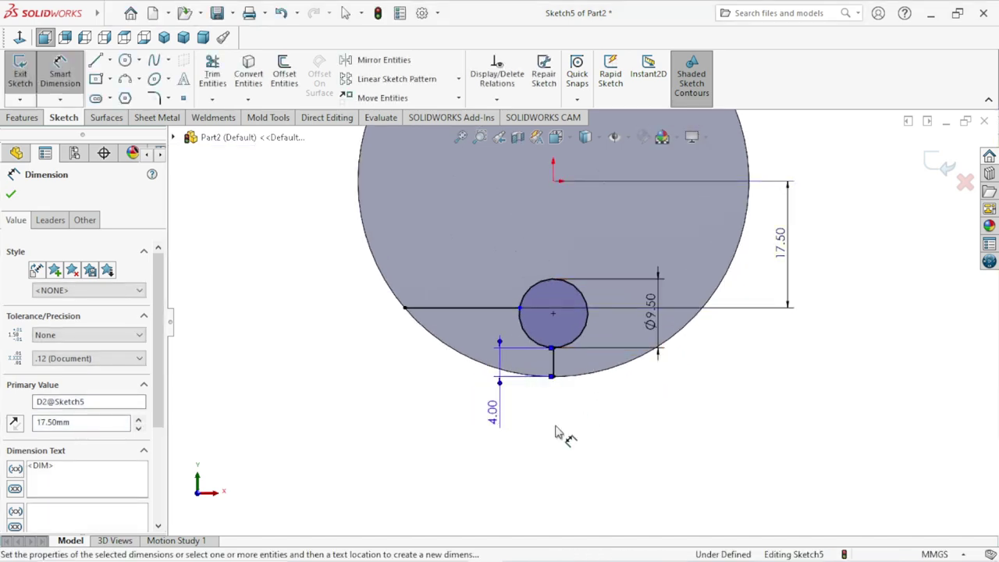
pyautogui.scroll(-2, 522, 396)
pyautogui.scroll(2, 572, 383)
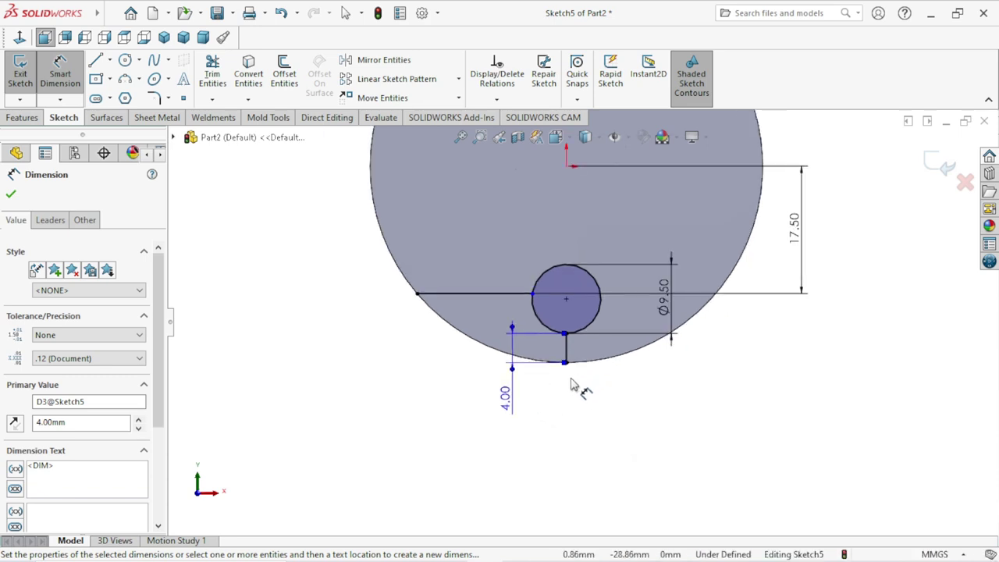
pyautogui.click(11, 193)
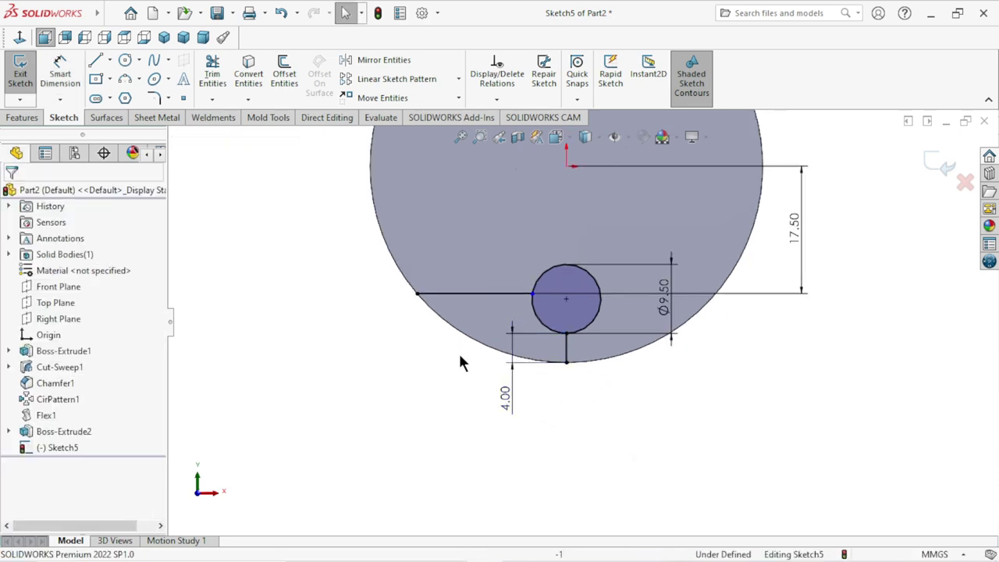
# Convert the shaft head's outer circular edge into a sketch circle.
pyautogui.scroll(1, 398, 377)
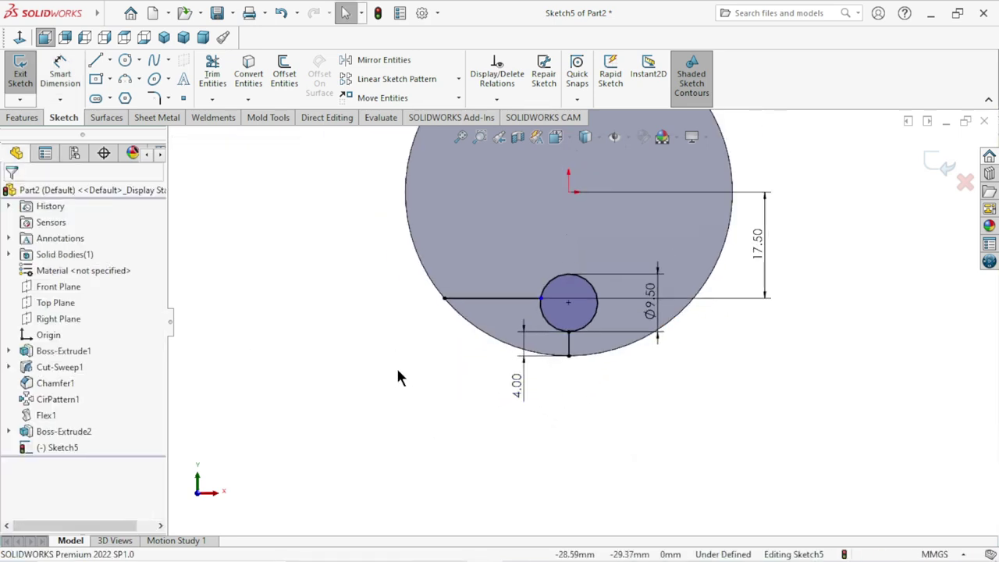
pyautogui.click(481, 334)
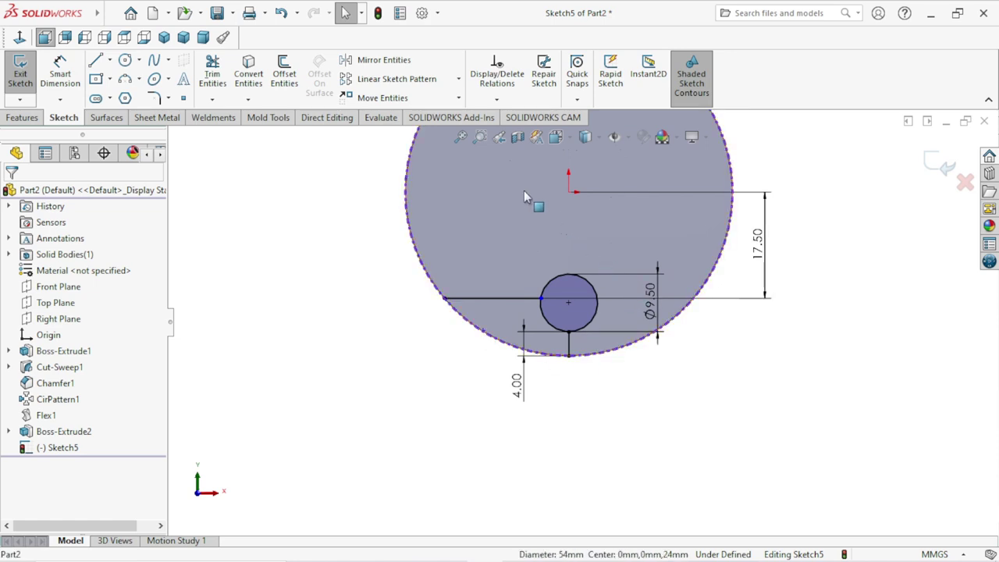
pyautogui.click(234, 75)
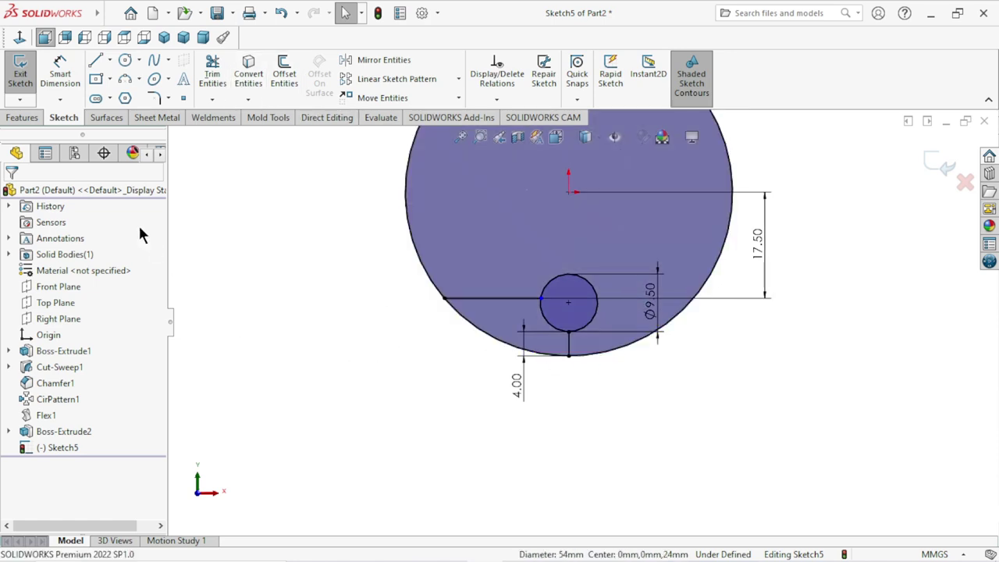
pyautogui.scroll(2, 562, 281)
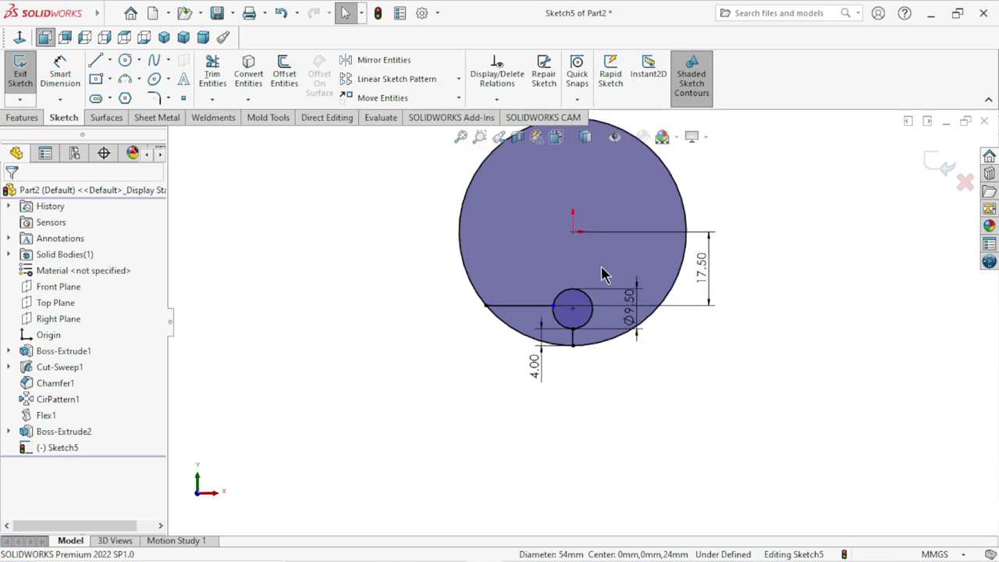
pyautogui.scroll(-1, 557, 260)
# Power-trim the unwanted arc and line segments into a closed notch profile.
pyautogui.click(221, 78)
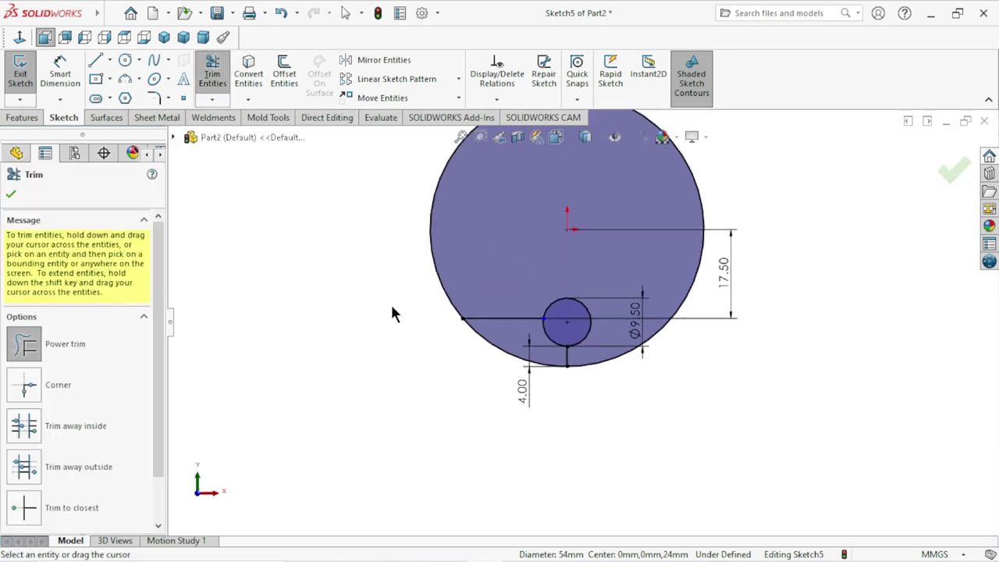
pyautogui.scroll(-3, 597, 349)
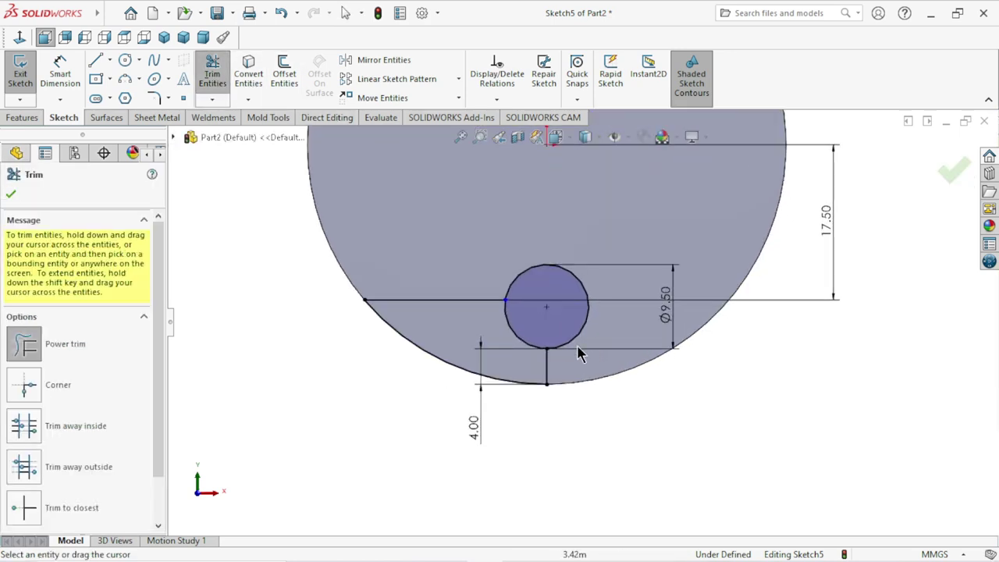
pyautogui.moveTo(480, 330); pyautogui.dragTo(510, 323)
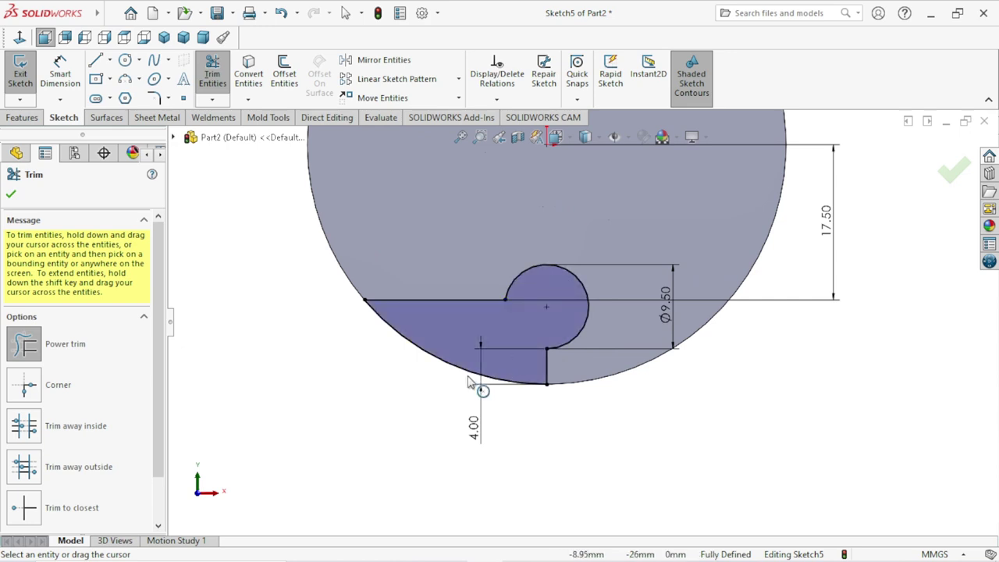
pyautogui.scroll(2, 473, 383)
pyautogui.scroll(2, 573, 429)
pyautogui.scroll(-2, 671, 398)
pyautogui.scroll(-1, 662, 416)
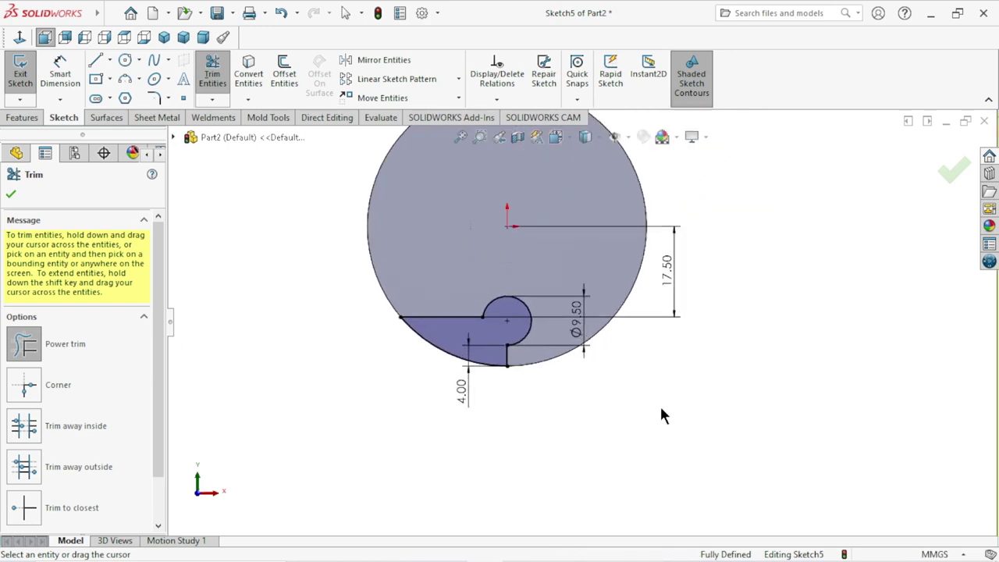
pyautogui.click(12, 195)
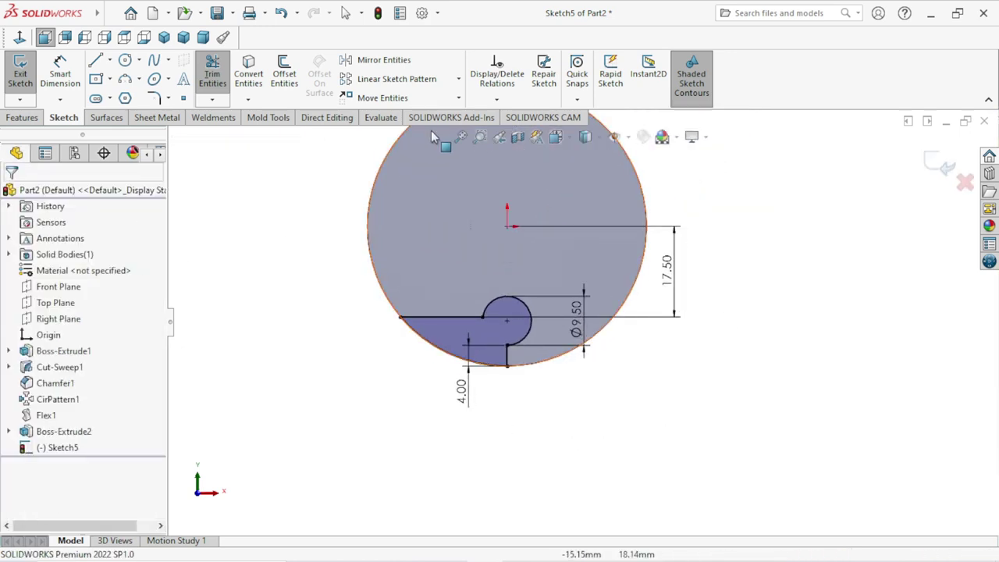
# Open the Display/Delete Relations dropdown to review the sketch relations.
pyautogui.click(495, 101)
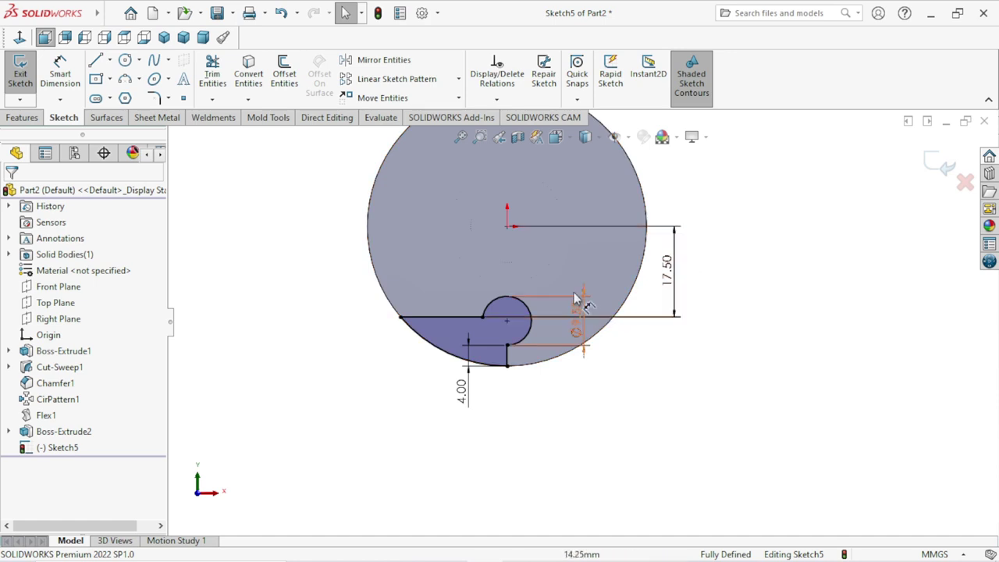
pyautogui.scroll(3, 577, 207)
pyautogui.scroll(-2, 535, 238)
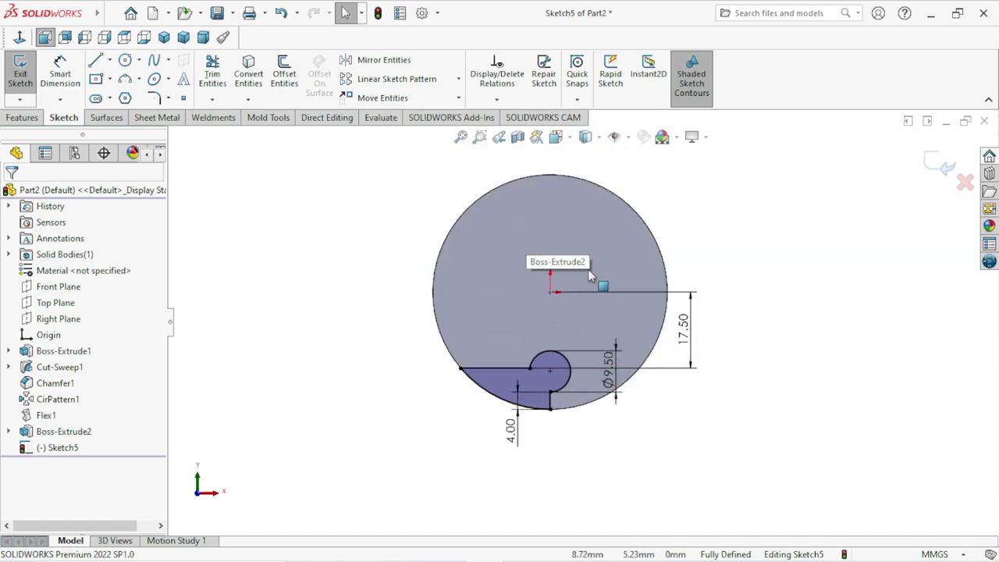
pyautogui.scroll(-1, 589, 273)
pyautogui.click(498, 100)
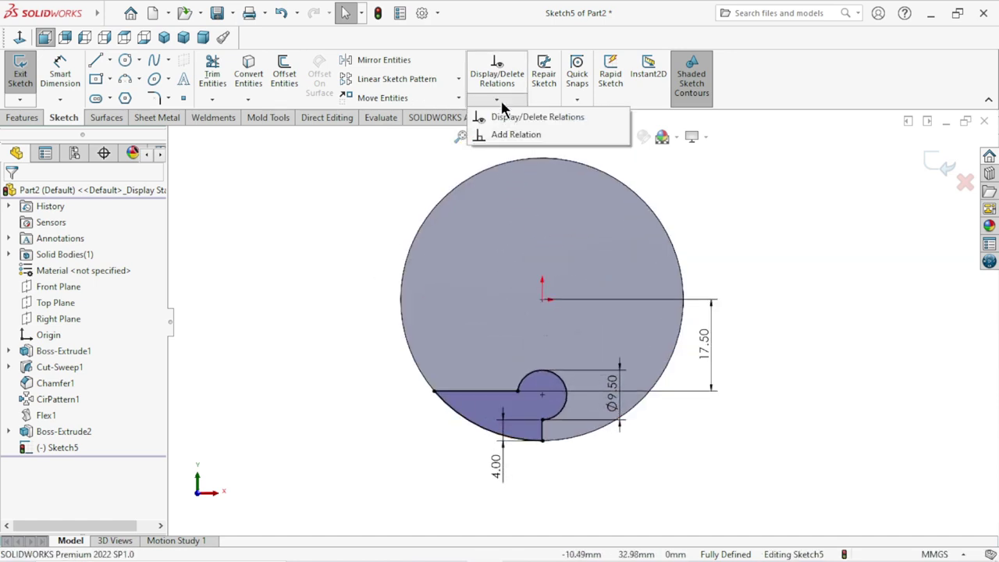
pyautogui.scroll(1, 629, 343)
pyautogui.scroll(1, 613, 351)
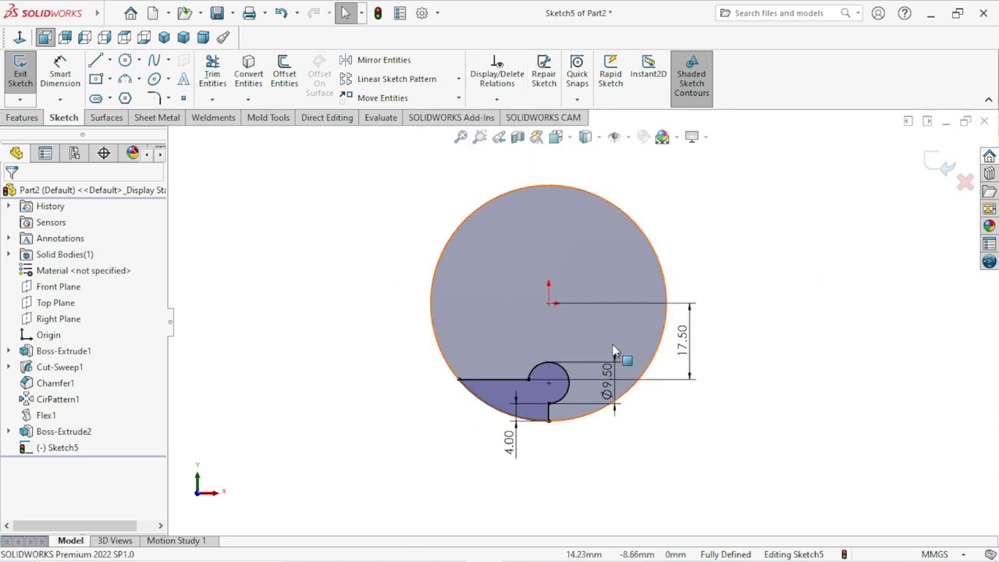
pyautogui.scroll(-1, 604, 359)
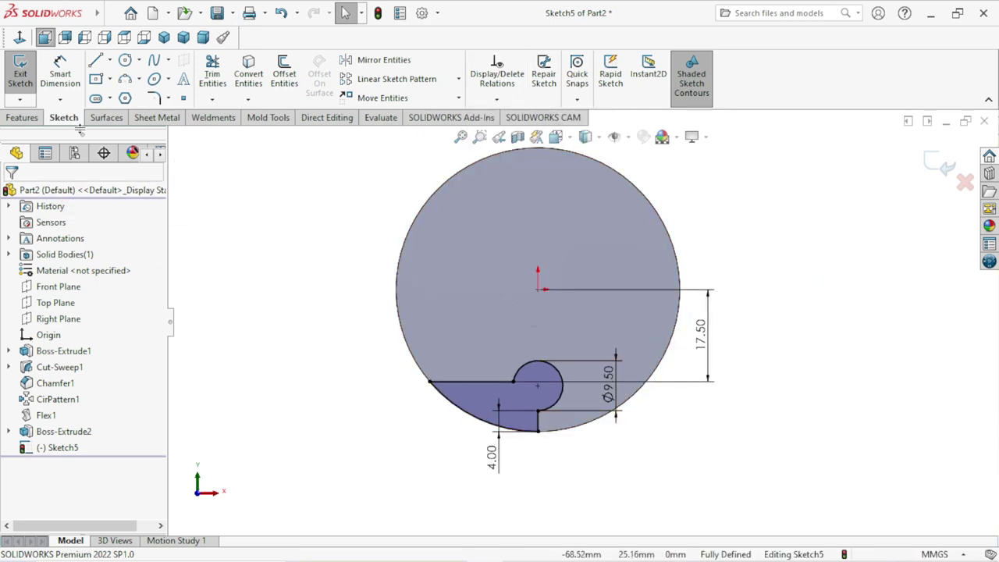
# Cut-extrude the notch profile Through All across the disc head.
pyautogui.click(27, 117)
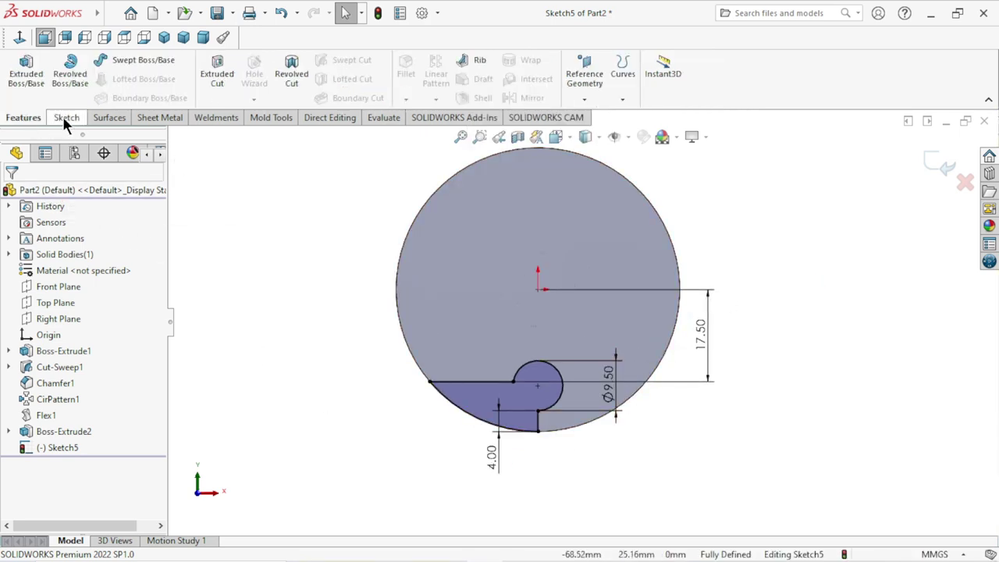
pyautogui.click(217, 74)
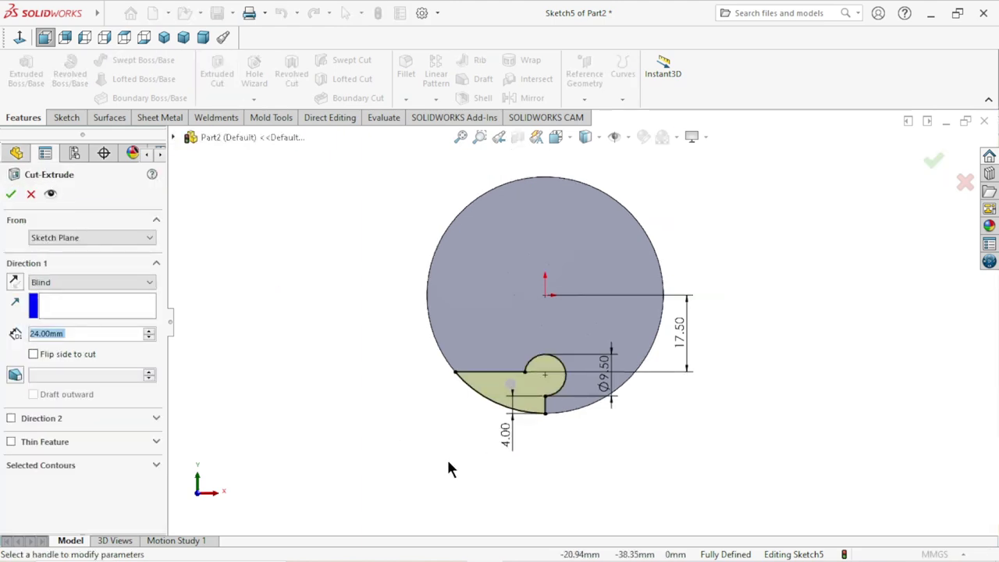
pyautogui.click(99, 279)
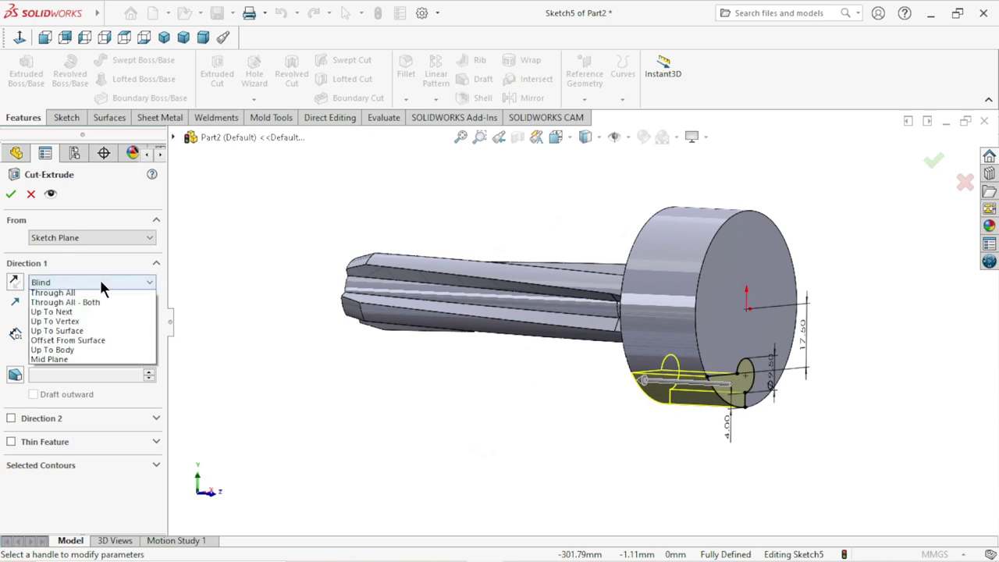
pyautogui.click(54, 301)
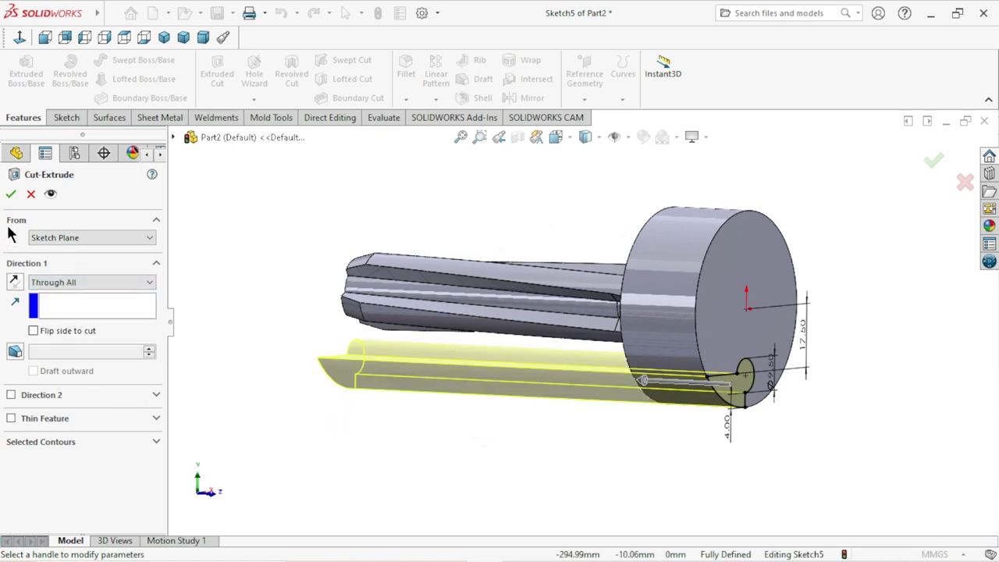
pyautogui.click(10, 195)
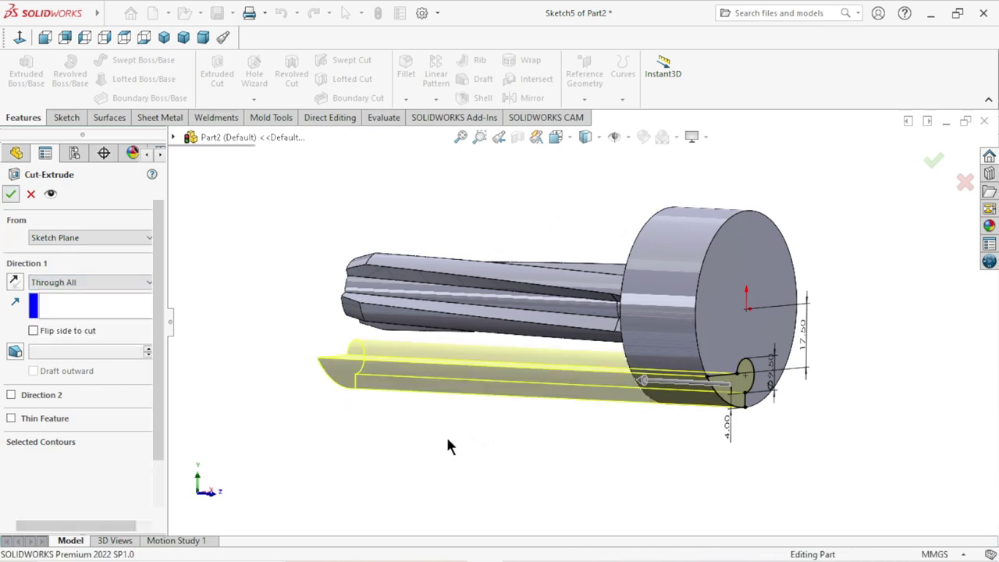
pyautogui.moveTo(484, 429); pyautogui.dragTo(623, 415, button='middle')
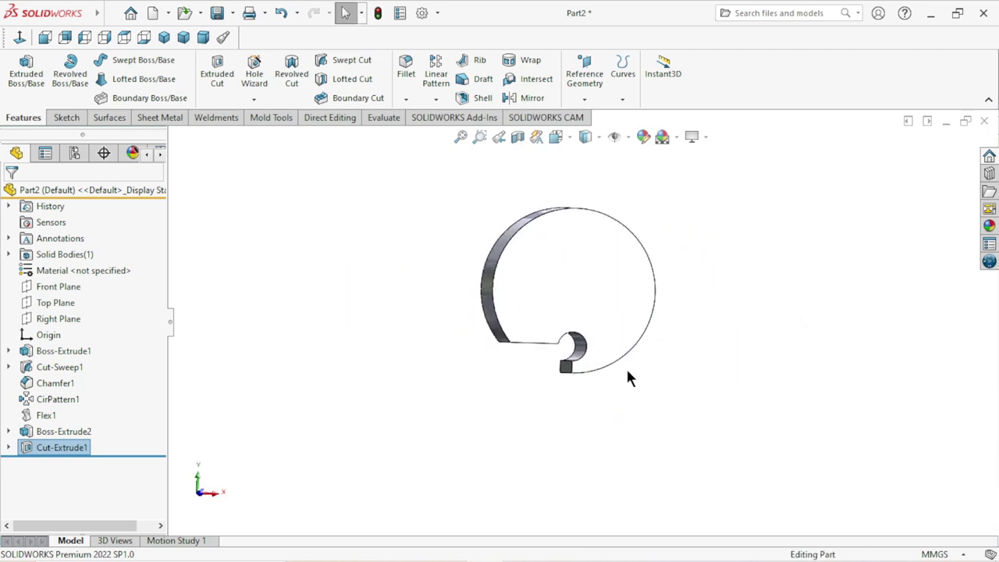
# Circular-pattern the notch cut, 4 equally spaced instances over 360°, about the head's cylindrical face.
pyautogui.moveTo(672, 344); pyautogui.dragTo(684, 357, button='middle')
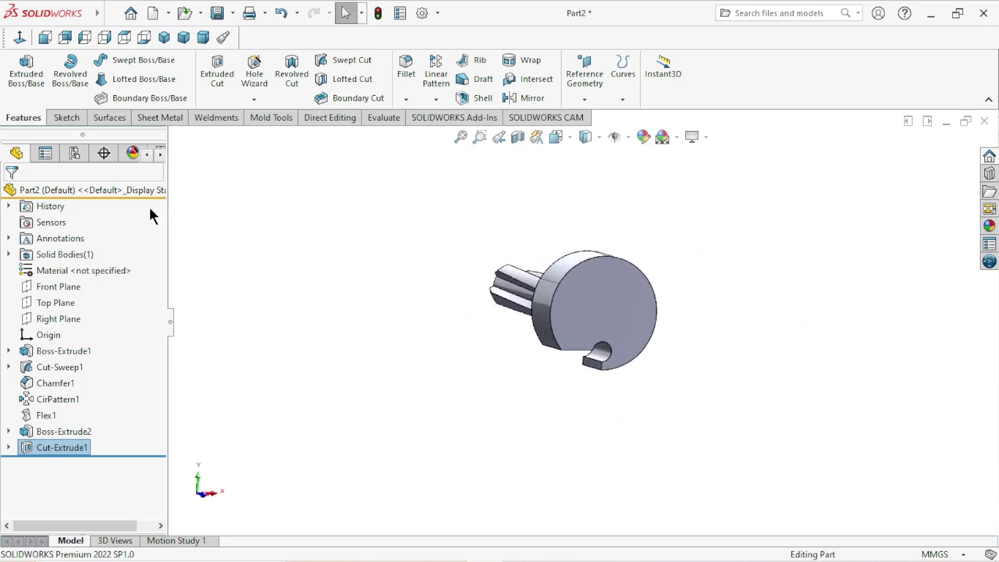
pyautogui.click(435, 96)
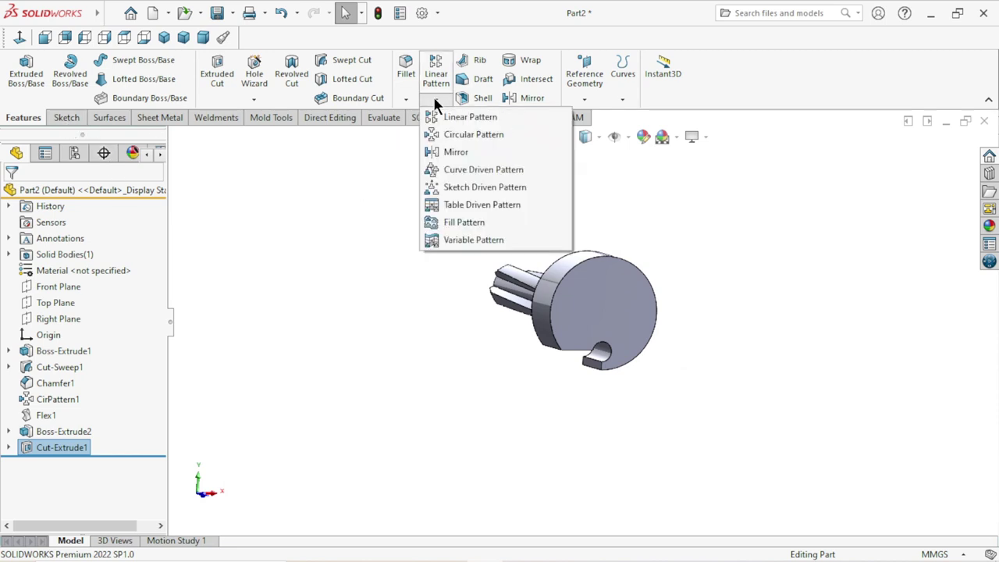
pyautogui.click(441, 131)
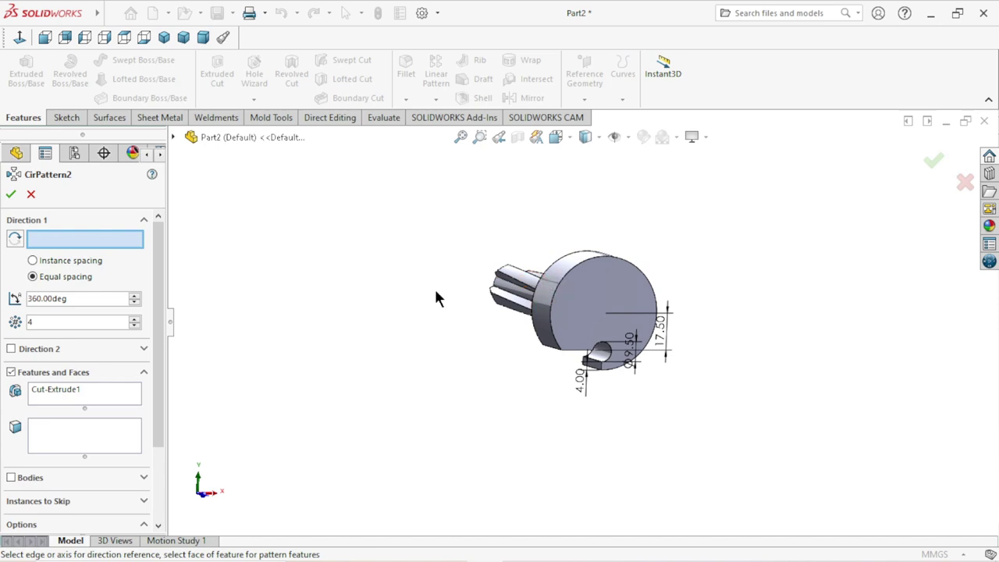
pyautogui.moveTo(435, 298); pyautogui.dragTo(455, 316, button='middle')
pyautogui.scroll(-2, 593, 292)
pyautogui.scroll(-2, 623, 297)
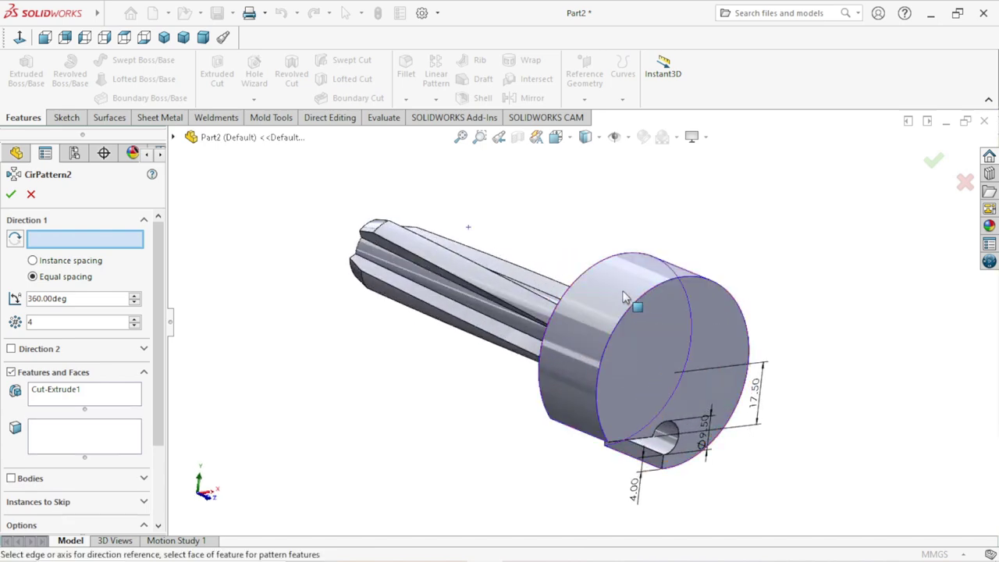
pyautogui.click(624, 297)
pyautogui.scroll(2, 398, 376)
pyautogui.scroll(1, 398, 376)
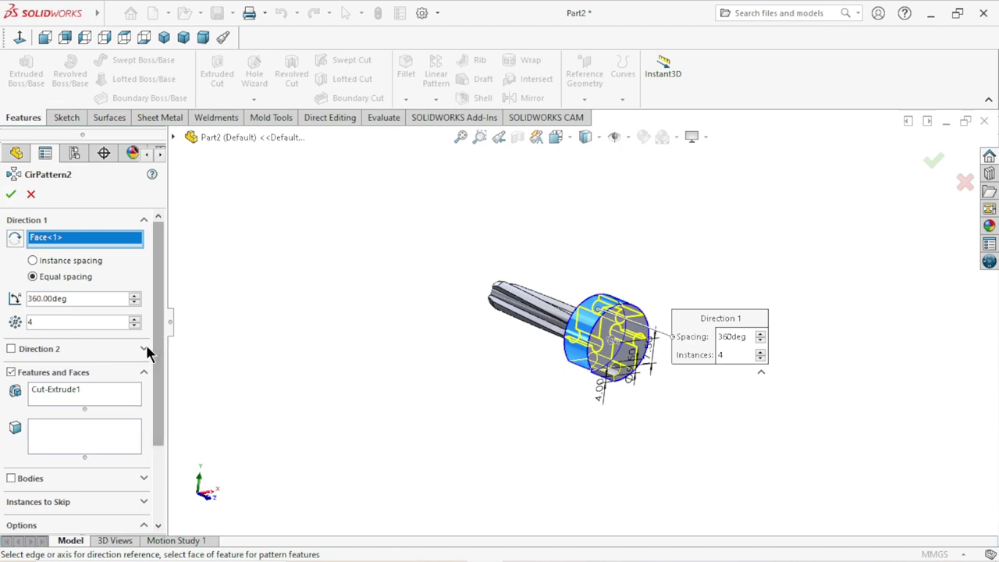
pyautogui.scroll(-2, 148, 350)
pyautogui.scroll(-2, 147, 374)
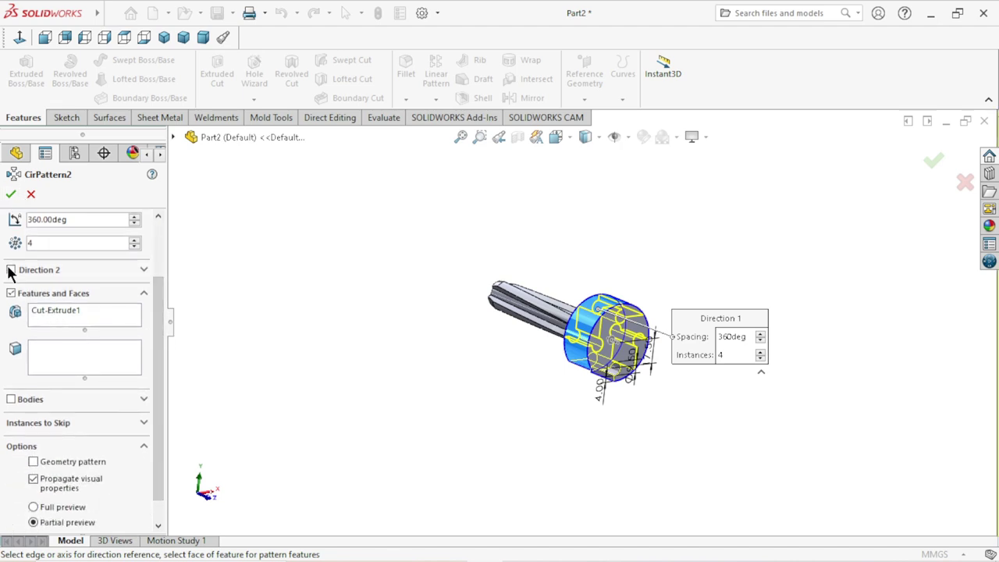
pyautogui.press('Return')
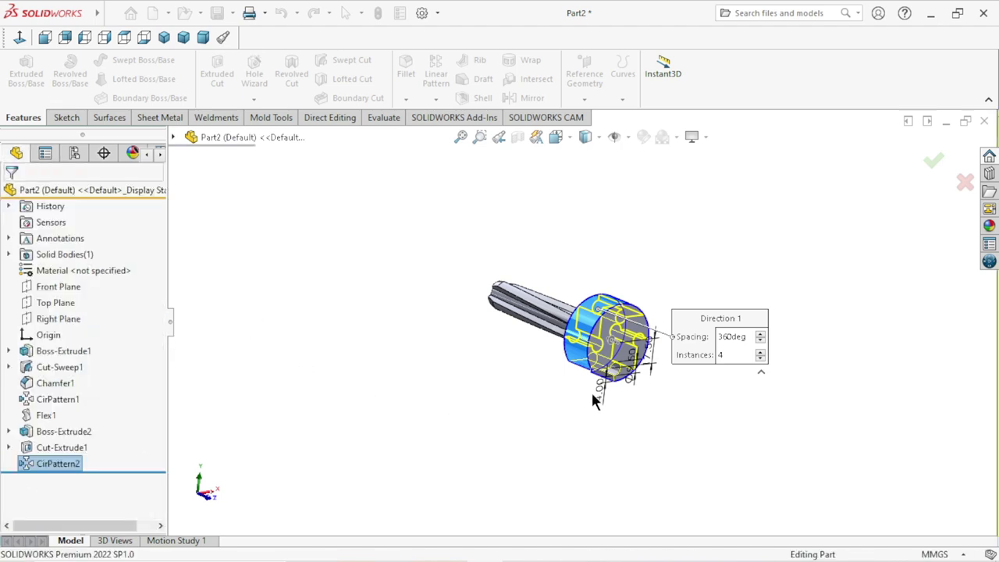
pyautogui.scroll(-2, 614, 365)
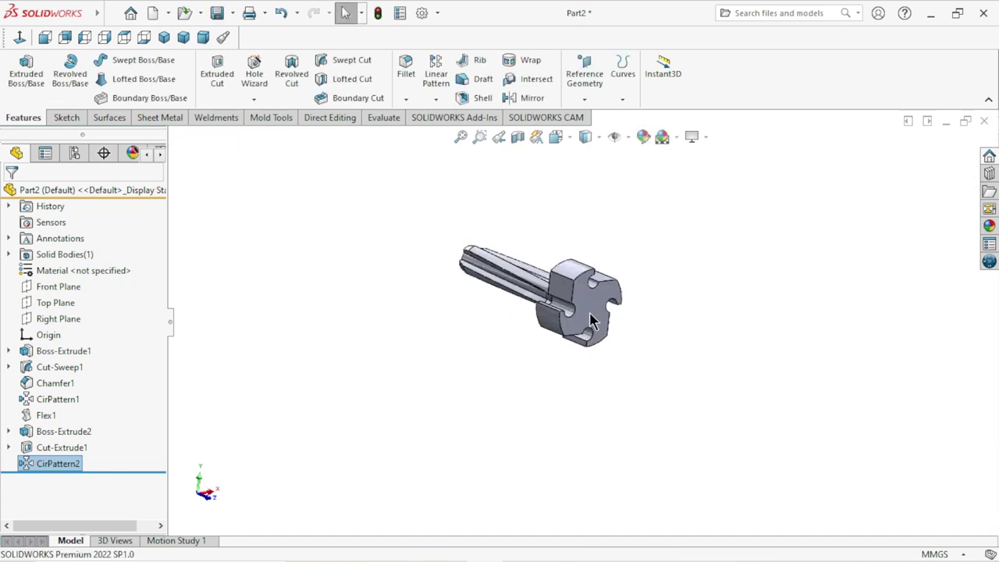
pyautogui.scroll(-2, 729, 325)
# On the notched head's end face, sketch a 19 mm circle centred on the origin.
pyautogui.moveTo(729, 325)
pyautogui.mouseDown(button='middle')
pyautogui.moveTo(698, 305)
pyautogui.moveTo(689, 274)
pyautogui.moveTo(673, 279)
pyautogui.moveTo(650, 316)
pyautogui.moveTo(637, 295)
pyautogui.moveTo(708, 316)
pyautogui.moveTo(739, 302)
pyautogui.mouseUp(button='middle')
pyautogui.scroll(-2, 641, 305)
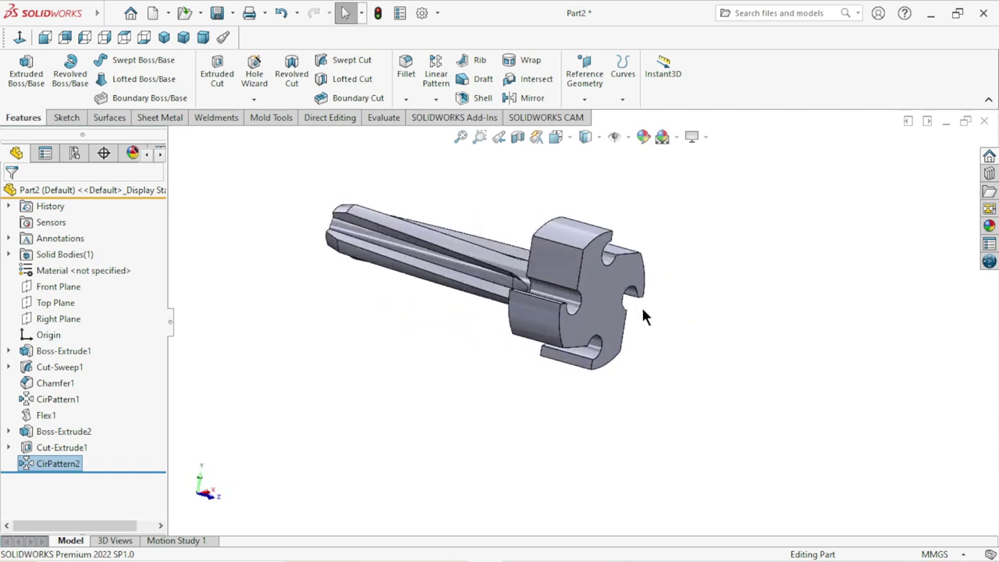
pyautogui.scroll(-2, 633, 303)
pyautogui.click(582, 304)
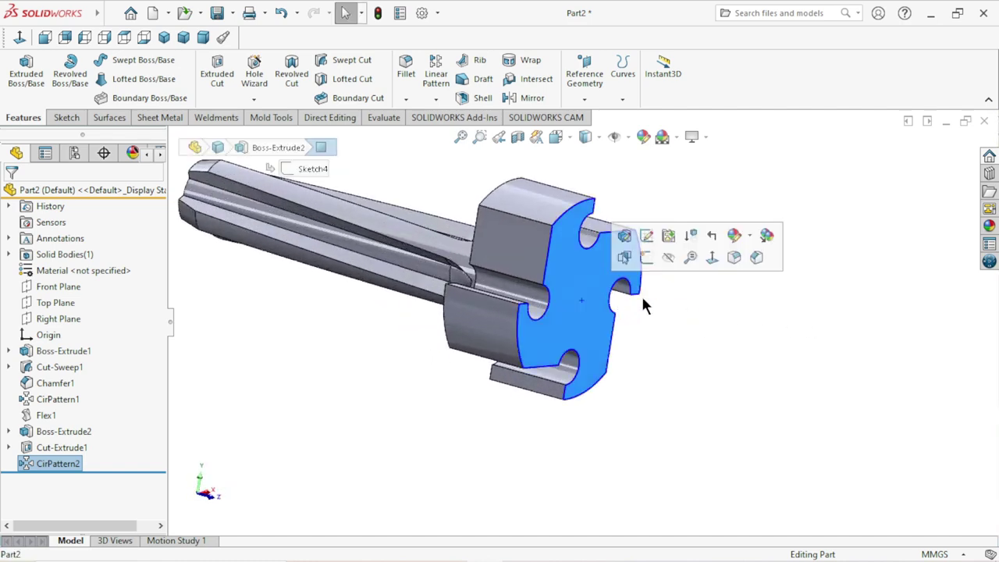
pyautogui.click(649, 260)
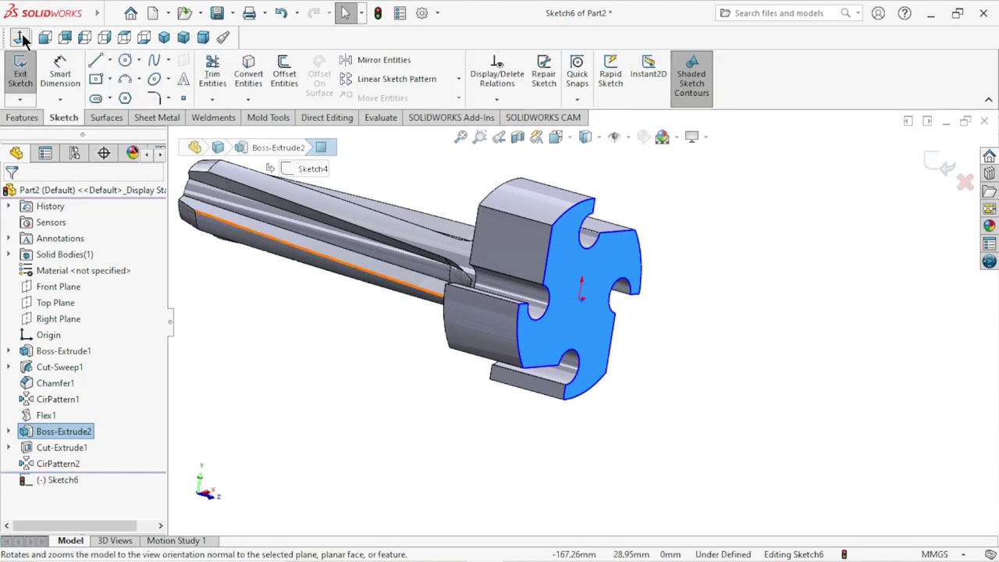
pyautogui.click(127, 60)
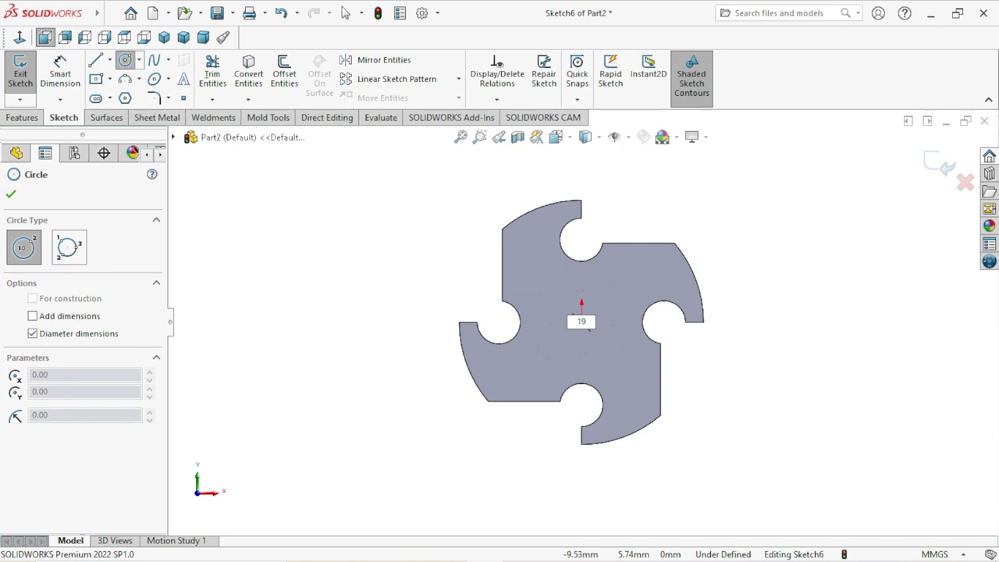
pyautogui.click(544, 306)
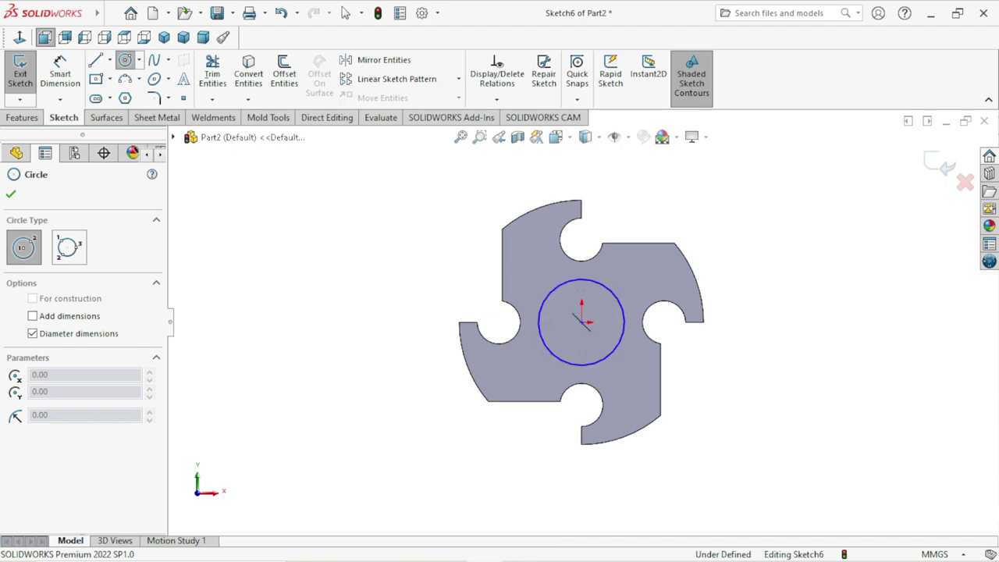
pyautogui.click(11, 193)
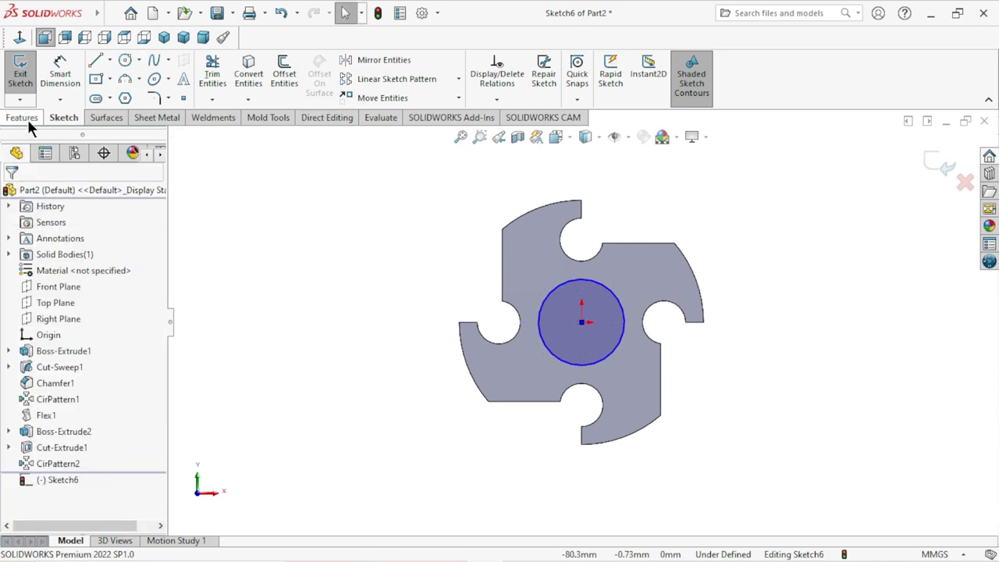
# Extrude the 19 mm circle Blind 11 mm as a boss from the head face.
pyautogui.click(27, 119)
pyautogui.click(26, 70)
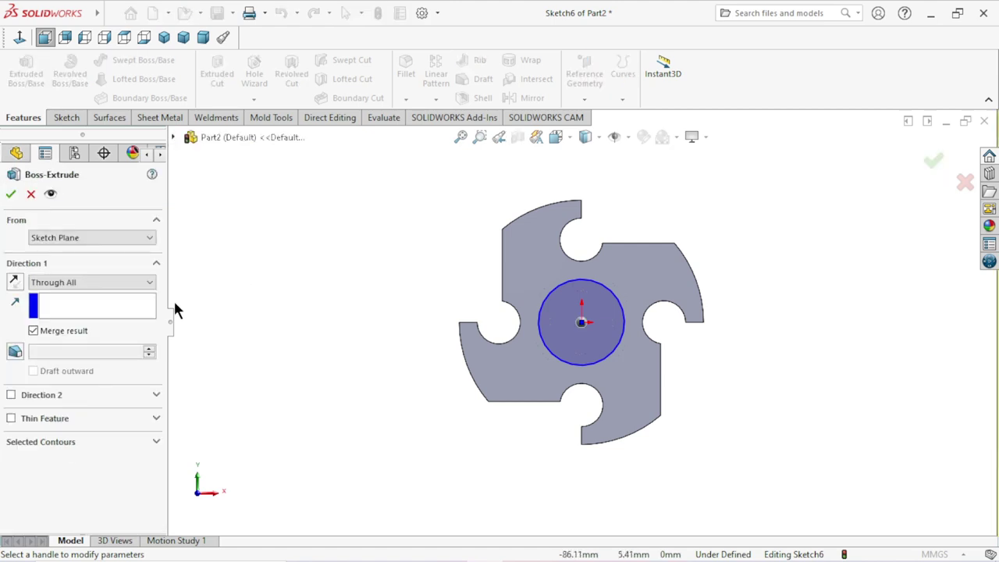
pyautogui.click(91, 287)
pyautogui.click(60, 294)
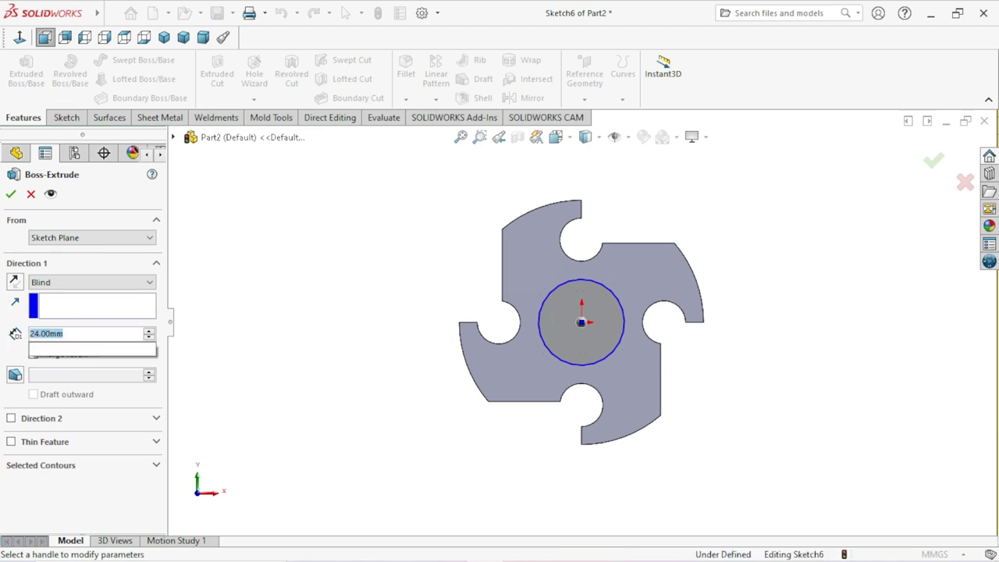
pyautogui.write('11')
pyautogui.press('Return')
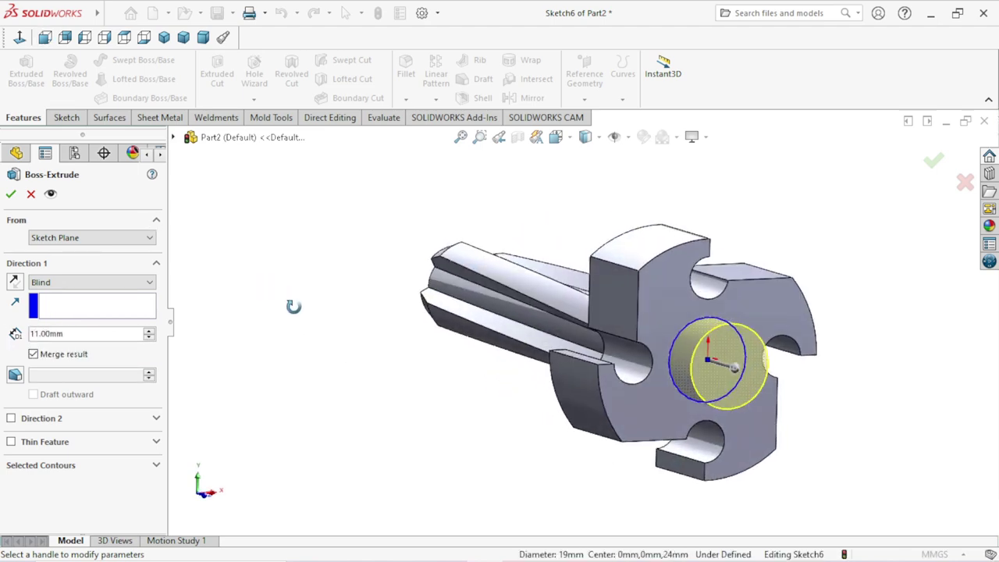
pyautogui.click(11, 195)
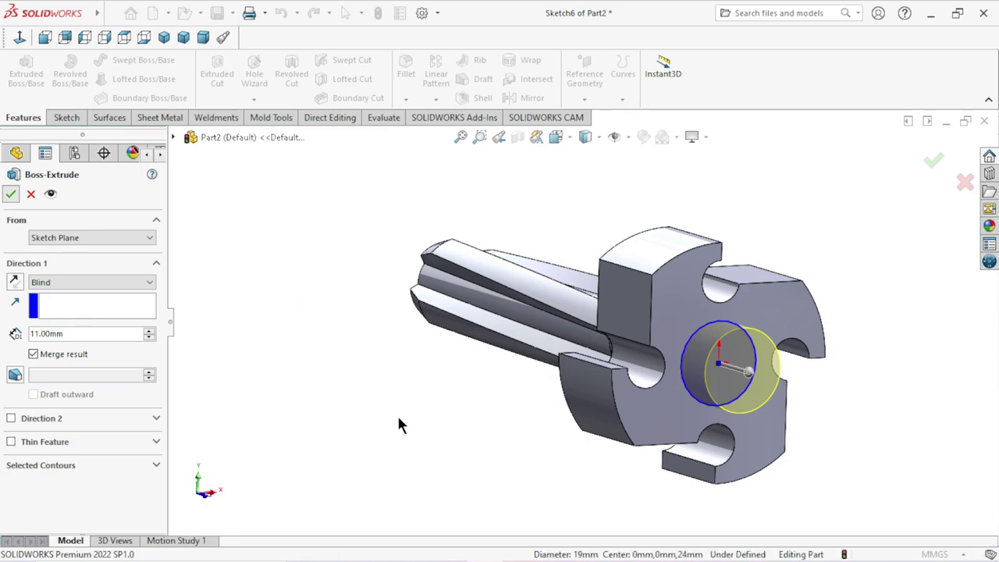
pyautogui.scroll(3, 535, 401)
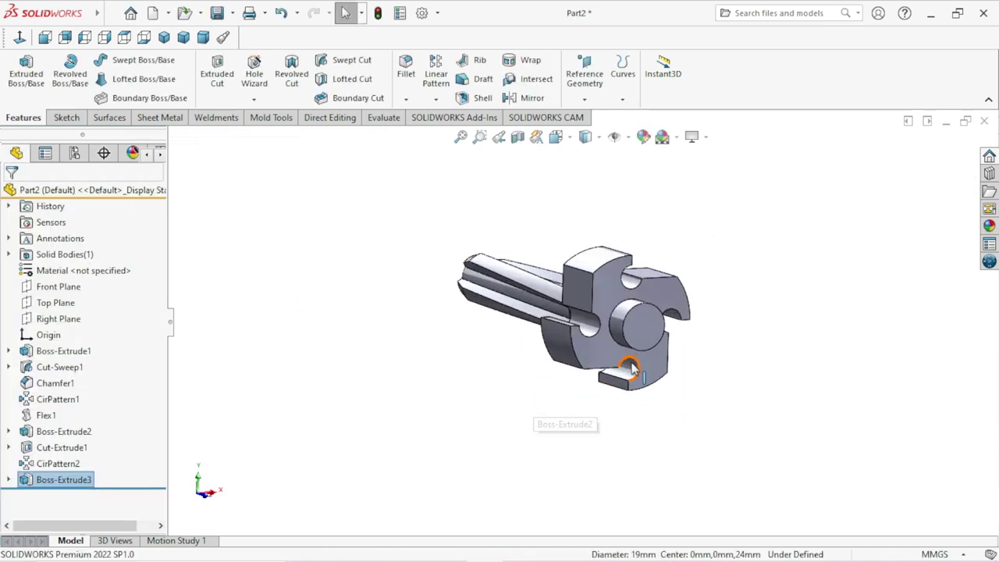
pyautogui.moveTo(763, 356)
pyautogui.mouseDown(button='middle')
pyautogui.moveTo(709, 352)
pyautogui.moveTo(663, 328)
pyautogui.mouseUp(button='middle')
# Chamfer the round boss's outer circular edge at 1.00 mm × 45°.
pyautogui.click(406, 101)
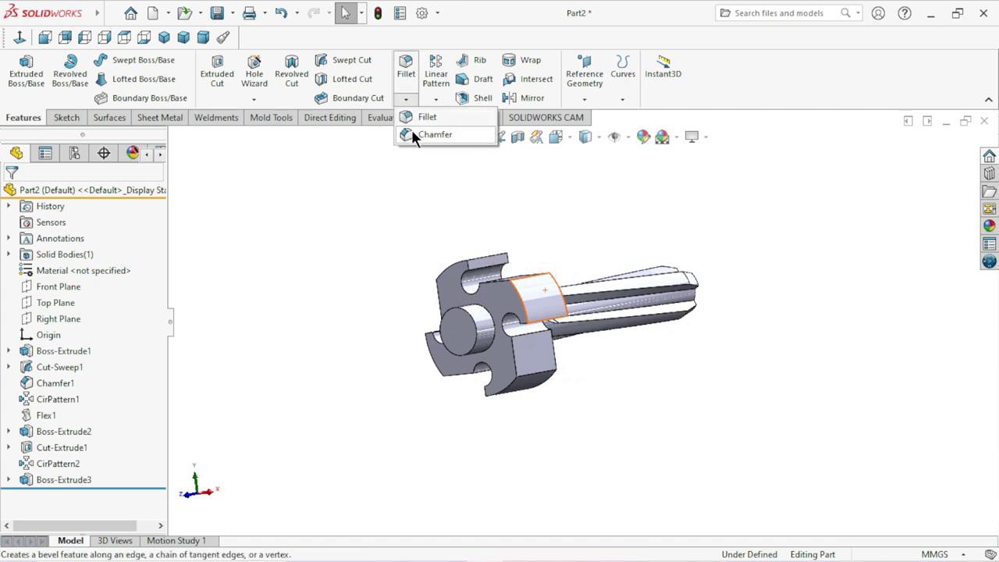
pyautogui.press('c')
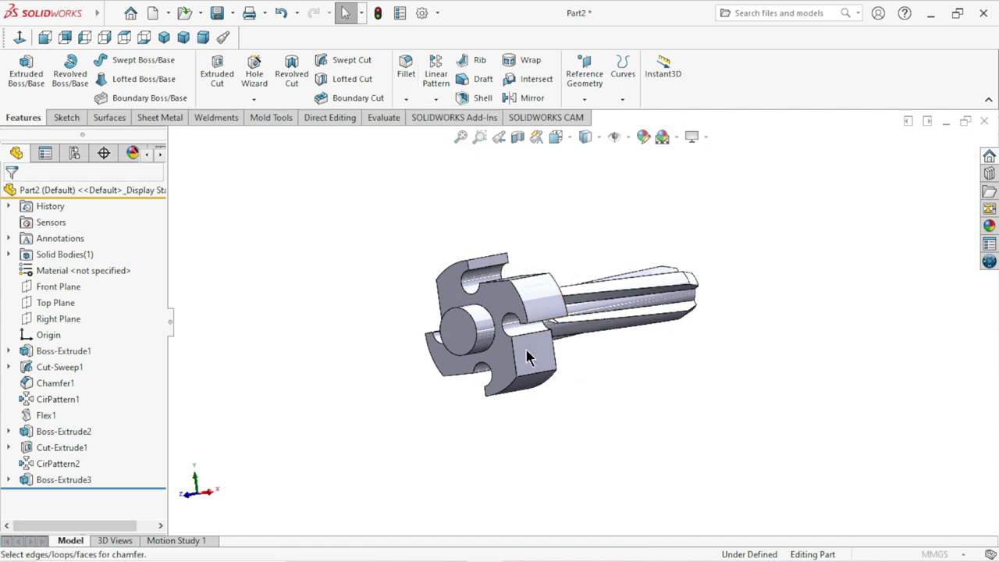
pyautogui.scroll(-2, 503, 332)
pyautogui.scroll(-2, 468, 324)
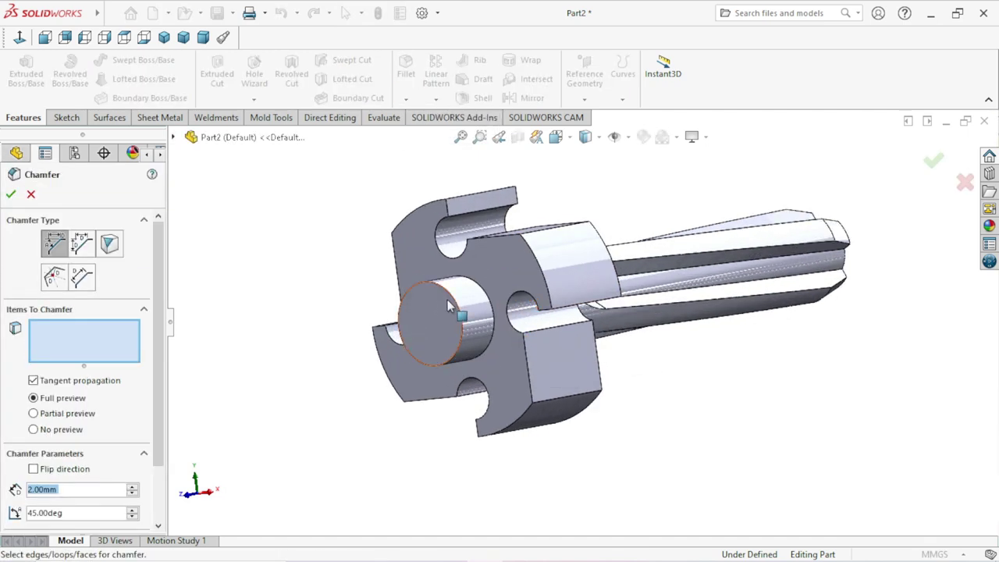
pyautogui.click(407, 325)
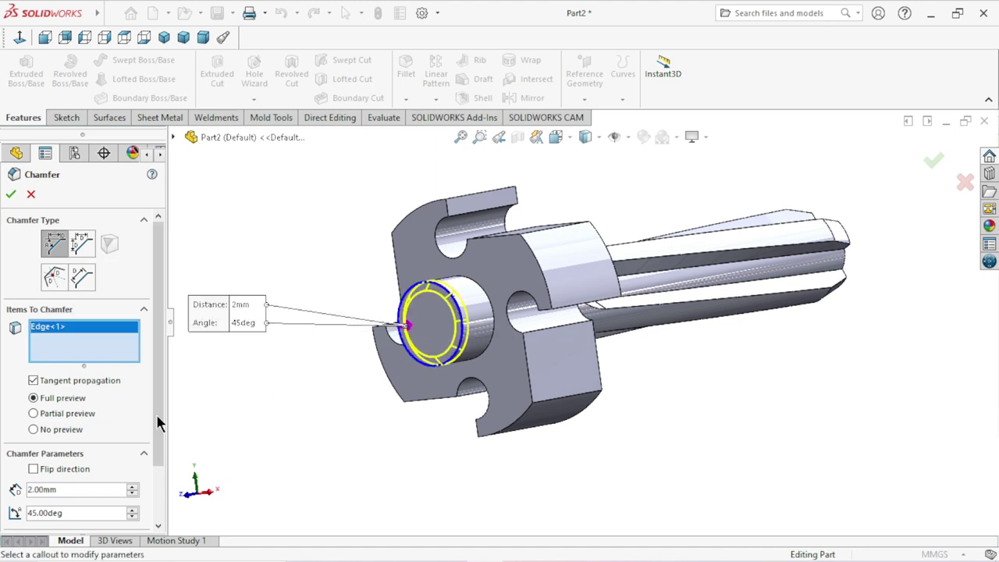
pyautogui.moveTo(157, 423); pyautogui.dragTo(155, 476)
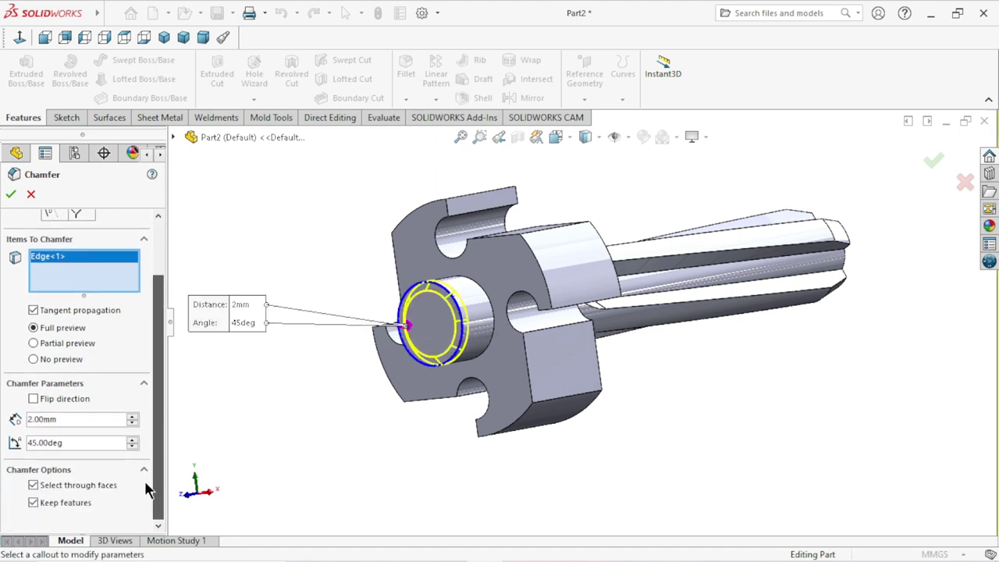
pyautogui.doubleClick(65, 419)
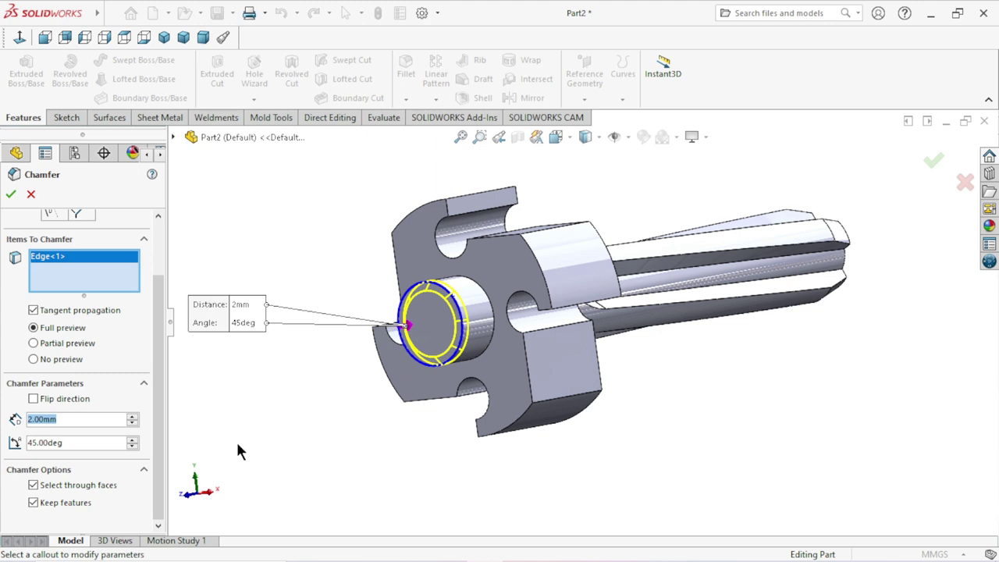
pyautogui.write('1')
pyautogui.press('Return')
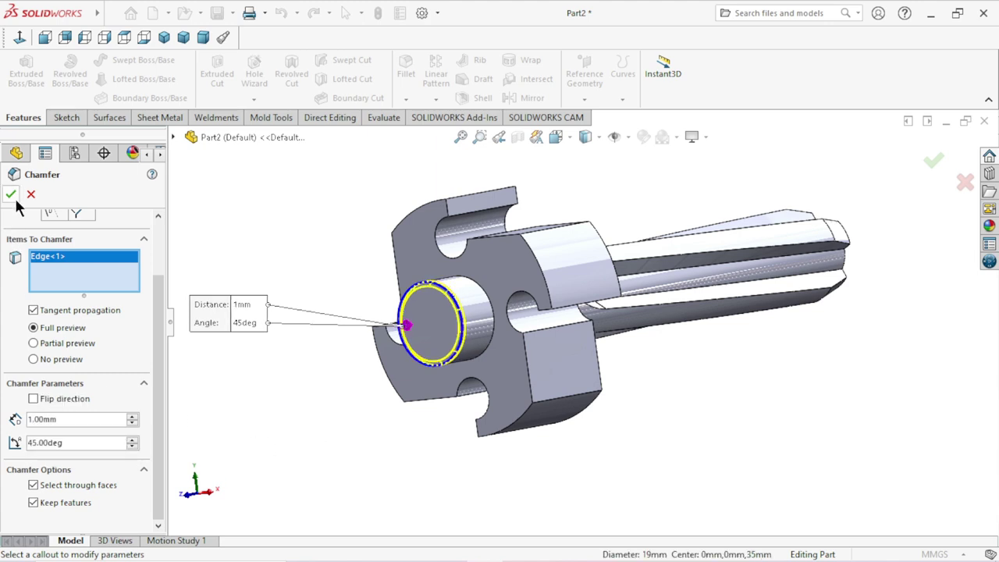
pyautogui.click(11, 195)
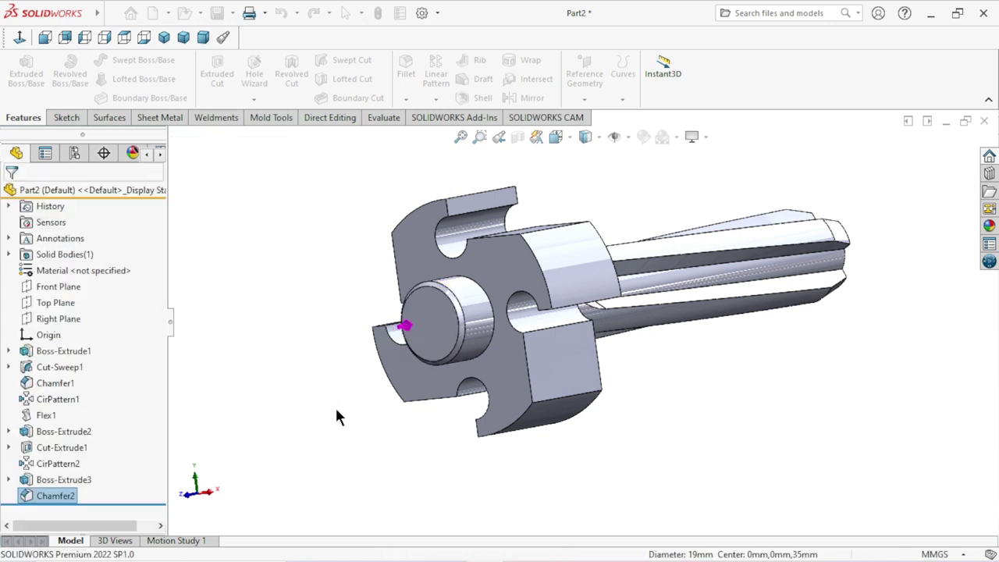
pyautogui.moveTo(617, 376); pyautogui.dragTo(613, 334, button='middle')
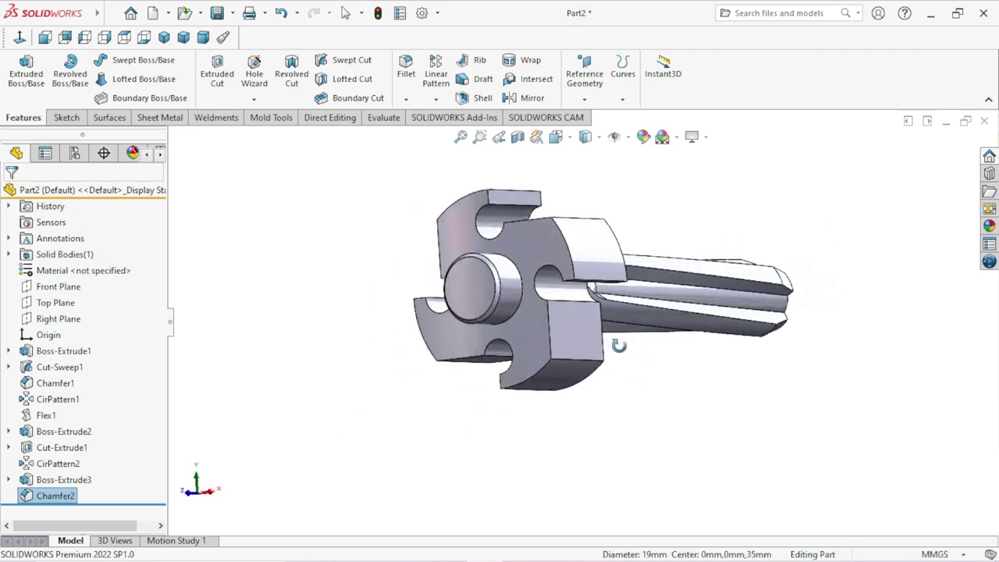
# Start a sketch on the boss end face and draw a circle centred on the origin.
pyautogui.click(599, 295)
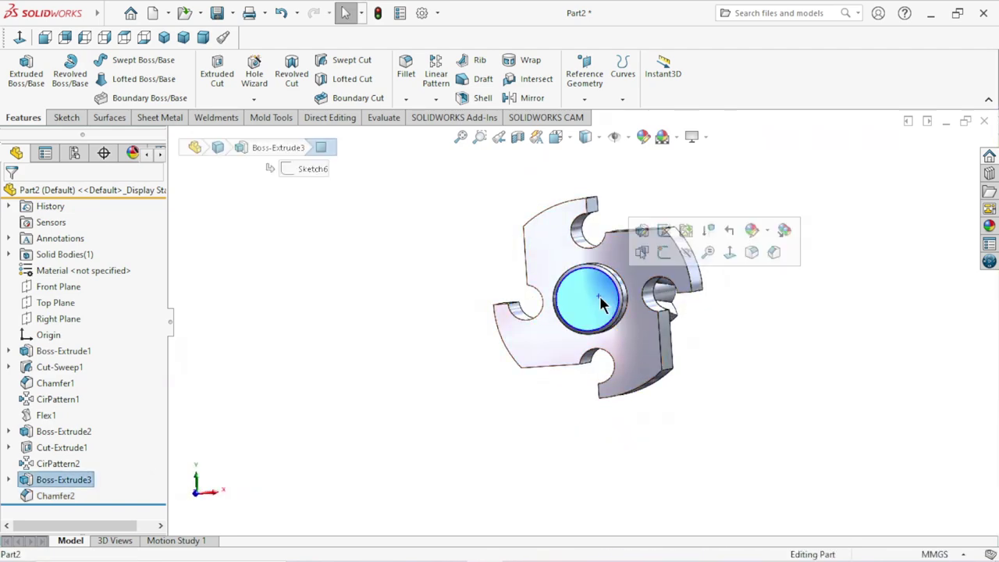
pyautogui.click(664, 252)
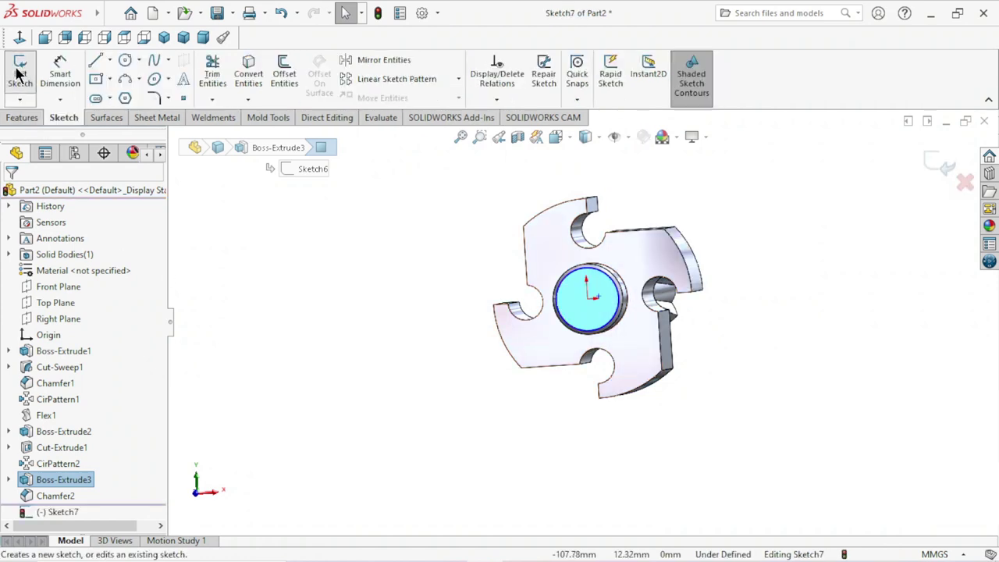
pyautogui.click(126, 60)
pyautogui.click(582, 322)
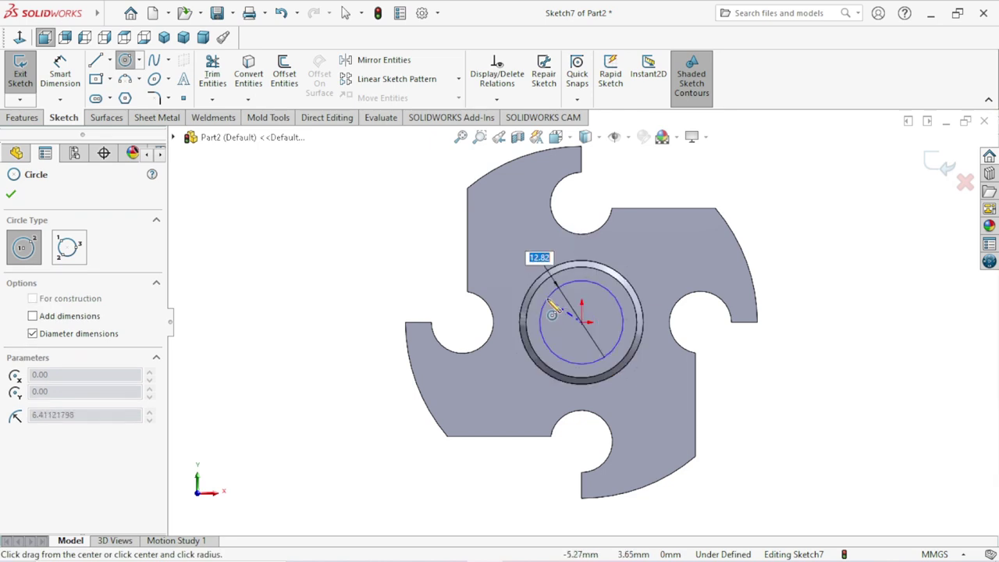
pyautogui.click(556, 312)
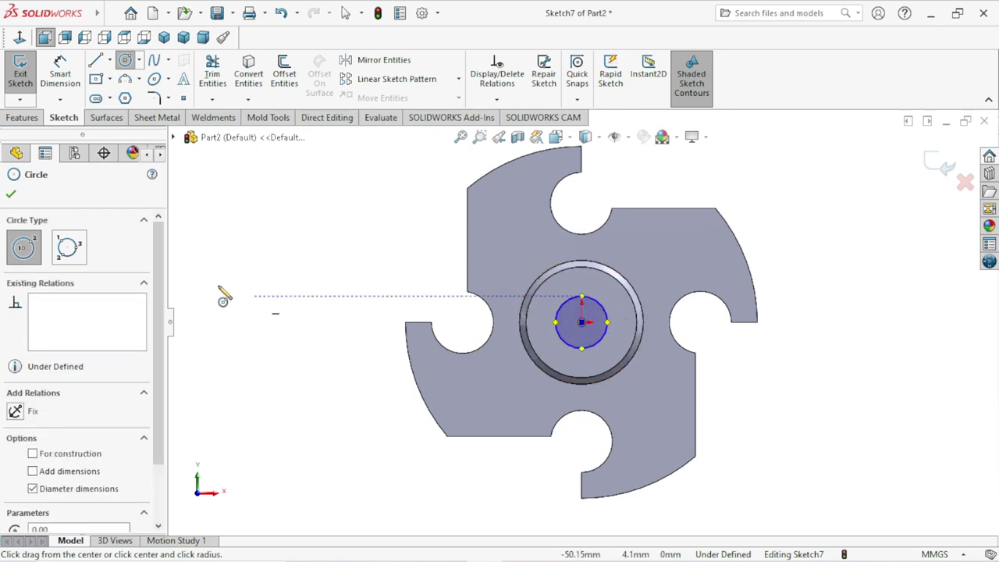
pyautogui.click(11, 193)
# Dimension the circle's diameter to 8.5 mm, fully defining the sketch.
pyautogui.click(59, 75)
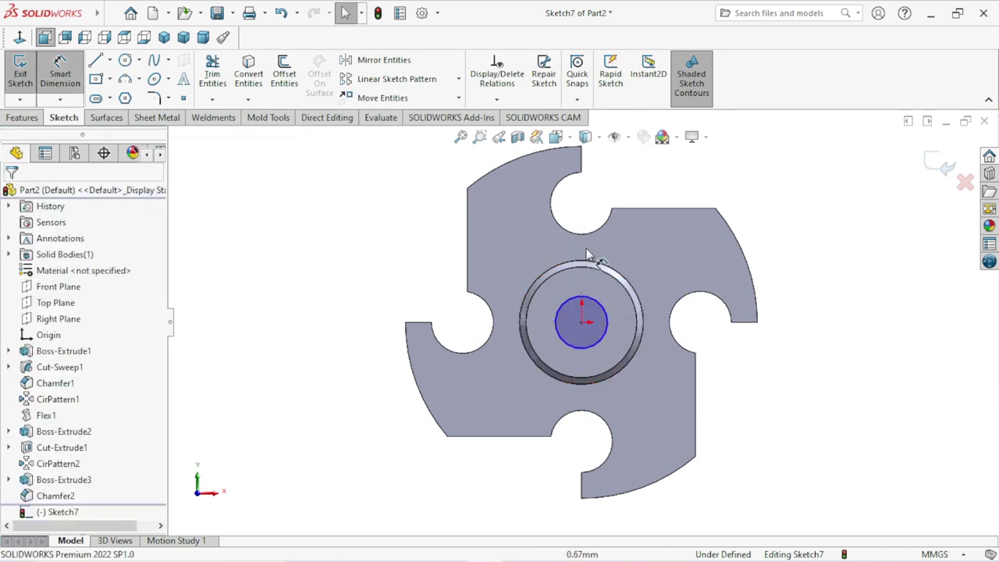
pyautogui.click(607, 323)
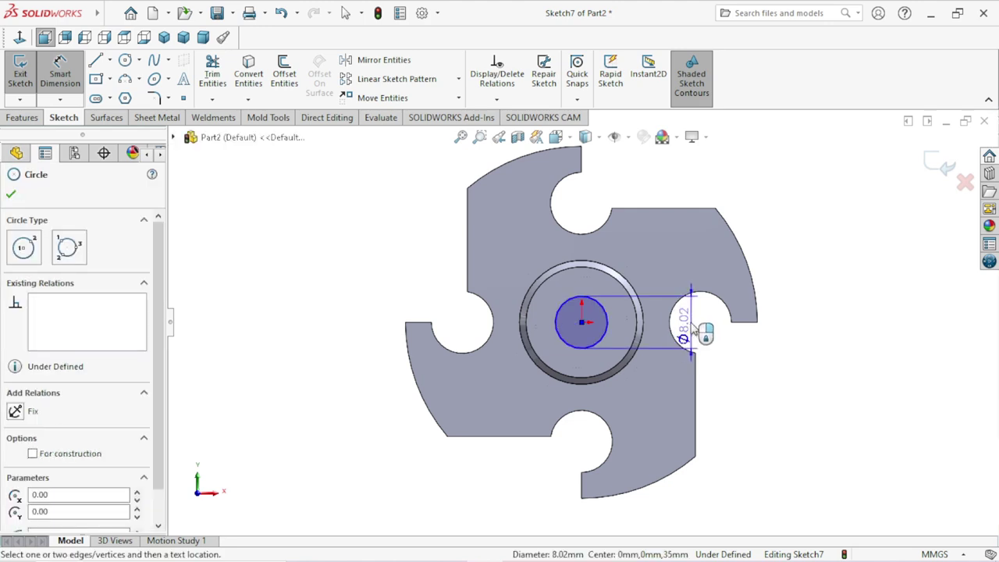
pyautogui.click(700, 334)
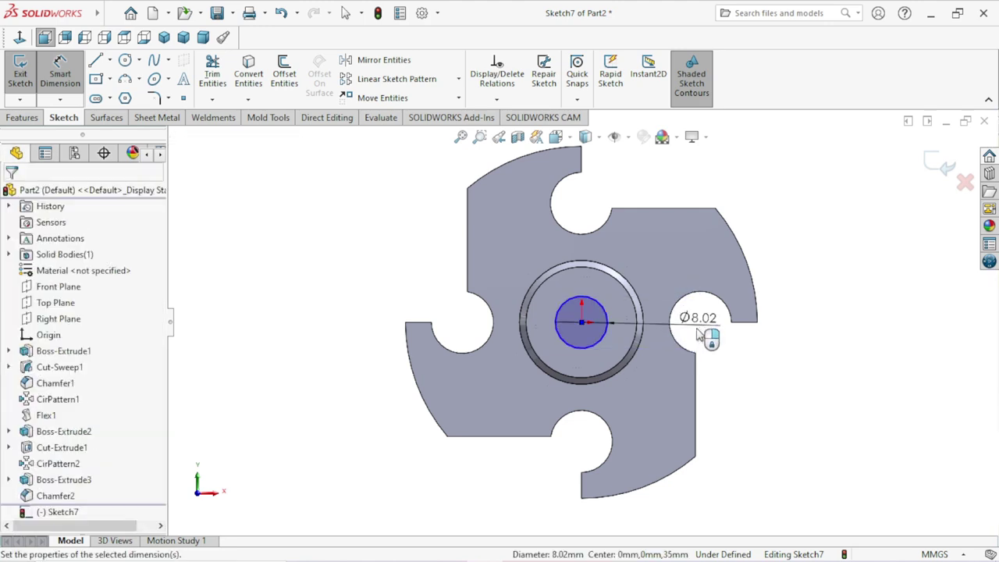
pyautogui.write('8.5')
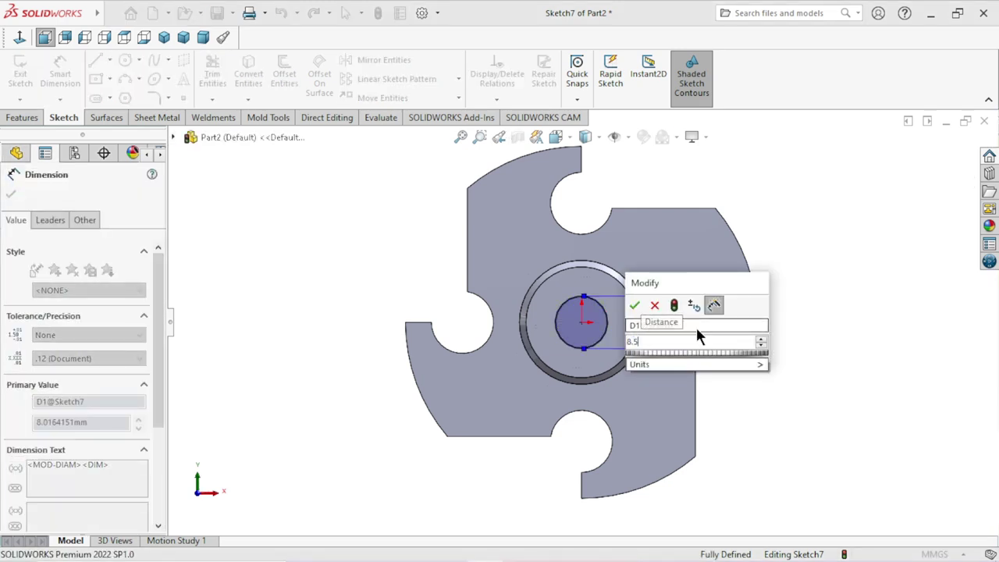
pyautogui.click(635, 304)
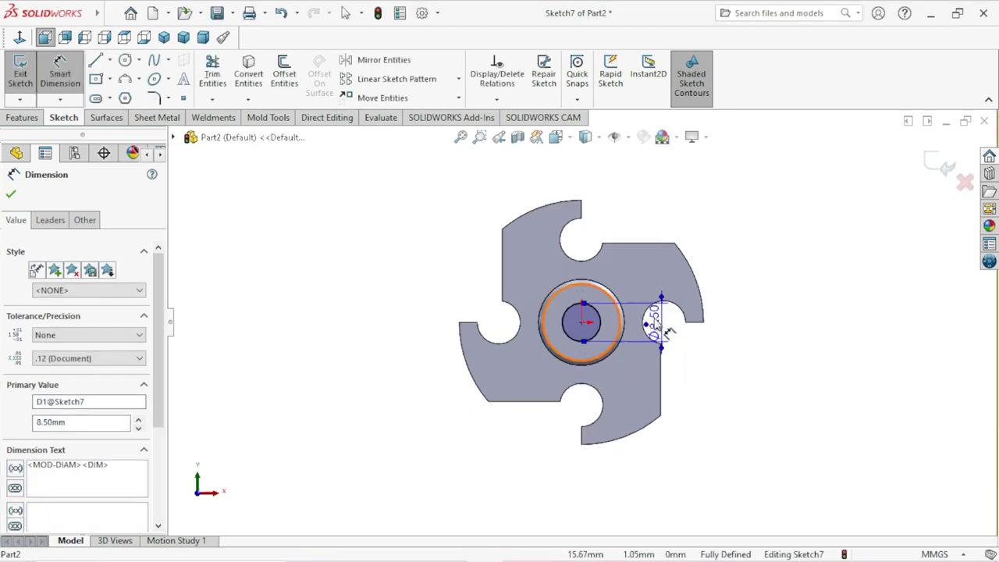
pyautogui.moveTo(667, 334)
pyautogui.mouseDown()
pyautogui.moveTo(753, 367)
pyautogui.moveTo(733, 368)
pyautogui.mouseUp()
pyautogui.click(736, 414)
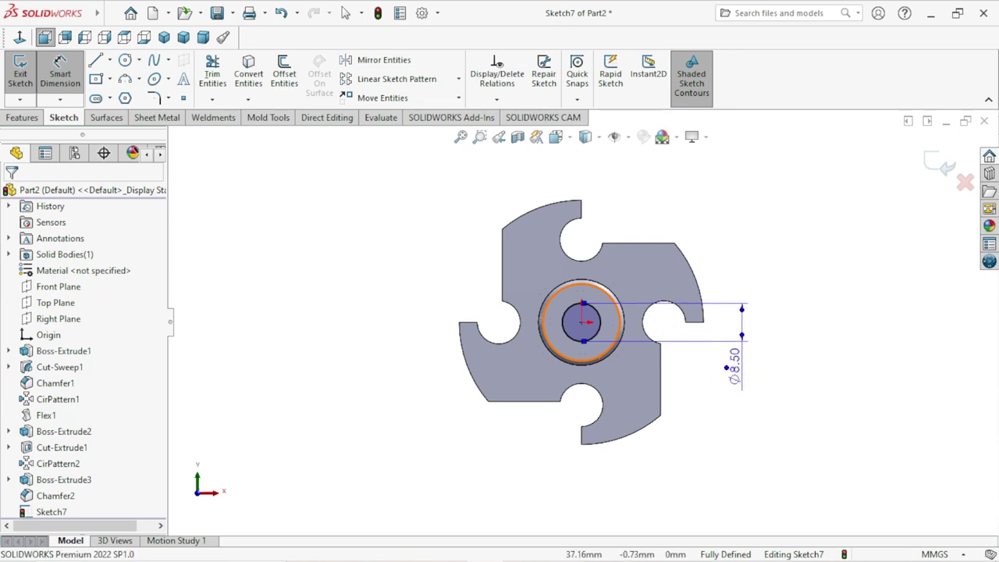
pyautogui.click(9, 119)
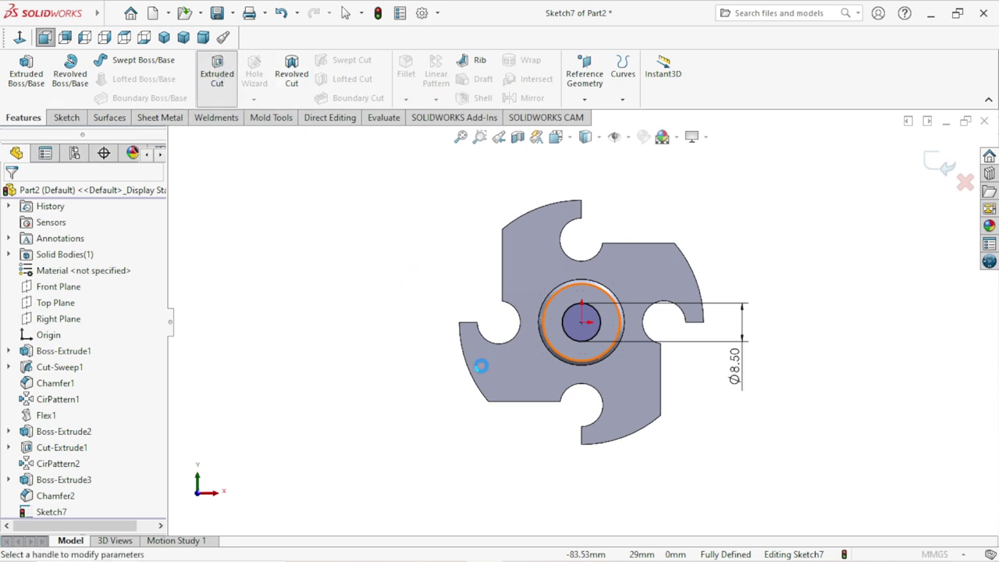
# Extrude-cut the Ø8.5 circle Through All to bore along the shaft, then inspect the bore.
pyautogui.click(126, 279)
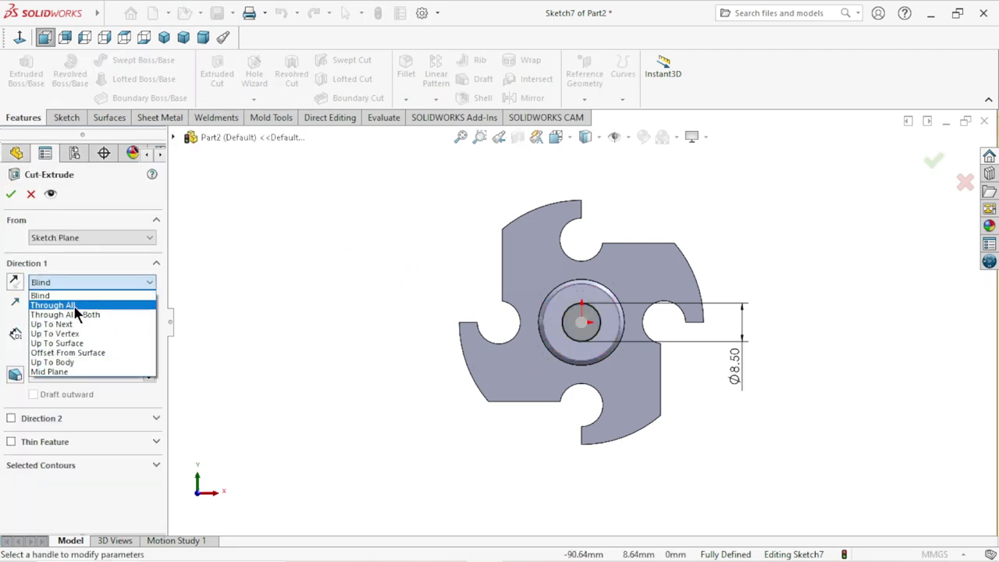
pyautogui.click(75, 306)
pyautogui.scroll(3, 483, 366)
pyautogui.scroll(2, 491, 357)
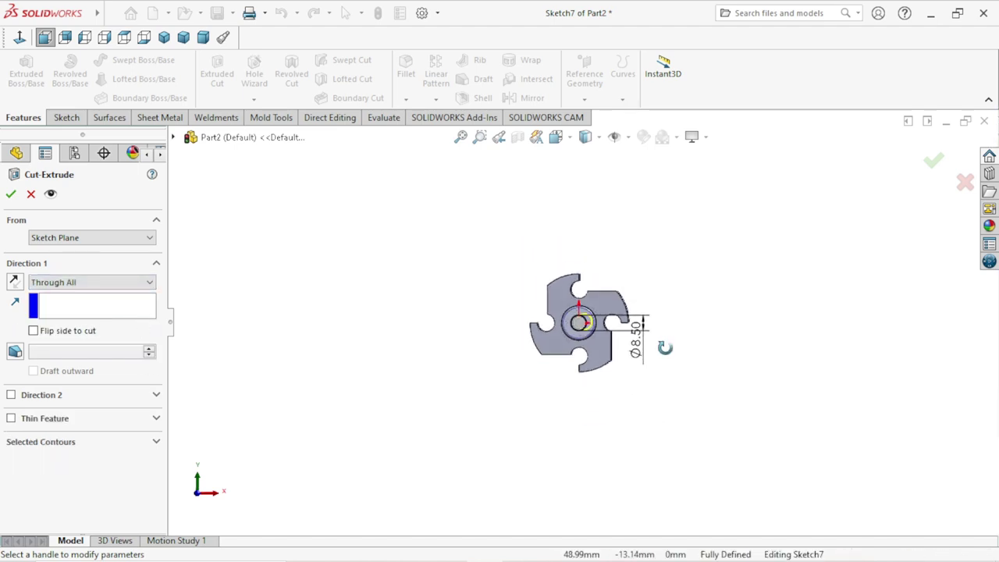
pyautogui.moveTo(664, 347)
pyautogui.mouseDown(button='middle')
pyautogui.moveTo(586, 414)
pyautogui.moveTo(553, 383)
pyautogui.moveTo(602, 385)
pyautogui.mouseUp(button='middle')
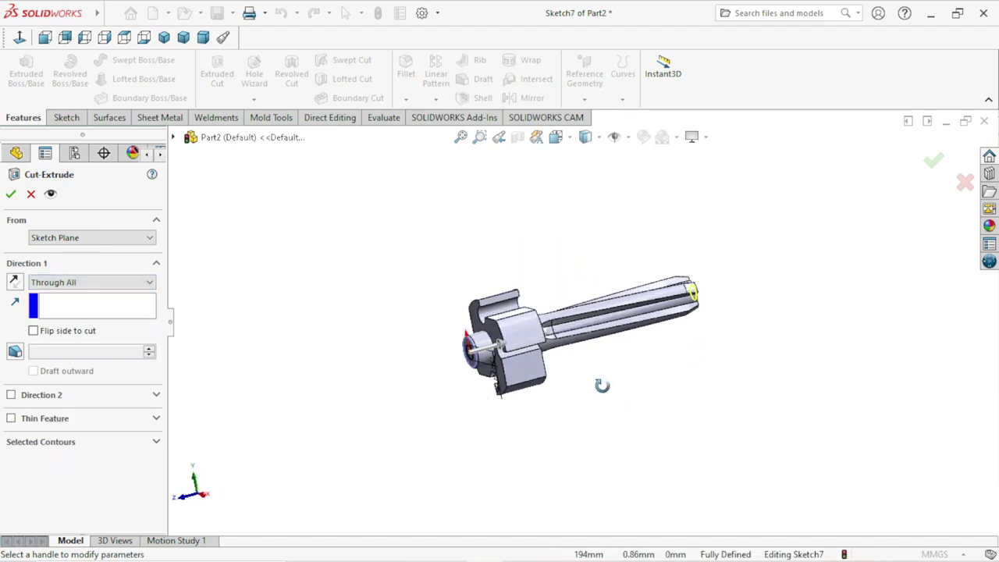
pyautogui.click(11, 194)
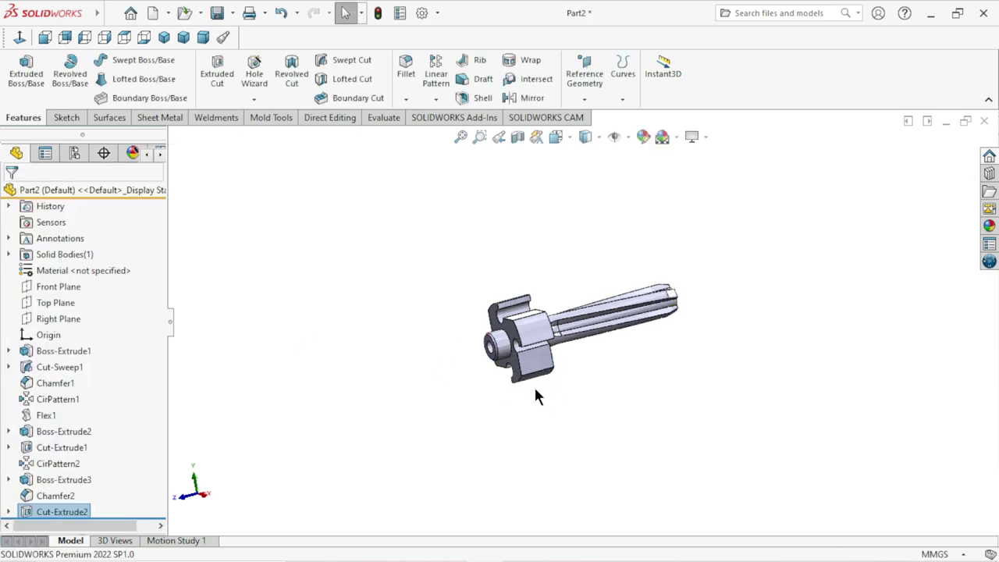
pyautogui.scroll(-4, 585, 331)
pyautogui.moveTo(639, 348); pyautogui.dragTo(519, 378, button='middle')
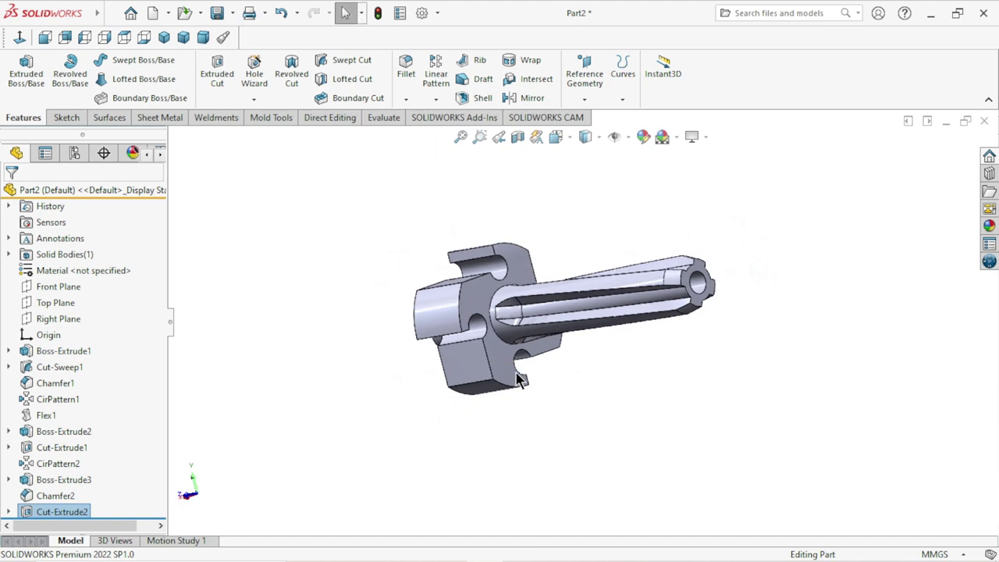
# Chamfer the Ø8.5 bore face 1 mm × 45° and orbit to inspect the result.
pyautogui.click(406, 101)
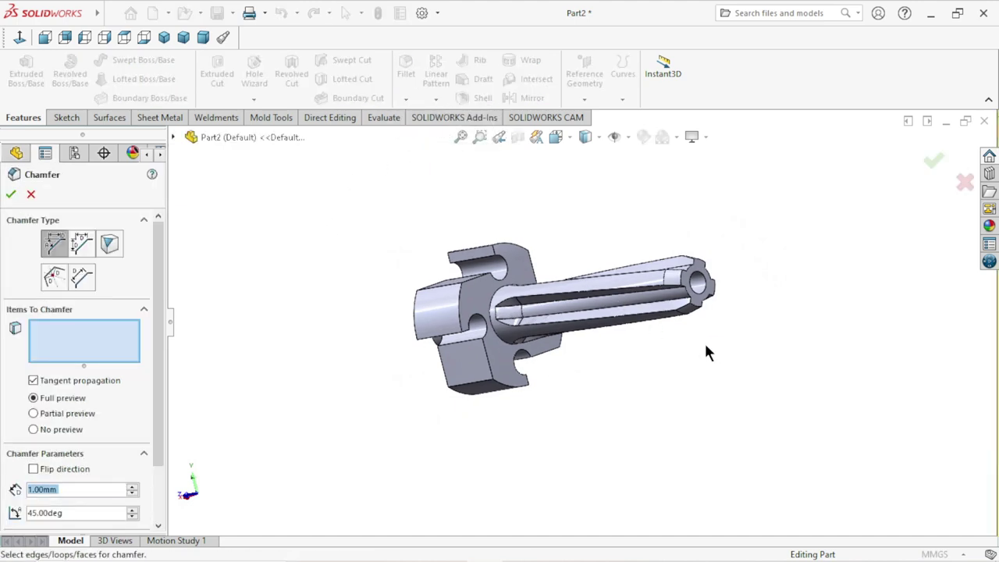
pyautogui.scroll(-3, 691, 320)
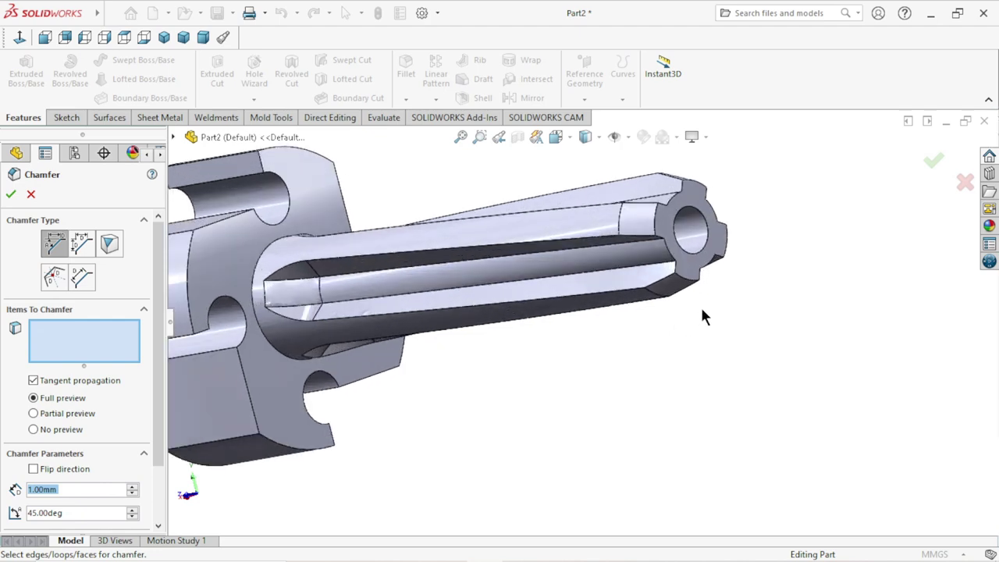
pyautogui.click(691, 227)
pyautogui.scroll(5, 589, 346)
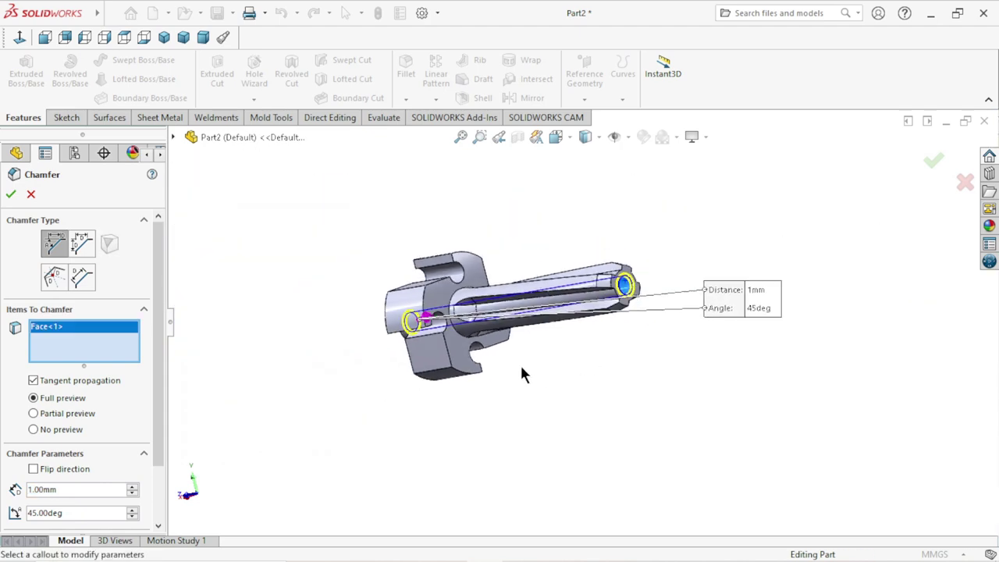
pyautogui.moveTo(519, 362)
pyautogui.mouseDown(button='middle')
pyautogui.moveTo(627, 364)
pyautogui.moveTo(271, 346)
pyautogui.mouseUp(button='middle')
pyautogui.click(11, 194)
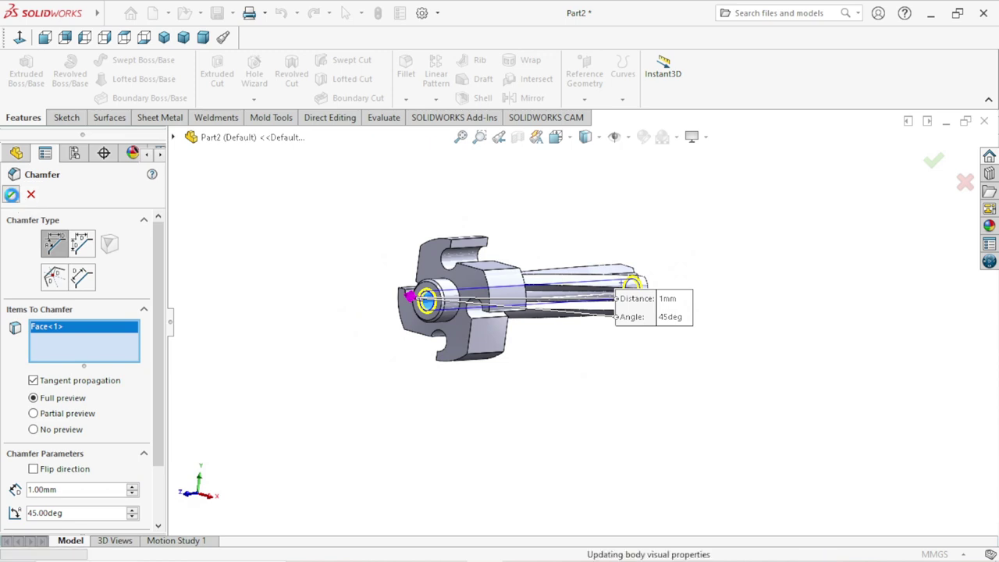
pyautogui.scroll(-3, 481, 330)
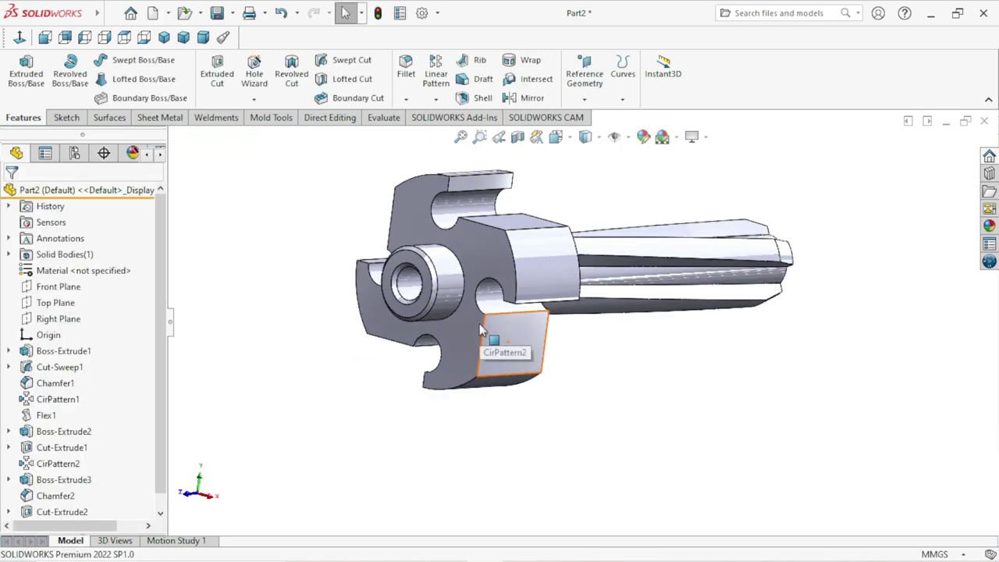
pyautogui.scroll(3, 604, 350)
pyautogui.moveTo(630, 332)
pyautogui.mouseDown(button='middle')
pyautogui.moveTo(652, 320)
pyautogui.moveTo(578, 331)
pyautogui.moveTo(585, 346)
pyautogui.moveTo(609, 351)
pyautogui.moveTo(682, 301)
pyautogui.moveTo(684, 333)
pyautogui.moveTo(654, 345)
pyautogui.mouseUp(button='middle')
pyautogui.scroll(-2, 549, 345)
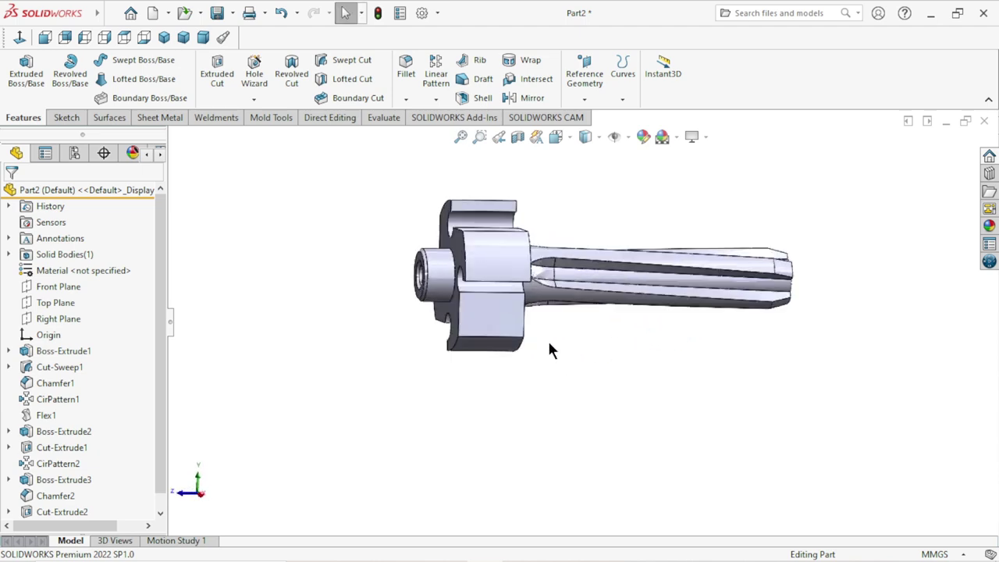
pyautogui.moveTo(558, 346); pyautogui.dragTo(591, 397, button='middle')
pyautogui.scroll(2, 591, 386)
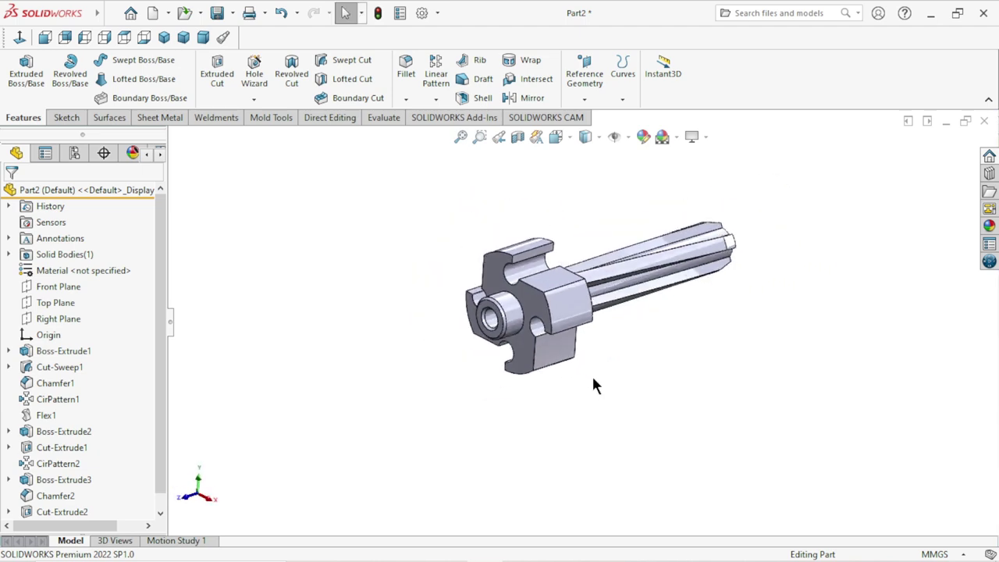
# Apply Plain Carbon Steel as the part material and orbit to view the hub.
pyautogui.rightClick(89, 274)
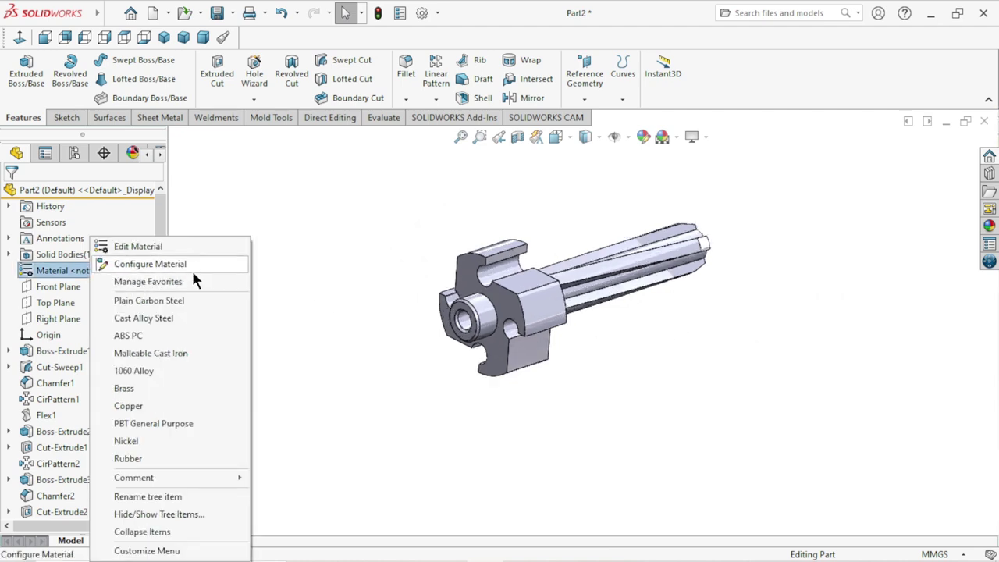
pyautogui.click(174, 300)
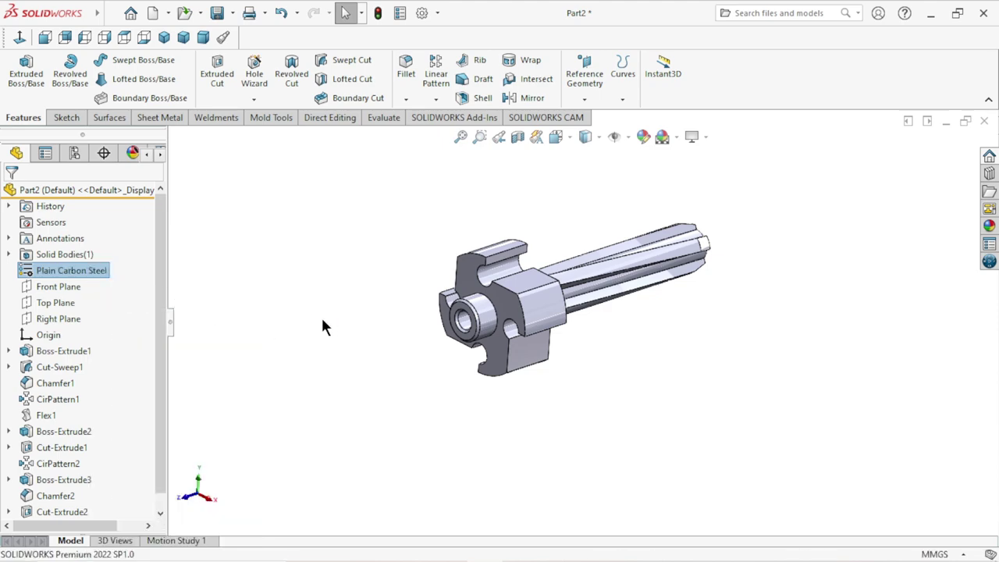
pyautogui.scroll(-2, 567, 341)
pyautogui.moveTo(568, 340)
pyautogui.mouseDown(button='middle')
pyautogui.moveTo(551, 337)
pyautogui.moveTo(698, 350)
pyautogui.moveTo(682, 372)
pyautogui.moveTo(751, 336)
pyautogui.moveTo(814, 330)
pyautogui.moveTo(660, 291)
pyautogui.mouseUp(button='middle')
pyautogui.scroll(-2, 660, 291)
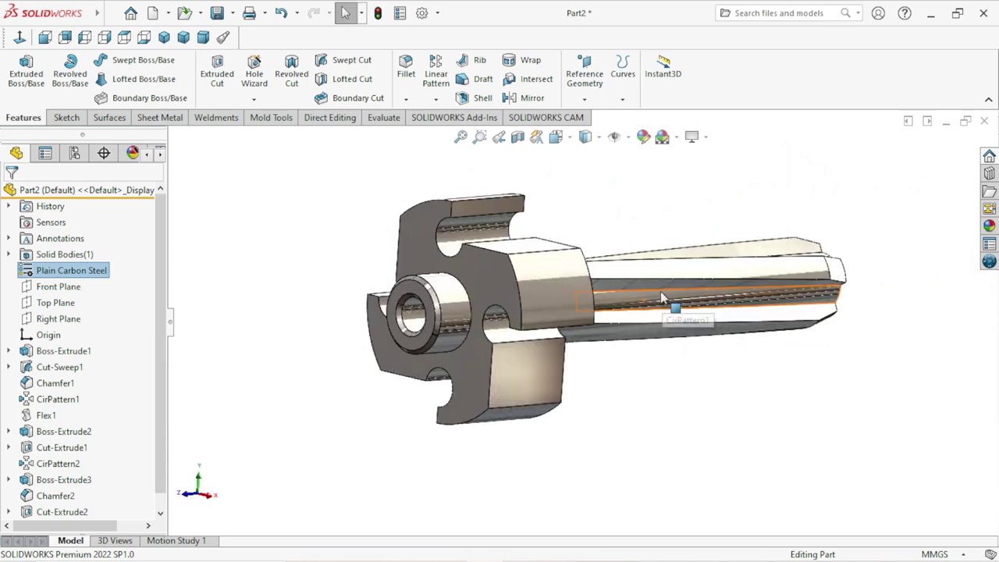
pyautogui.click(625, 409)
pyautogui.moveTo(650, 379); pyautogui.dragTo(624, 346, button='middle')
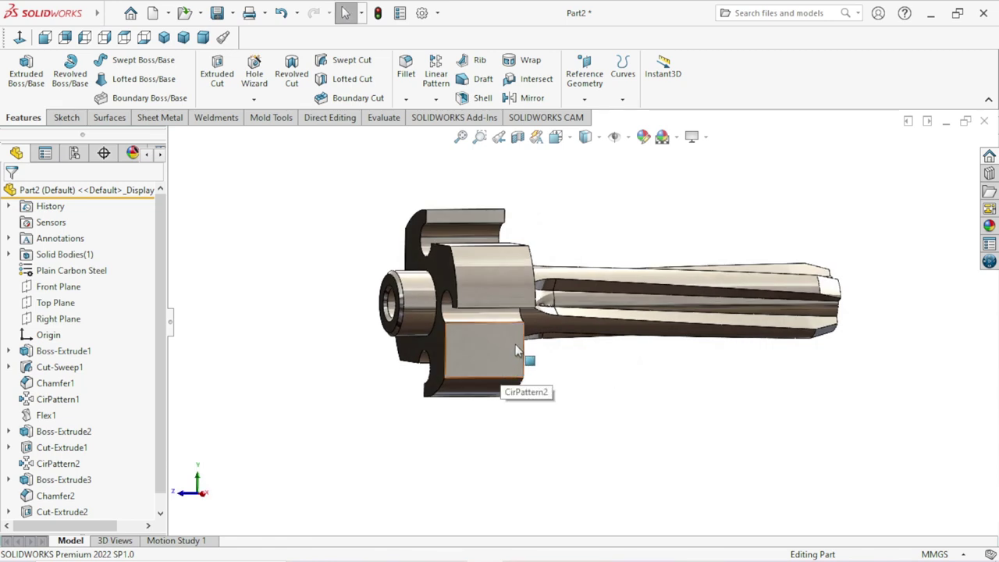
pyautogui.scroll(-1, 516, 350)
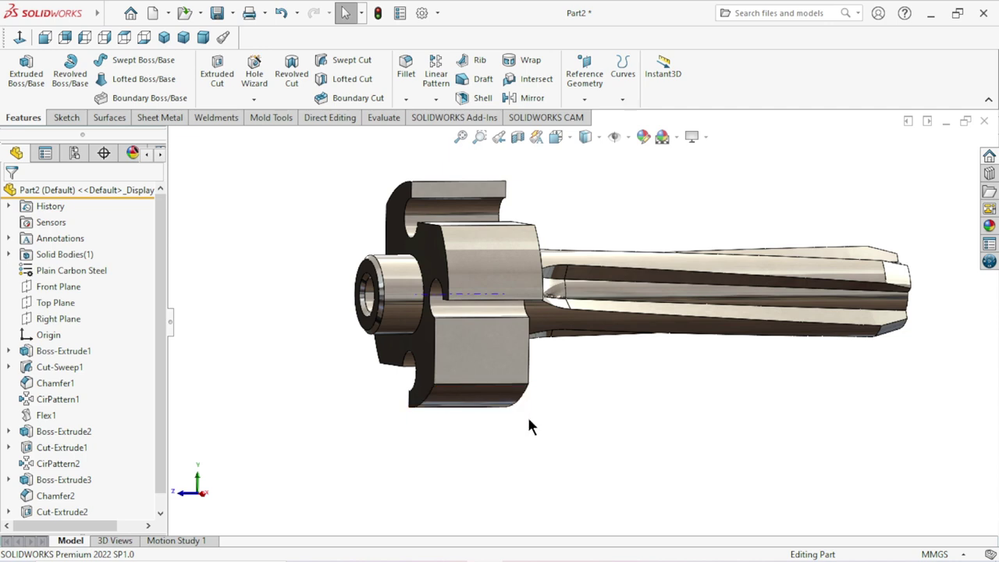
pyautogui.scroll(-1, 527, 413)
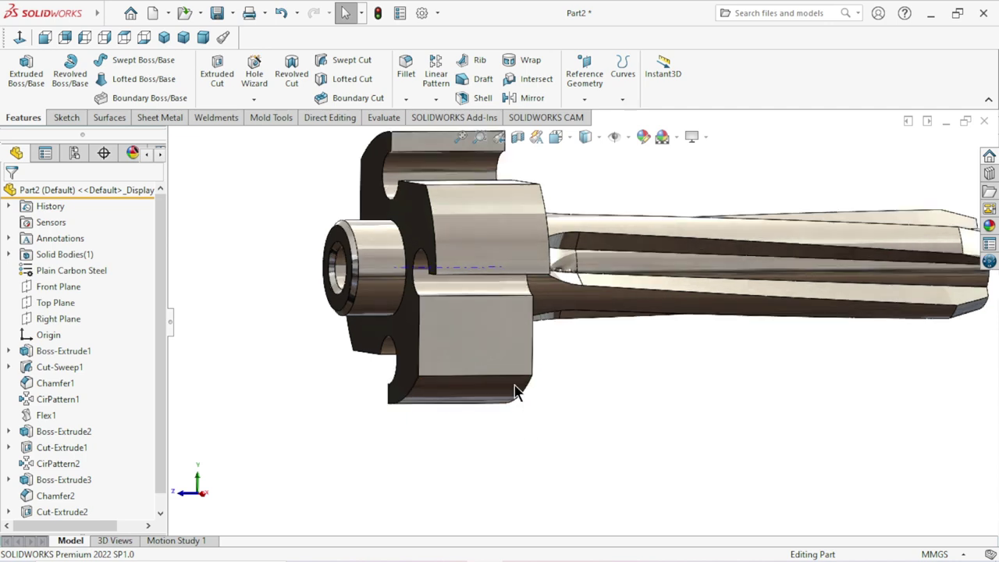
# Start a sketch on the flat notch face and draw a small circle on it.
pyautogui.click(499, 345)
pyautogui.click(564, 302)
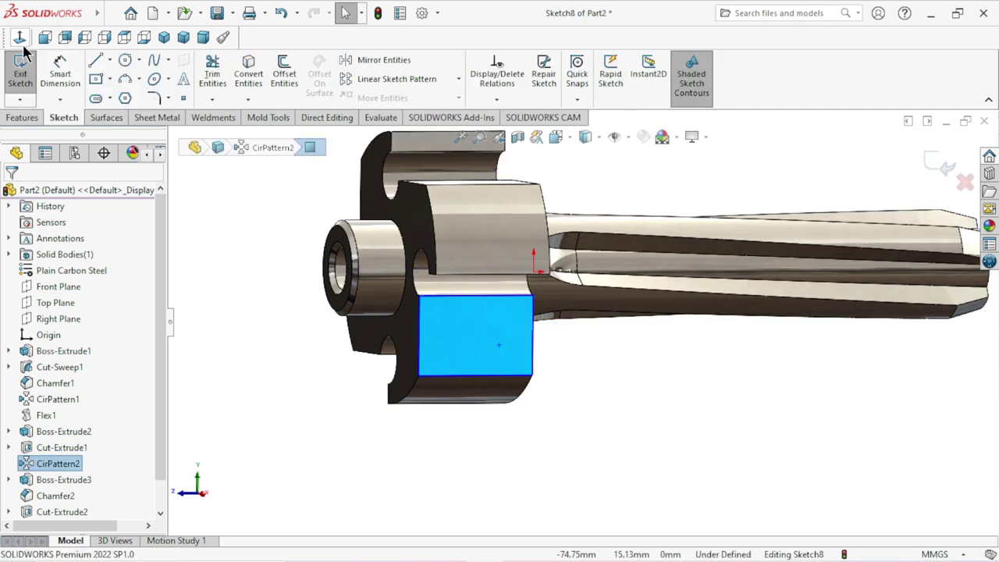
pyautogui.scroll(-1, 483, 375)
pyautogui.scroll(-1, 484, 328)
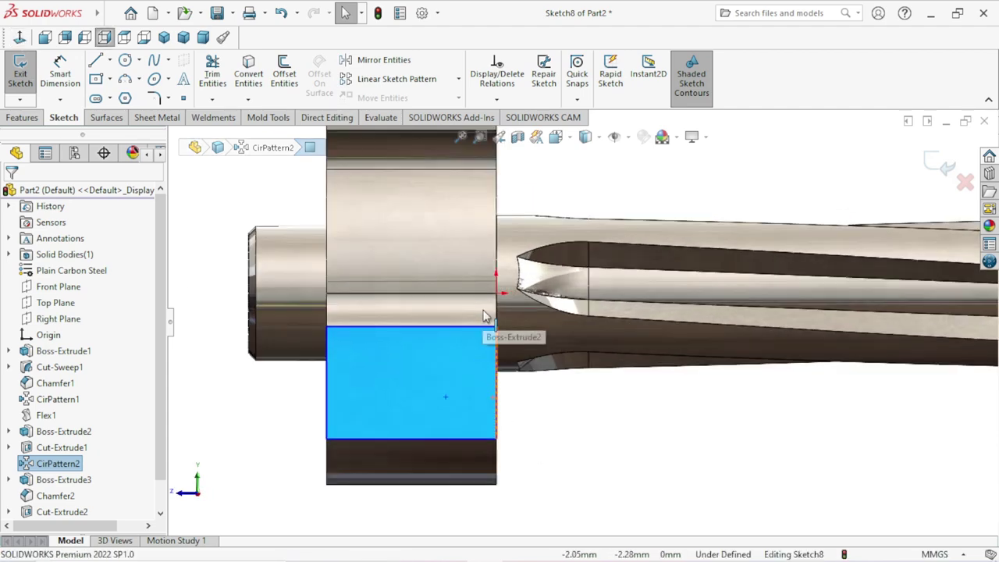
pyautogui.scroll(-1, 530, 406)
pyautogui.scroll(-1, 501, 378)
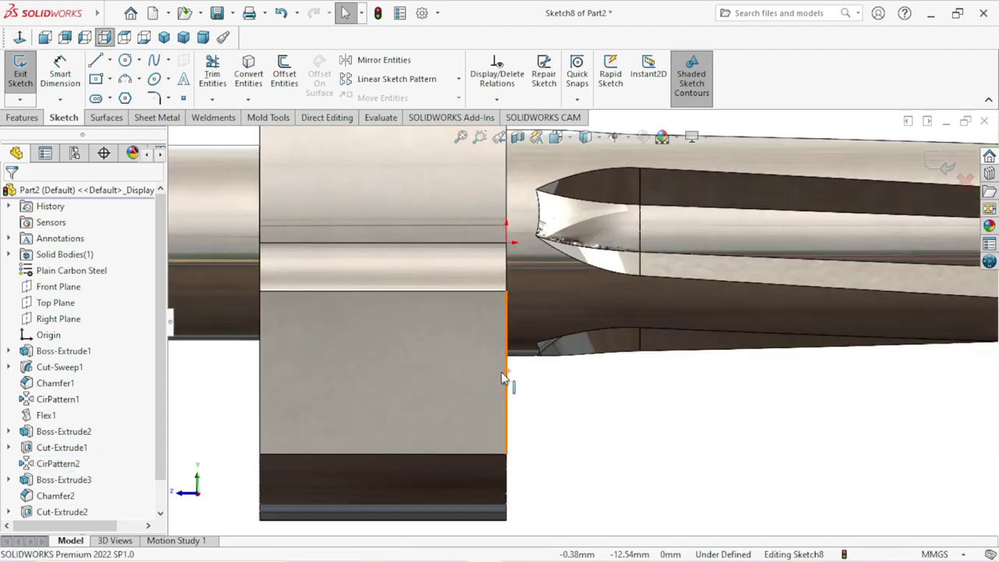
pyautogui.click(124, 62)
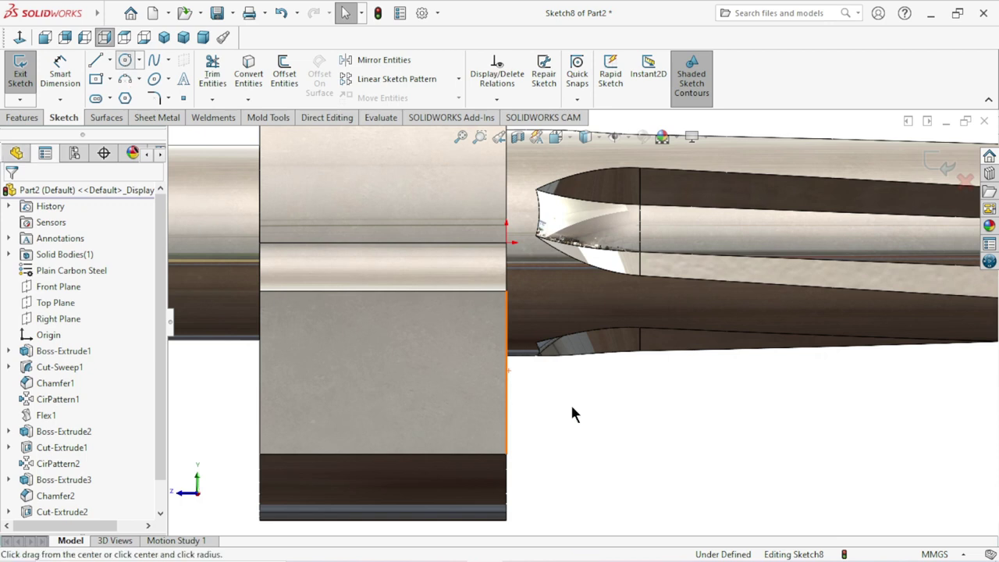
pyautogui.scroll(-1, 488, 339)
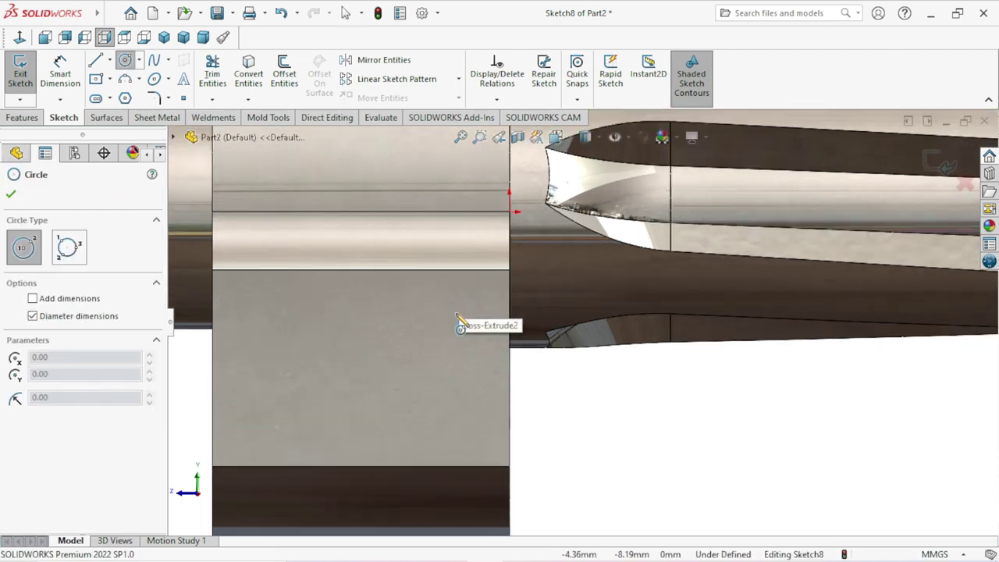
pyautogui.click(457, 315)
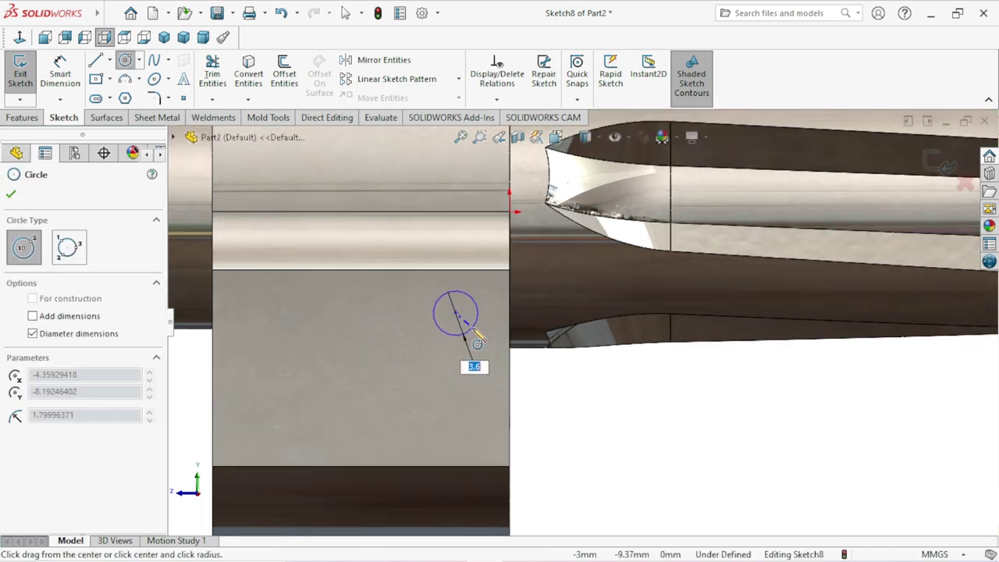
pyautogui.click(478, 335)
pyautogui.rightClick(565, 404)
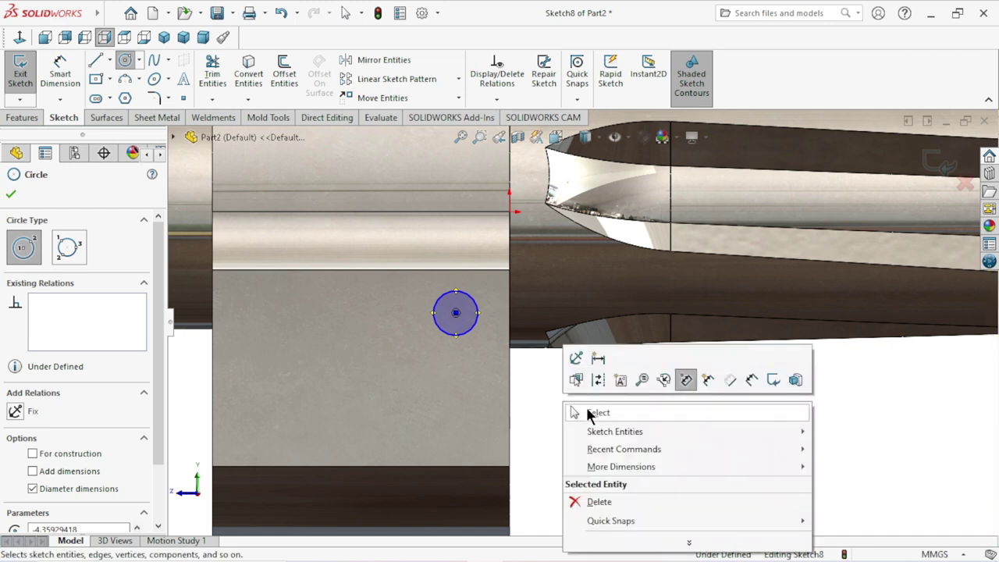
pyautogui.click(598, 413)
pyautogui.scroll(-1, 486, 367)
# Dimension the circle's diameter to 3.2 mm.
pyautogui.click(75, 84)
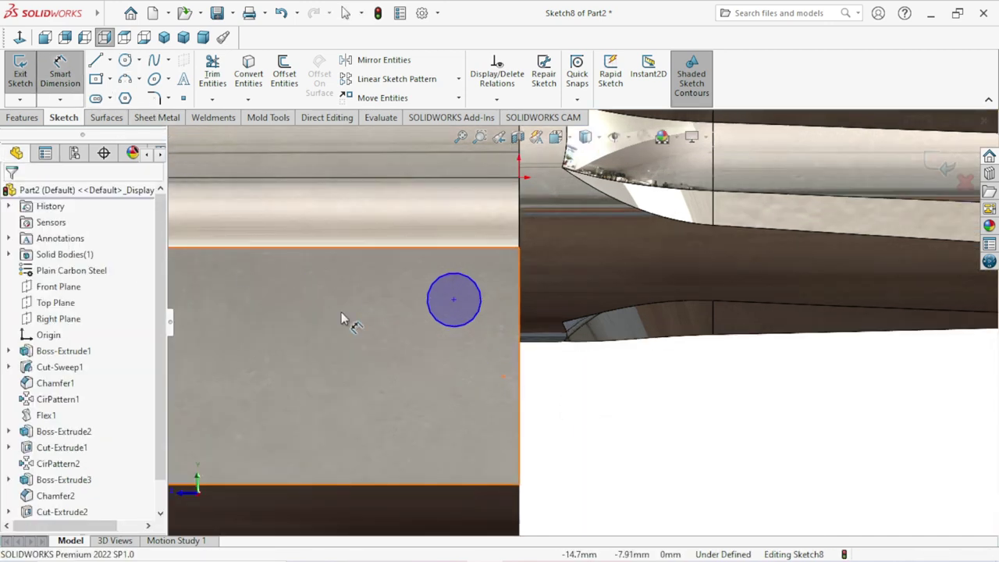
pyautogui.click(474, 318)
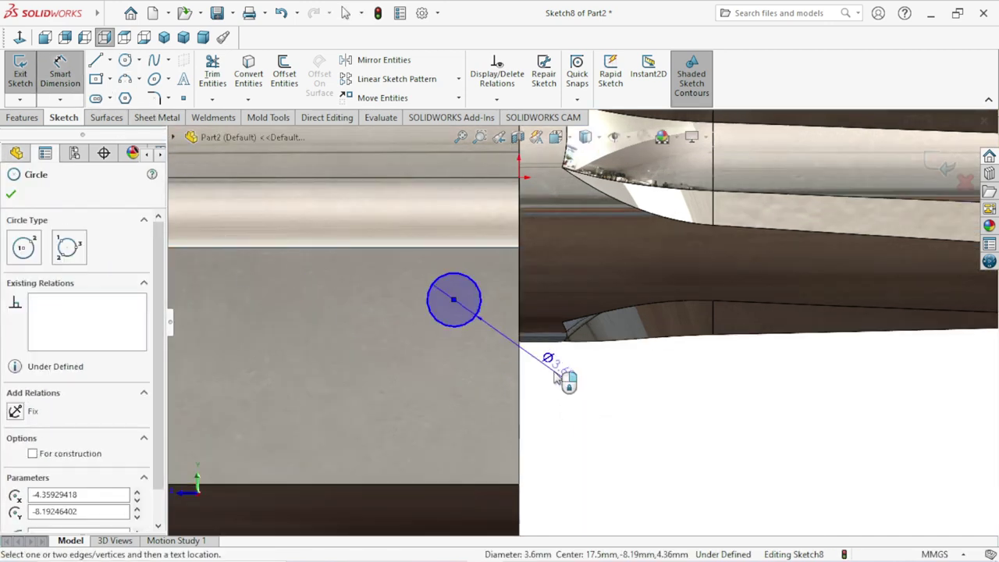
pyautogui.click(556, 376)
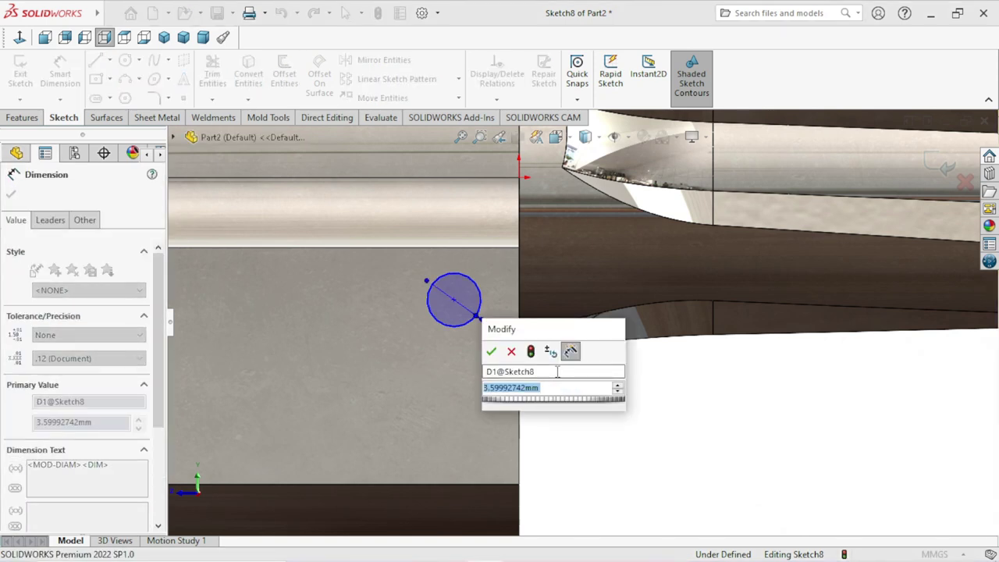
pyautogui.write('3.2')
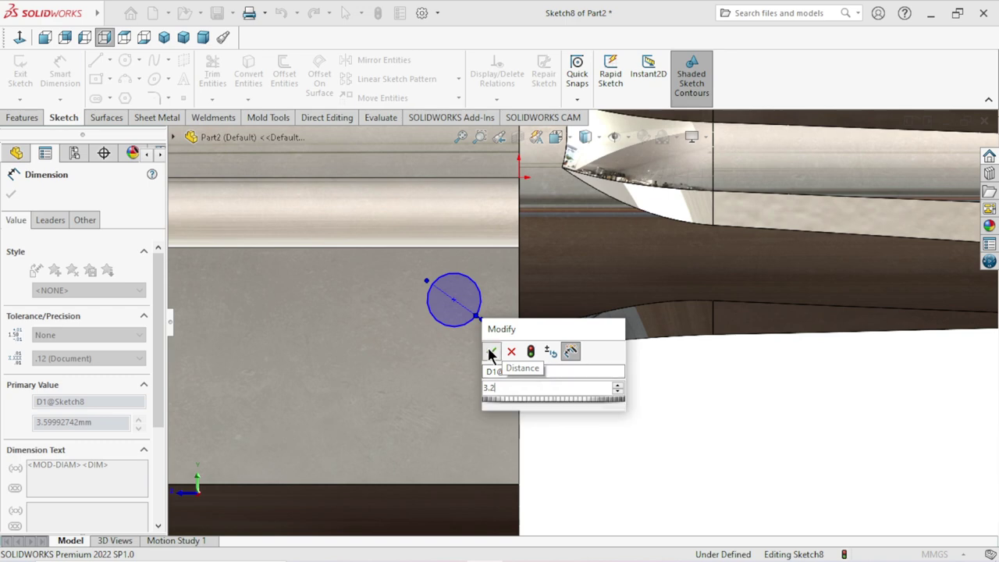
pyautogui.click(490, 352)
pyautogui.scroll(2, 555, 409)
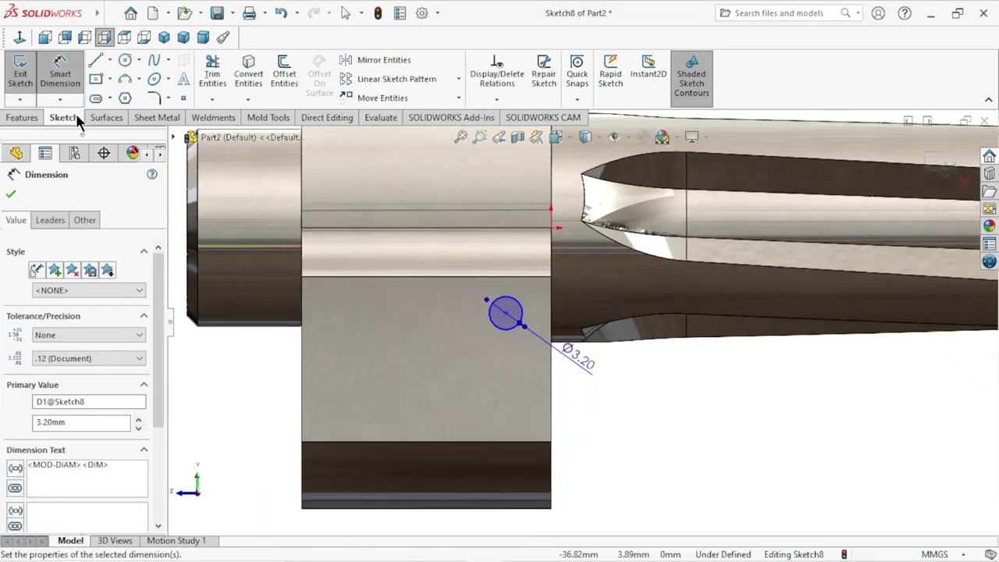
pyautogui.scroll(-1, 524, 313)
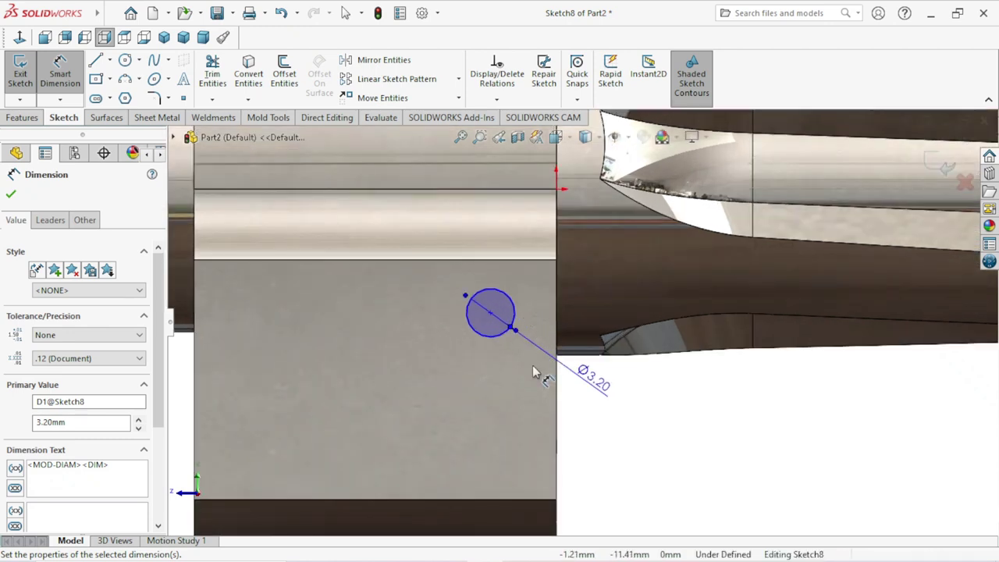
# Locate the circle's centre 5 mm below the face's top edge.
pyautogui.click(491, 259)
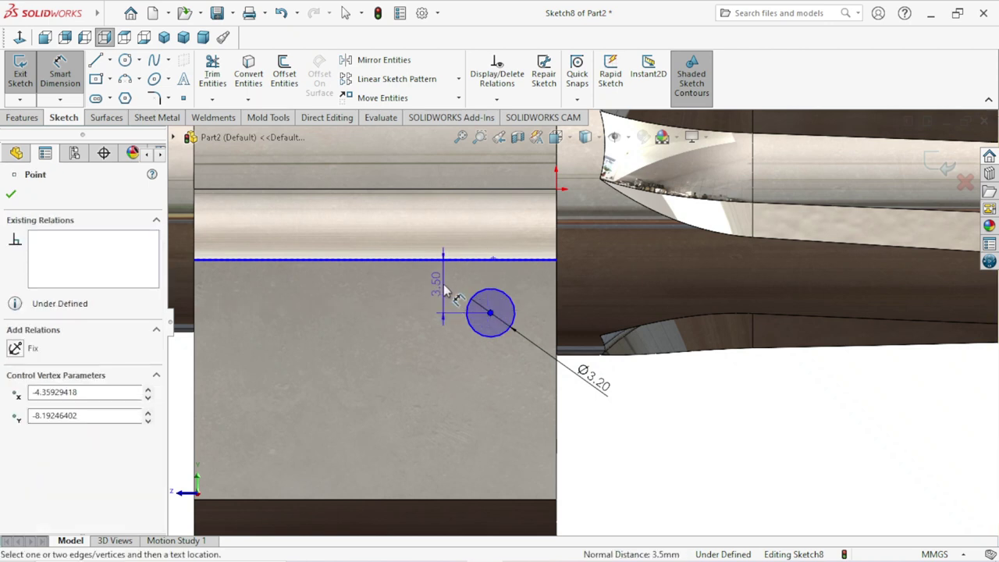
pyautogui.click(449, 289)
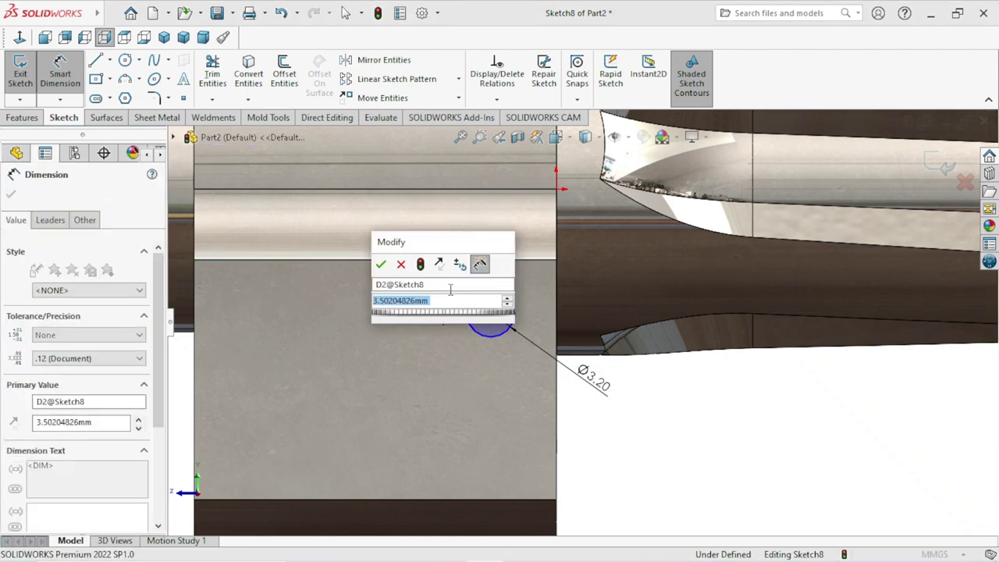
pyautogui.write('5')
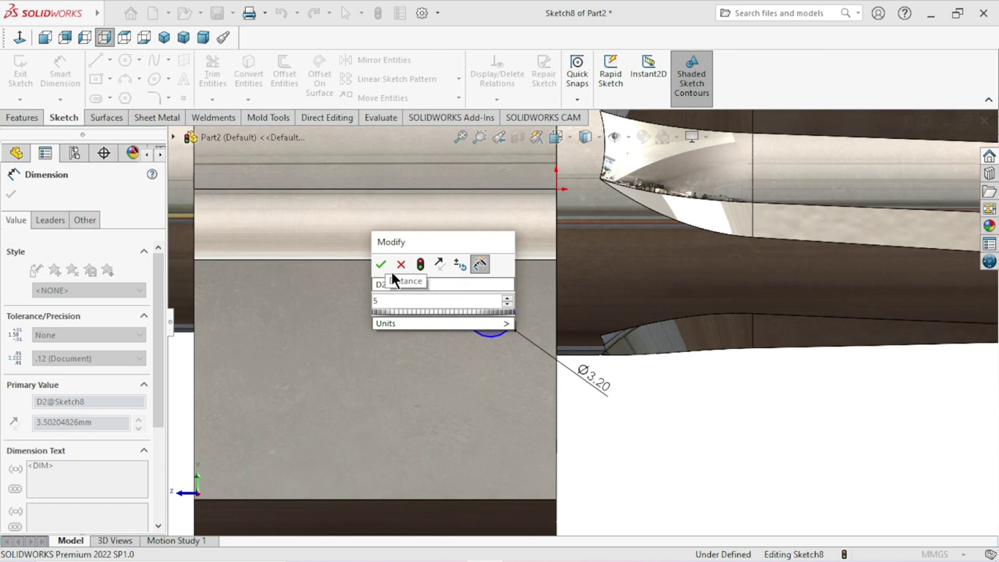
pyautogui.click(380, 264)
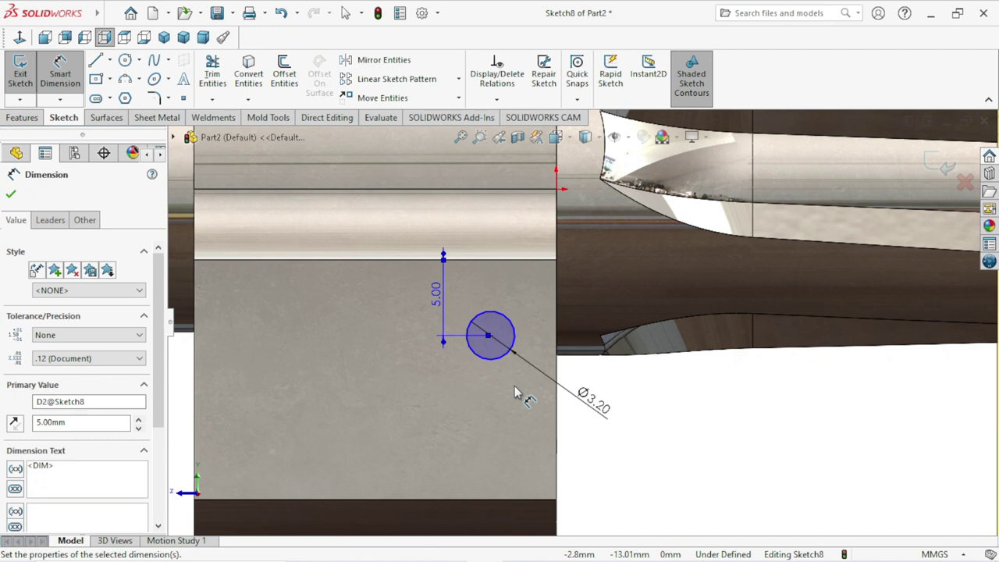
# Locate the circle's centre 7.4 mm from the face's right edge, fully defining the sketch.
pyautogui.click(70, 87)
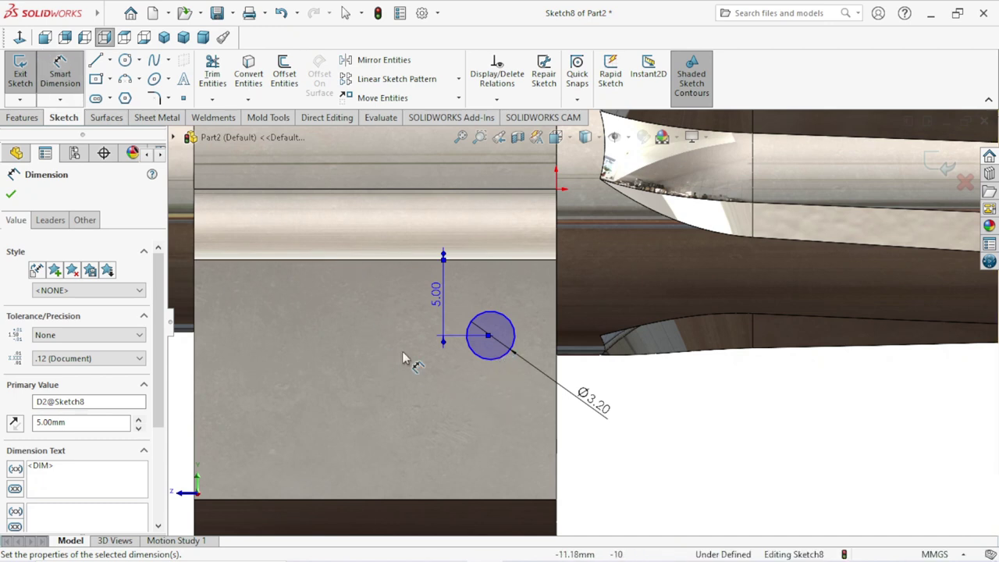
pyautogui.click(556, 433)
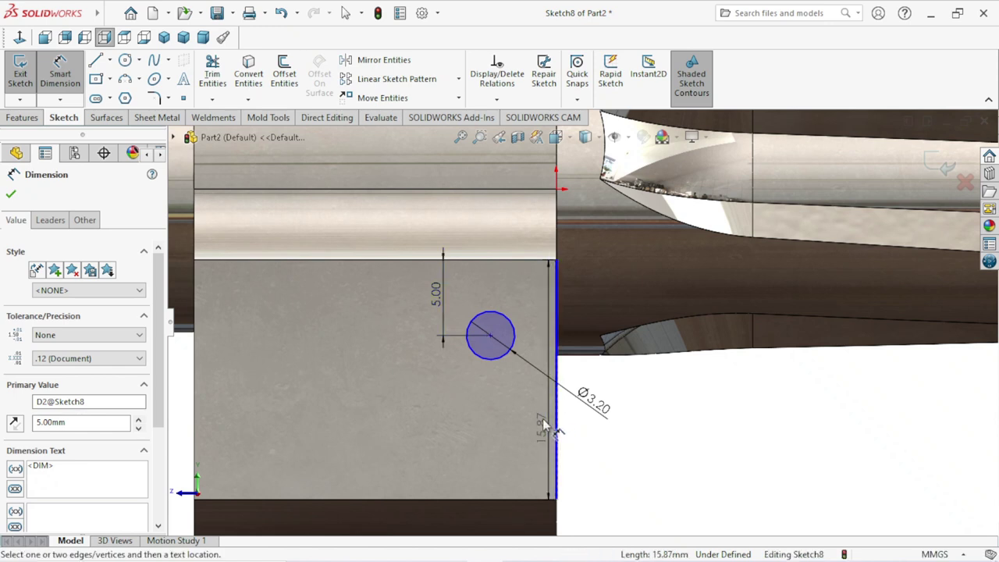
pyautogui.click(490, 335)
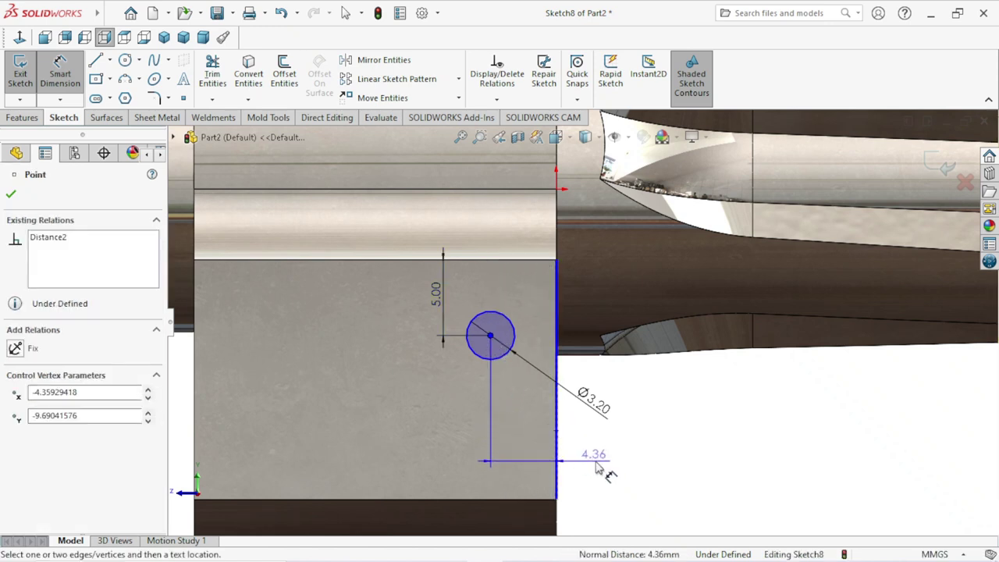
pyautogui.click(593, 460)
pyautogui.click(549, 439)
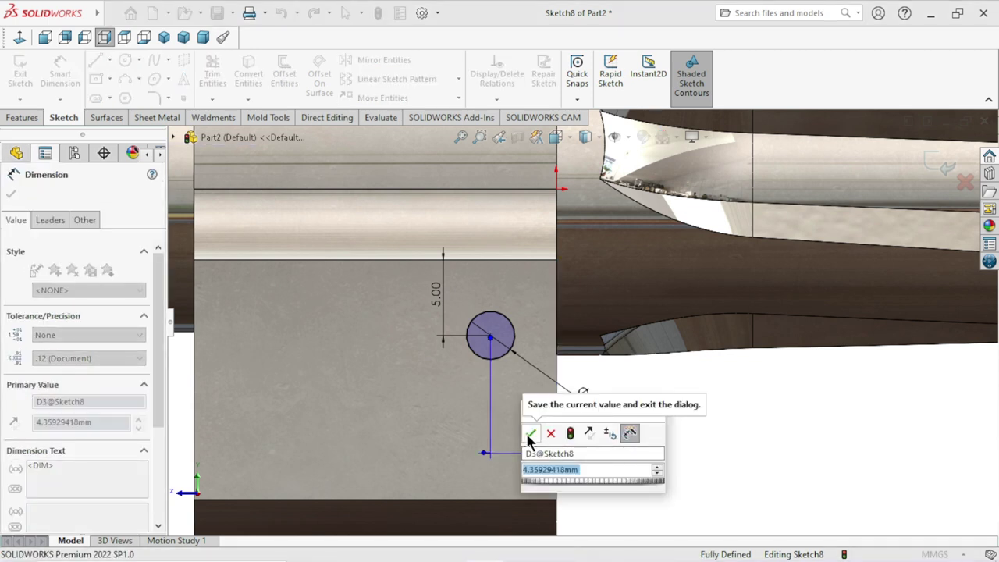
pyautogui.write('7.')
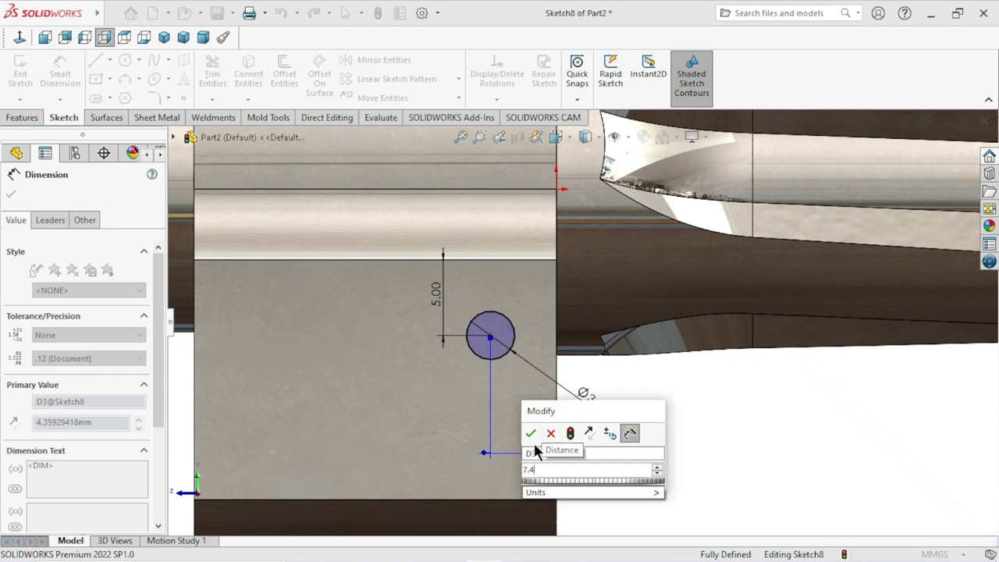
pyautogui.write('4')
pyautogui.click(531, 433)
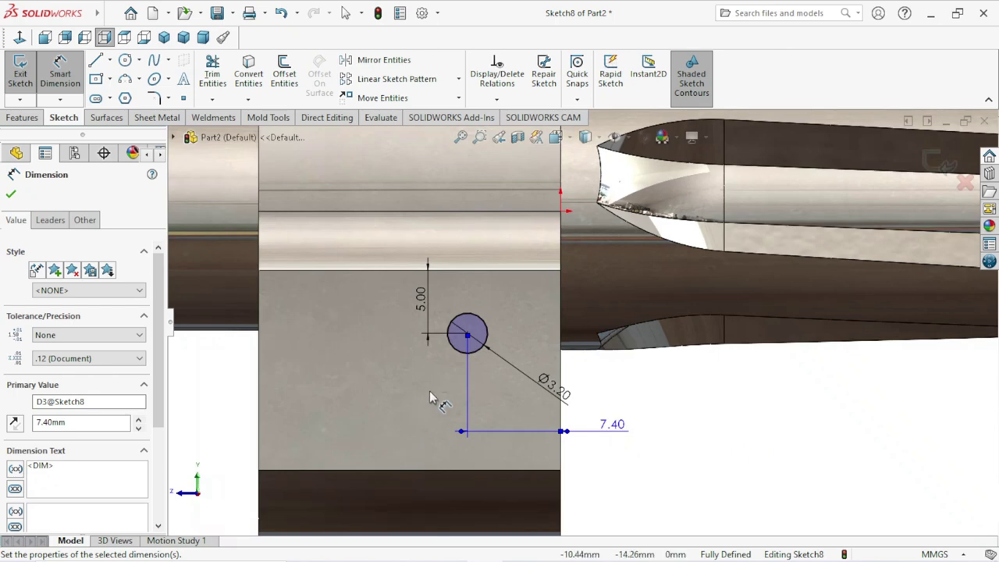
pyautogui.scroll(-1, 430, 390)
pyautogui.scroll(-1, 460, 351)
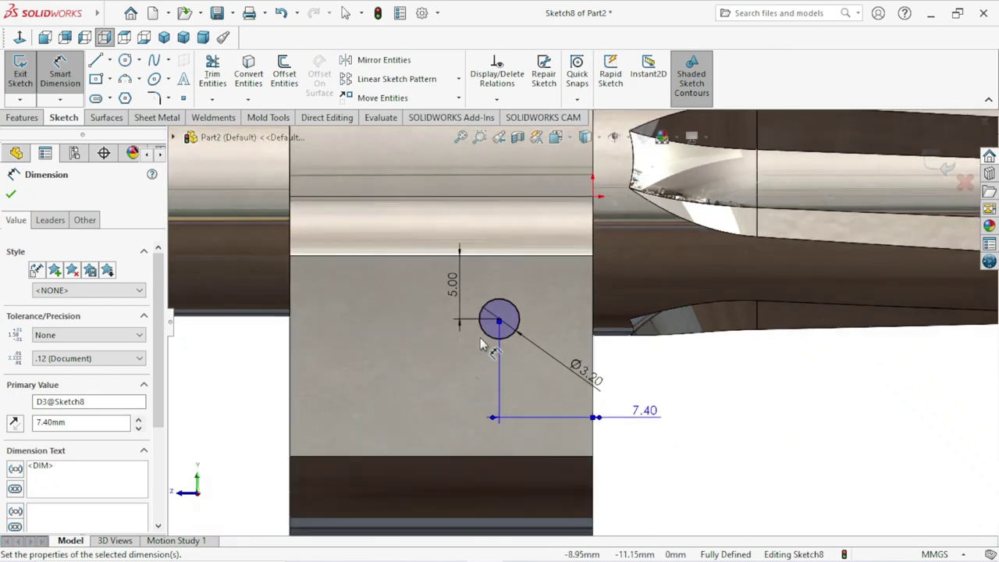
pyautogui.scroll(-1, 480, 337)
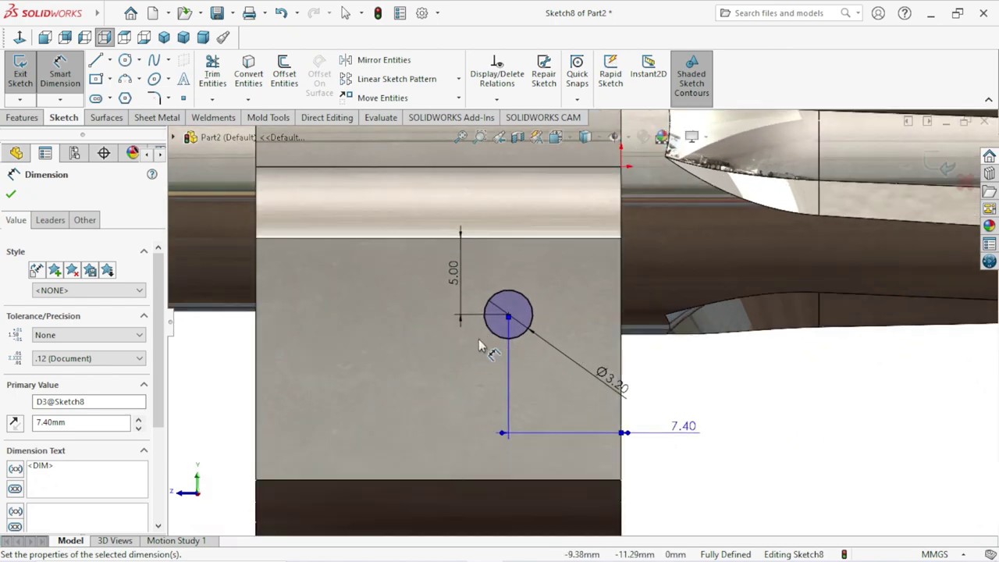
pyautogui.click(11, 195)
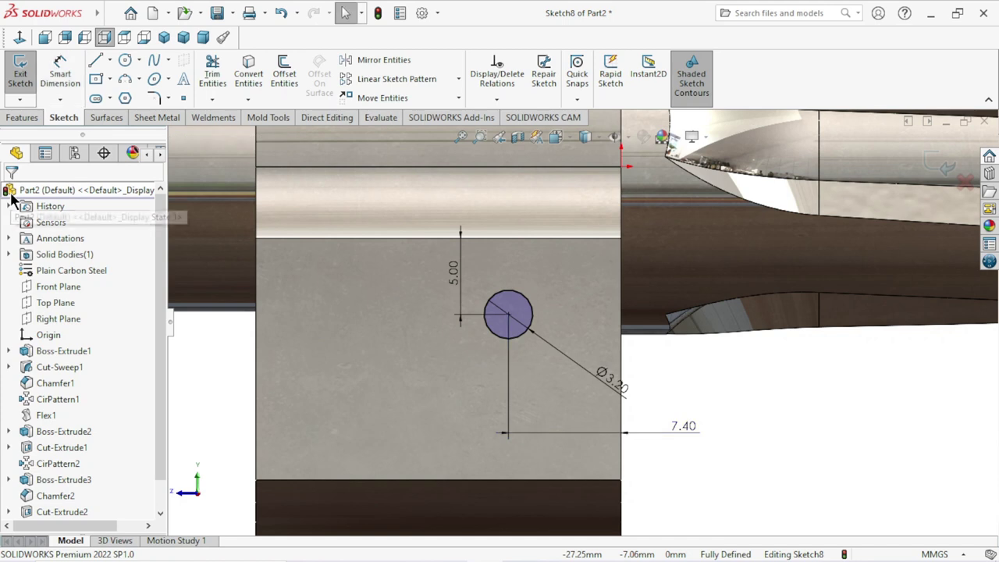
# Extrude-cut the Ø3.2 circle Through All, leaving a hole in the notch face.
pyautogui.click(26, 118)
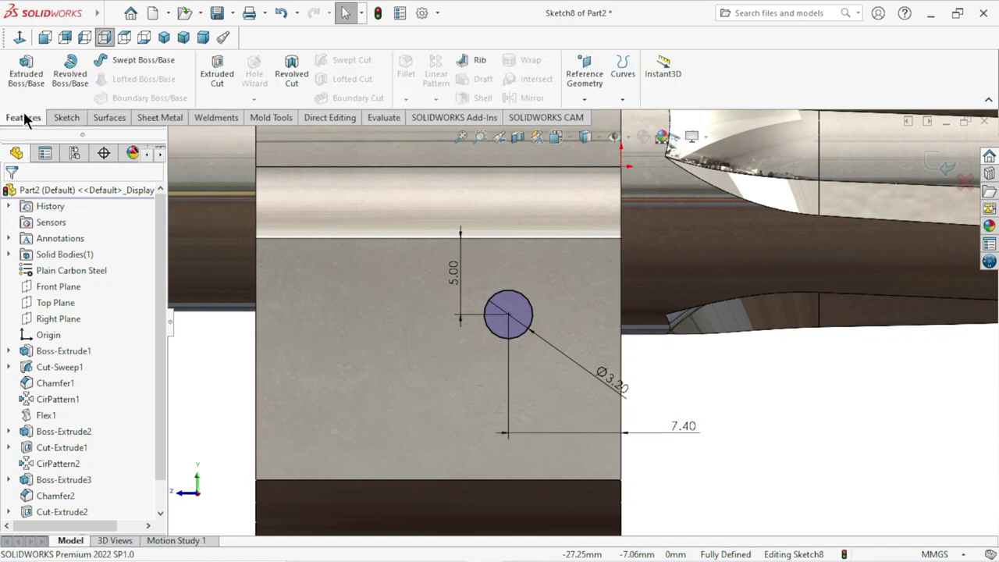
pyautogui.click(210, 82)
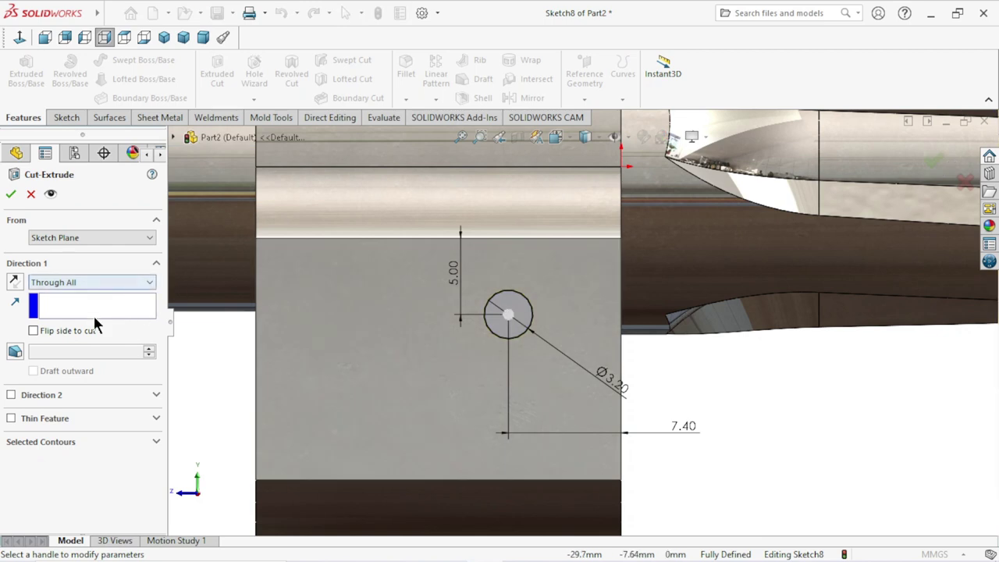
pyautogui.moveTo(444, 401)
pyautogui.mouseDown(button='middle')
pyautogui.moveTo(272, 274)
pyautogui.moveTo(458, 304)
pyautogui.mouseUp(button='middle')
pyautogui.moveTo(448, 386)
pyautogui.mouseDown(button='middle')
pyautogui.moveTo(548, 417)
pyautogui.moveTo(539, 407)
pyautogui.mouseUp(button='middle')
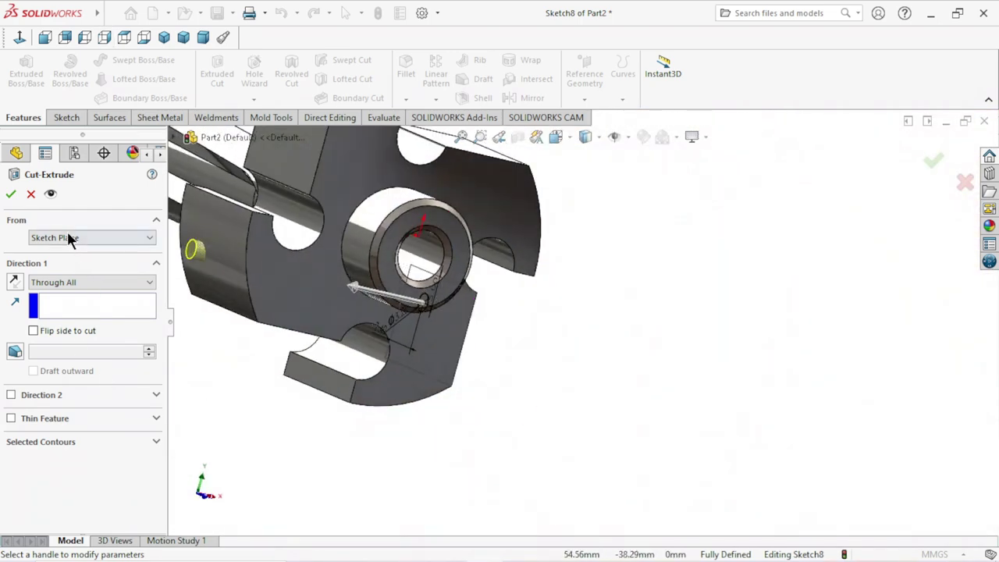
pyautogui.click(11, 193)
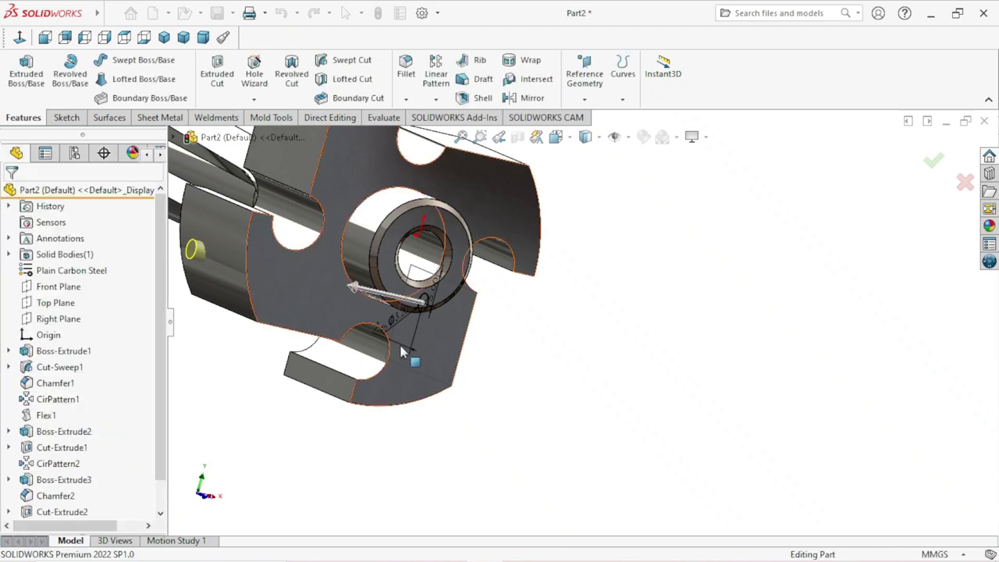
pyautogui.moveTo(332, 314)
pyautogui.mouseDown(button='middle')
pyautogui.moveTo(401, 338)
pyautogui.moveTo(377, 351)
pyautogui.moveTo(224, 278)
pyautogui.mouseUp(button='middle')
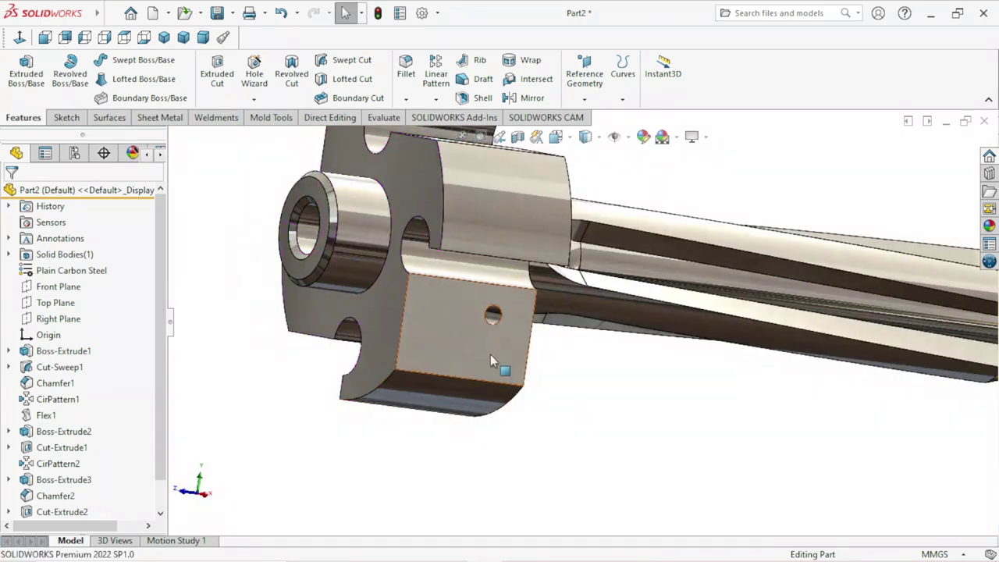
# Start a sketch on the notch face and draw a larger circle centred on the Ø3.2 hole.
pyautogui.click(489, 353)
pyautogui.click(555, 311)
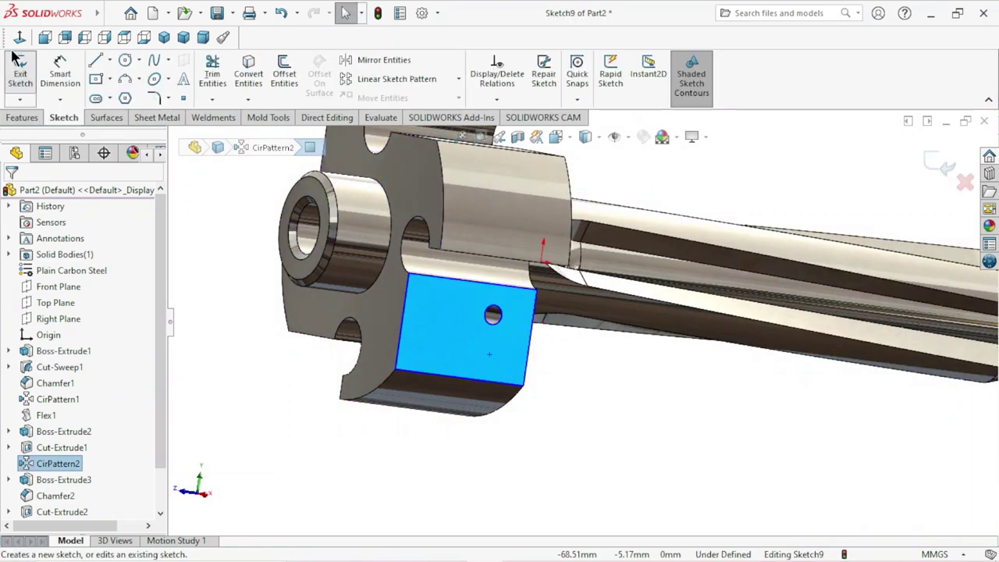
pyautogui.scroll(-3, 468, 373)
pyautogui.scroll(-3, 473, 382)
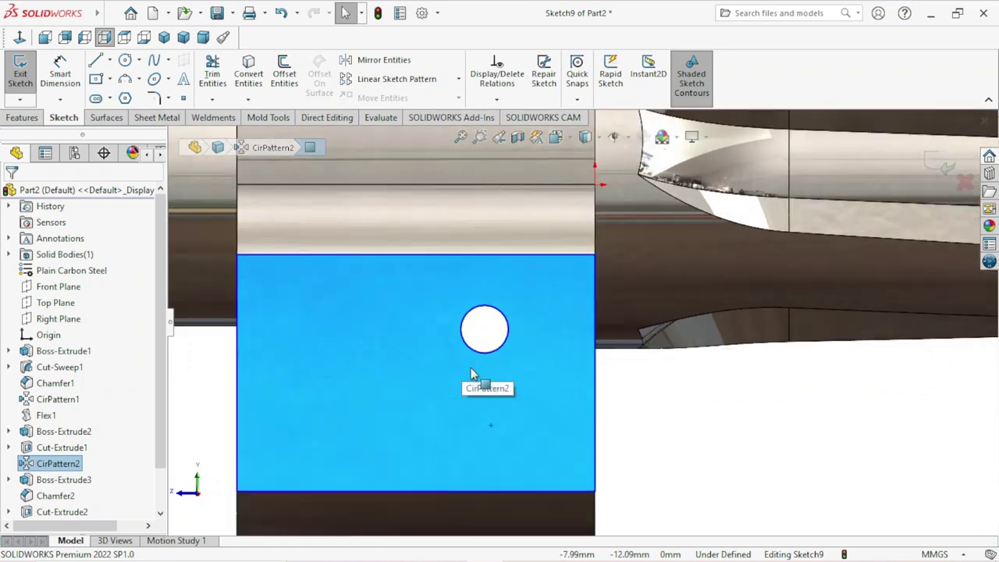
pyautogui.click(736, 452)
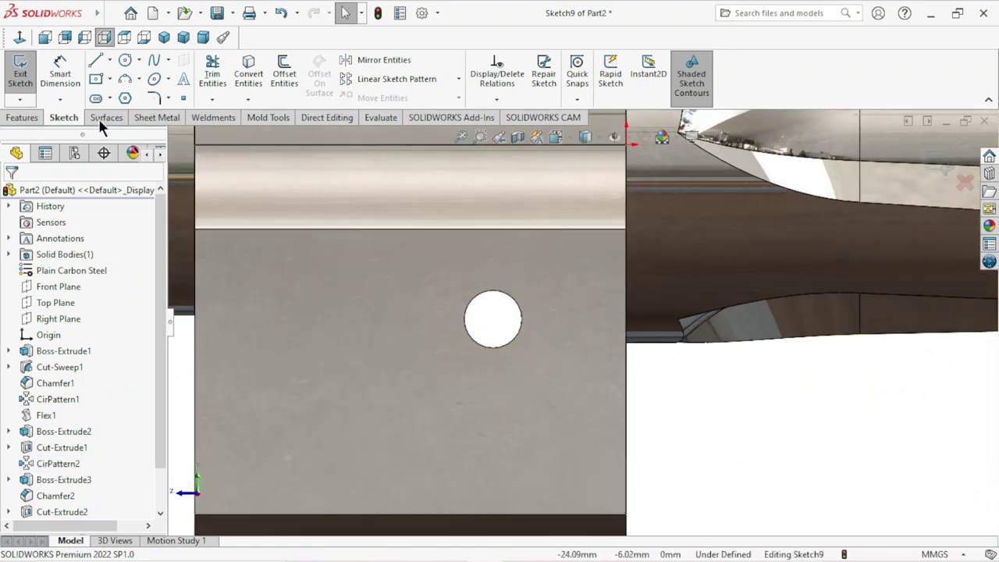
pyautogui.click(123, 60)
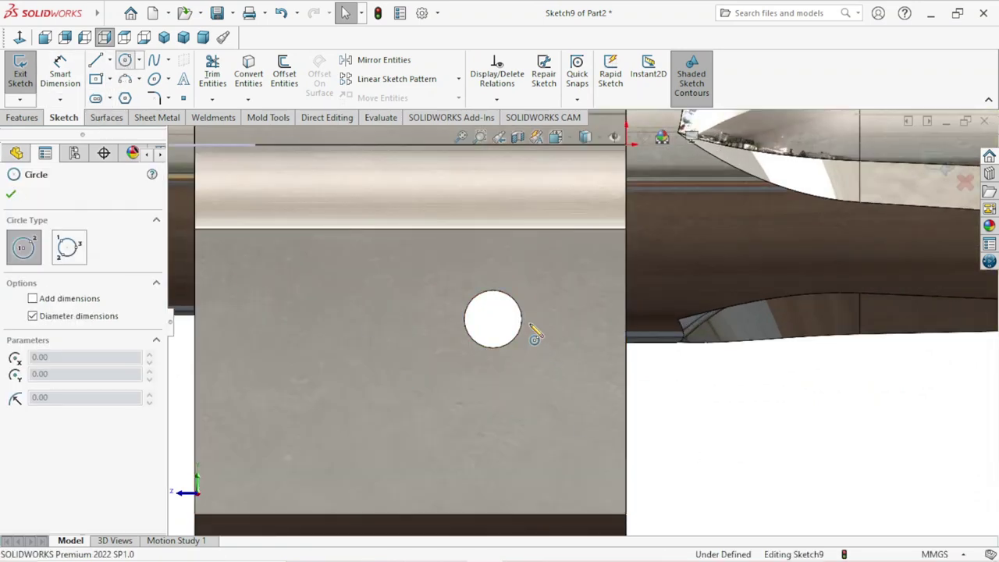
pyautogui.click(493, 319)
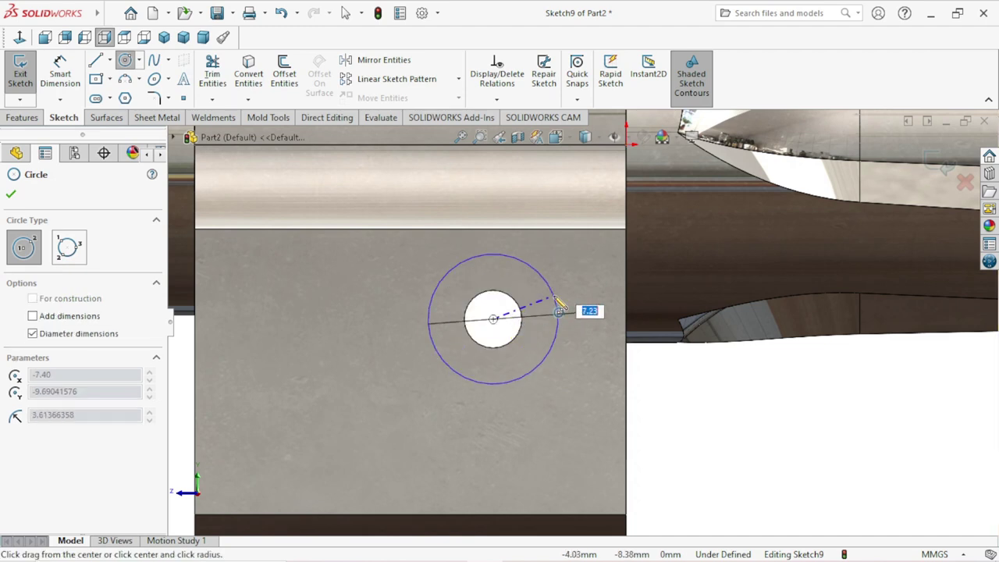
pyautogui.click(549, 319)
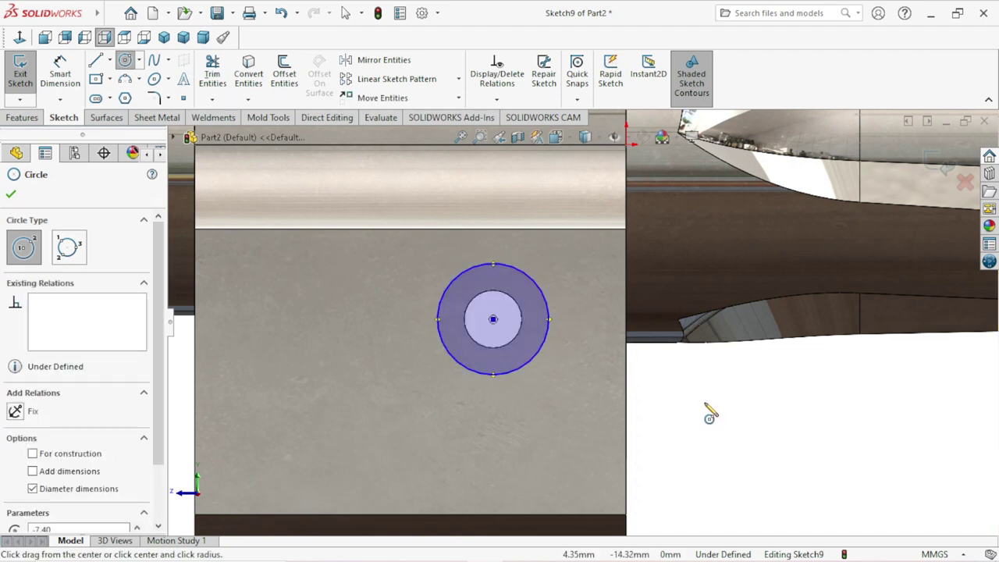
# Dimension the counterbore circle's diameter to 6.80 mm, fully defining the sketch.
pyautogui.click(11, 195)
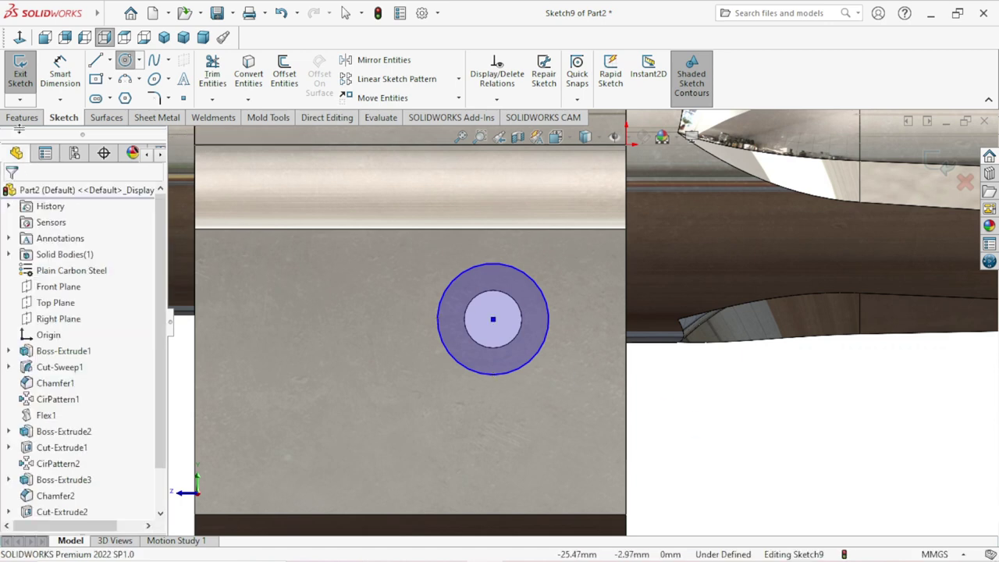
pyautogui.click(61, 78)
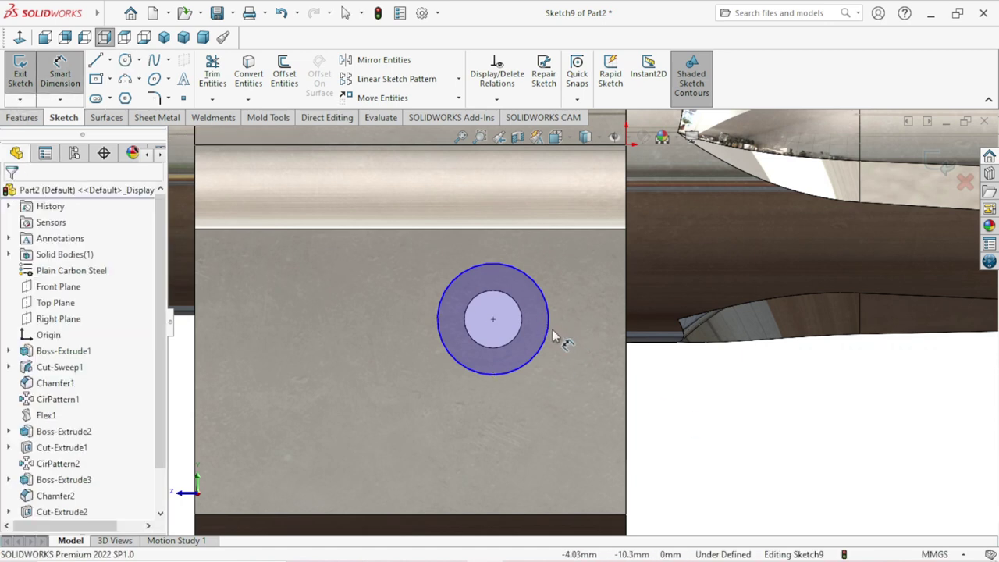
pyautogui.click(547, 335)
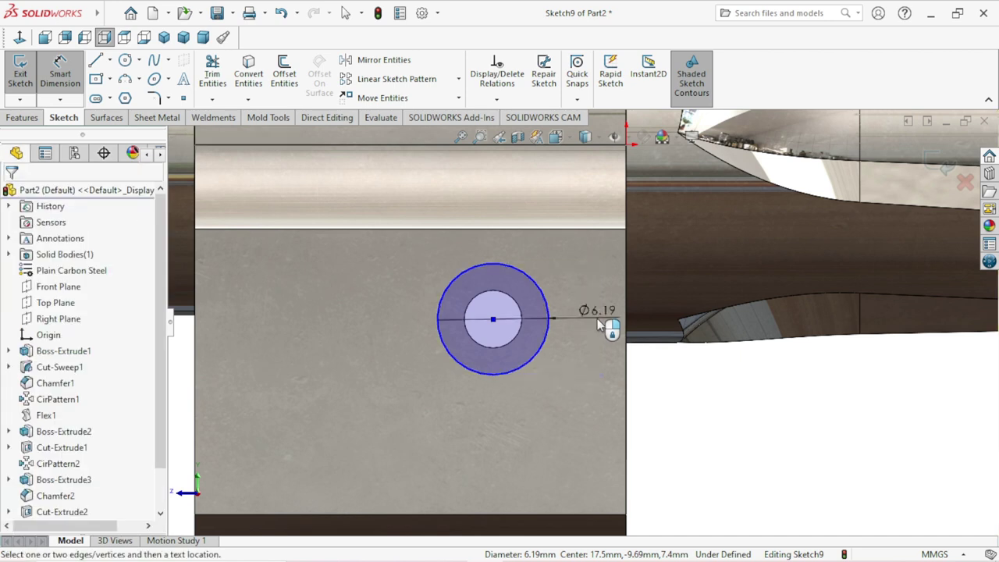
pyautogui.click(597, 320)
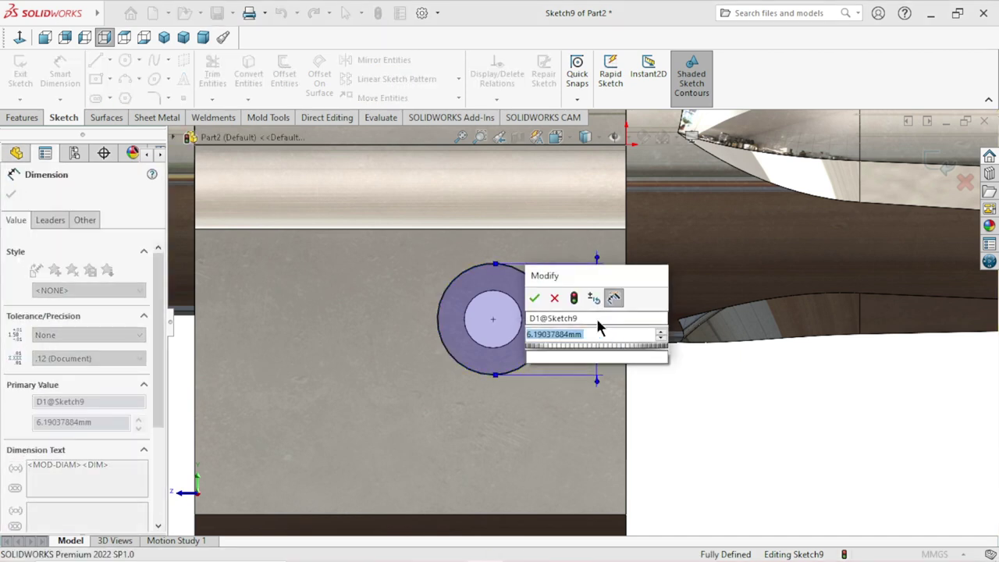
pyautogui.write('6.')
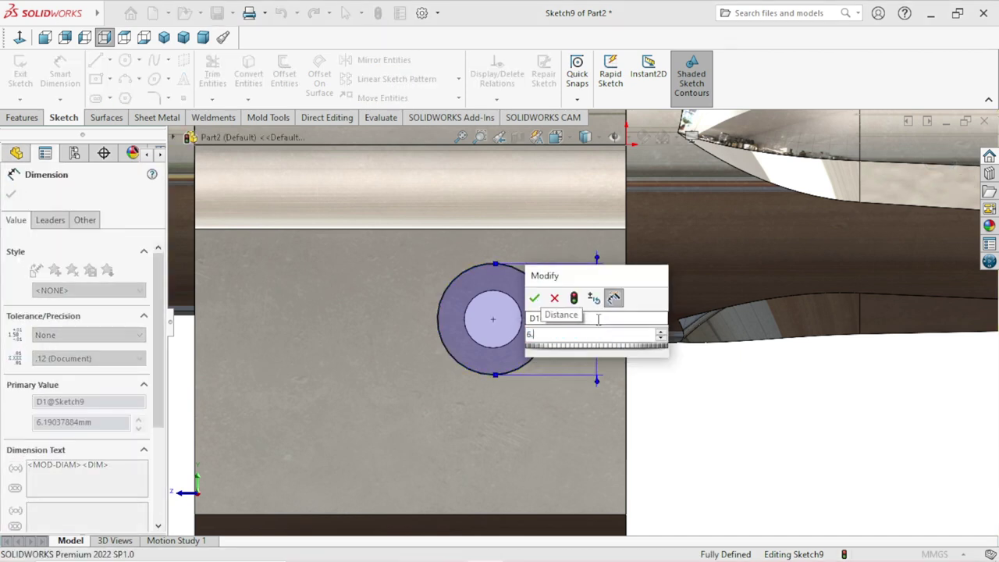
pyautogui.write('8')
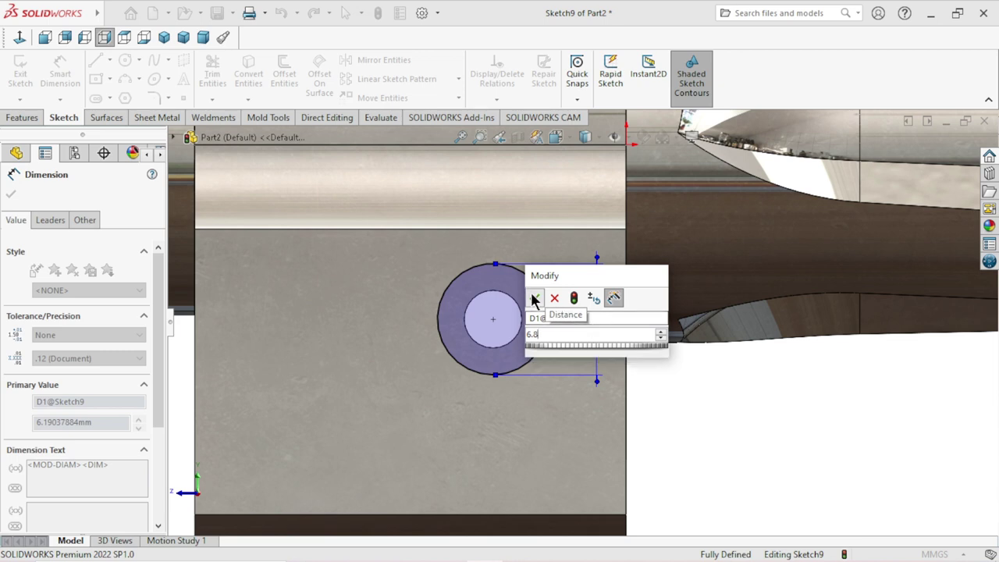
pyautogui.click(534, 297)
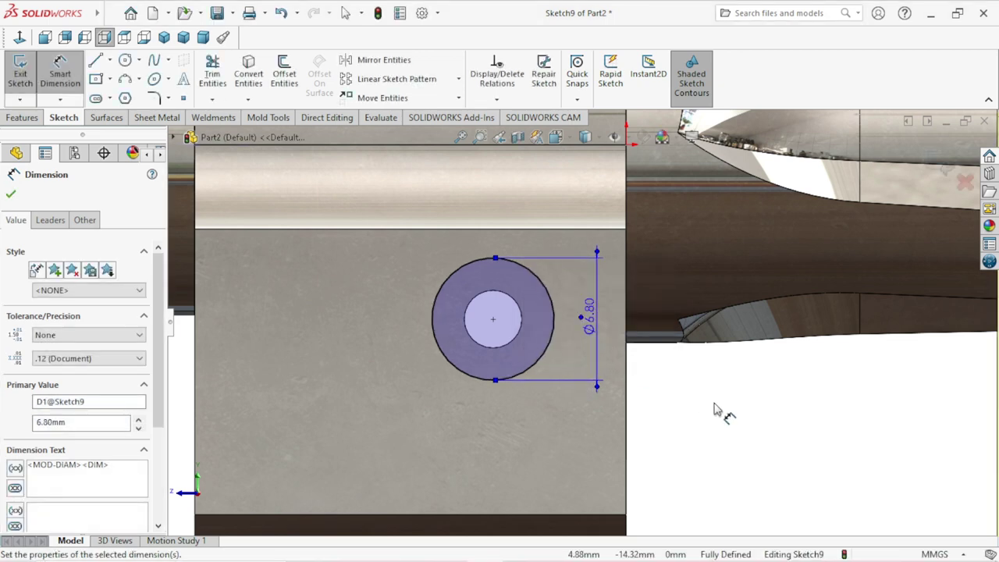
pyautogui.moveTo(585, 137)
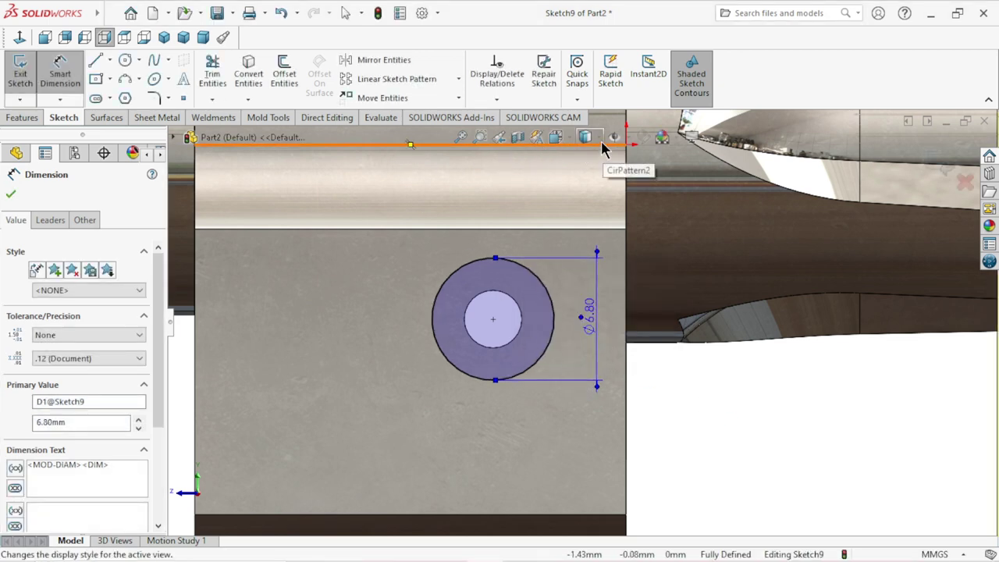
# Switch the model display to a line drawing and zoom the view.
pyautogui.click(586, 198)
pyautogui.click(703, 410)
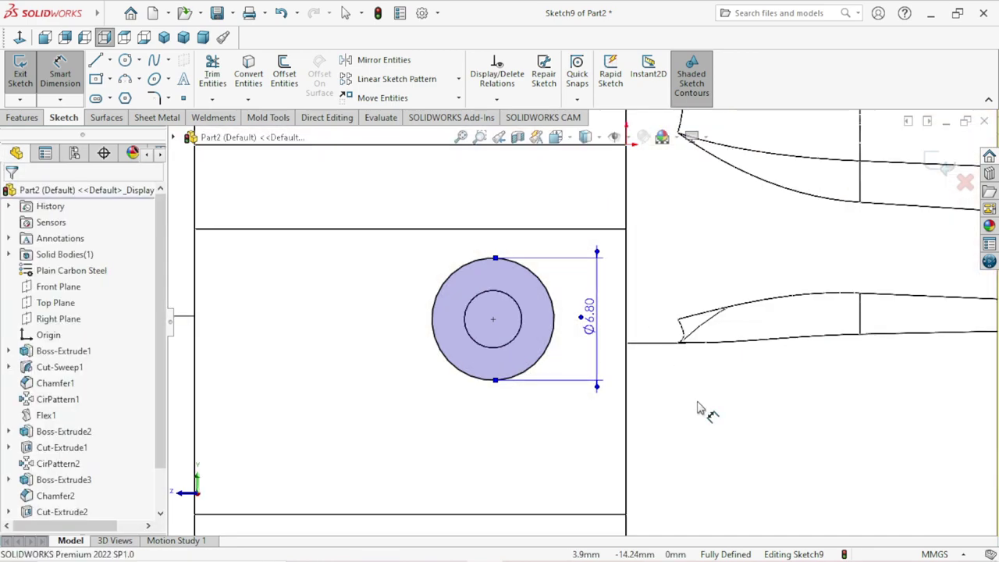
pyautogui.scroll(1, 601, 410)
pyautogui.scroll(1, 547, 398)
pyautogui.scroll(1, 569, 385)
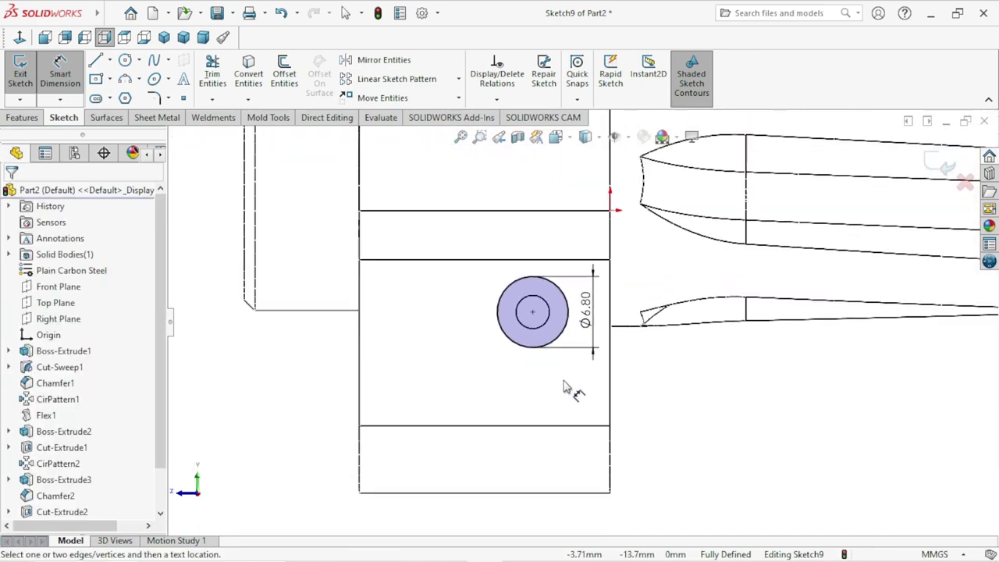
pyautogui.scroll(1, 570, 386)
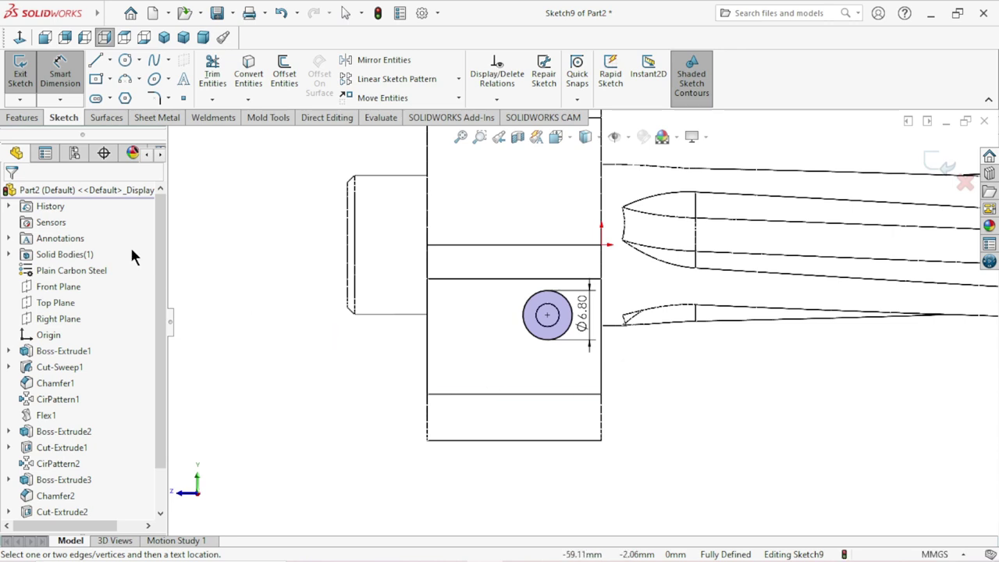
pyautogui.click(30, 120)
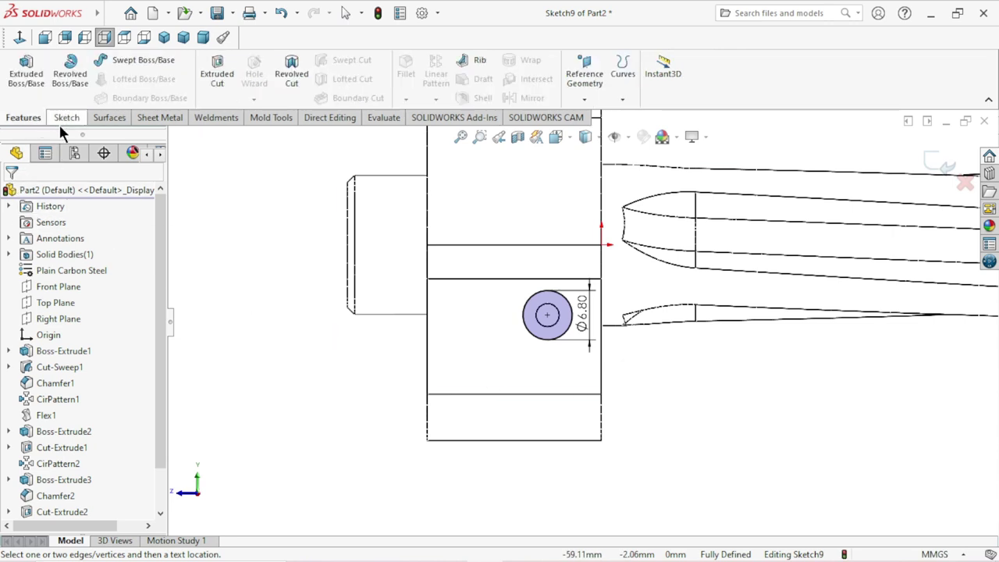
pyautogui.click(602, 139)
# Restore shaded display and extrude-cut the Ø6.80 circle Blind 30 mm deep as a counterbore.
pyautogui.click(587, 179)
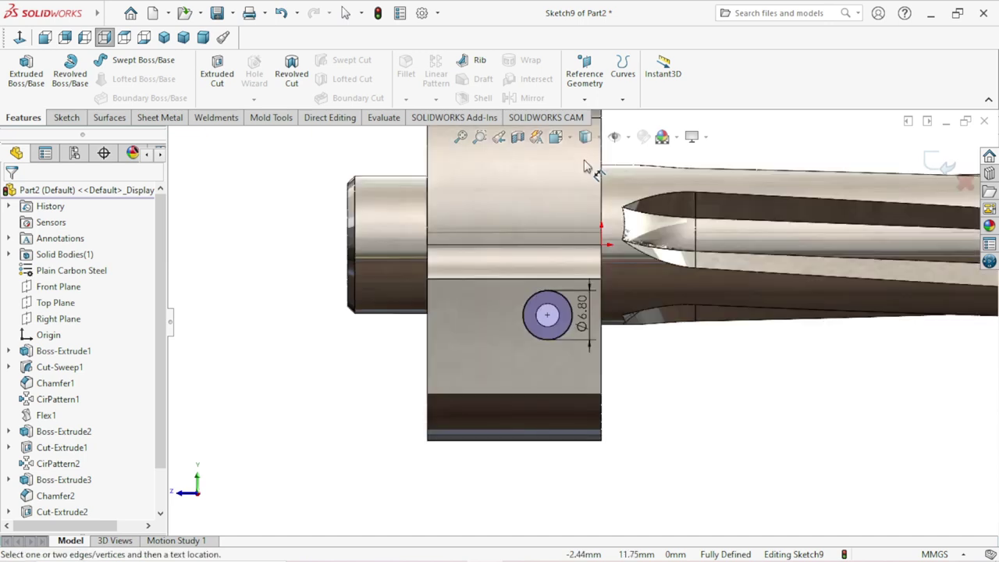
pyautogui.click(212, 74)
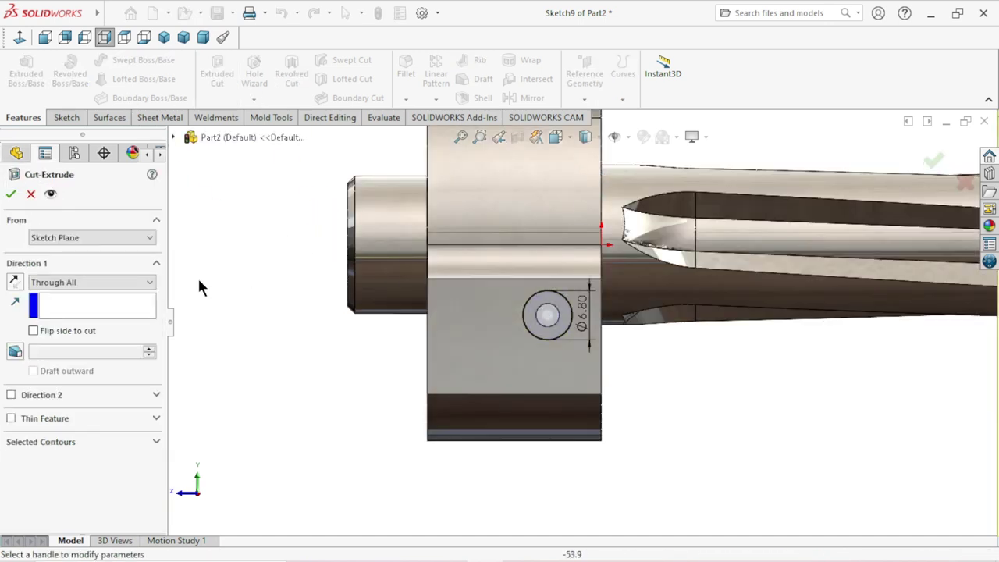
pyautogui.click(107, 285)
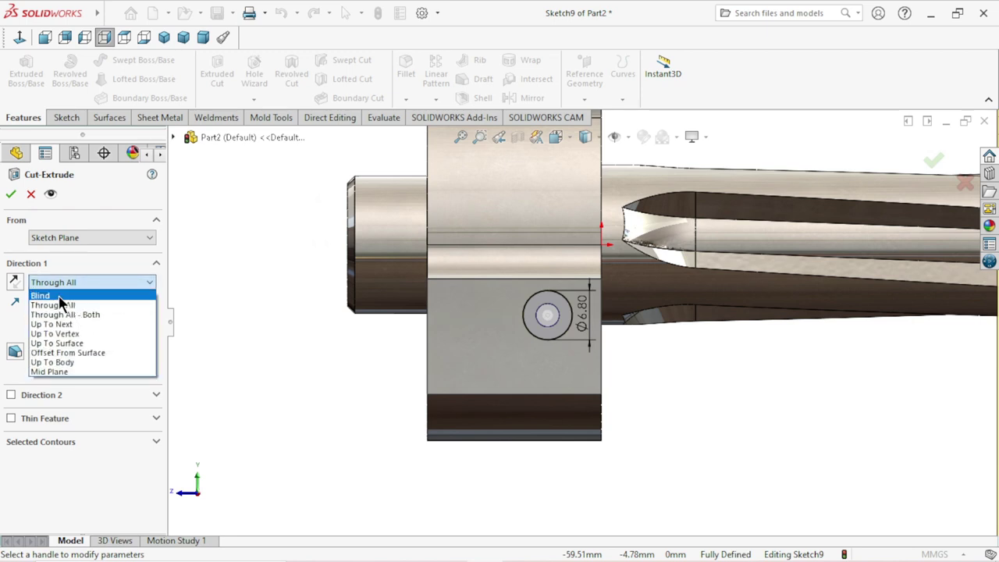
pyautogui.click(59, 296)
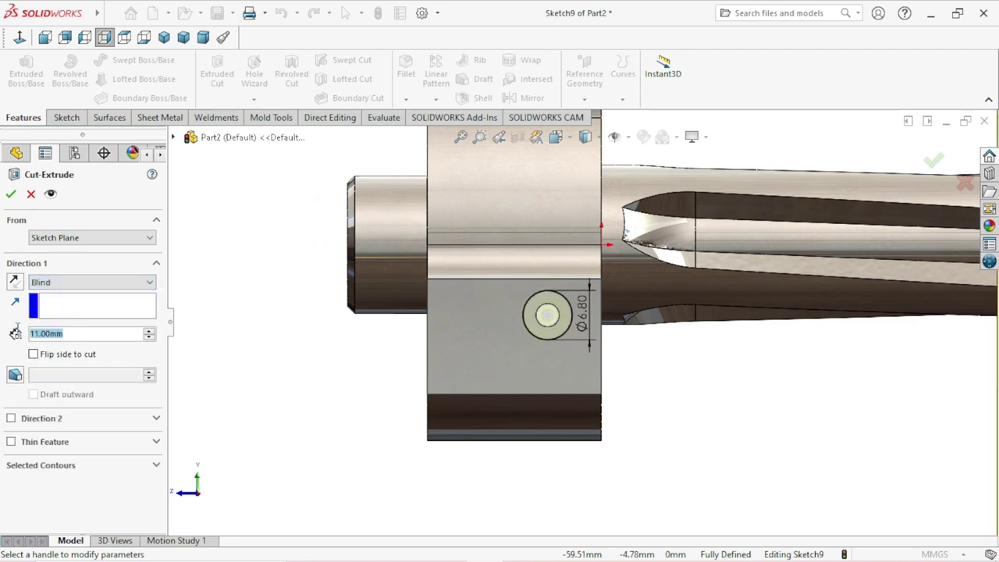
pyautogui.write('30')
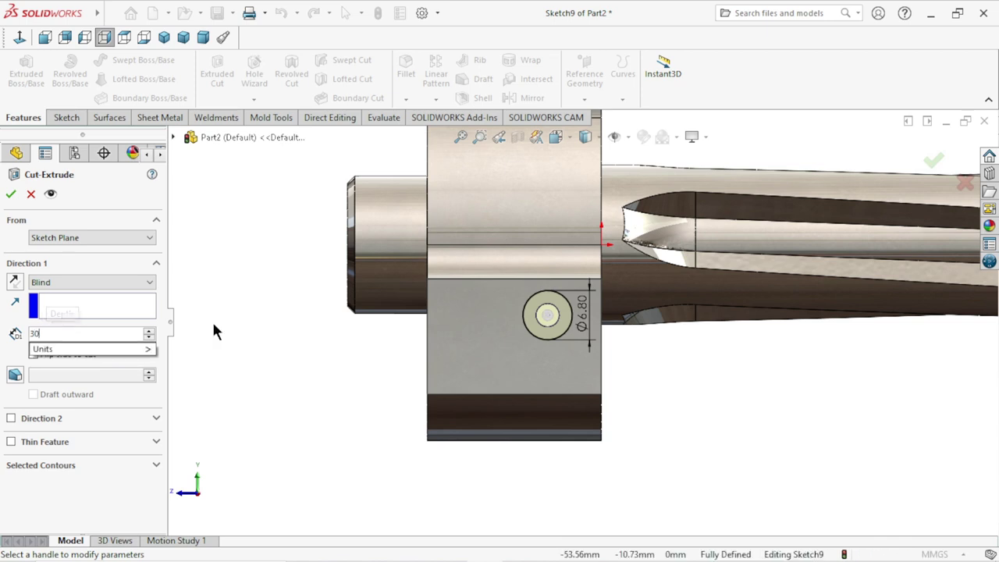
pyautogui.press('Return')
pyautogui.click(11, 195)
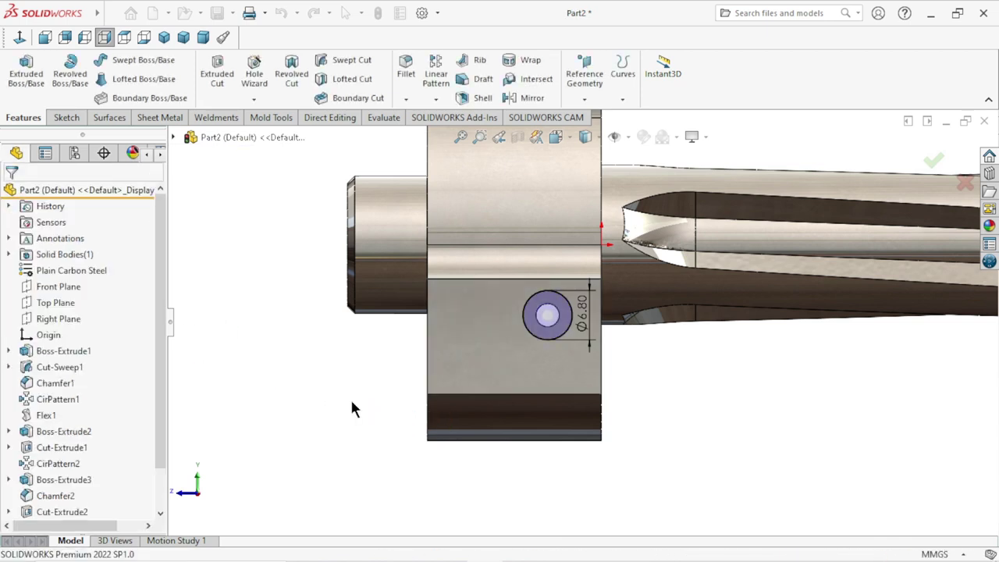
# Orbit the part to inspect the counterbored holes, then open the pattern and mirror feature list.
pyautogui.moveTo(348, 390)
pyautogui.mouseDown(button='middle')
pyautogui.moveTo(346, 378)
pyautogui.moveTo(361, 368)
pyautogui.moveTo(366, 399)
pyautogui.moveTo(338, 375)
pyautogui.moveTo(363, 390)
pyautogui.moveTo(416, 333)
pyautogui.moveTo(495, 372)
pyautogui.mouseUp(button='middle')
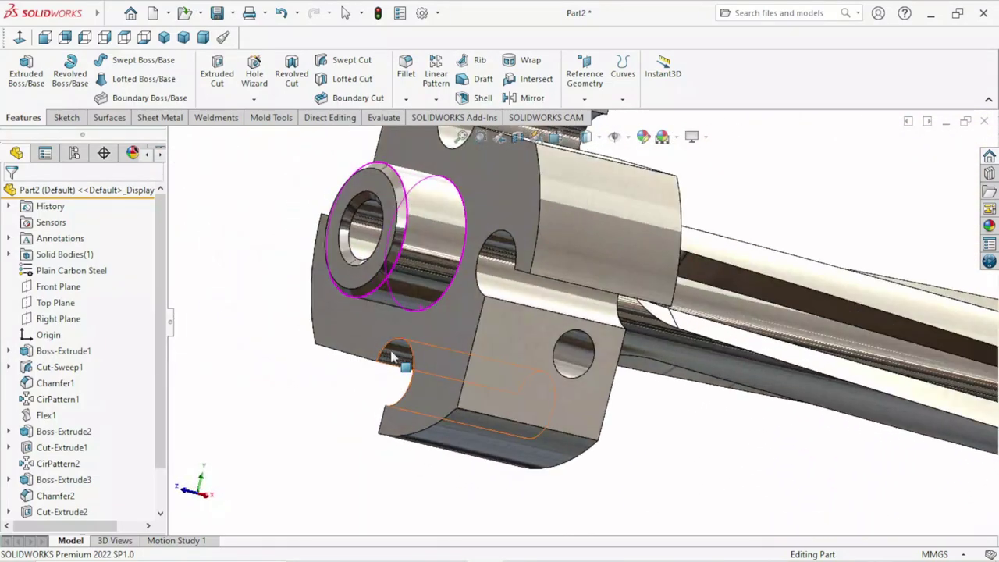
pyautogui.scroll(3, 494, 372)
pyautogui.scroll(-2, 600, 363)
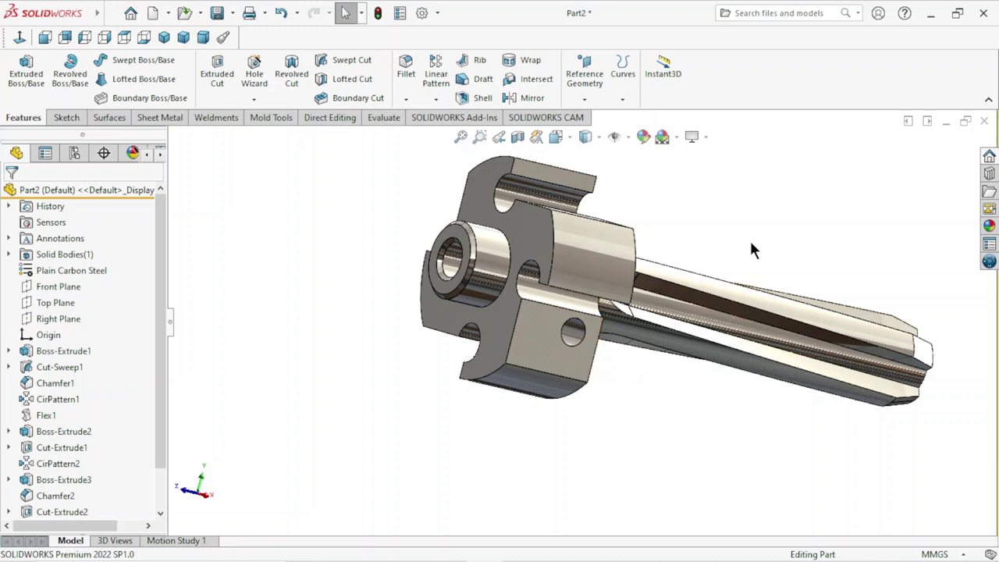
pyautogui.moveTo(671, 433)
pyautogui.mouseDown(button='middle')
pyautogui.moveTo(652, 414)
pyautogui.moveTo(642, 350)
pyautogui.moveTo(646, 236)
pyautogui.moveTo(801, 279)
pyautogui.moveTo(746, 261)
pyautogui.mouseUp(button='middle')
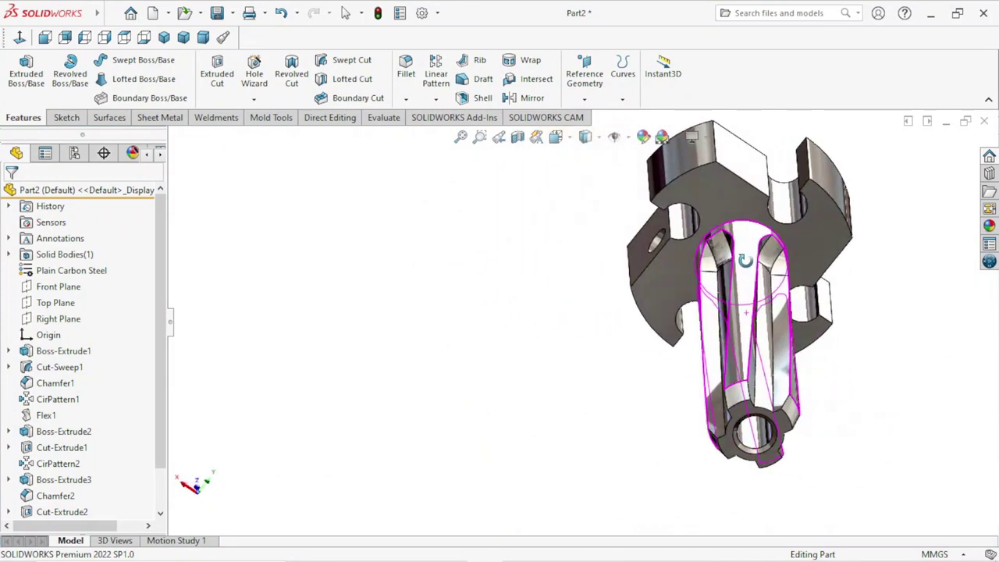
pyautogui.moveTo(855, 321)
pyautogui.mouseDown(button='middle')
pyautogui.moveTo(785, 313)
pyautogui.moveTo(796, 292)
pyautogui.moveTo(803, 320)
pyautogui.mouseUp(button='middle')
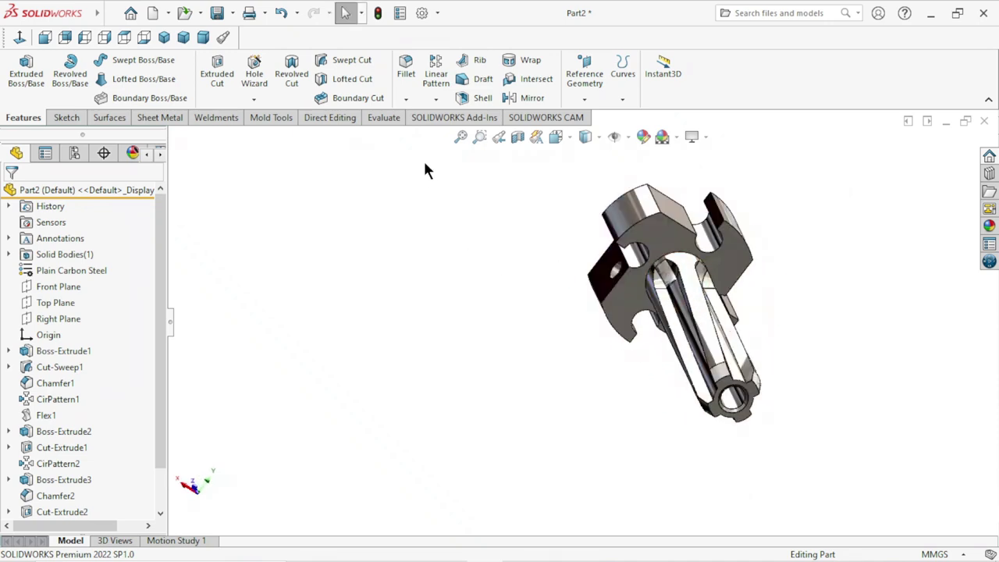
pyautogui.click(444, 100)
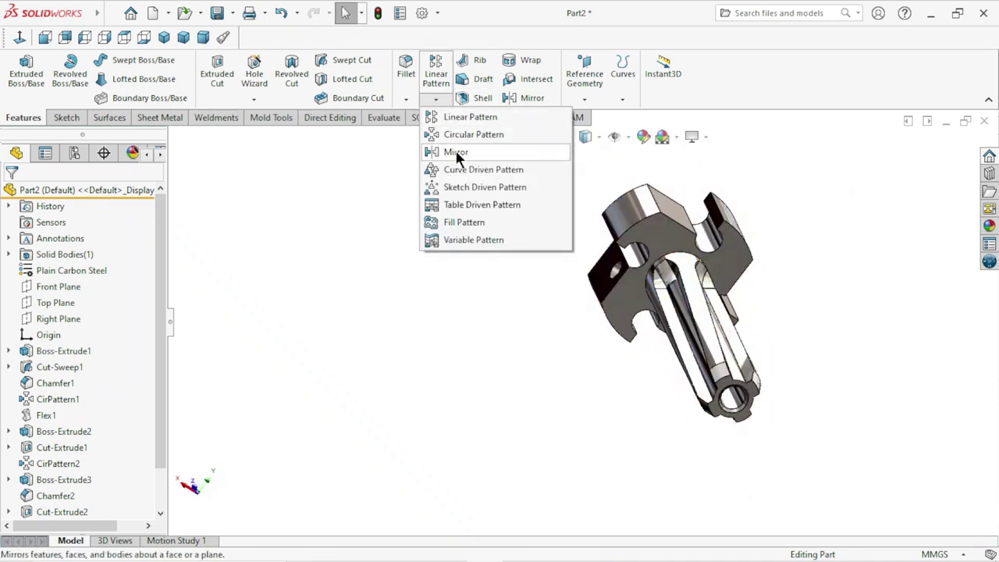
pyautogui.click(456, 150)
pyautogui.moveTo(160, 289)
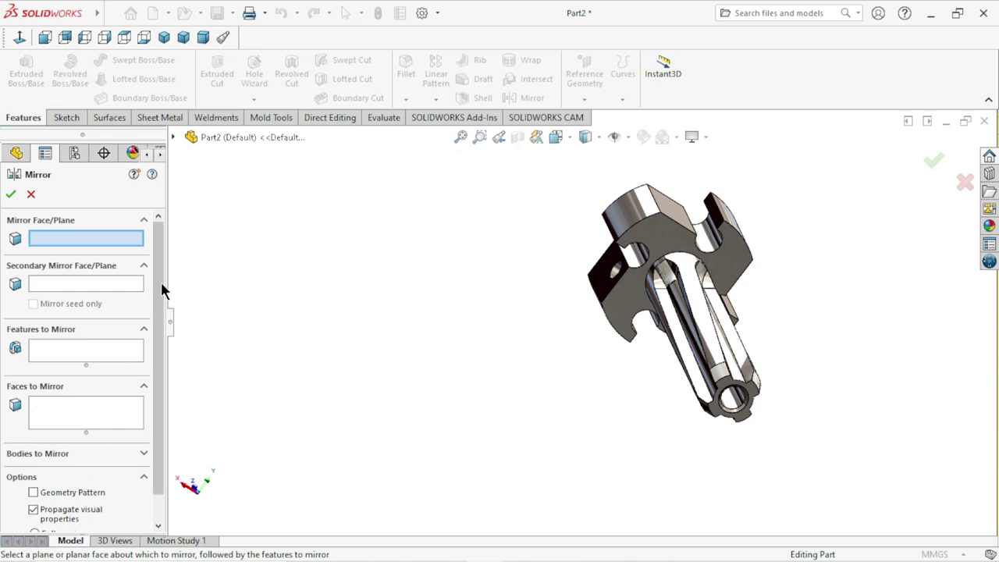
pyautogui.click(173, 138)
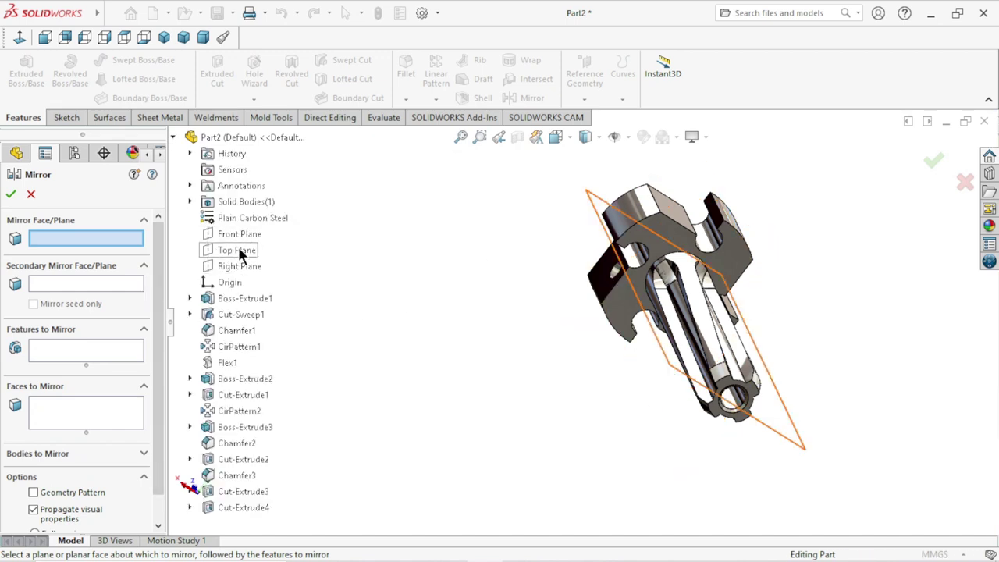
pyautogui.moveTo(590, 368); pyautogui.dragTo(507, 328, button='middle')
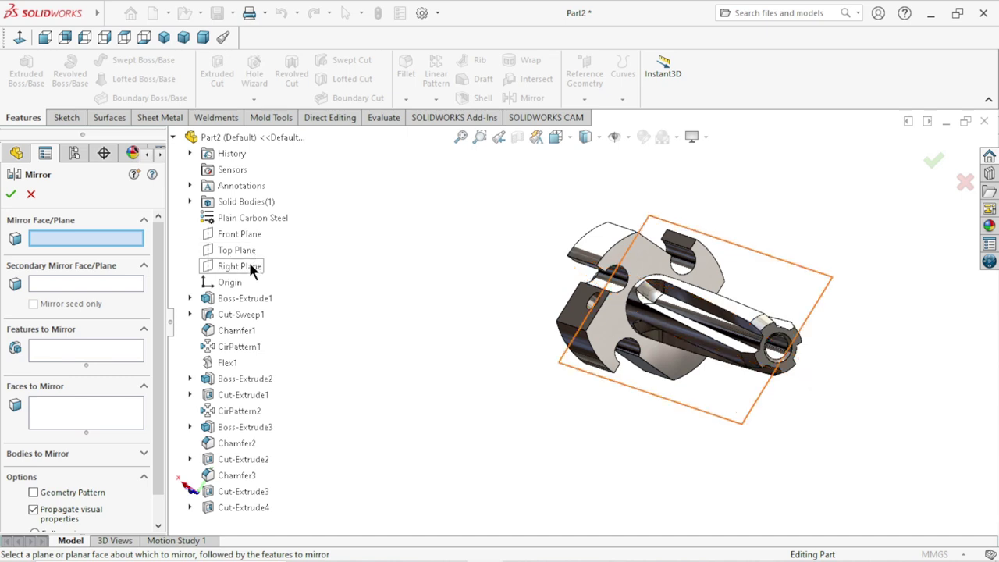
pyautogui.click(249, 266)
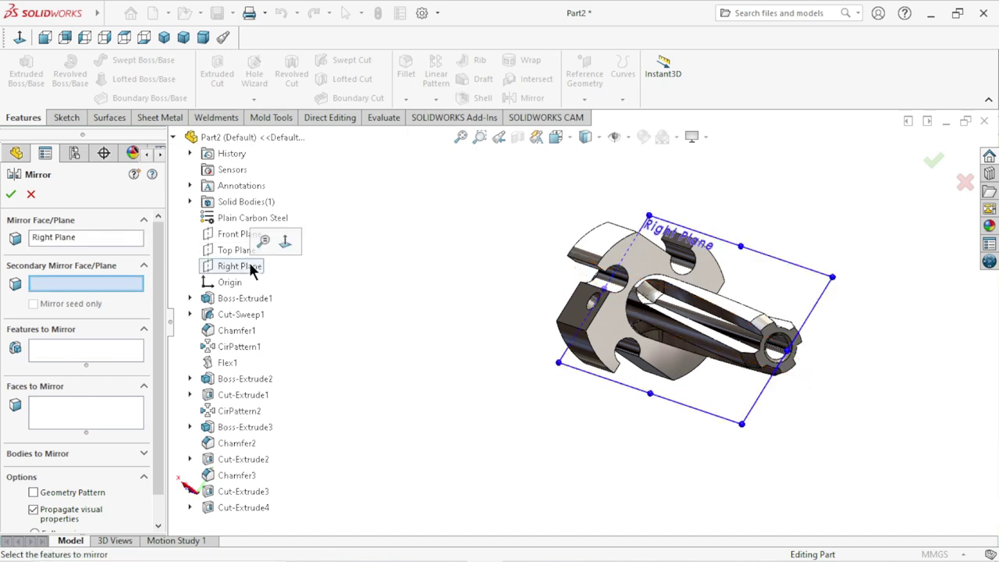
pyautogui.click(55, 359)
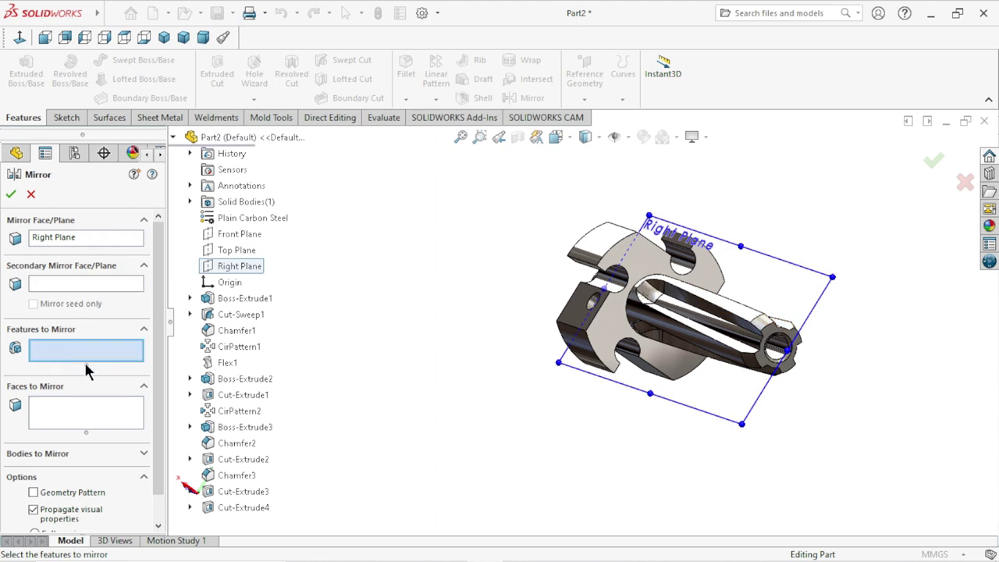
pyautogui.click(238, 493)
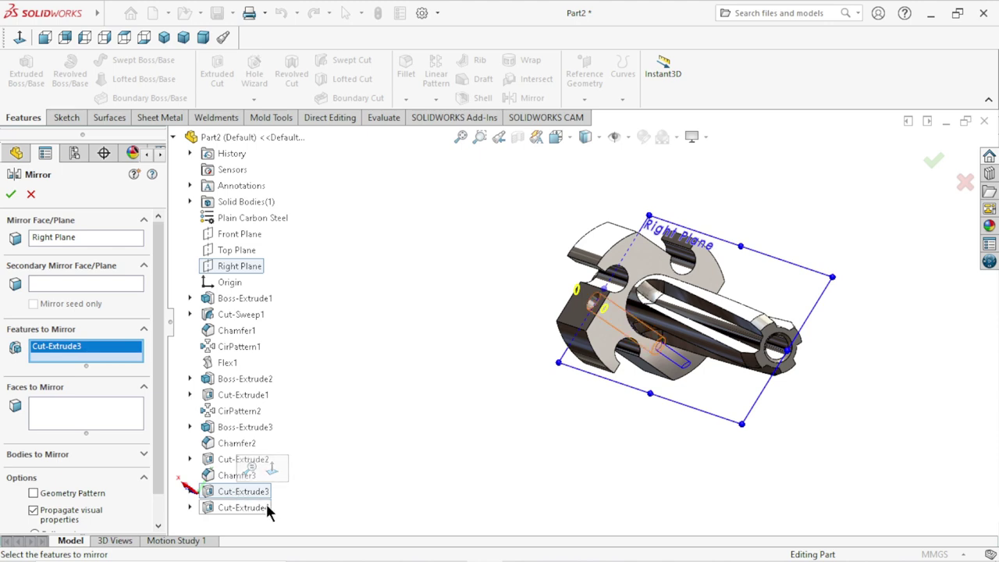
pyautogui.click(244, 507)
pyautogui.moveTo(603, 442)
pyautogui.mouseDown(button='middle')
pyautogui.moveTo(706, 451)
pyautogui.moveTo(649, 395)
pyautogui.moveTo(691, 427)
pyautogui.moveTo(669, 417)
pyautogui.mouseUp(button='middle')
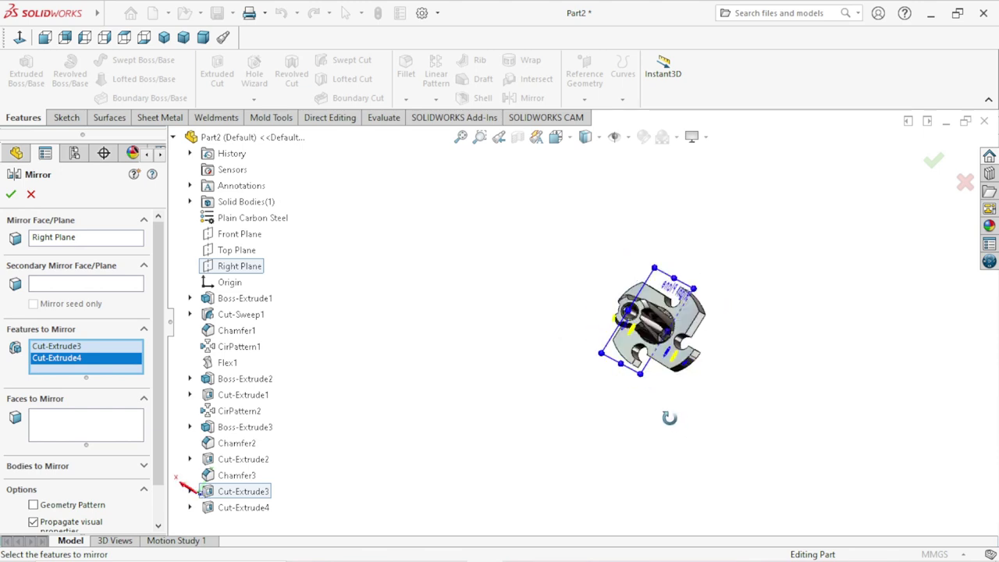
pyautogui.scroll(-3, 673, 376)
pyautogui.scroll(-3, 664, 367)
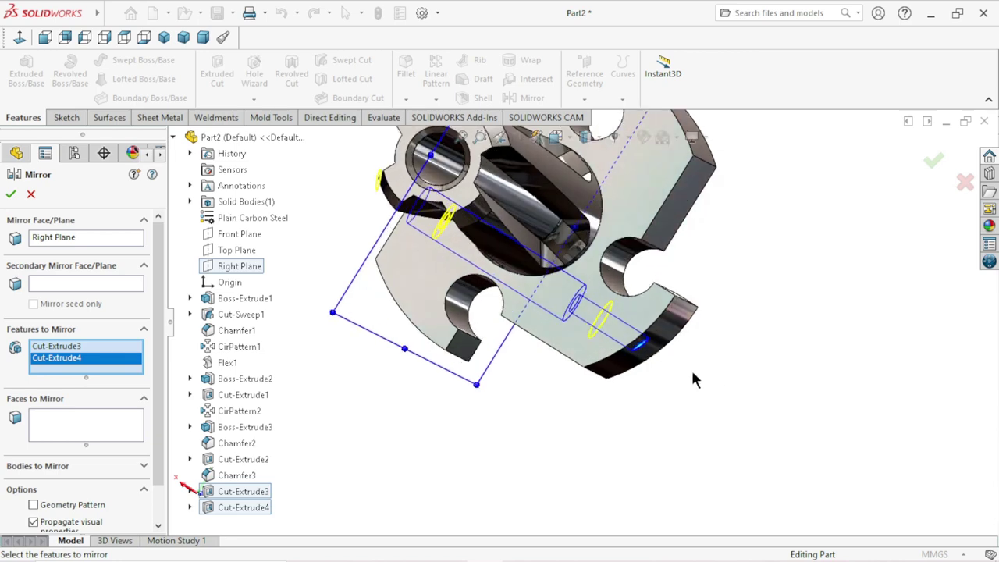
pyautogui.moveTo(716, 388)
pyautogui.mouseDown(button='middle')
pyautogui.moveTo(686, 314)
pyautogui.moveTo(753, 359)
pyautogui.moveTo(725, 343)
pyautogui.mouseUp(button='middle')
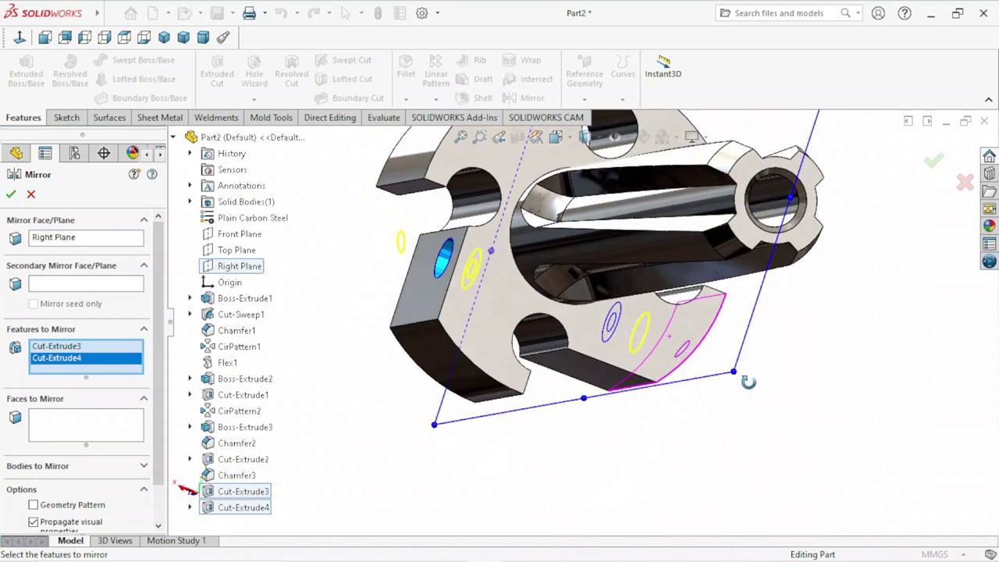
pyautogui.click(31, 195)
pyautogui.scroll(3, 445, 396)
pyautogui.moveTo(647, 427)
pyautogui.mouseDown(button='middle')
pyautogui.moveTo(597, 349)
pyautogui.moveTo(723, 421)
pyautogui.moveTo(704, 352)
pyautogui.moveTo(719, 305)
pyautogui.mouseUp(button='middle')
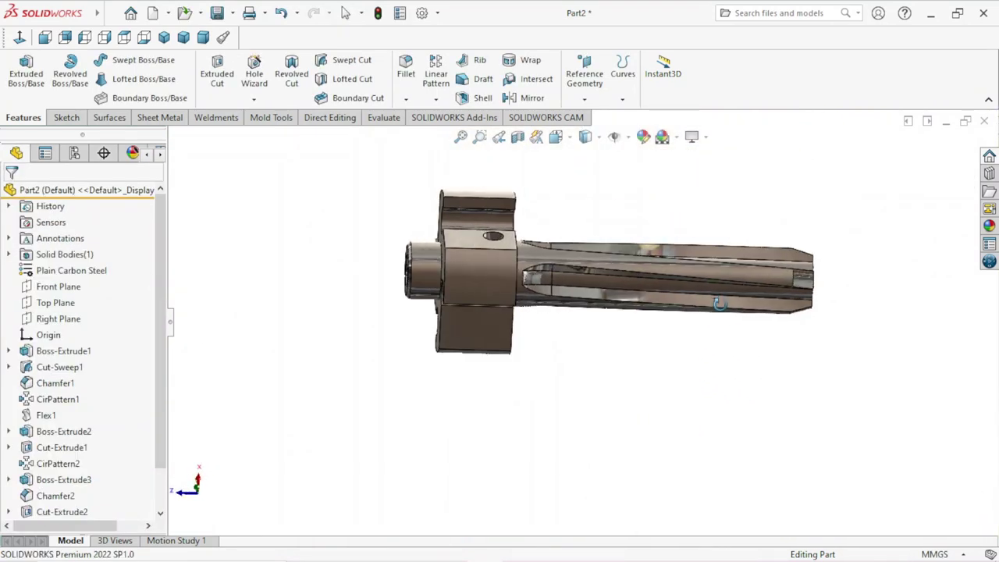
# Start a new sketch on the flat notch face and view it face-on.
pyautogui.click(484, 341)
pyautogui.click(551, 289)
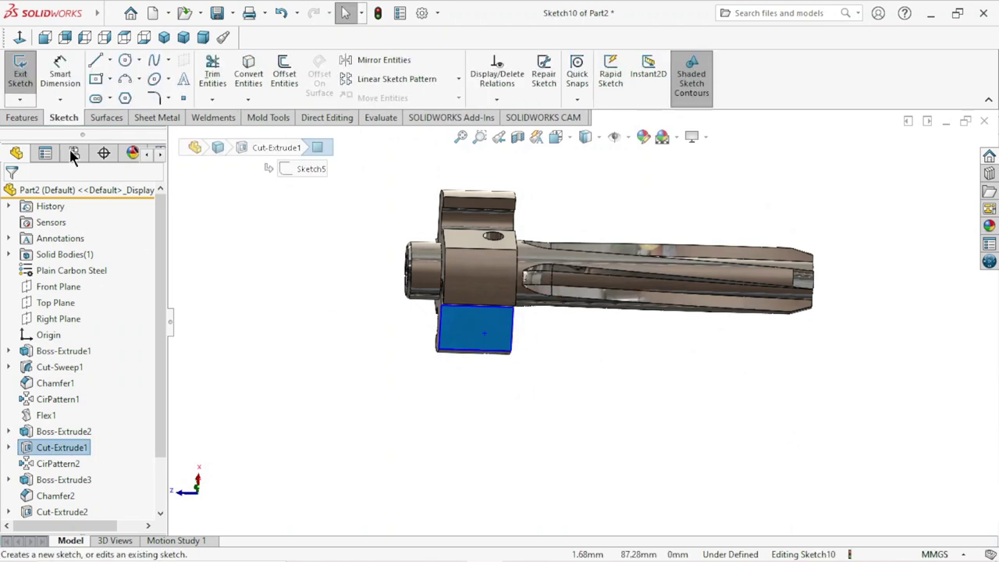
pyautogui.click(17, 38)
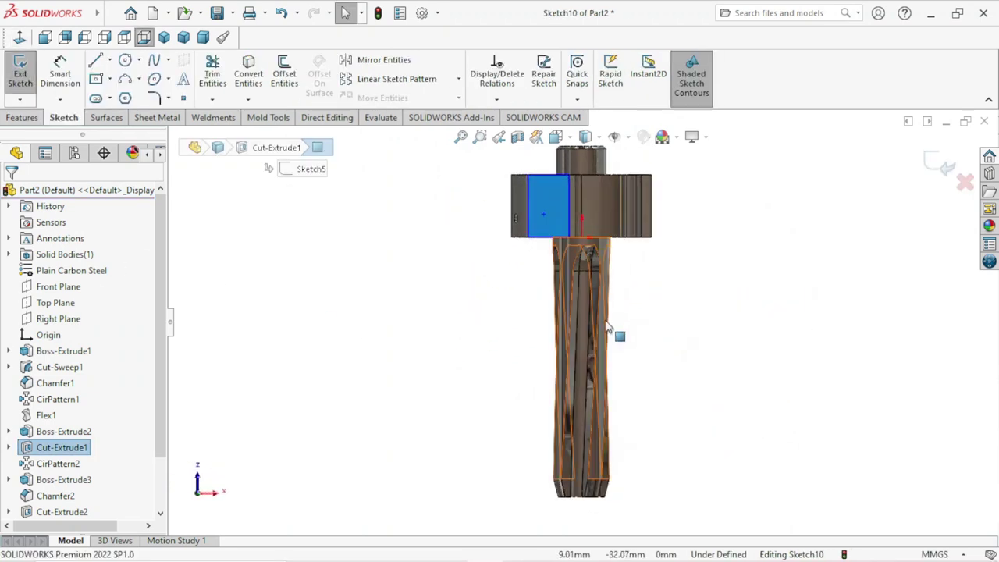
pyautogui.scroll(-3, 591, 258)
pyautogui.scroll(-3, 601, 297)
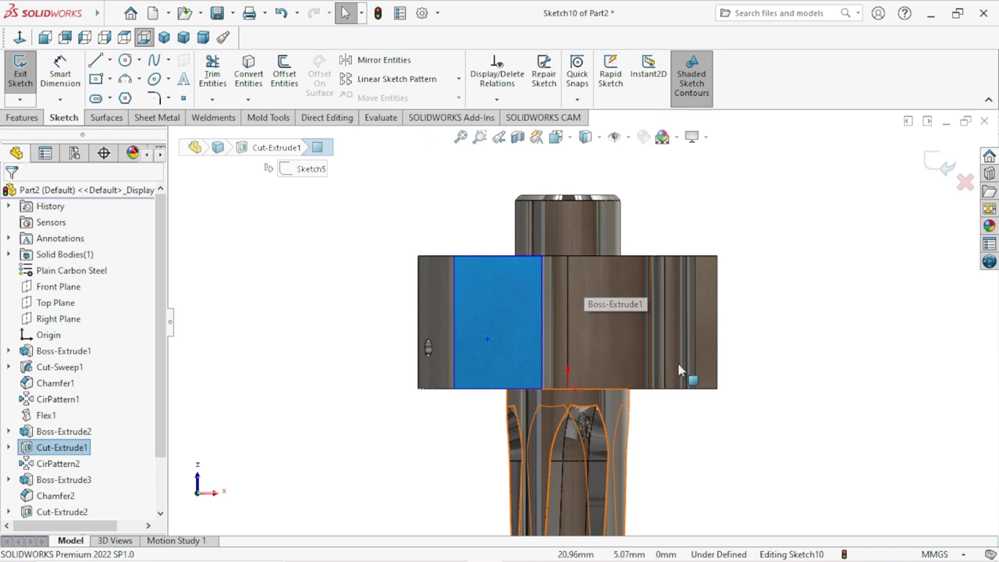
pyautogui.scroll(2, 778, 357)
pyautogui.moveTo(774, 370)
pyautogui.mouseDown(button='middle')
pyautogui.moveTo(764, 358)
pyautogui.moveTo(704, 350)
pyautogui.moveTo(774, 367)
pyautogui.moveTo(762, 385)
pyautogui.moveTo(764, 470)
pyautogui.moveTo(764, 394)
pyautogui.mouseUp(button='middle')
pyautogui.click(17, 44)
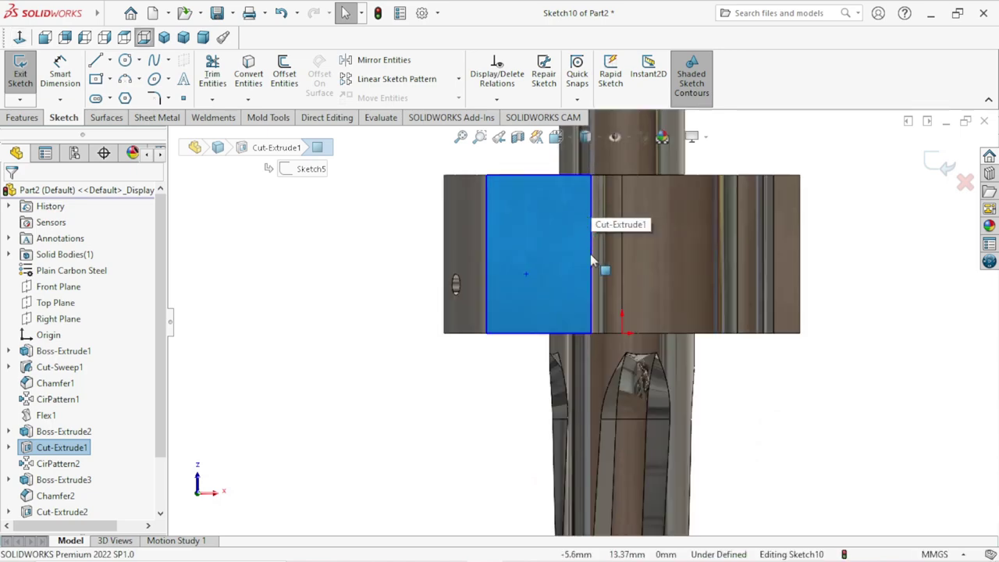
pyautogui.moveTo(761, 403)
pyautogui.mouseDown(button='middle')
pyautogui.moveTo(729, 346)
pyautogui.moveTo(746, 400)
pyautogui.mouseUp(button='middle')
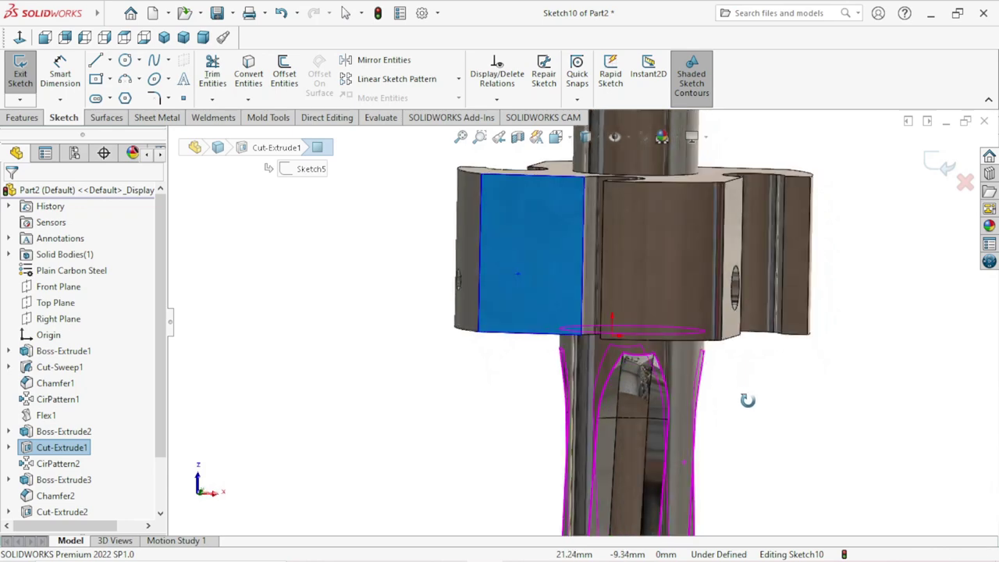
pyautogui.click(20, 38)
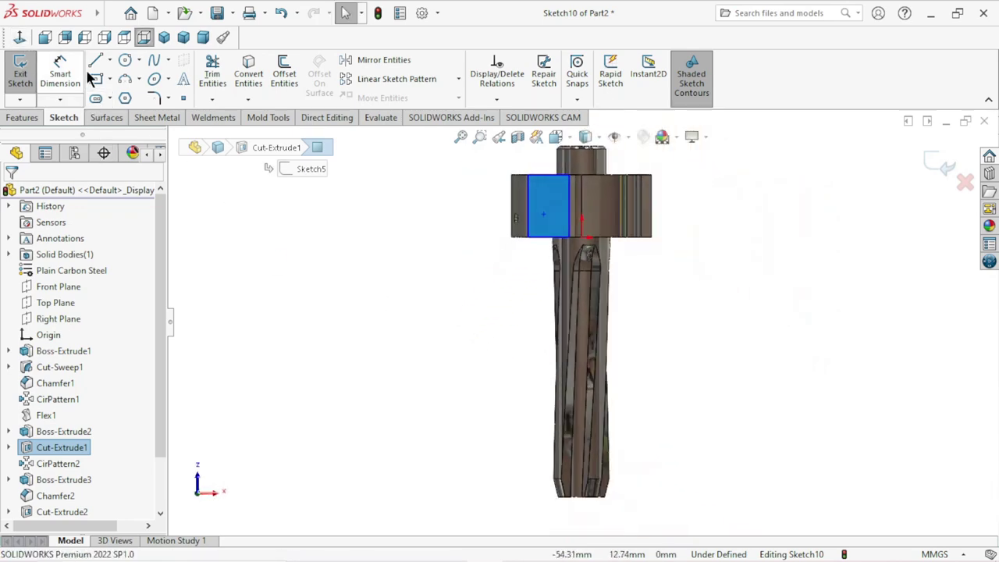
# Choose the Circle tool and place a circle centre on the notch face.
pyautogui.click(124, 61)
pyautogui.scroll(-3, 567, 161)
pyautogui.scroll(-2, 567, 161)
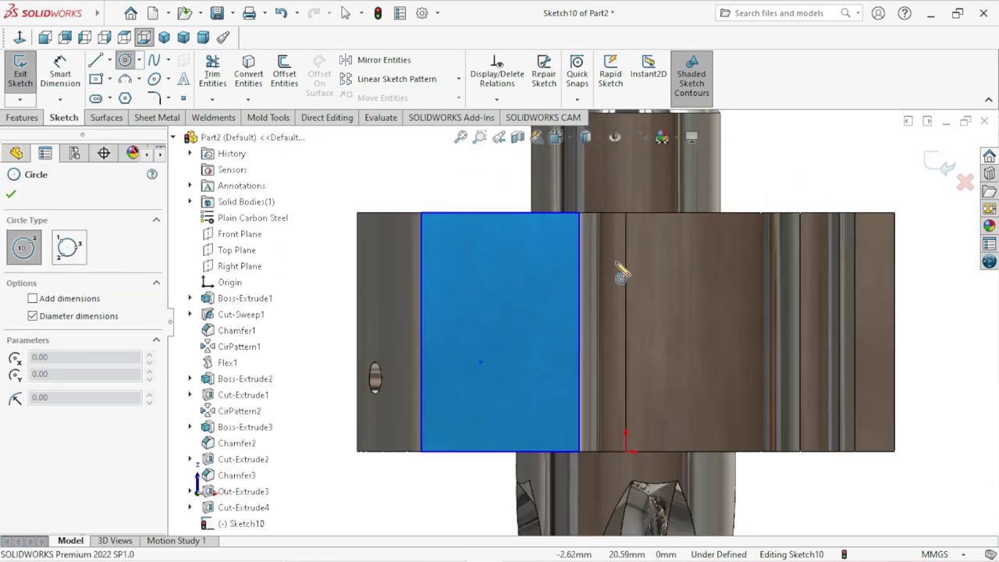
pyautogui.moveTo(714, 359)
pyautogui.mouseDown(button='middle')
pyautogui.moveTo(672, 322)
pyautogui.moveTo(546, 320)
pyautogui.mouseUp(button='middle')
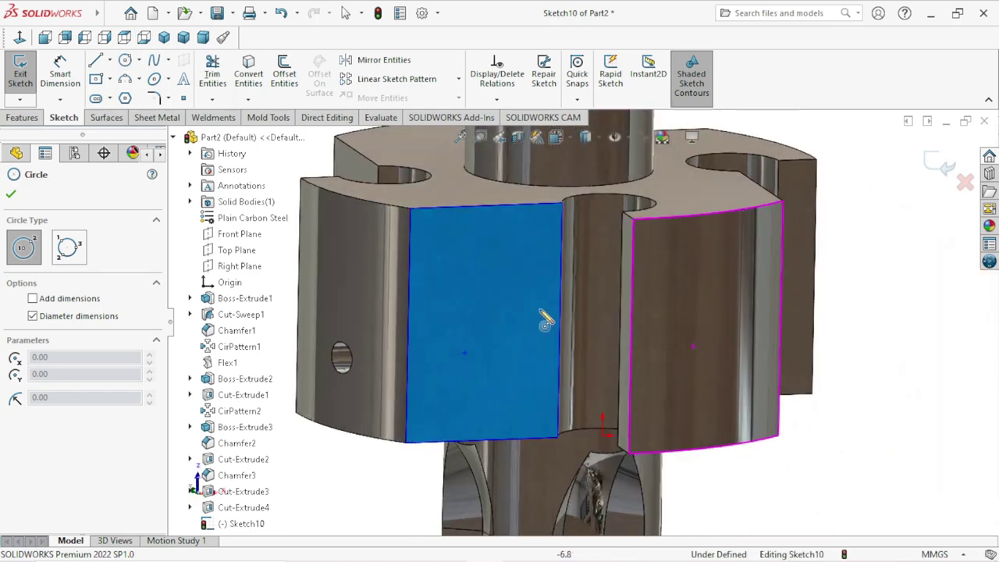
pyautogui.click(20, 38)
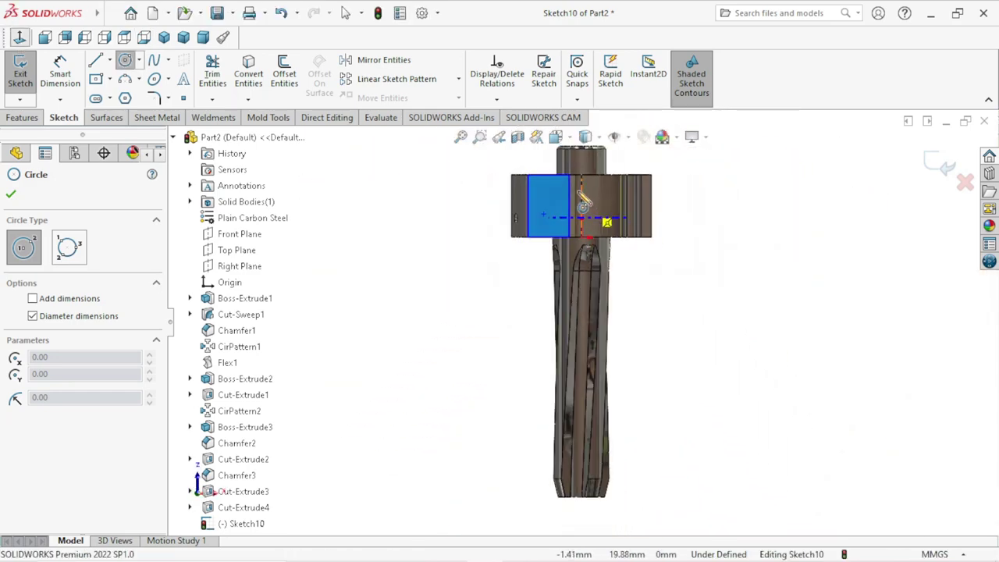
pyautogui.scroll(-5, 580, 223)
pyautogui.scroll(3, 533, 288)
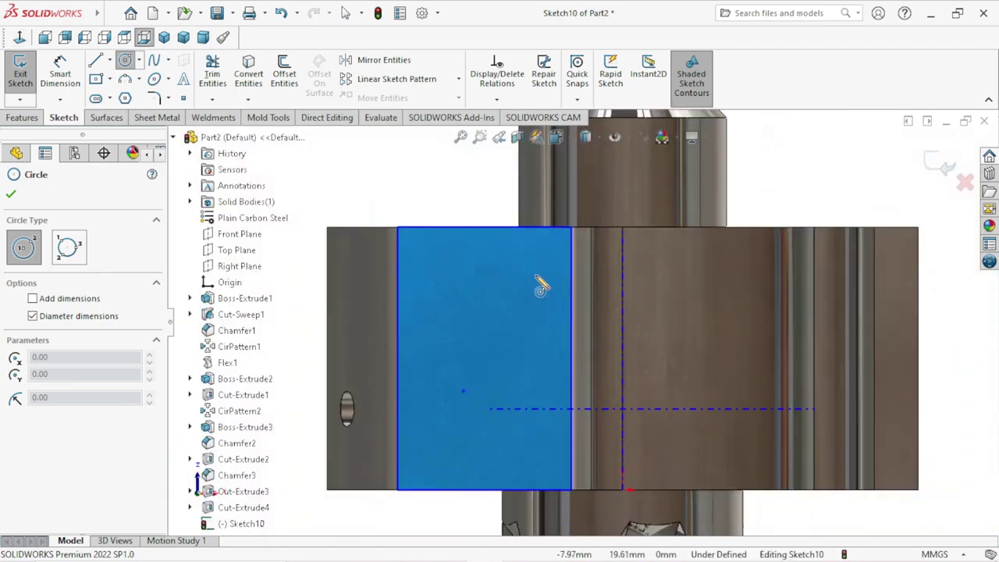
pyautogui.click(533, 271)
# Finish the small circle on the notch face and dimension its diameter to 3.2 mm.
pyautogui.click(546, 281)
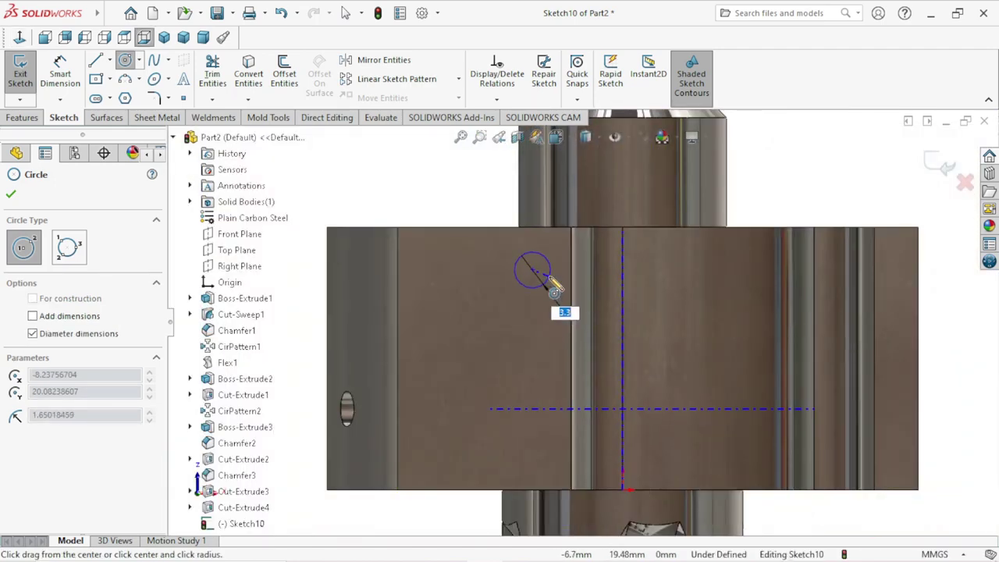
pyautogui.rightClick(439, 185)
pyautogui.click(465, 195)
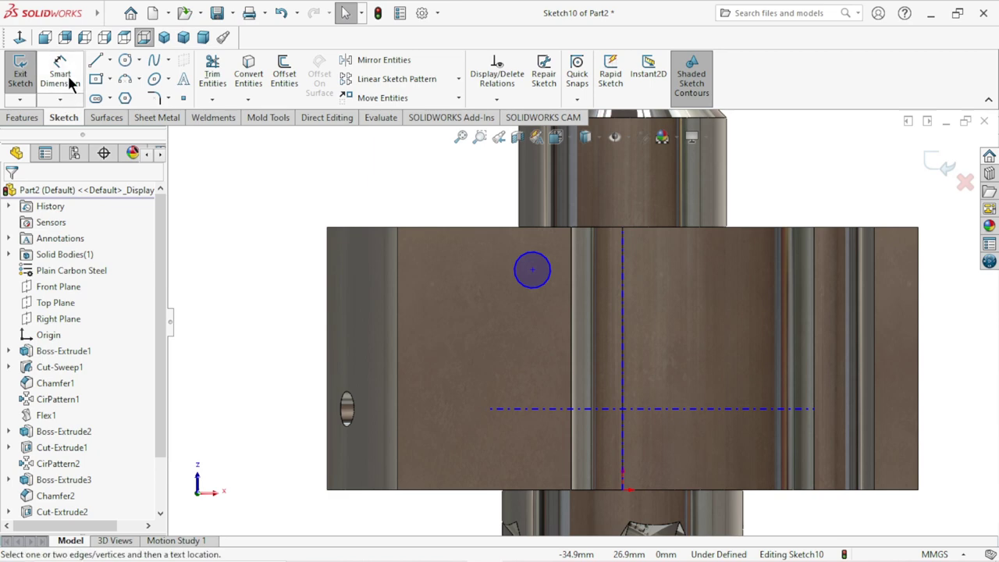
pyautogui.click(69, 83)
pyautogui.click(561, 267)
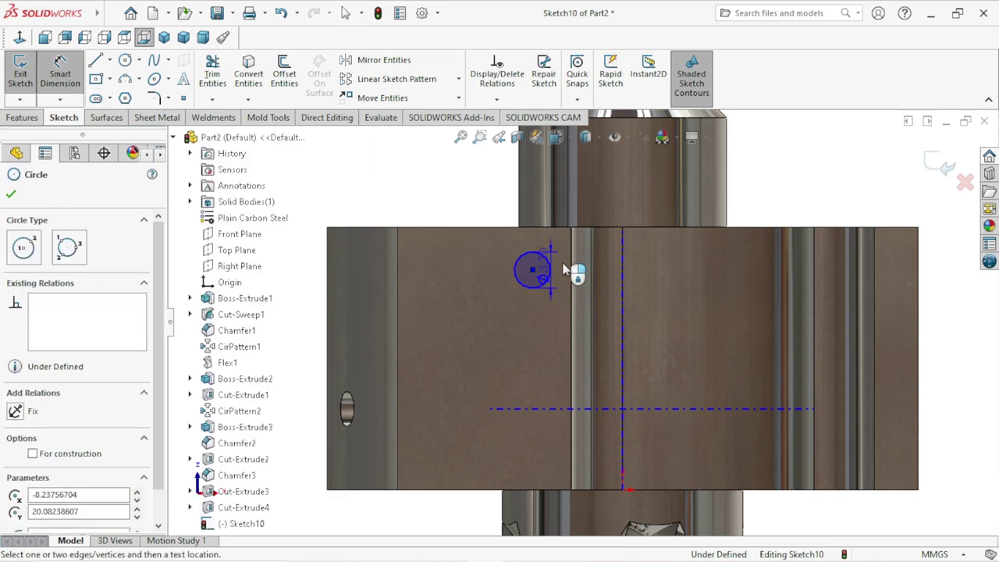
pyautogui.click(474, 288)
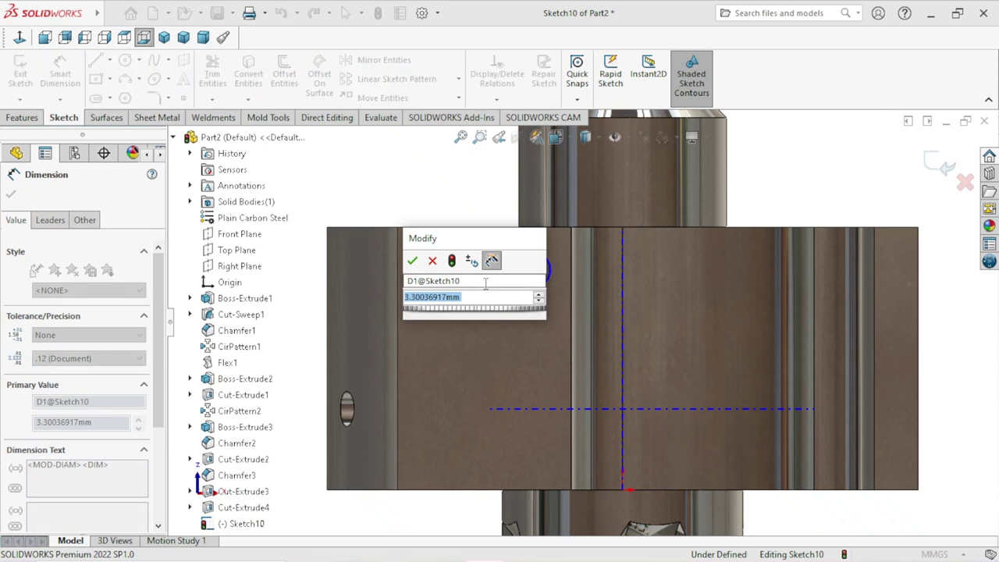
pyautogui.write('3.')
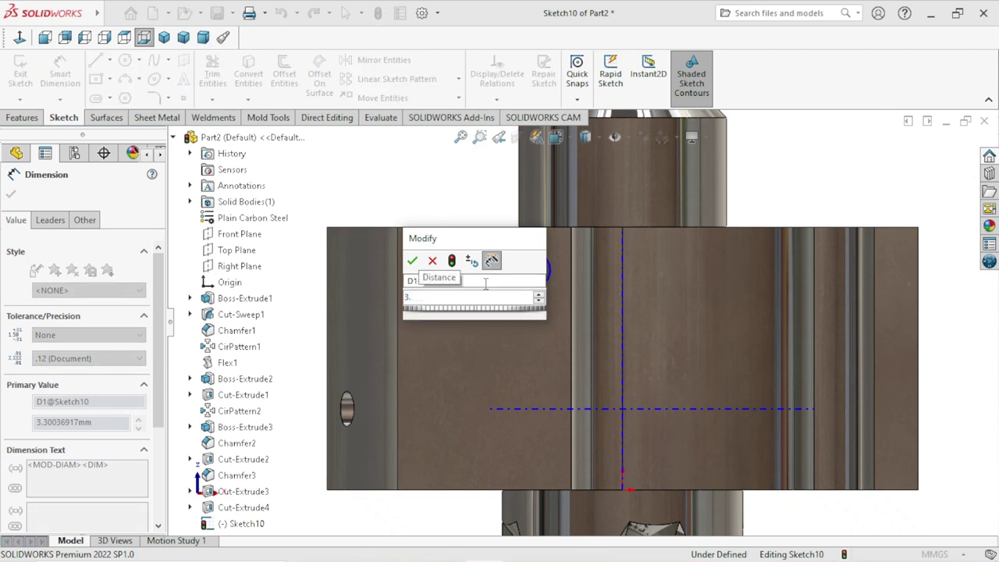
pyautogui.write('2')
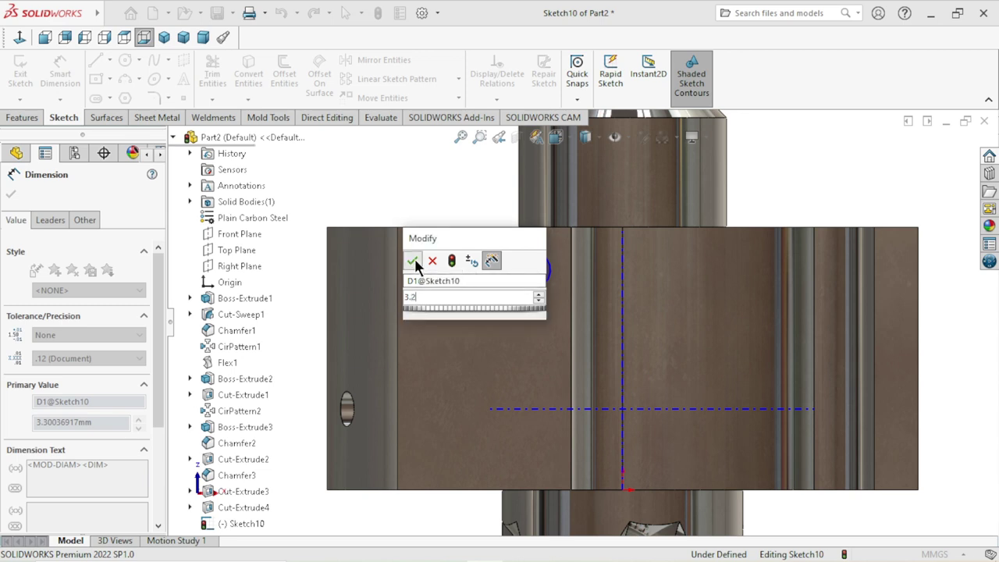
pyautogui.click(413, 260)
# Dimension the circle centre 7.4 mm below the notch face's top edge.
pyautogui.scroll(-2, 559, 286)
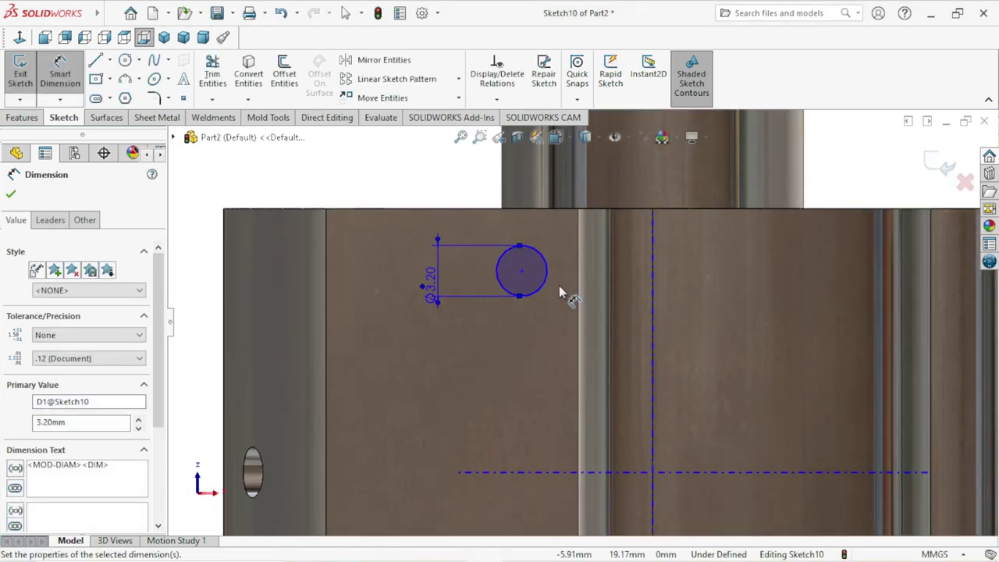
pyautogui.click(58, 87)
pyautogui.scroll(-1, 541, 263)
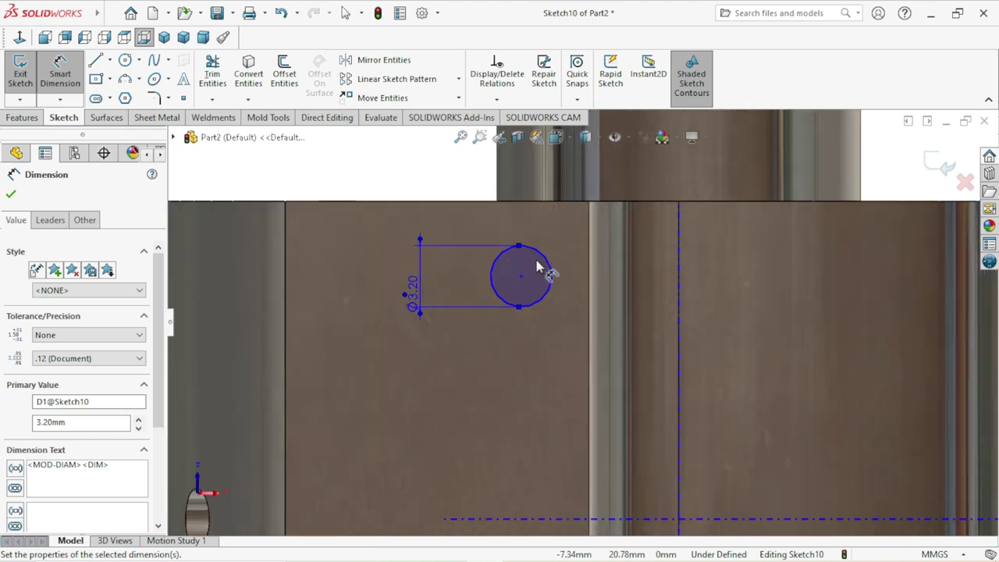
pyautogui.scroll(1, 542, 263)
pyautogui.click(504, 223)
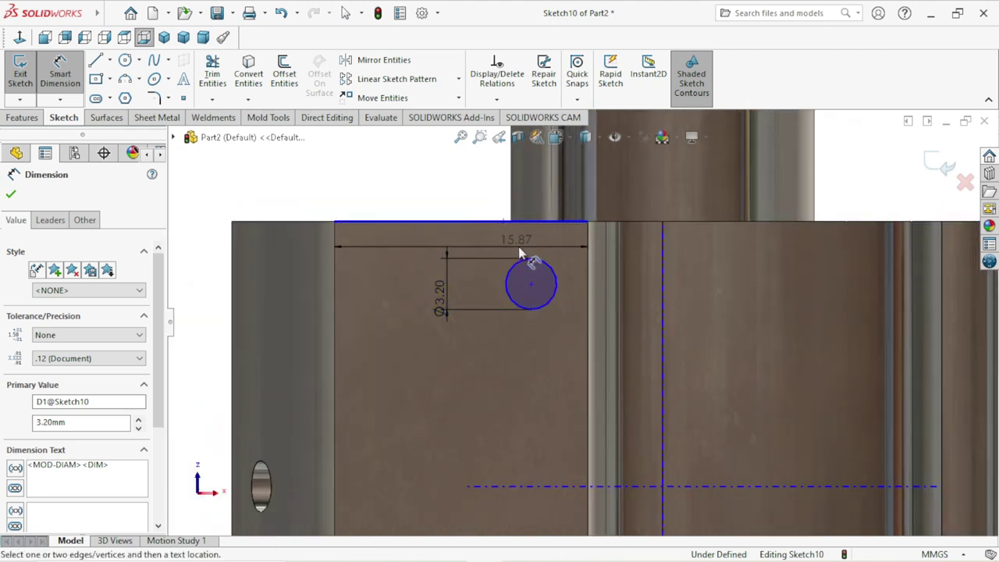
pyautogui.click(530, 285)
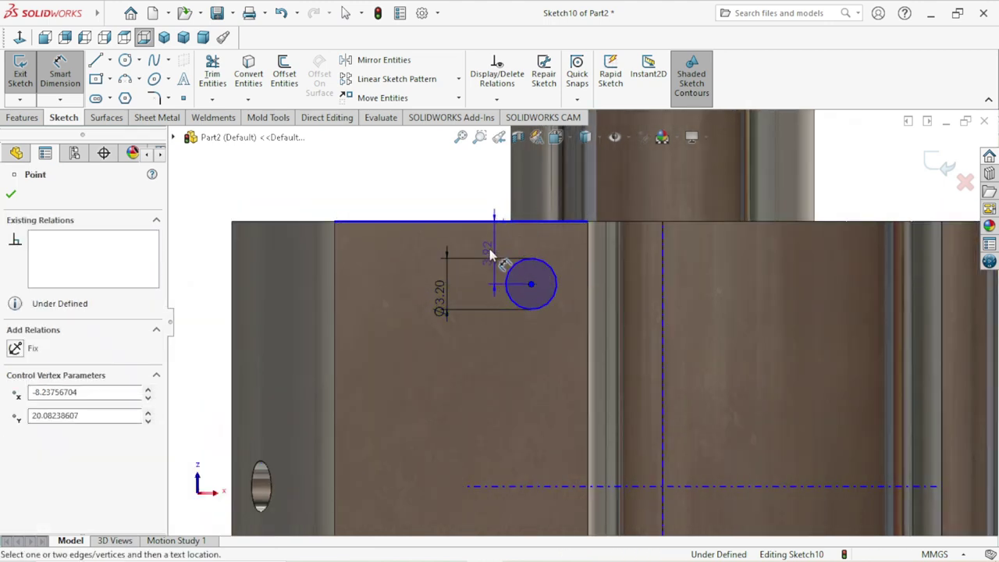
pyautogui.click(459, 199)
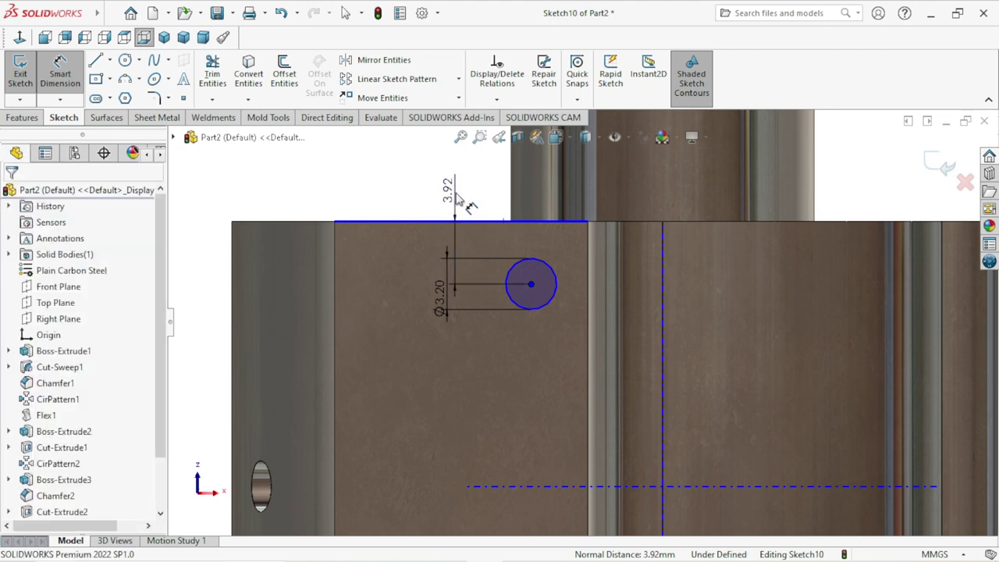
pyautogui.click(458, 200)
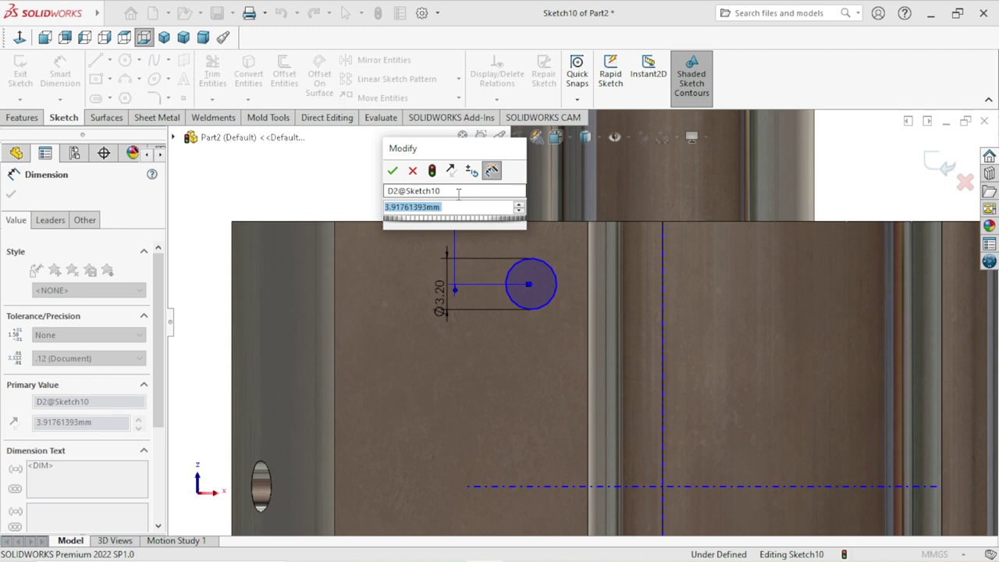
pyautogui.write('7.4')
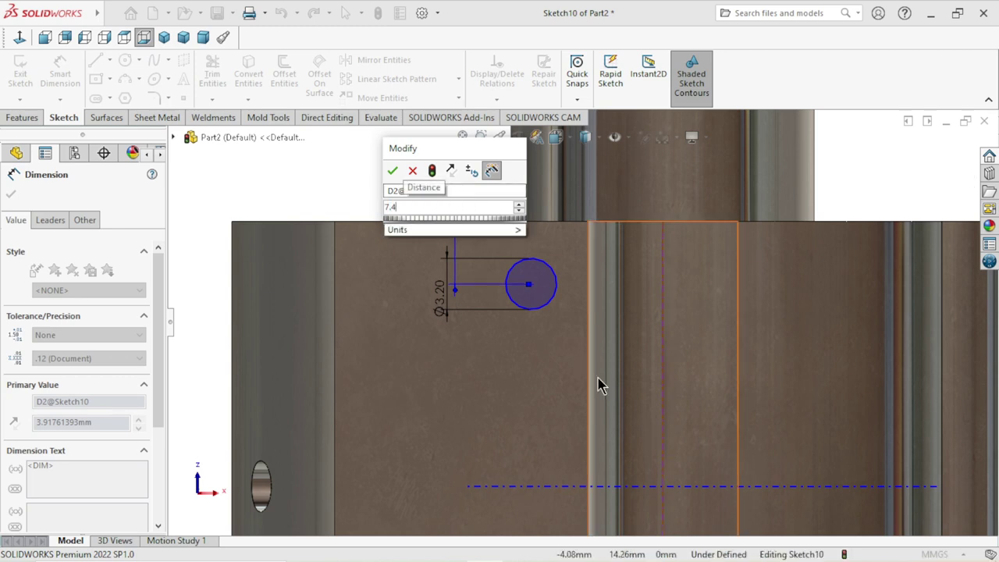
pyautogui.click(393, 170)
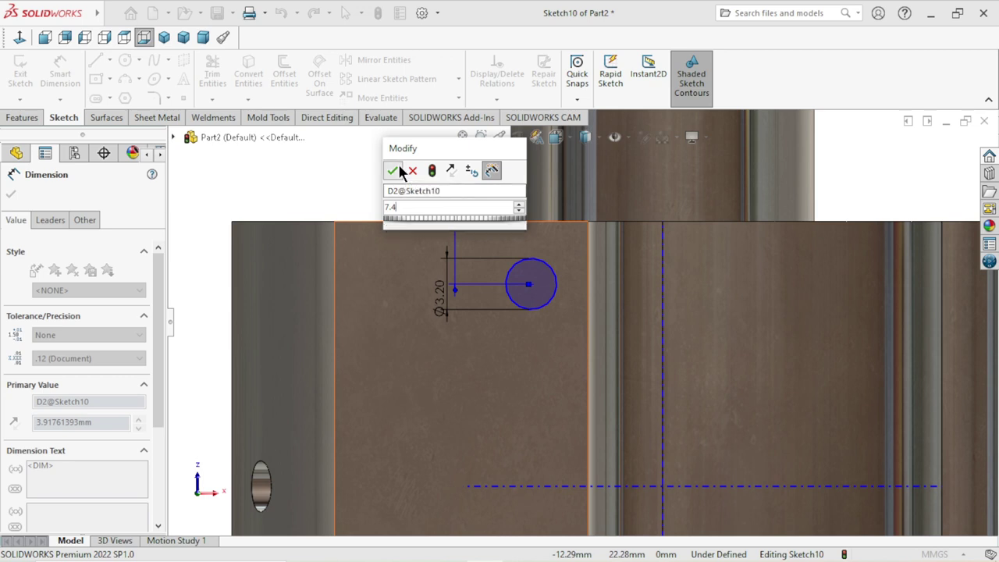
# Dimension the circle centre 5 mm from the notch's vertical side edge.
pyautogui.scroll(-1, 591, 352)
pyautogui.click(586, 346)
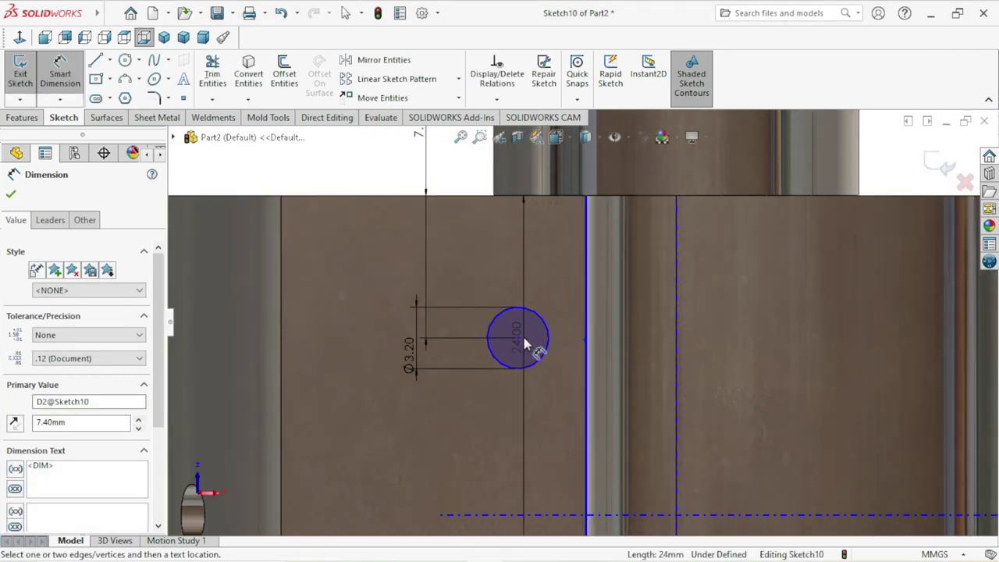
pyautogui.click(519, 339)
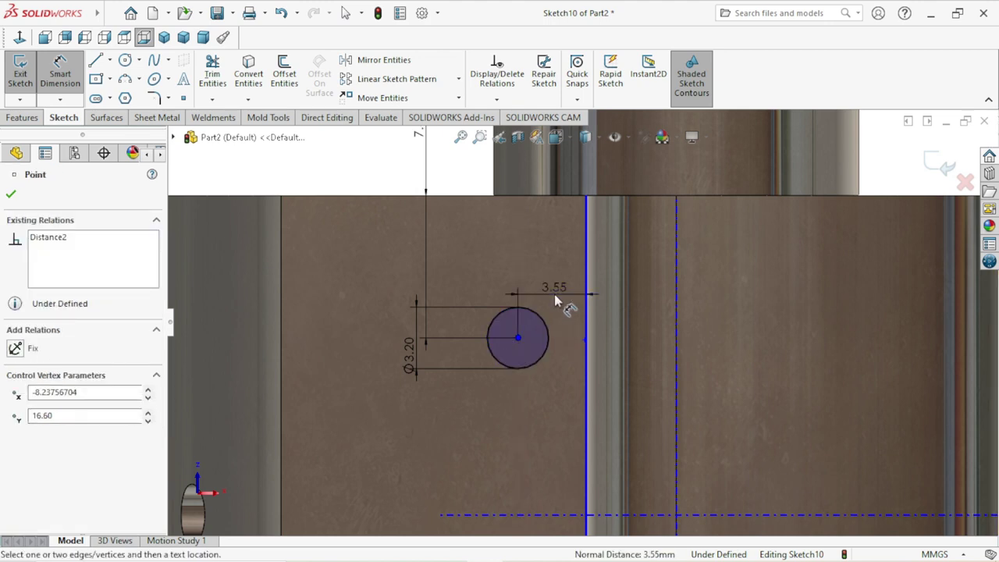
pyautogui.click(554, 296)
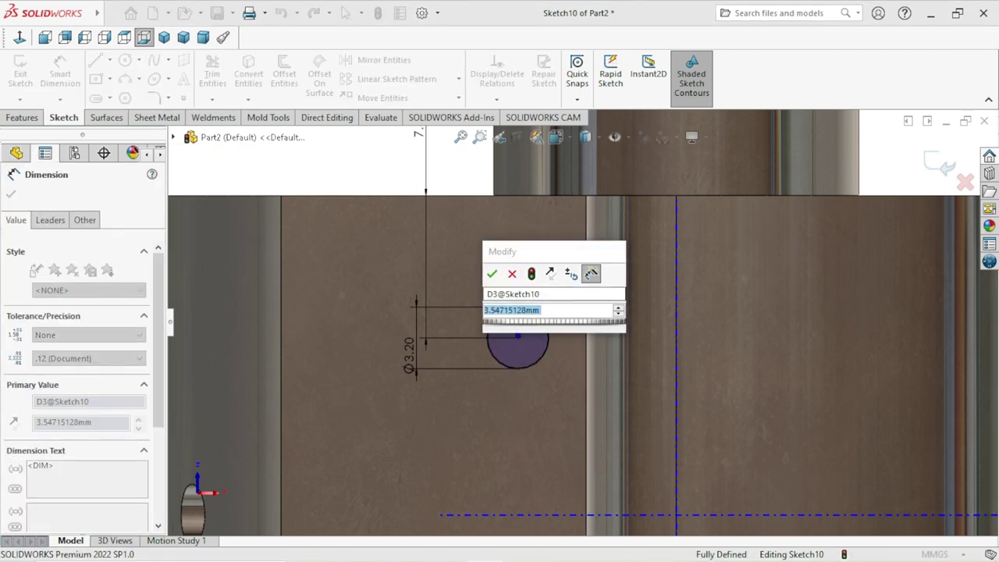
pyautogui.write('5')
pyautogui.click(492, 274)
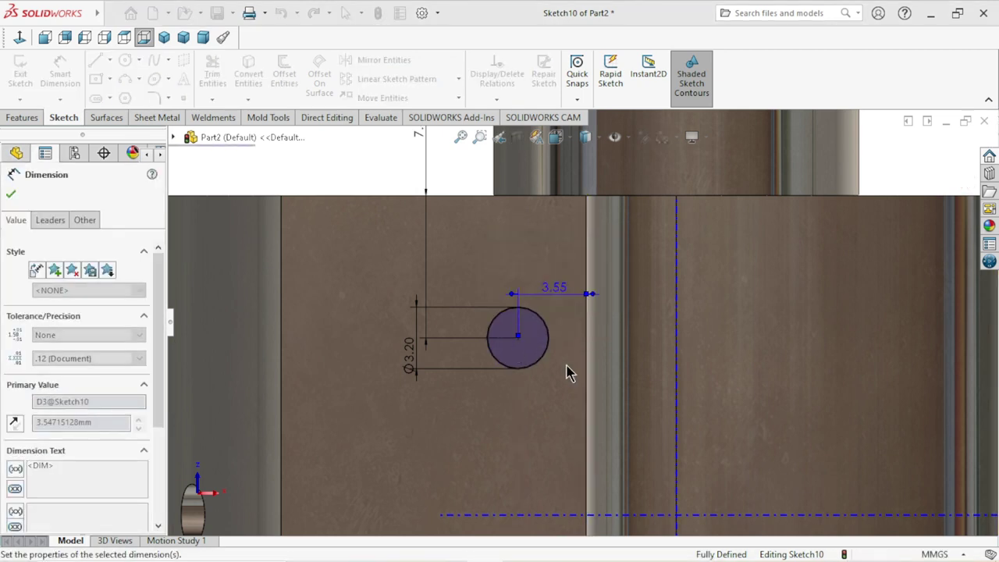
pyautogui.scroll(5, 527, 394)
pyautogui.scroll(1, 535, 378)
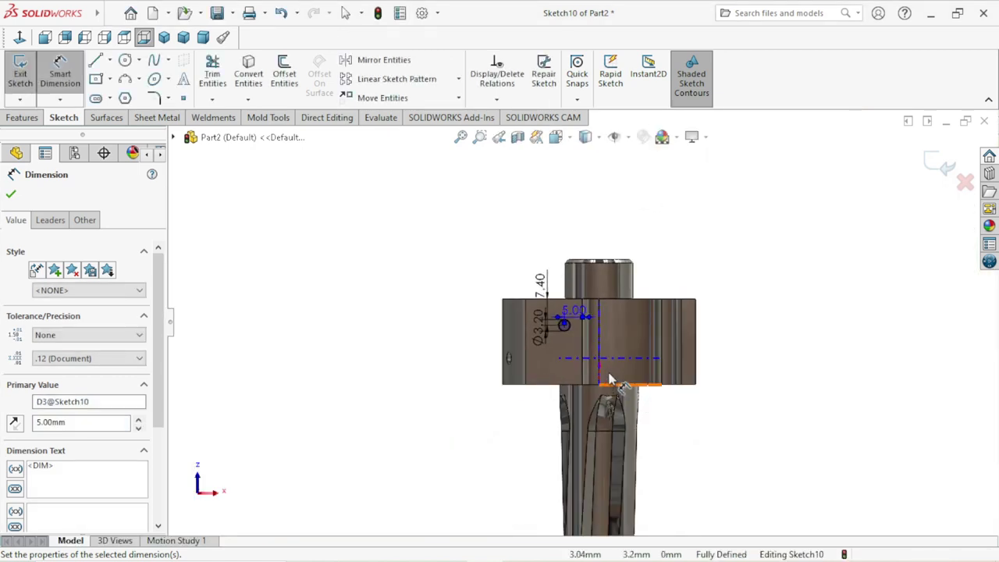
pyautogui.scroll(-2, 606, 379)
pyautogui.scroll(-1, 647, 346)
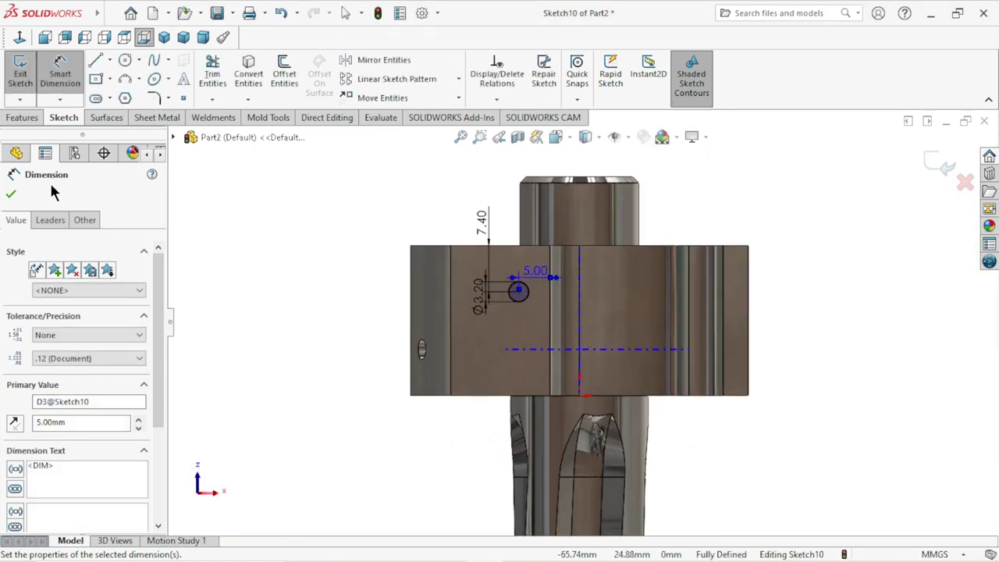
# Extrude-cut Sketch10's Ø3.2 circle Through All to make the hole.
pyautogui.click(12, 191)
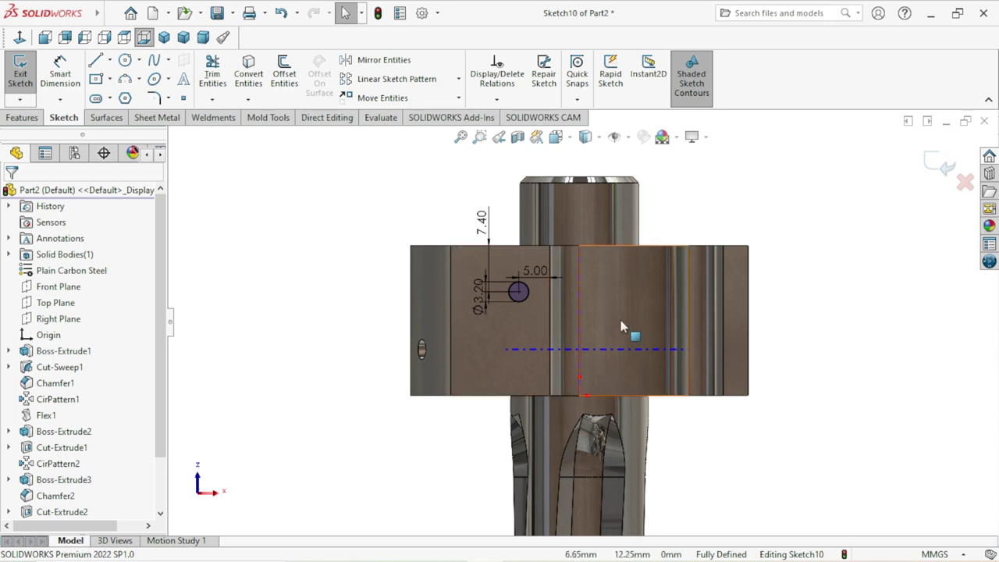
pyautogui.scroll(-1, 597, 335)
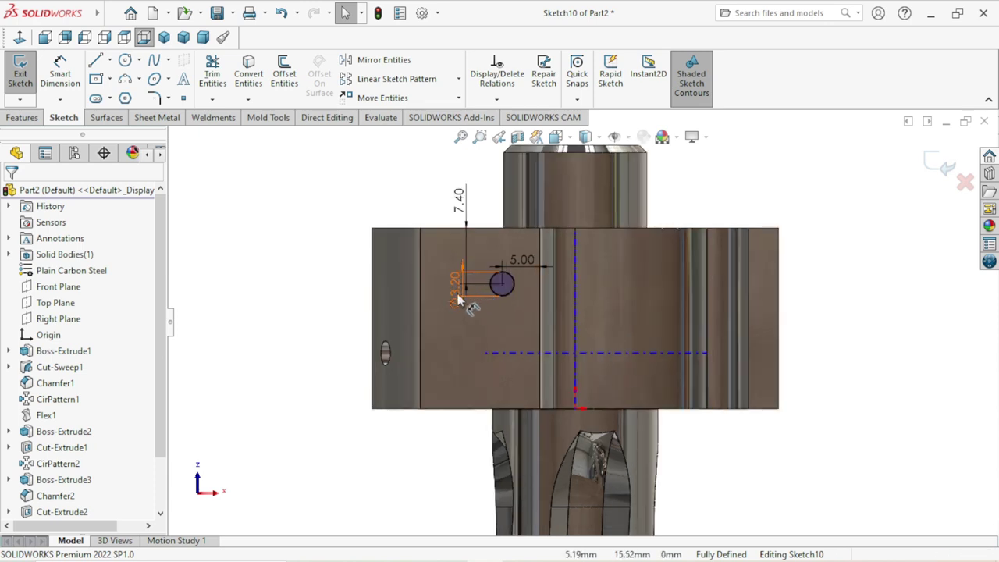
pyautogui.click(569, 352)
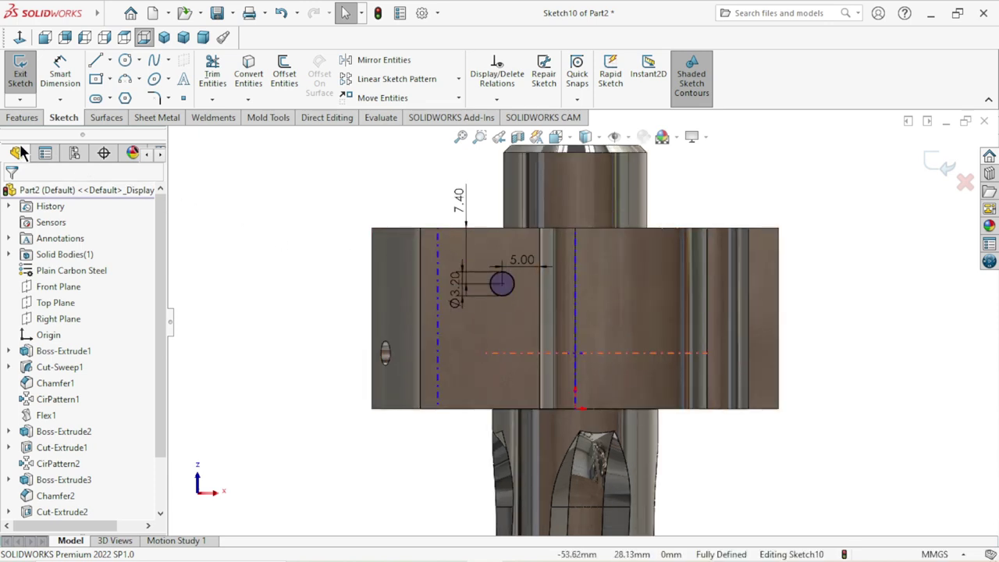
pyautogui.click(20, 118)
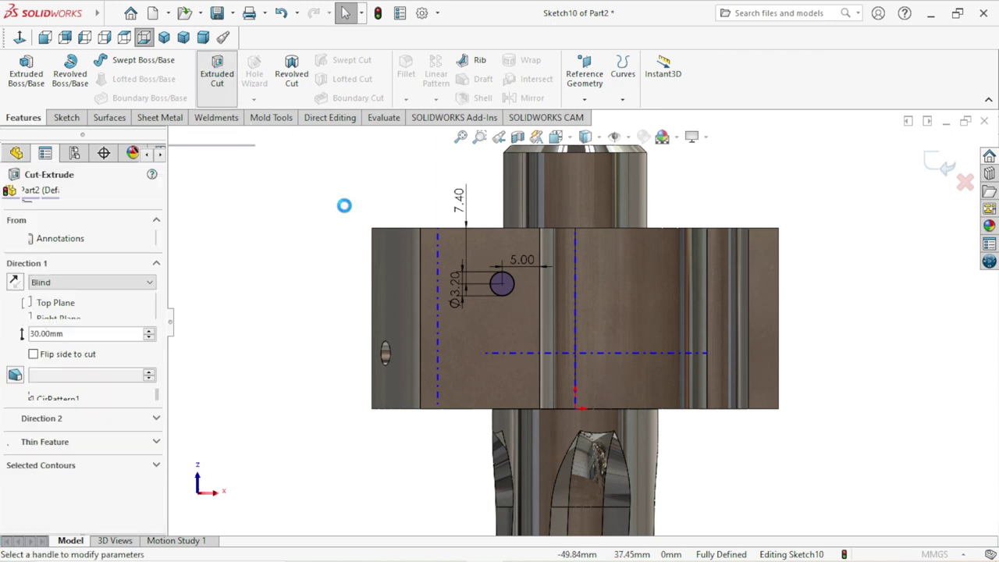
pyautogui.click(121, 282)
pyautogui.click(93, 305)
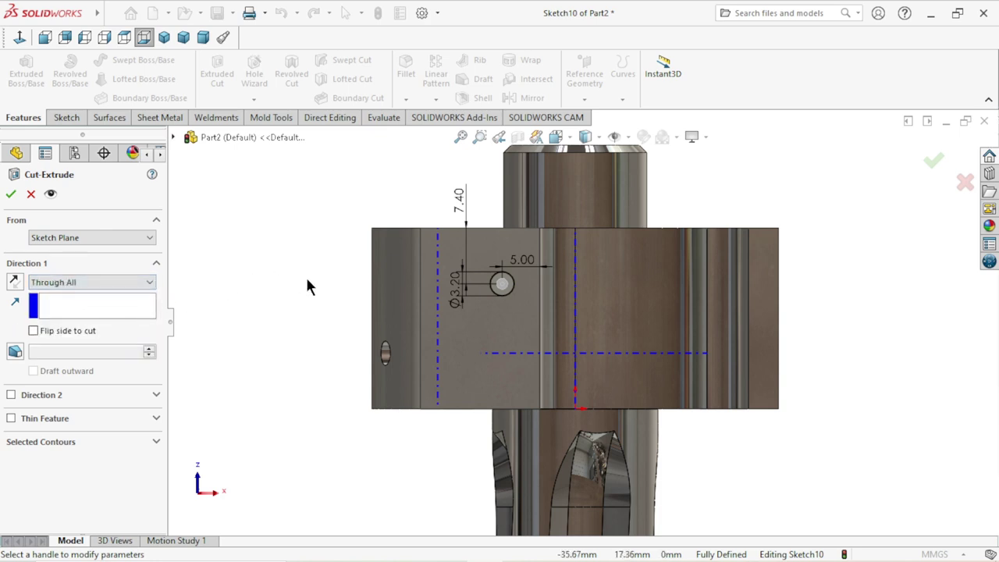
pyautogui.click(11, 194)
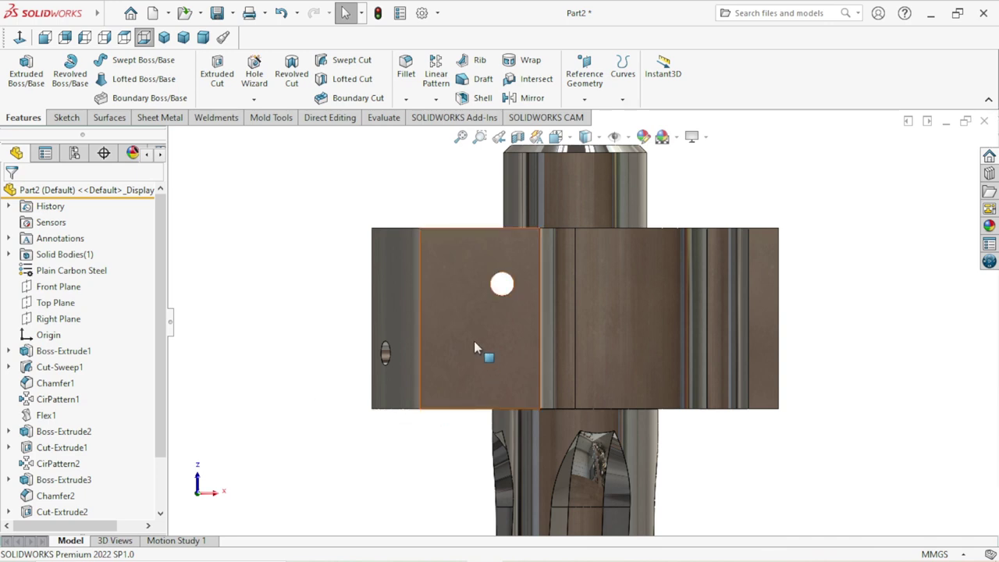
# Sketch a larger circle on the notch face, centred on the Ø3.2 hole.
pyautogui.click(463, 322)
pyautogui.click(530, 272)
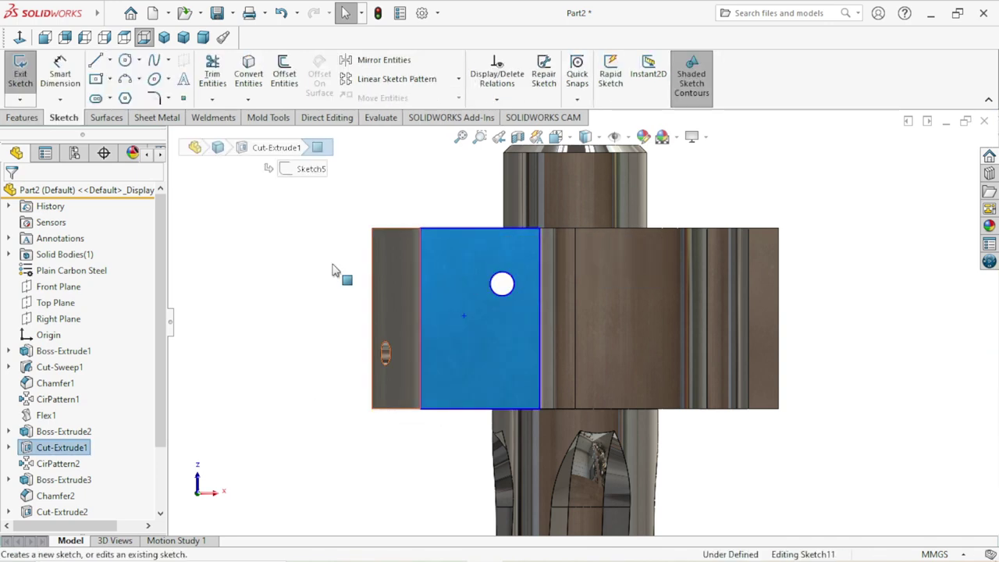
pyautogui.click(126, 61)
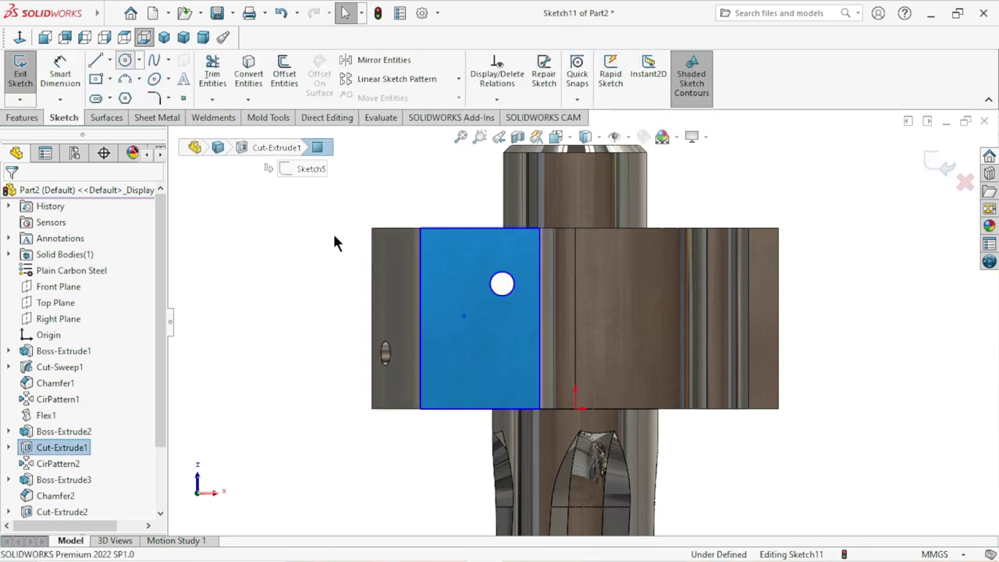
pyautogui.click(502, 282)
pyautogui.write('6.8')
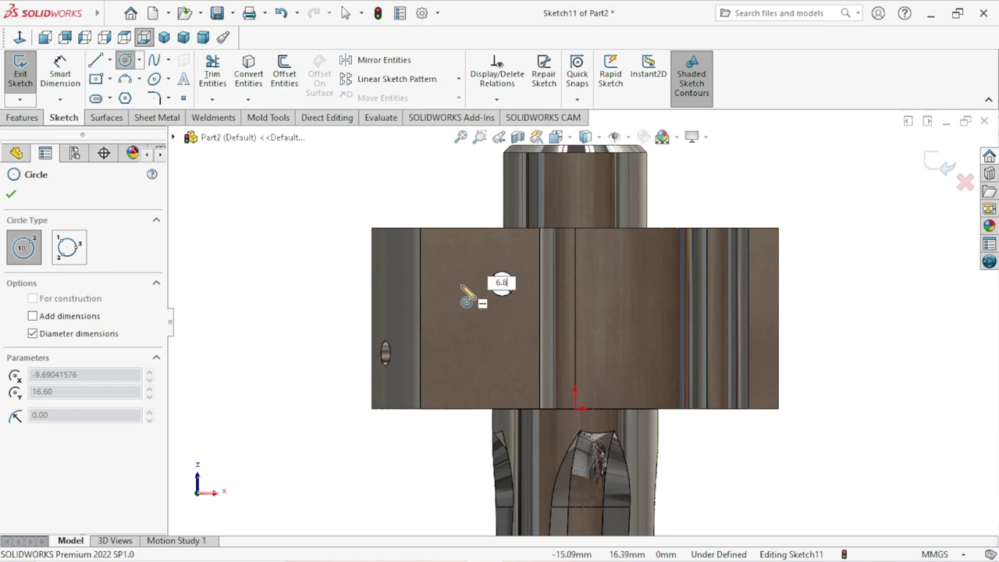
pyautogui.click(476, 291)
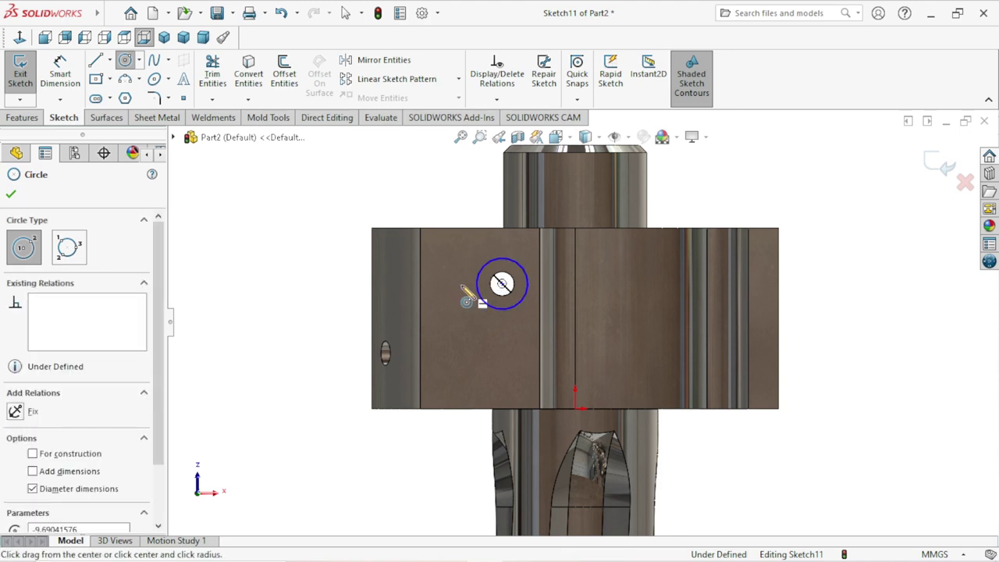
pyautogui.click(11, 196)
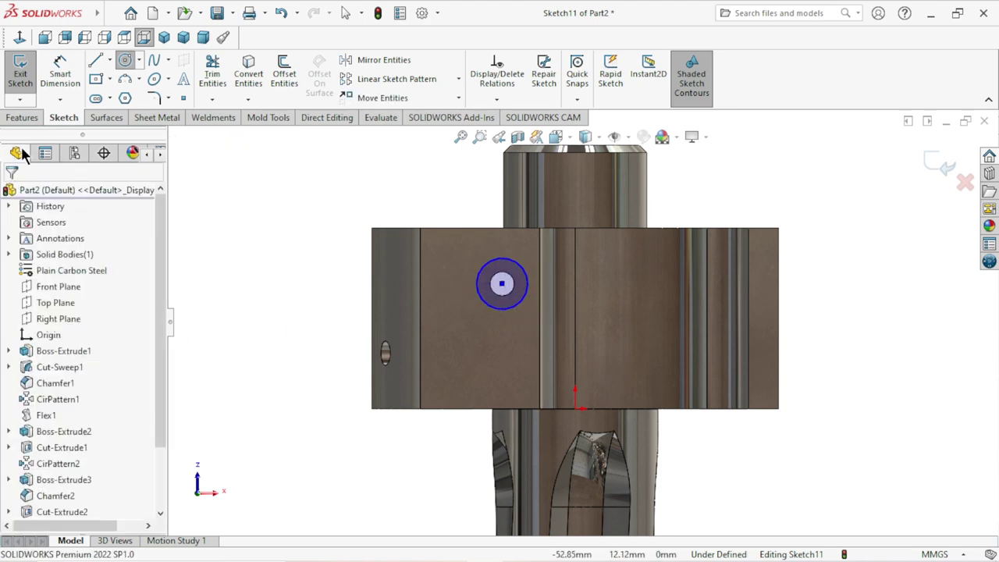
# Extrude-cut the larger circle Blind 30.00 mm deep to form the counterbore.
pyautogui.click(23, 117)
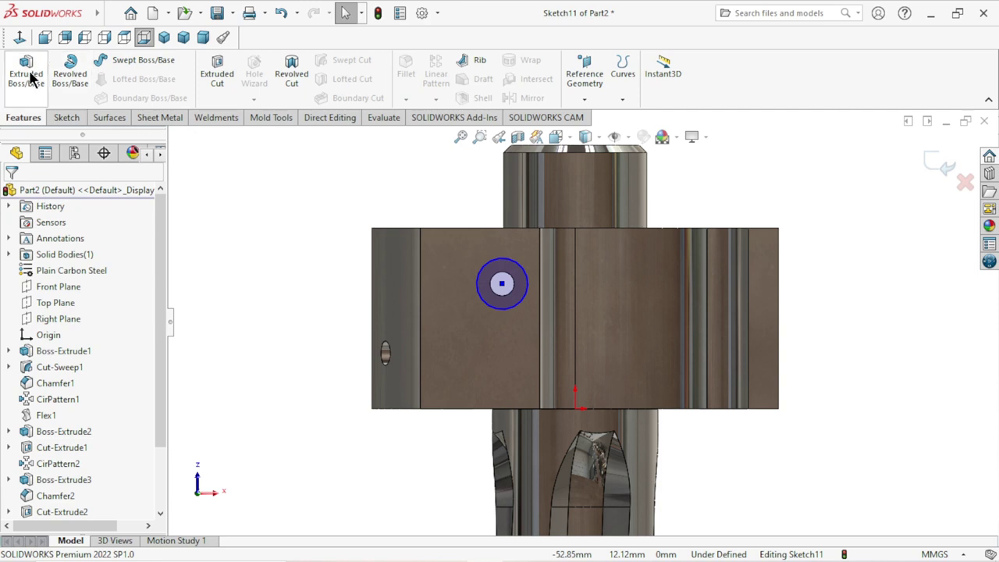
pyautogui.click(218, 78)
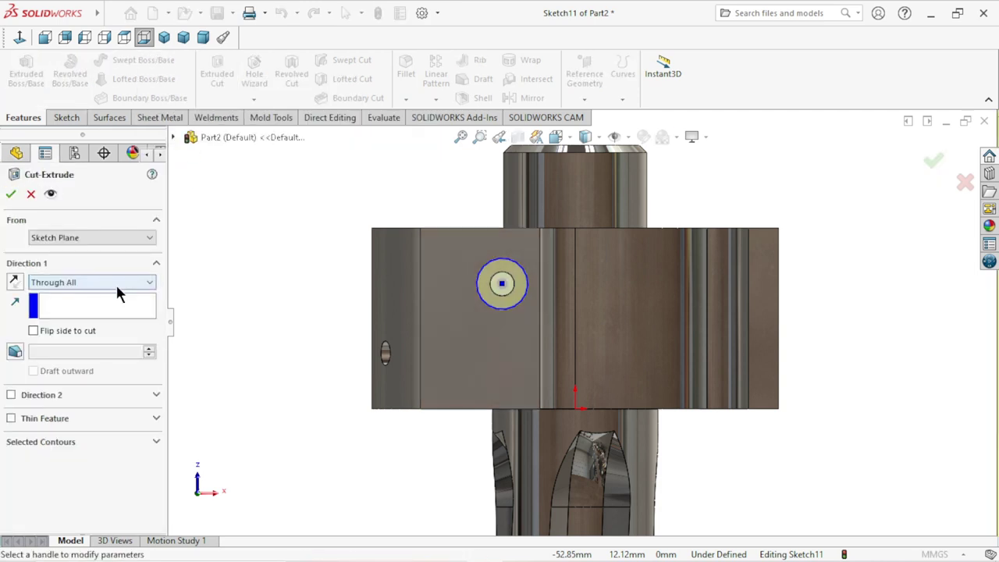
pyautogui.click(115, 285)
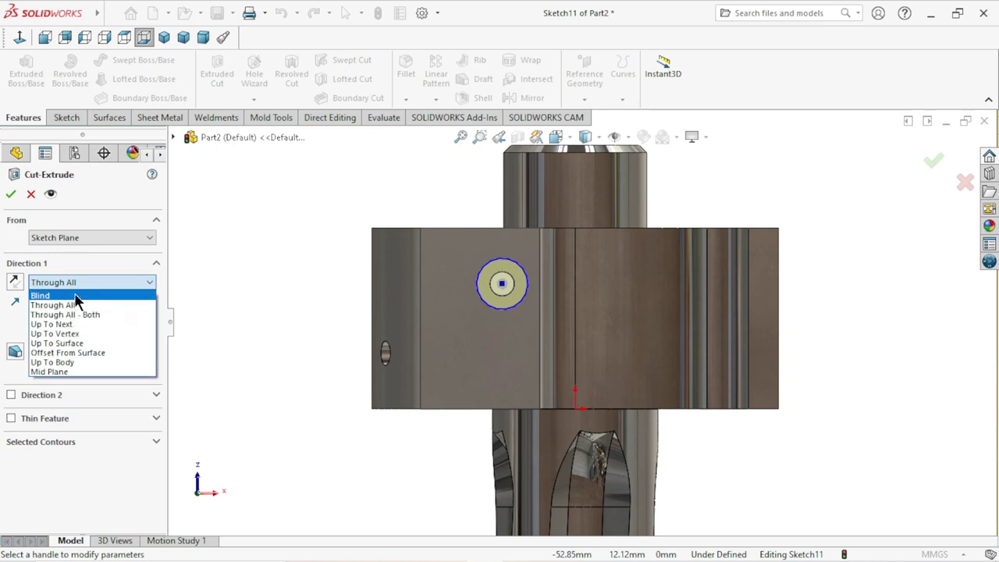
pyautogui.click(78, 294)
pyautogui.click(67, 331)
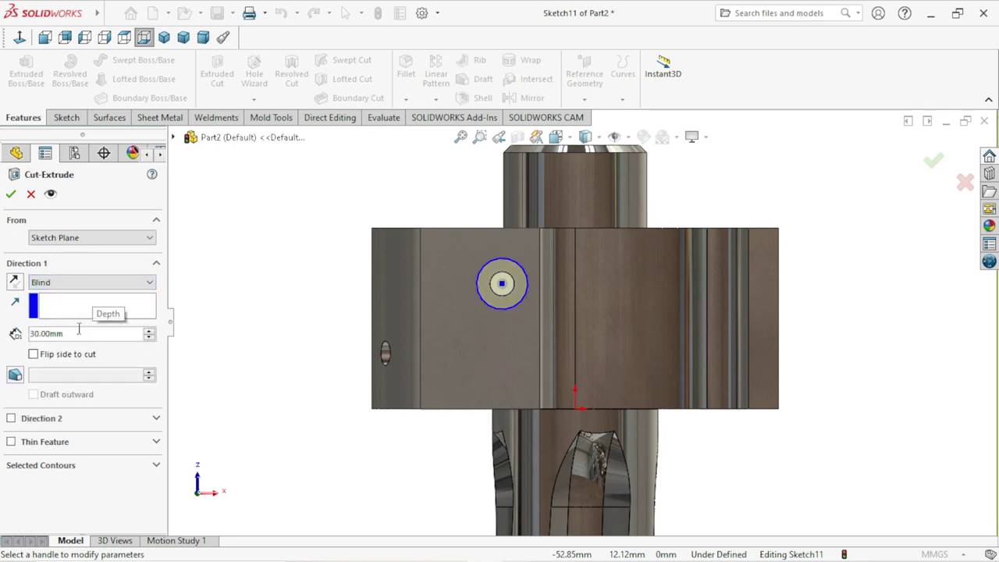
pyautogui.click(12, 194)
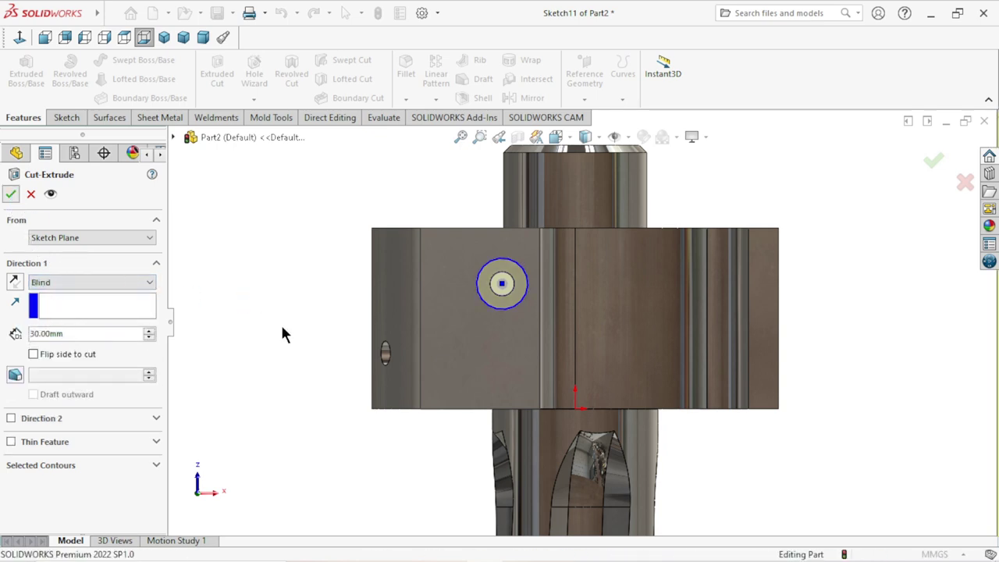
pyautogui.rightClick(241, 337)
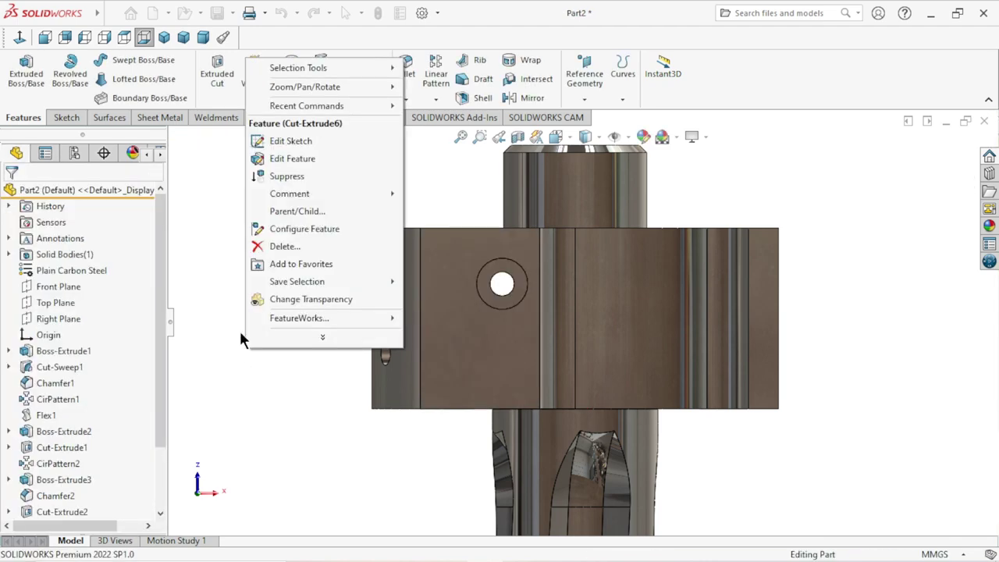
pyautogui.click(289, 441)
pyautogui.moveTo(435, 479)
pyautogui.mouseDown(button='middle')
pyautogui.moveTo(480, 434)
pyautogui.moveTo(437, 426)
pyautogui.moveTo(426, 437)
pyautogui.mouseUp(button='middle')
pyautogui.rightClick(426, 437)
pyautogui.moveTo(672, 412)
pyautogui.mouseDown(button='middle')
pyautogui.moveTo(702, 383)
pyautogui.moveTo(763, 357)
pyautogui.moveTo(798, 356)
pyautogui.moveTo(687, 367)
pyautogui.moveTo(666, 390)
pyautogui.moveTo(750, 376)
pyautogui.mouseUp(button='middle')
pyautogui.scroll(2, 702, 382)
pyautogui.scroll(-3, 722, 361)
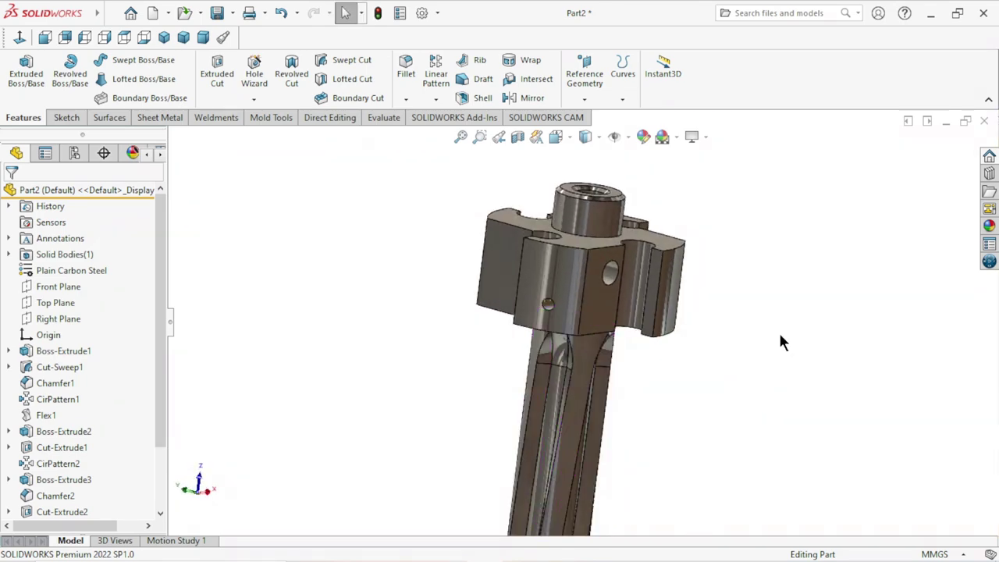
pyautogui.scroll(-2, 677, 352)
pyautogui.moveTo(703, 372)
pyautogui.mouseDown(button='middle')
pyautogui.moveTo(745, 366)
pyautogui.moveTo(778, 379)
pyautogui.moveTo(674, 374)
pyautogui.moveTo(704, 450)
pyautogui.moveTo(673, 414)
pyautogui.moveTo(642, 408)
pyautogui.moveTo(736, 412)
pyautogui.mouseUp(button='middle')
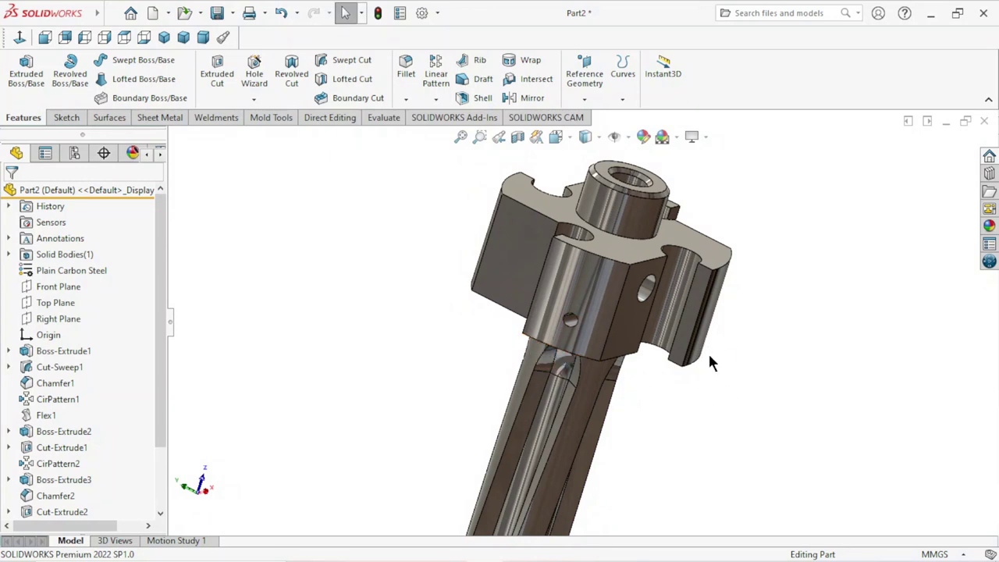
pyautogui.scroll(3, 718, 344)
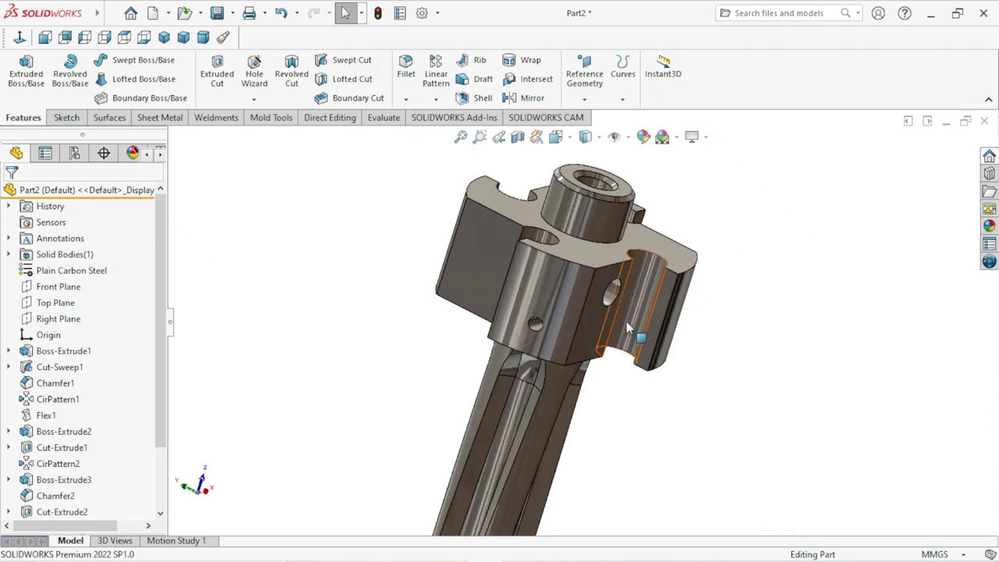
pyautogui.moveTo(745, 349)
pyautogui.mouseDown(button='middle')
pyautogui.moveTo(729, 341)
pyautogui.moveTo(723, 353)
pyautogui.mouseUp(button='middle')
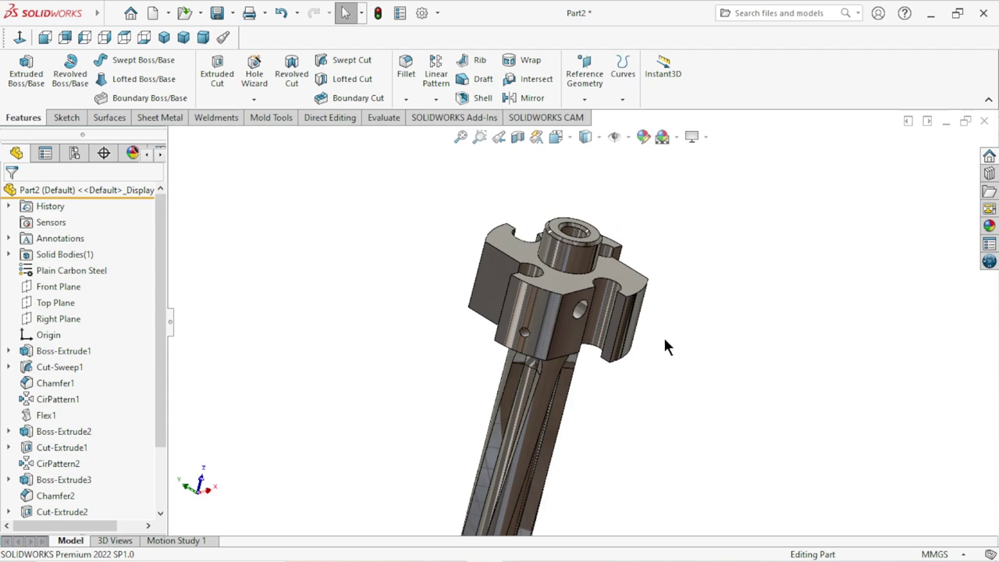
pyautogui.scroll(-2, 662, 349)
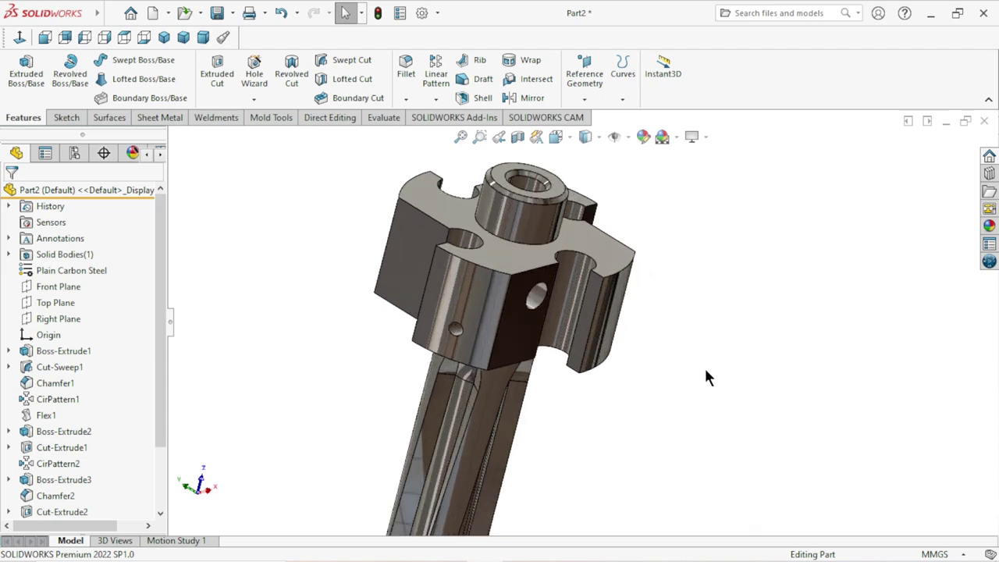
pyautogui.moveTo(710, 357)
pyautogui.mouseDown(button='middle')
pyautogui.moveTo(648, 339)
pyautogui.moveTo(606, 367)
pyautogui.moveTo(631, 372)
pyautogui.moveTo(624, 408)
pyautogui.moveTo(550, 401)
pyautogui.mouseUp(button='middle')
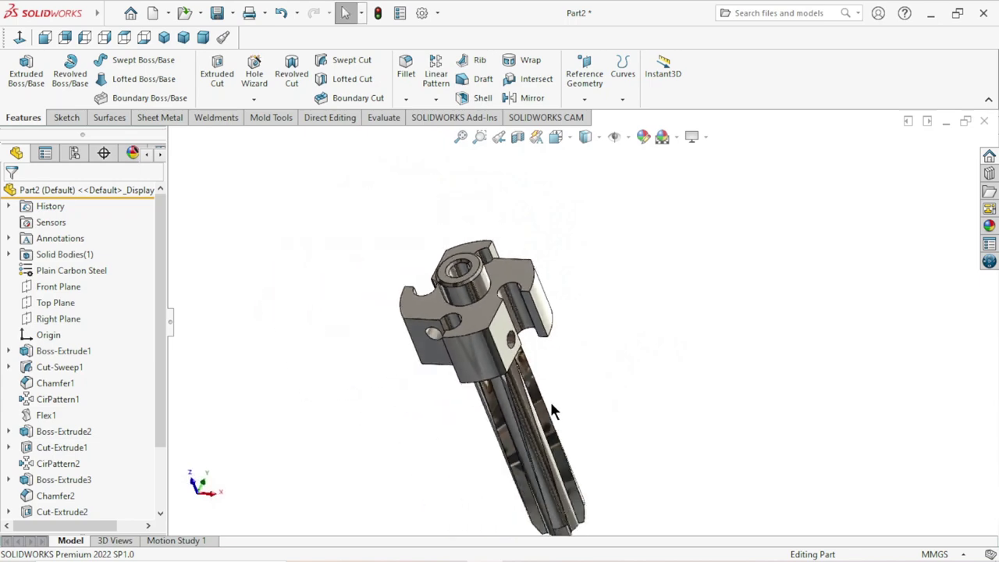
pyautogui.moveTo(648, 372)
pyautogui.mouseDown(button='middle')
pyautogui.moveTo(635, 395)
pyautogui.moveTo(646, 421)
pyautogui.mouseUp(button='middle')
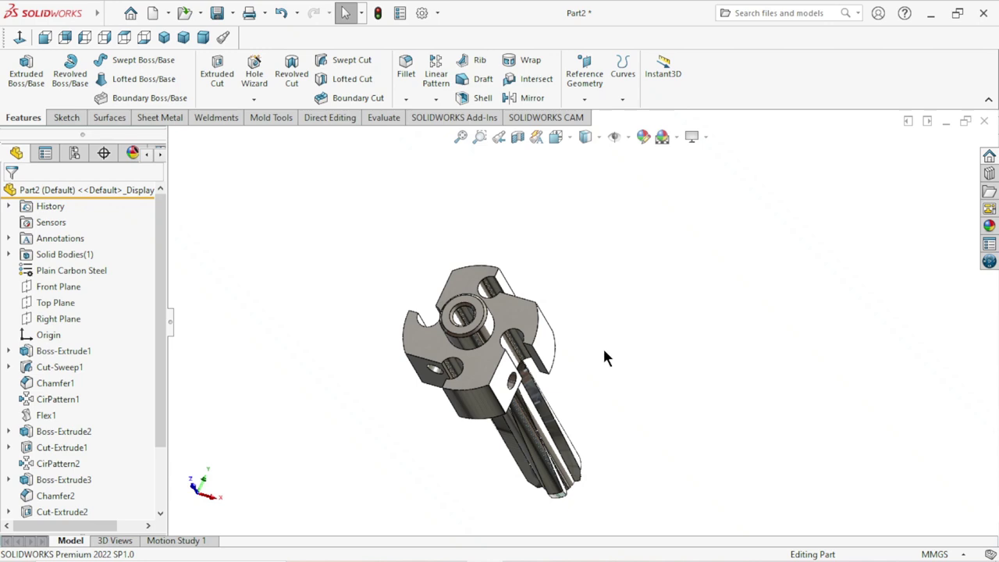
# Start a Mirror feature from the pattern list, then cancel it.
pyautogui.click(435, 99)
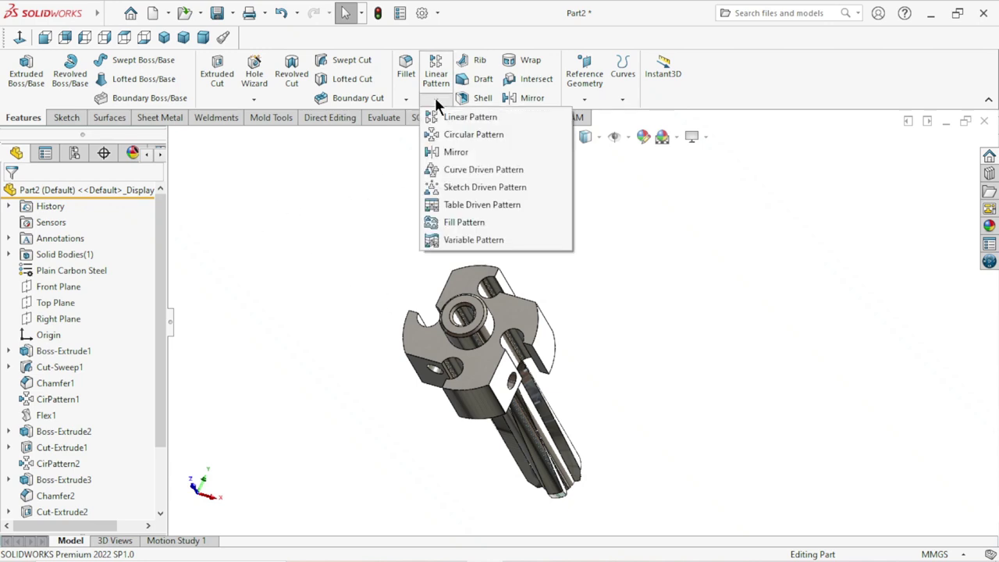
pyautogui.click(454, 155)
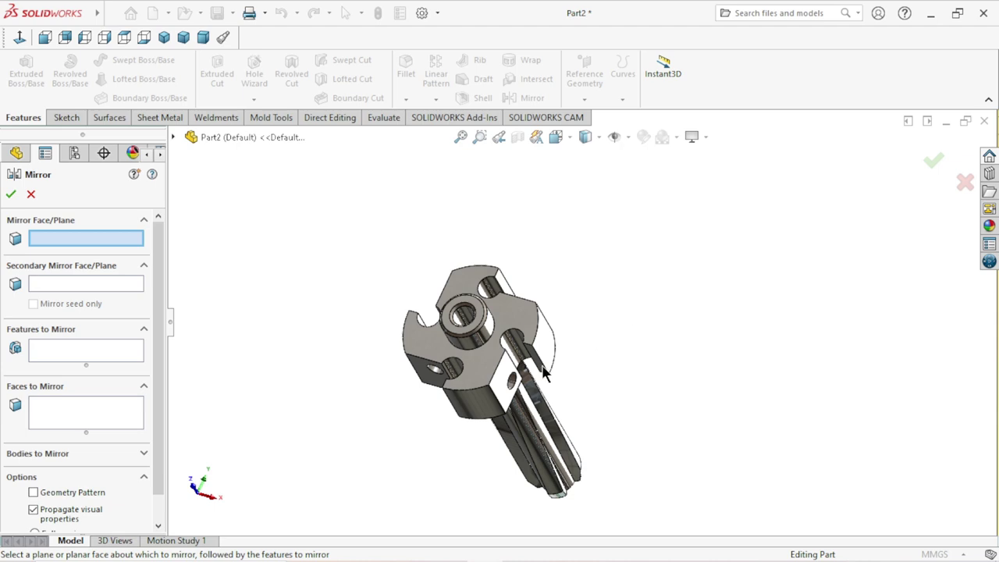
pyautogui.click(172, 138)
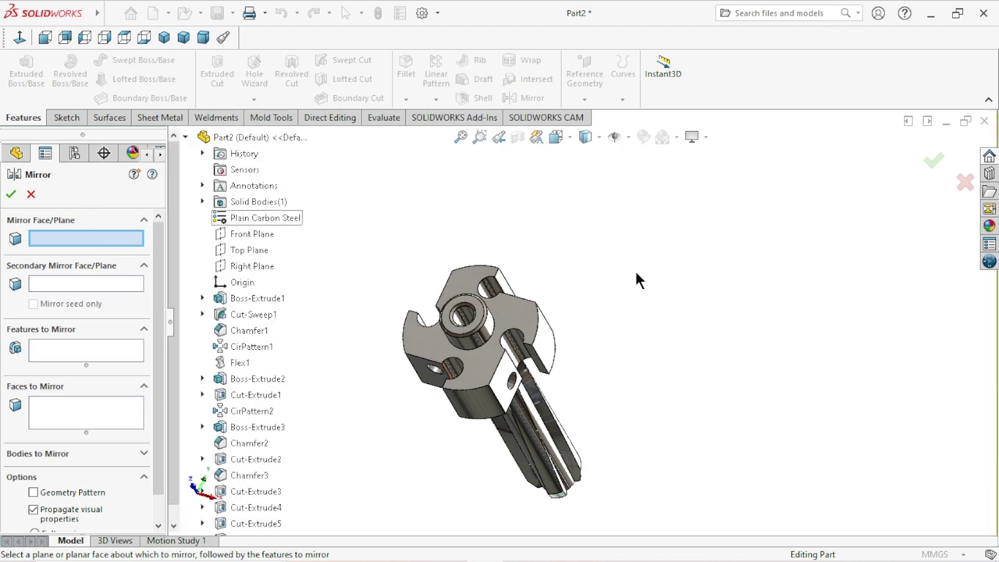
pyautogui.click(31, 194)
pyautogui.scroll(-2, 539, 373)
pyautogui.scroll(-1, 539, 373)
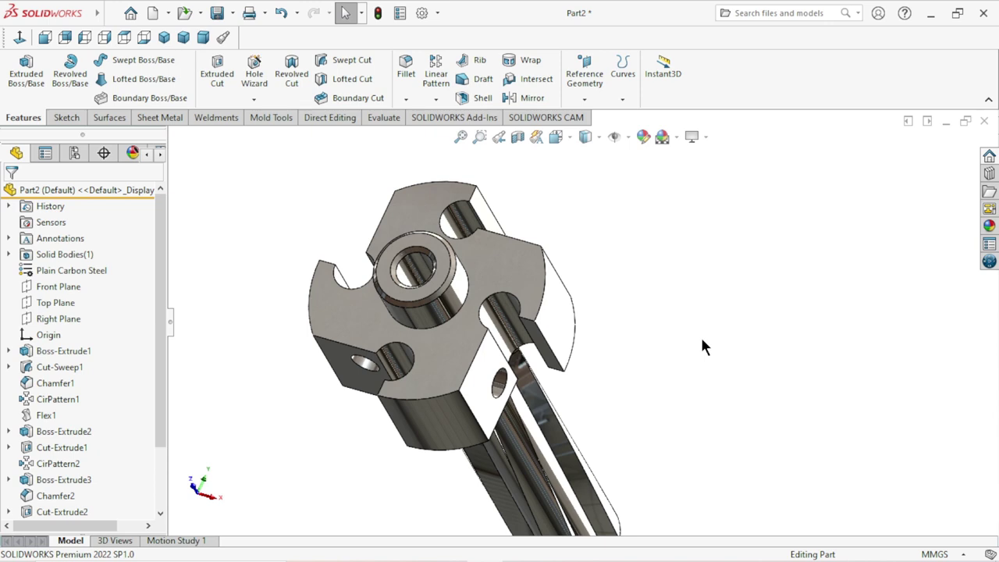
# Start a Circular Pattern, preset to 4 equally spaced instances over 360°.
pyautogui.click(436, 99)
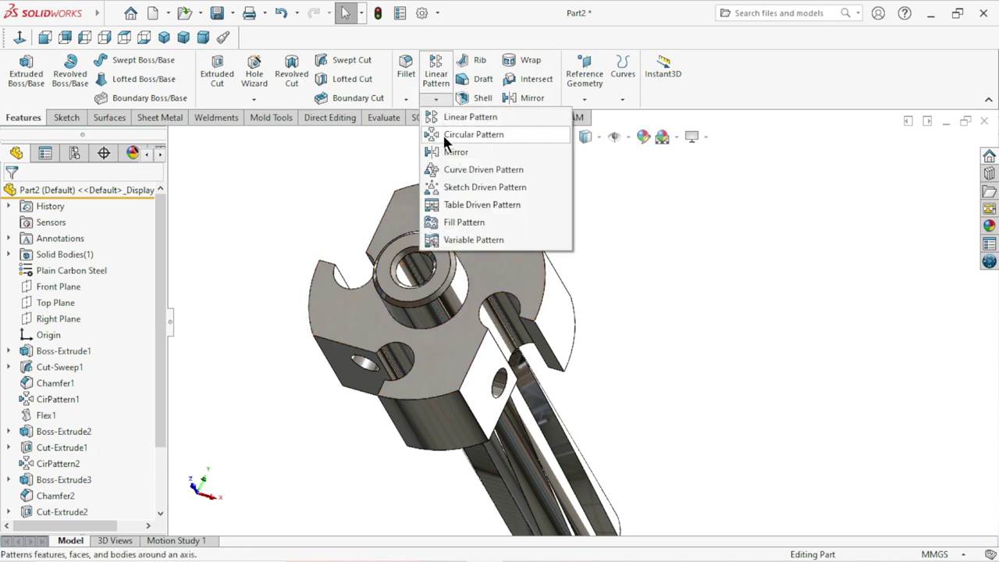
pyautogui.click(442, 133)
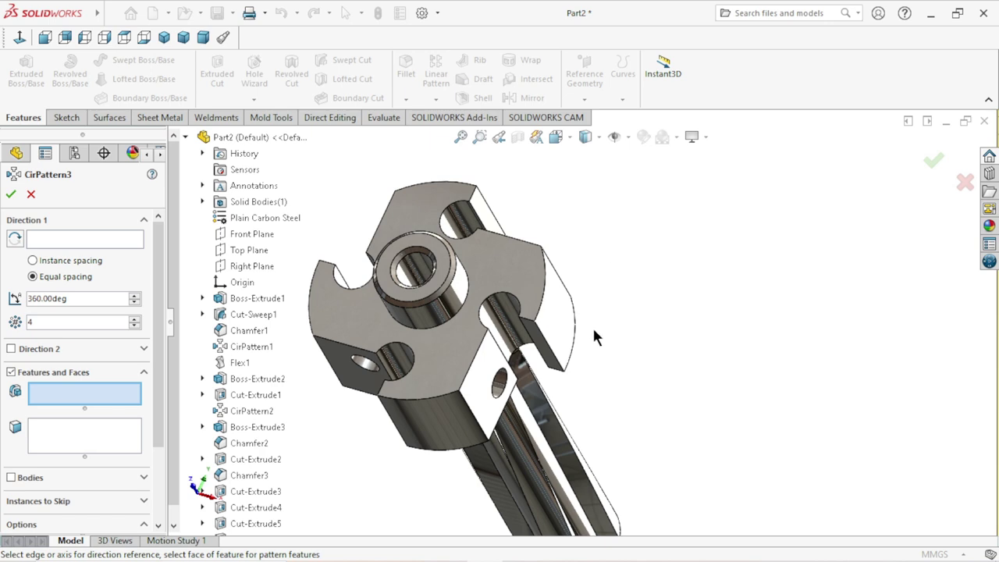
pyautogui.scroll(2, 638, 340)
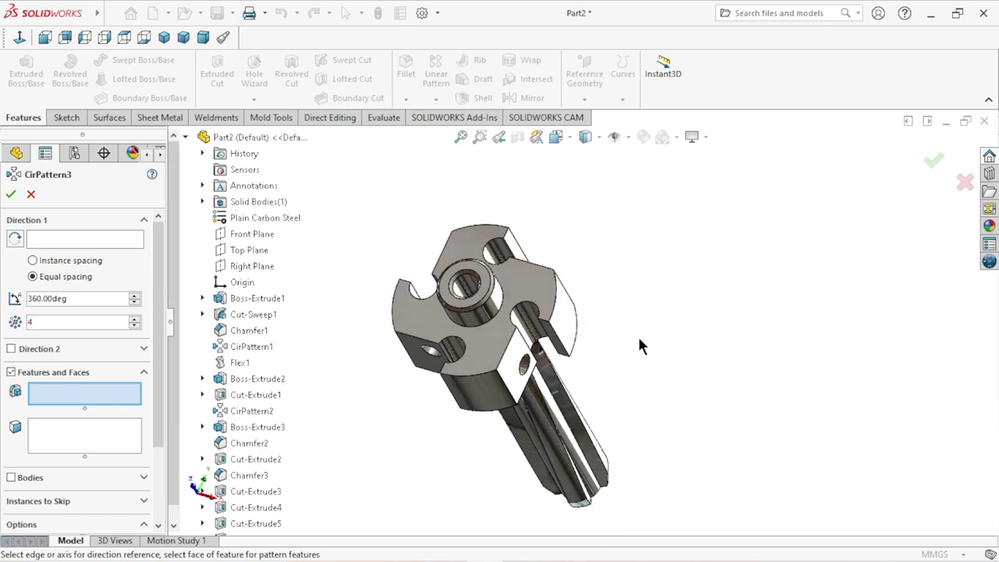
pyautogui.scroll(-2, 430, 400)
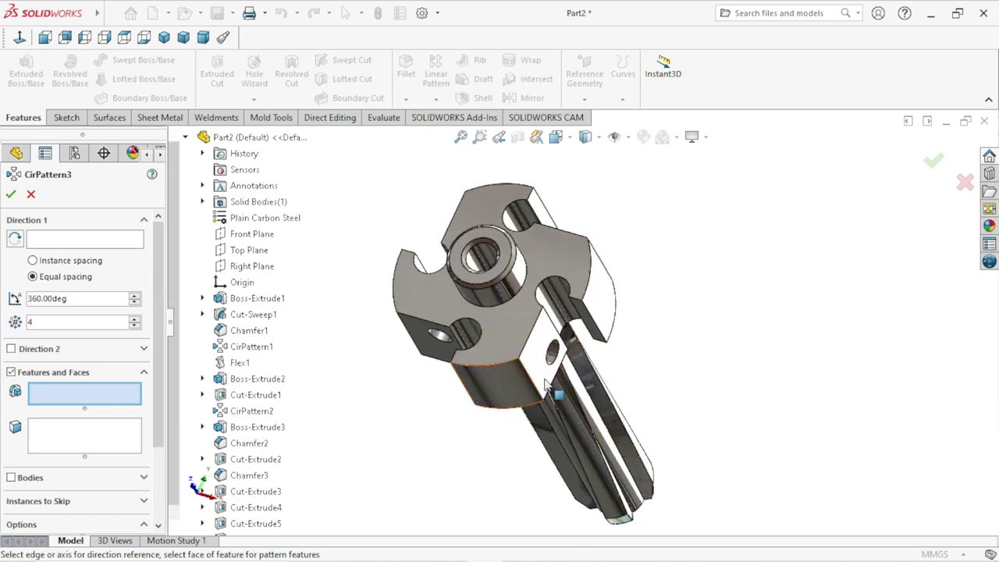
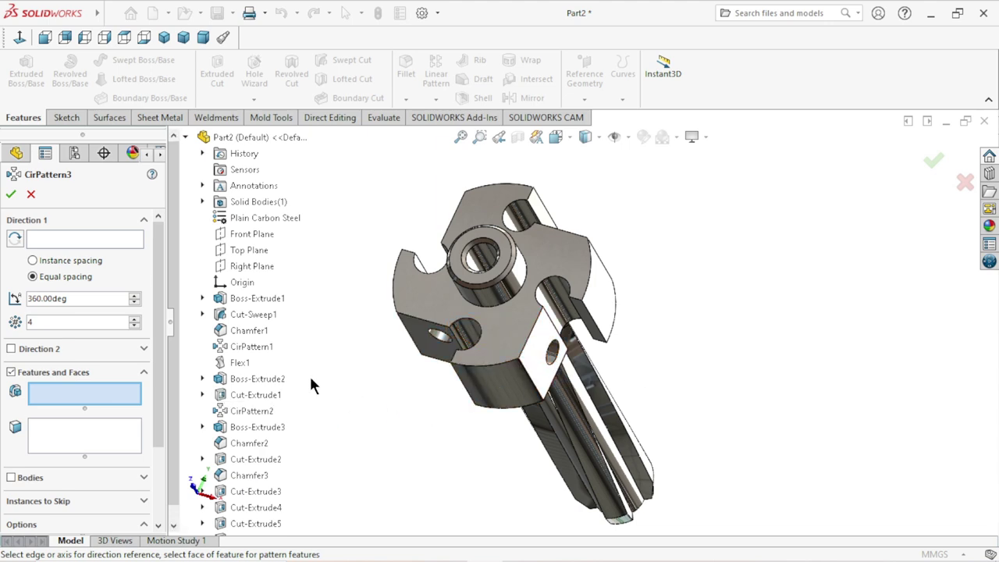
# Cancel the unfinished circular pattern and select a flat side face of the hub.
pyautogui.scroll(-1, 281, 377)
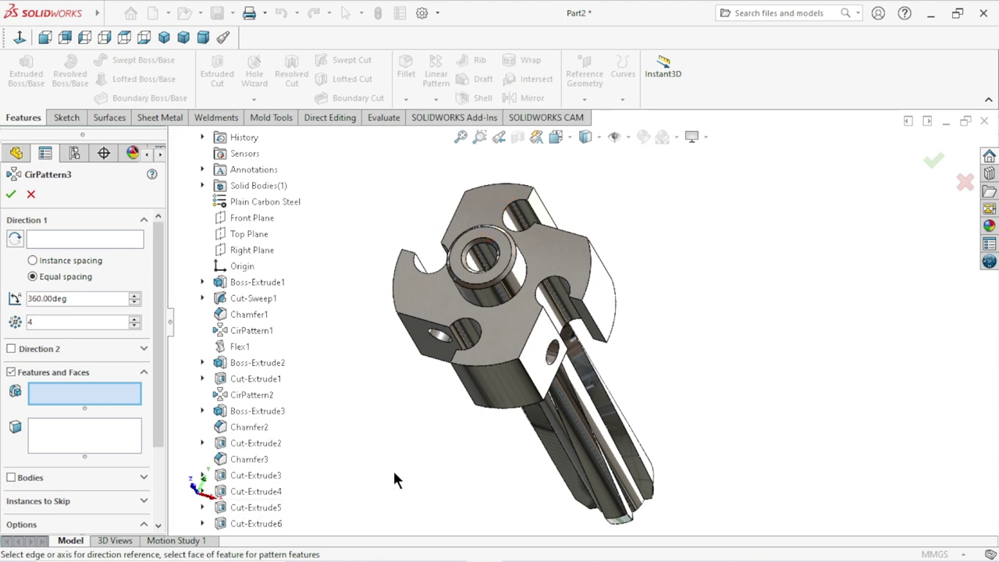
pyautogui.click(31, 194)
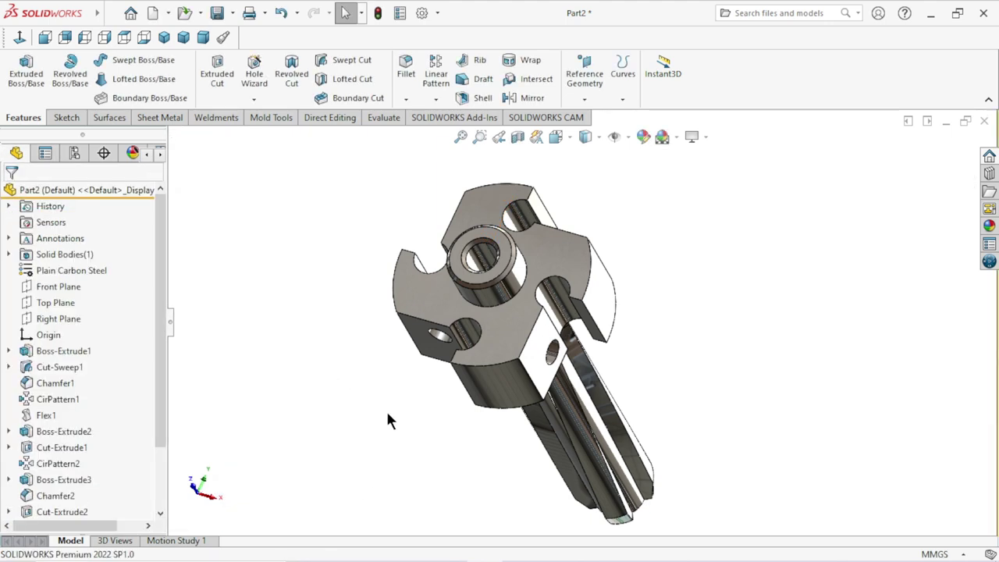
pyautogui.moveTo(632, 348)
pyautogui.mouseDown(button='middle')
pyautogui.moveTo(614, 295)
pyautogui.moveTo(598, 302)
pyautogui.moveTo(601, 319)
pyautogui.moveTo(571, 370)
pyautogui.moveTo(559, 419)
pyautogui.moveTo(585, 468)
pyautogui.moveTo(575, 475)
pyautogui.moveTo(593, 446)
pyautogui.moveTo(577, 470)
pyautogui.moveTo(531, 359)
pyautogui.mouseUp(button='middle')
pyautogui.click(505, 331)
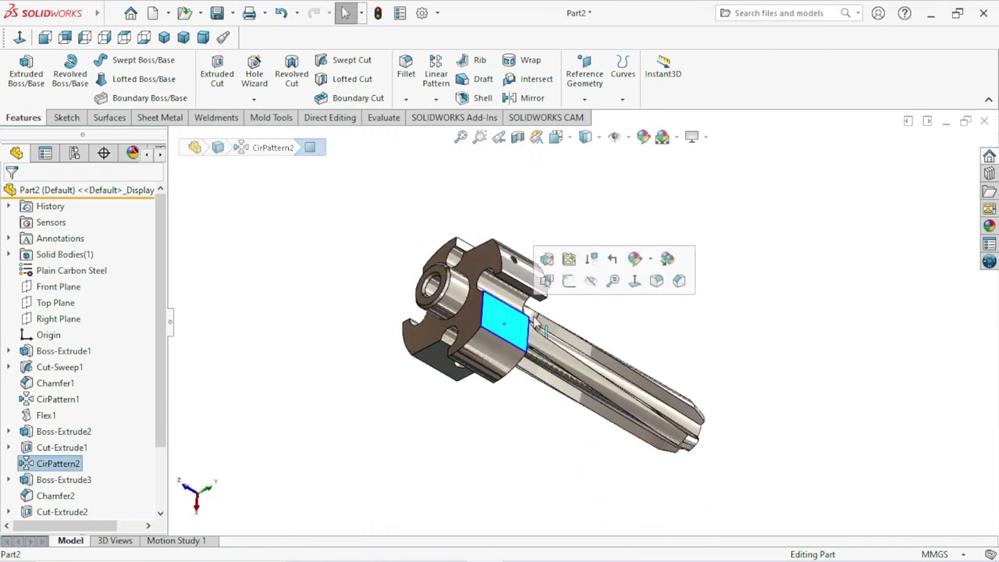
# Start a sketch on the hub face, view it normal, and draw a circle.
pyautogui.click(572, 274)
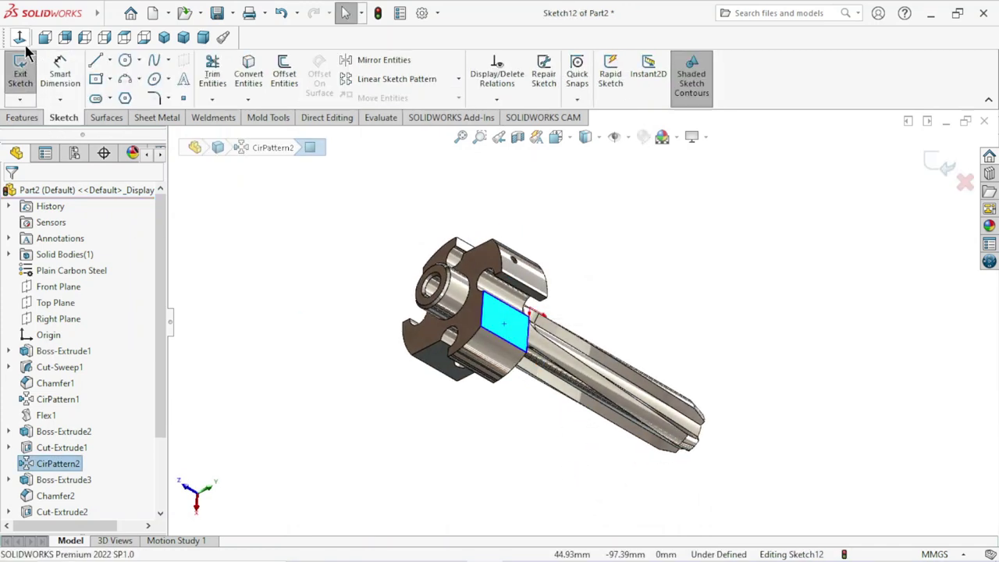
pyautogui.hotkey('ctrl', '8')
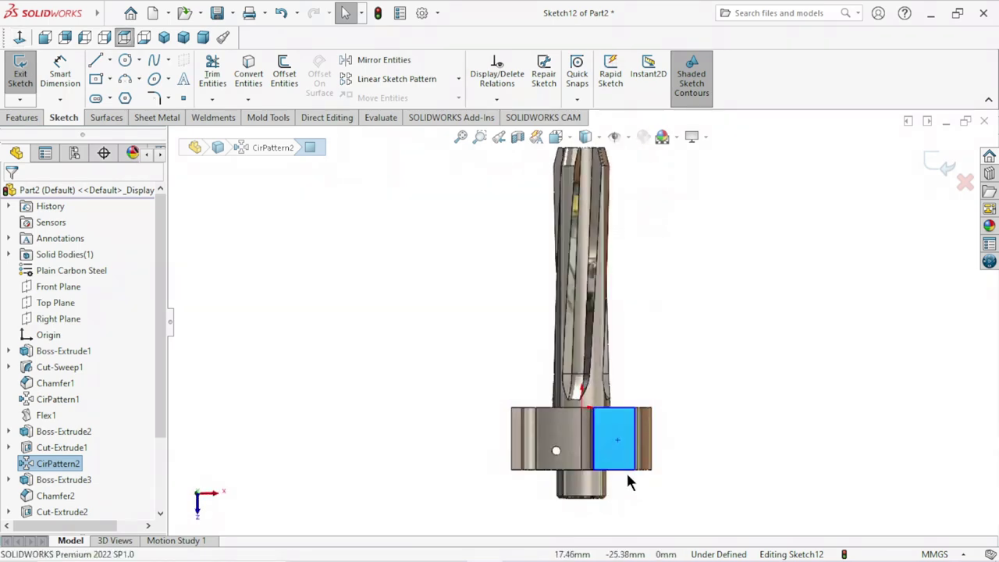
pyautogui.scroll(-2, 631, 422)
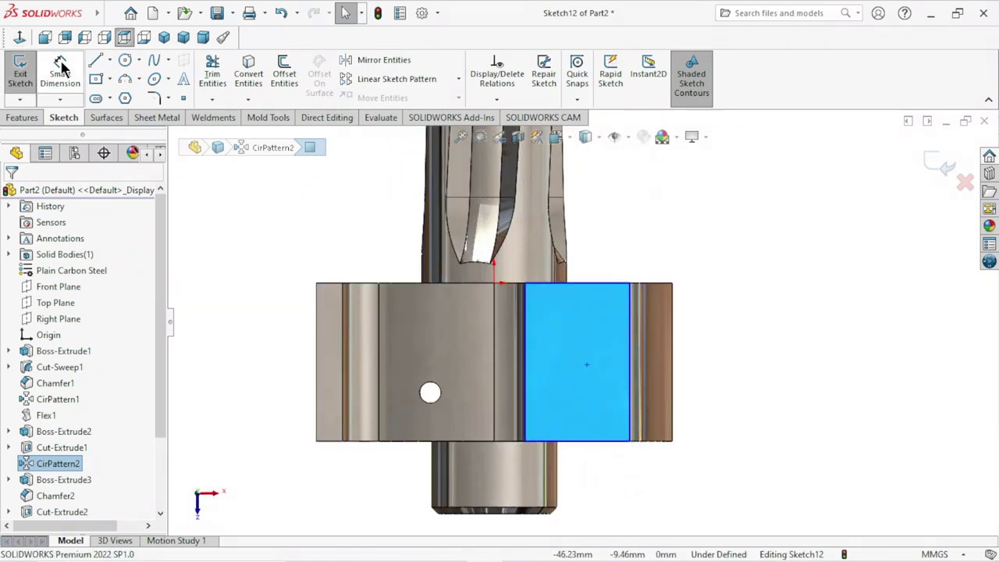
pyautogui.click(122, 58)
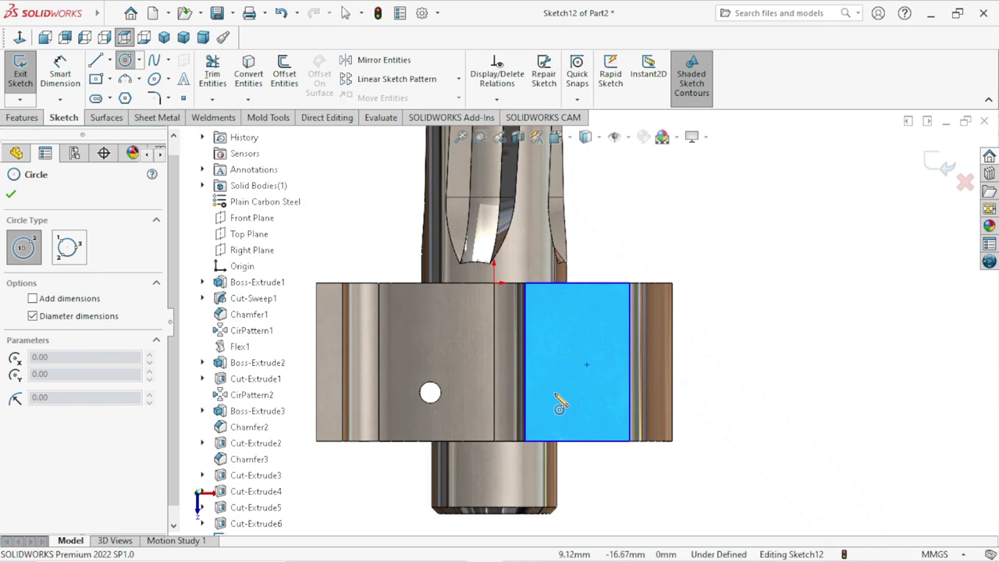
pyautogui.click(555, 393)
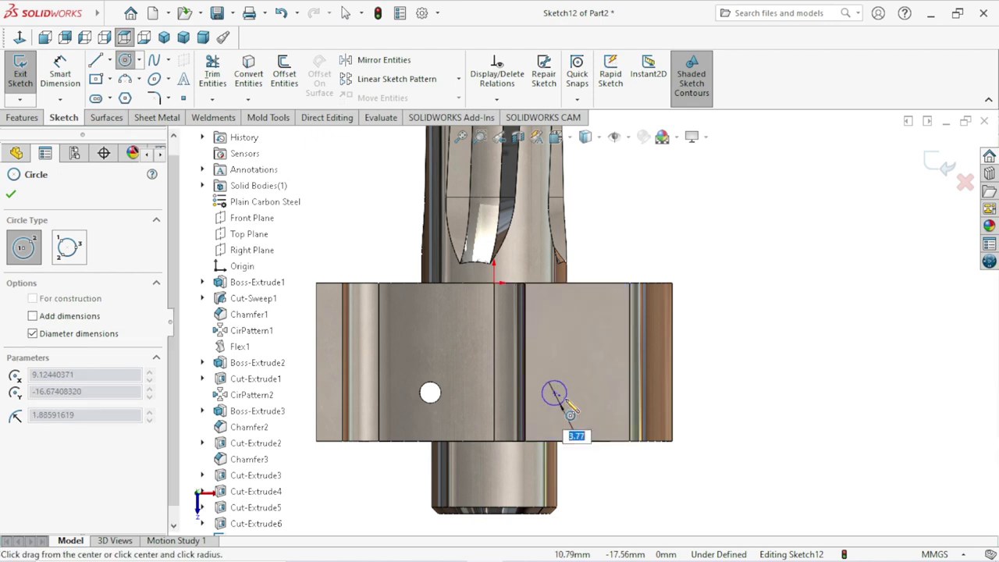
pyautogui.click(566, 402)
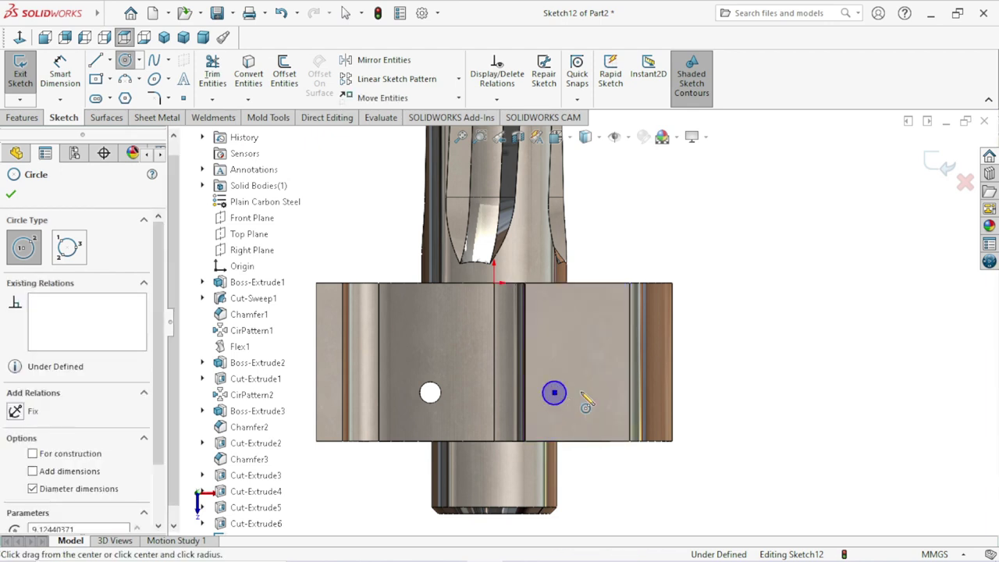
pyautogui.rightClick(697, 338)
pyautogui.click(712, 341)
# Dimension the circle's diameter to 3.2 mm.
pyautogui.scroll(-3, 579, 413)
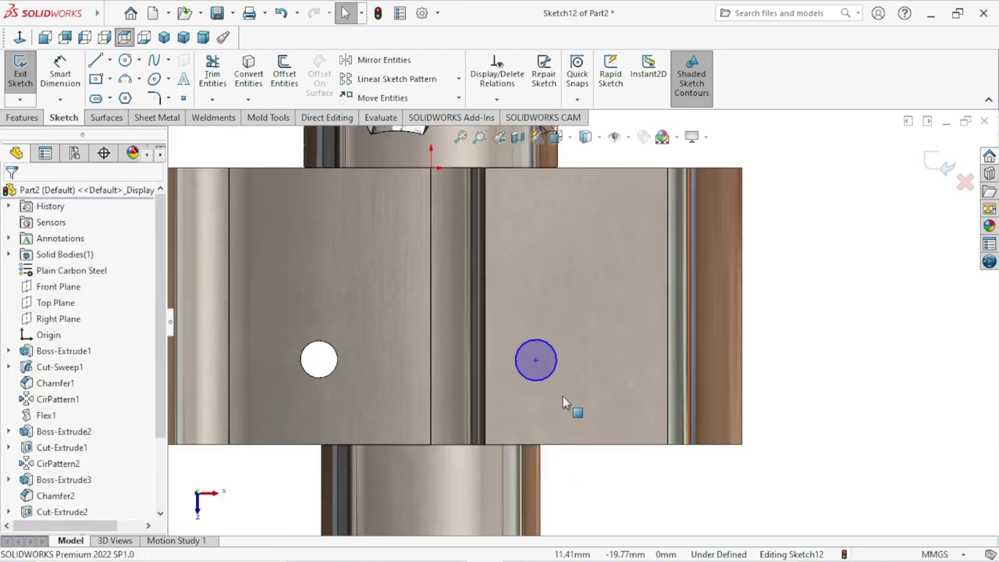
pyautogui.scroll(-1, 563, 396)
pyautogui.click(50, 64)
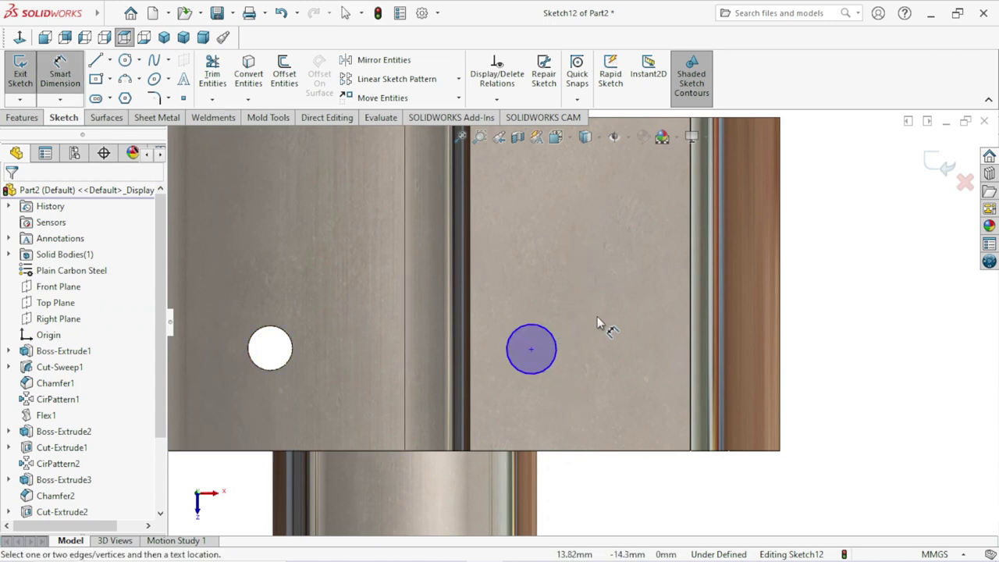
pyautogui.click(557, 359)
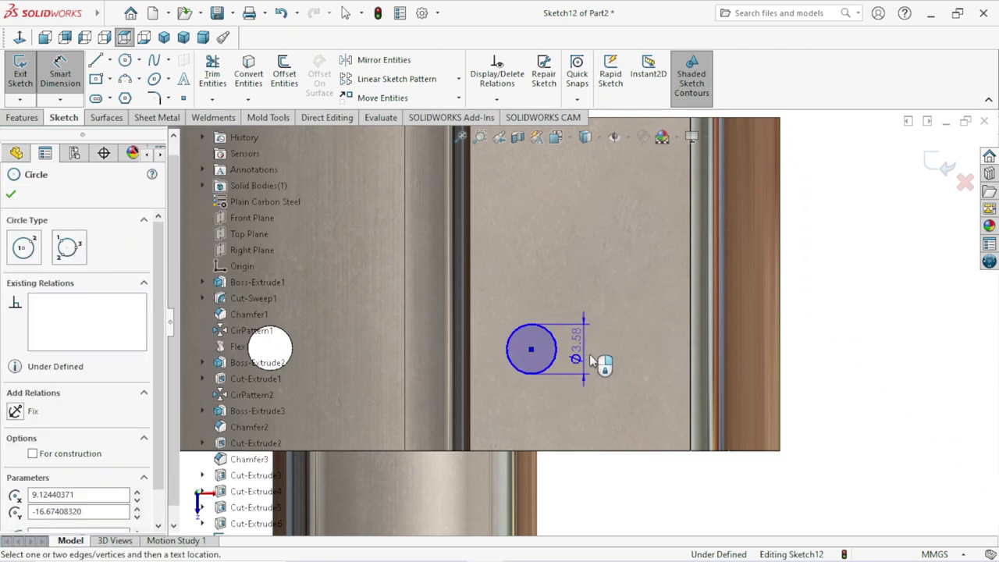
pyautogui.click(574, 413)
pyautogui.write('3.2')
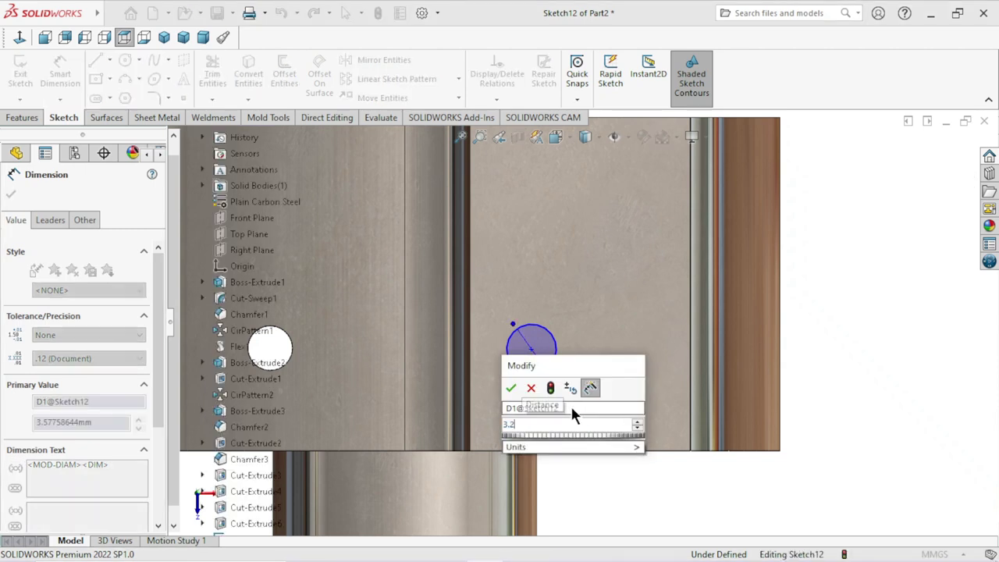
pyautogui.press('Escape')
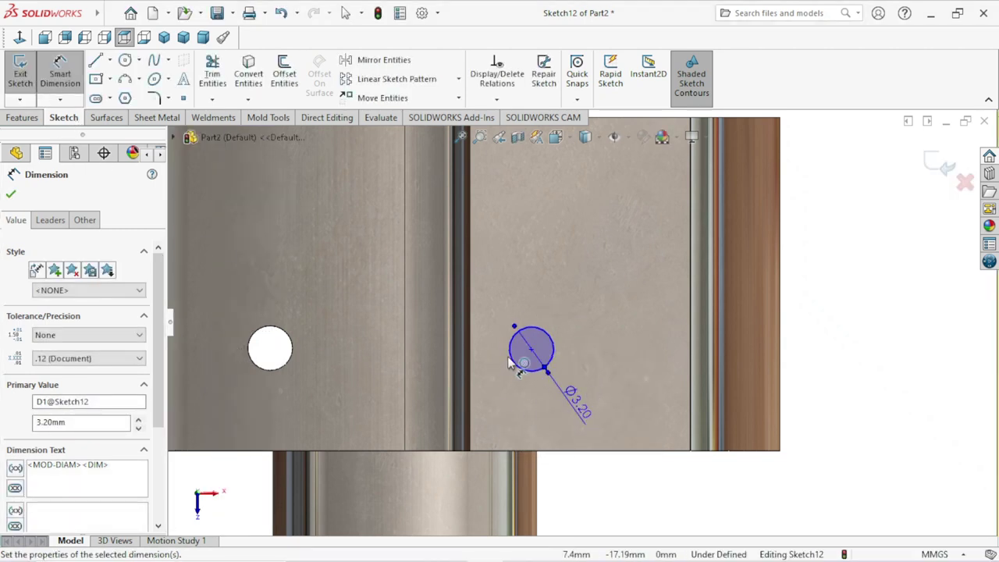
# Locate the circle centre 5 mm from the vertical face edge.
pyautogui.scroll(-3, 494, 362)
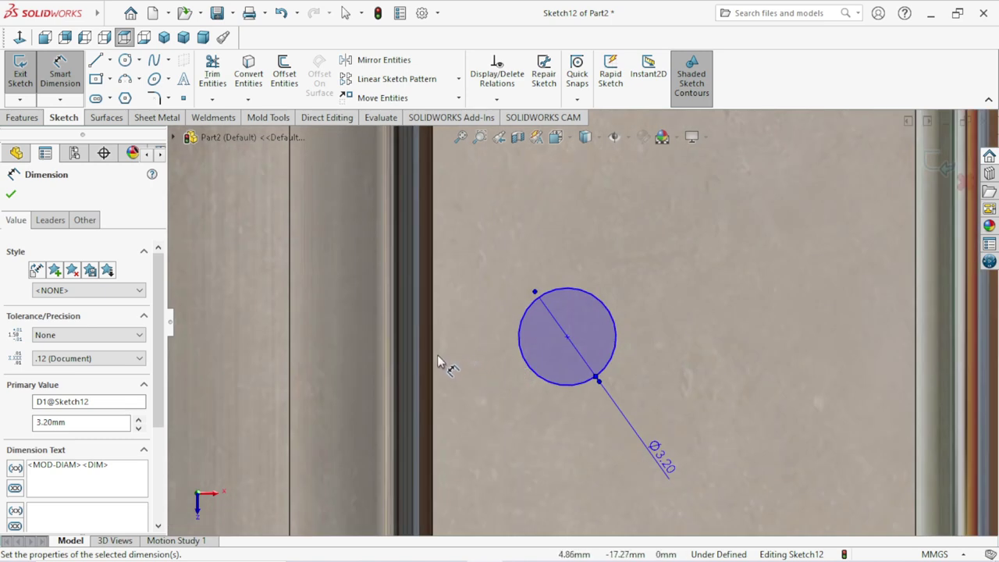
pyautogui.click(434, 361)
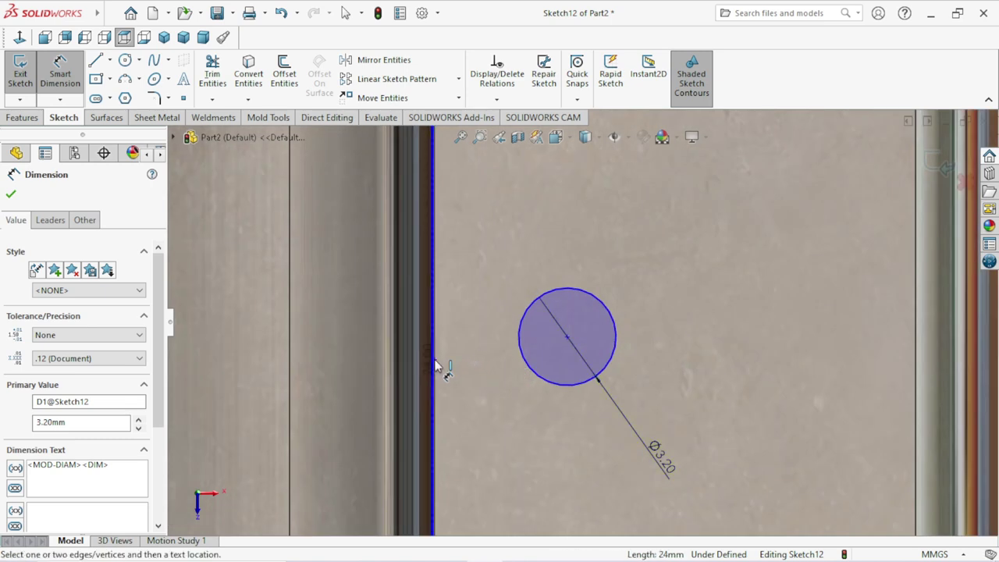
pyautogui.click(567, 337)
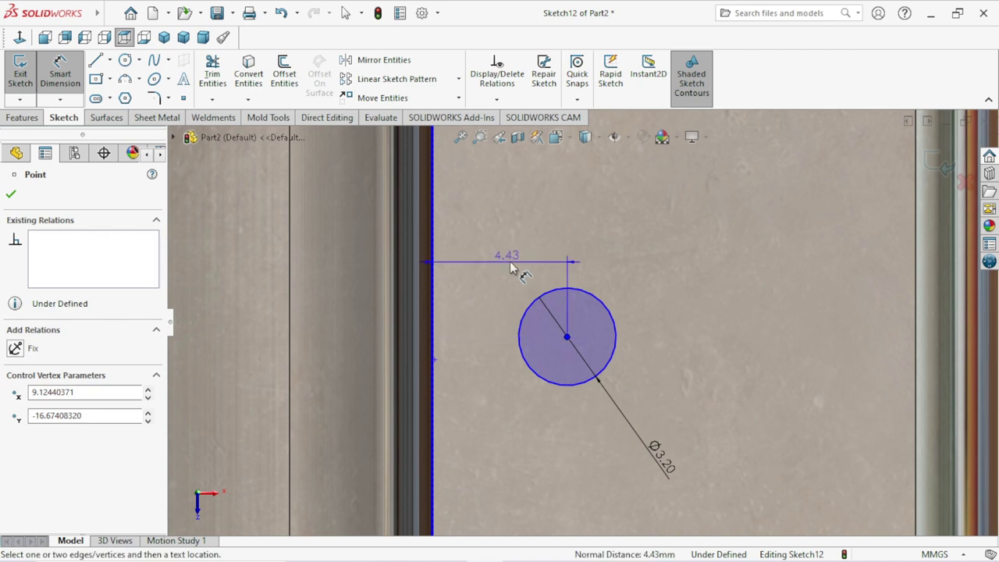
pyautogui.click(510, 260)
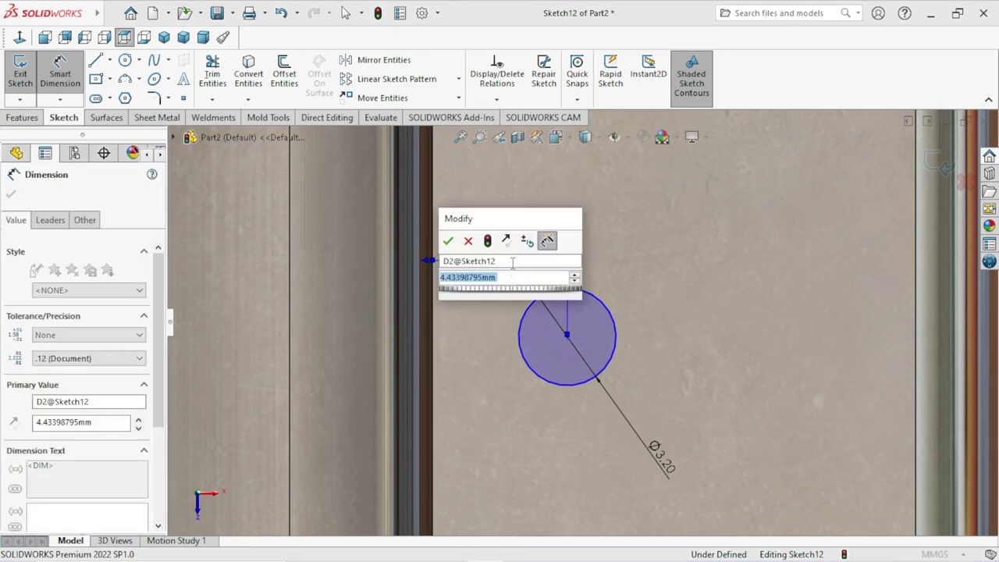
pyautogui.write('5')
pyautogui.click(448, 243)
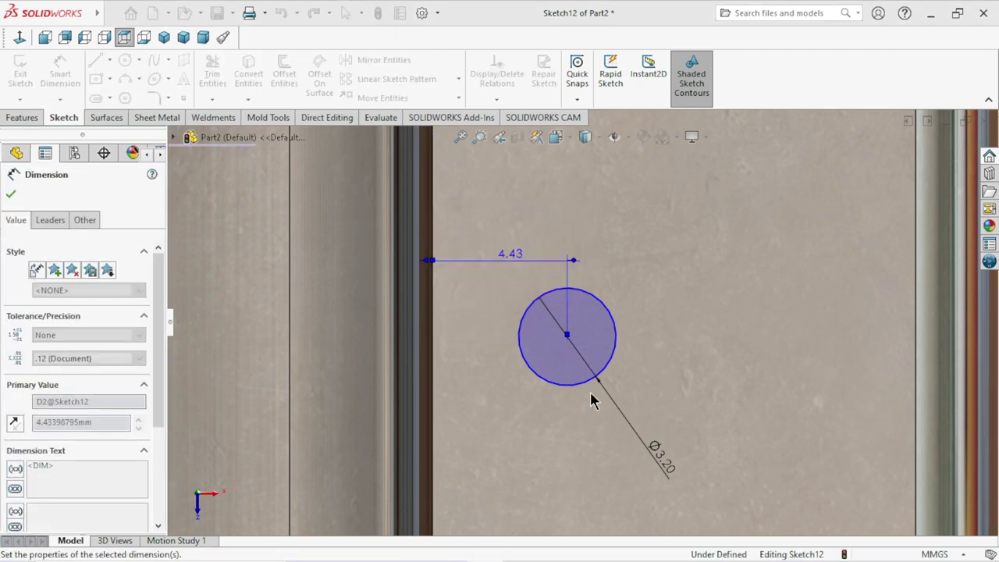
# Locate the circle centre 7.4 mm from the bottom edge, fully defining the sketch.
pyautogui.scroll(2, 595, 394)
pyautogui.scroll(1, 601, 386)
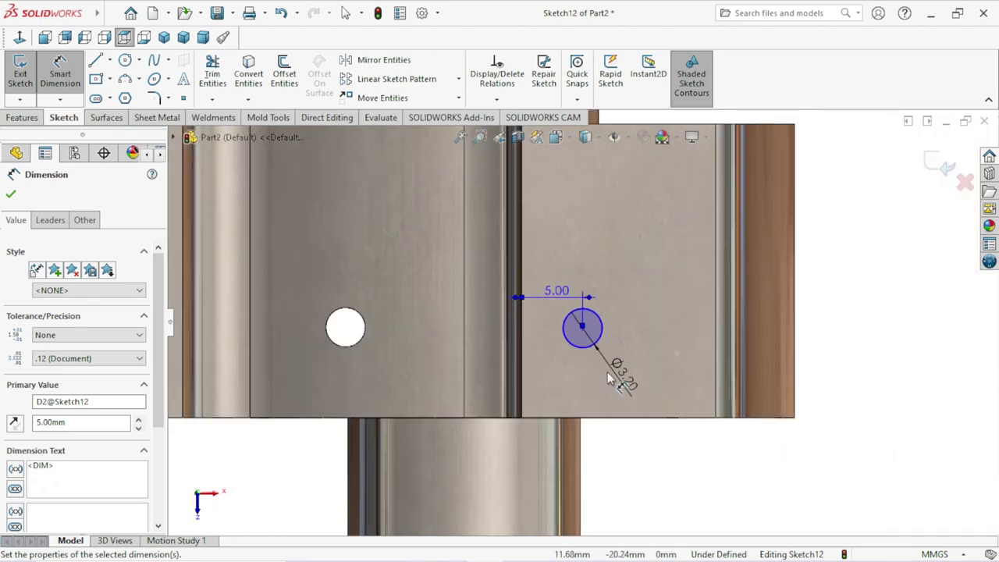
pyautogui.scroll(-1, 608, 373)
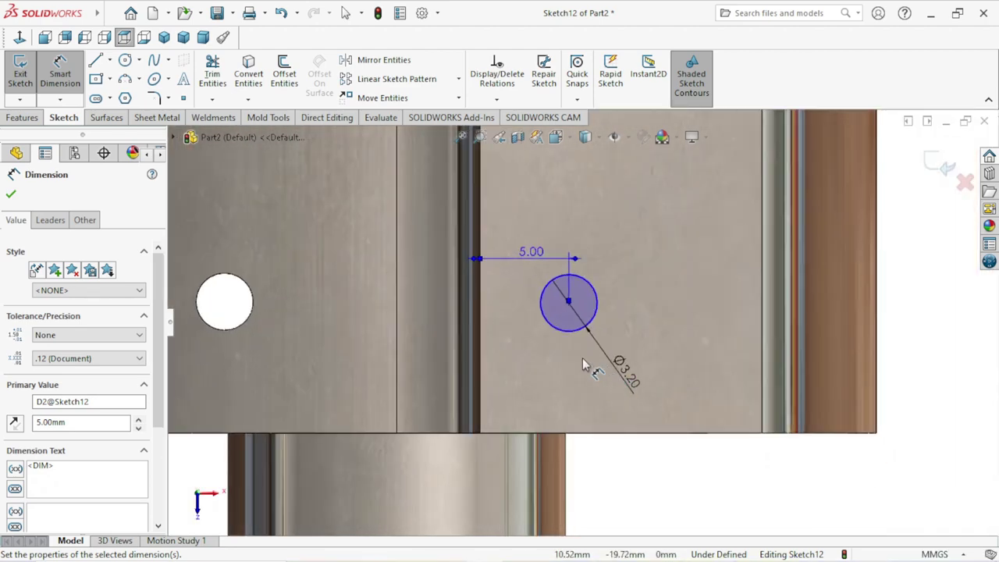
pyautogui.click(569, 305)
pyautogui.click(565, 435)
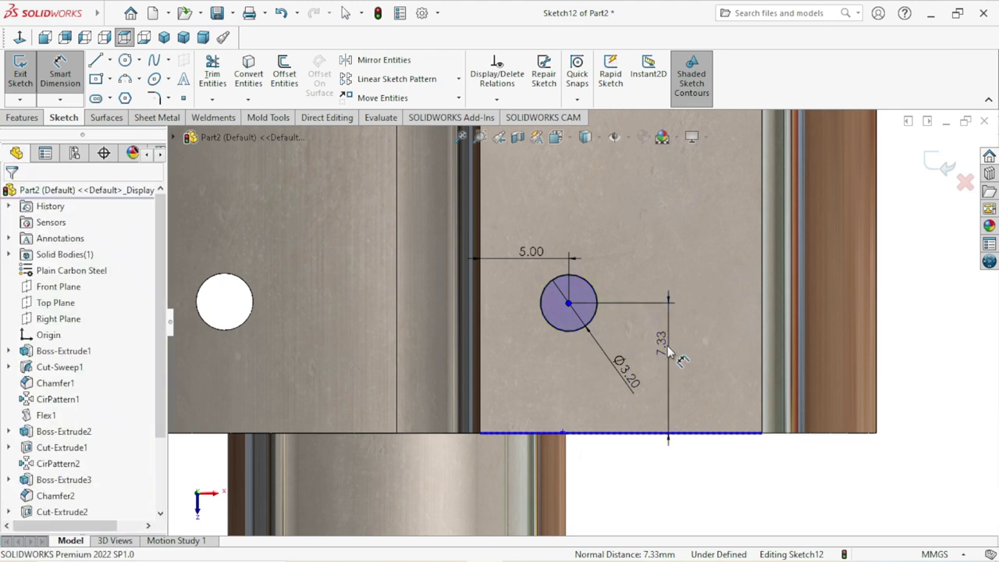
pyautogui.click(667, 351)
pyautogui.write('7.4')
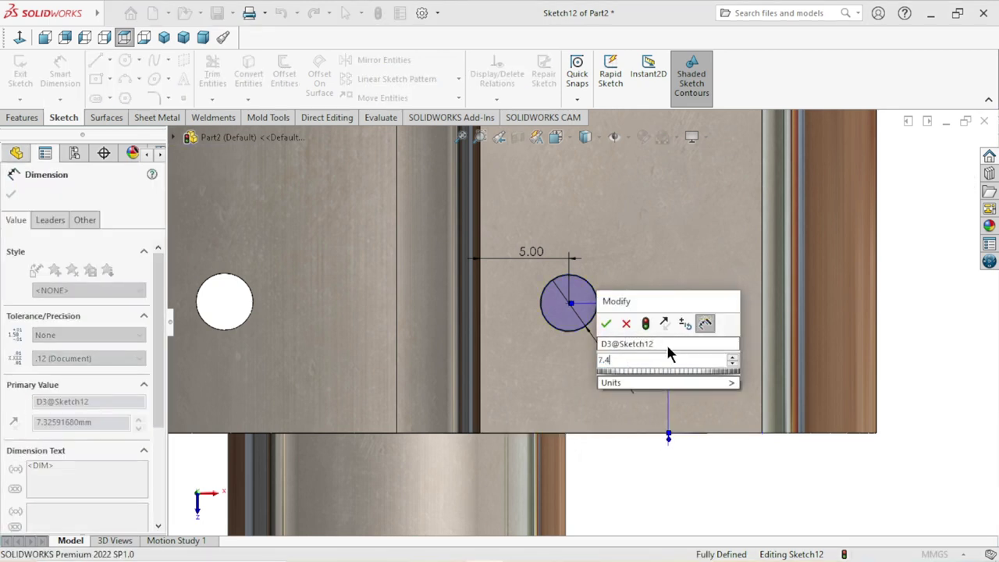
pyautogui.click(606, 323)
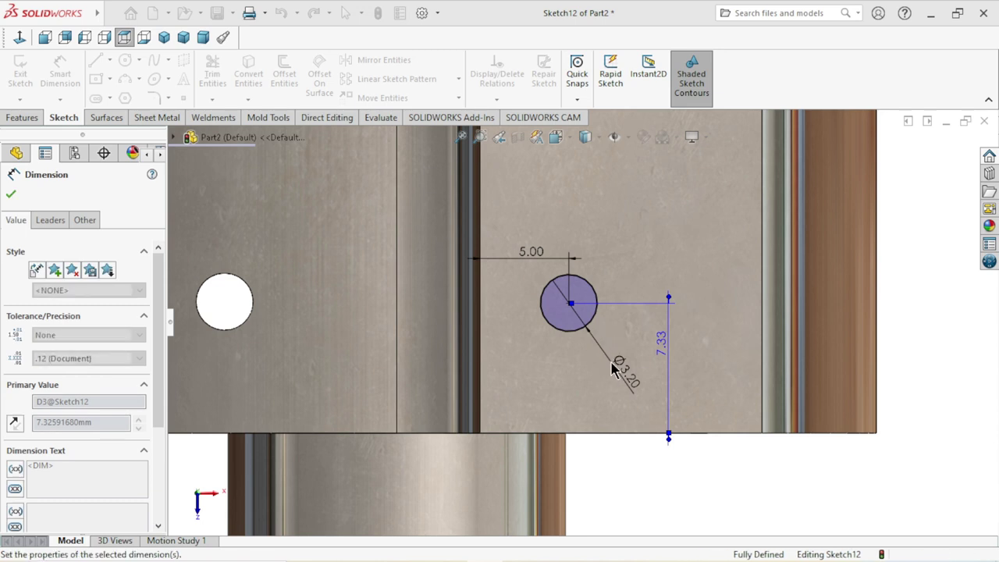
pyautogui.click(636, 383)
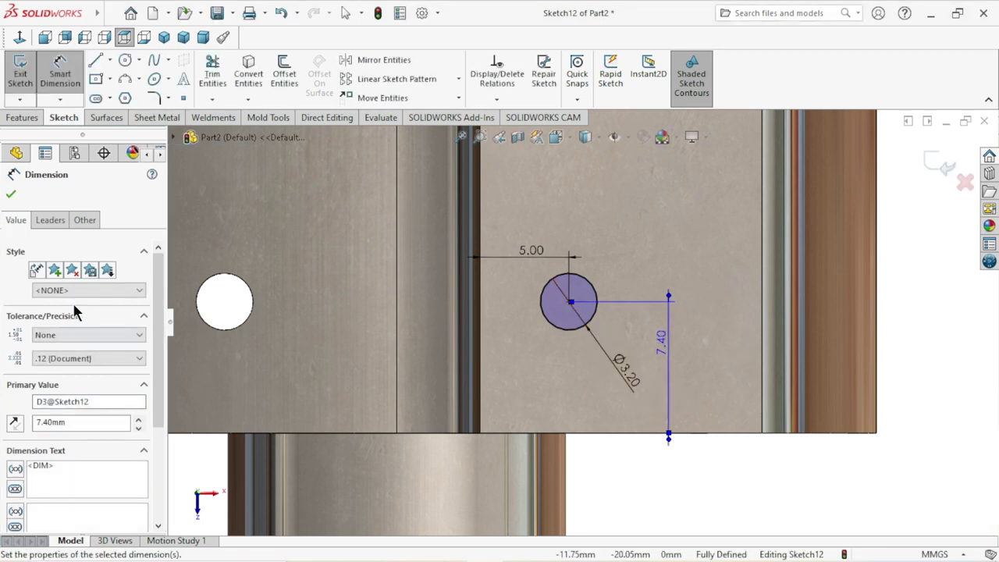
pyautogui.click(10, 193)
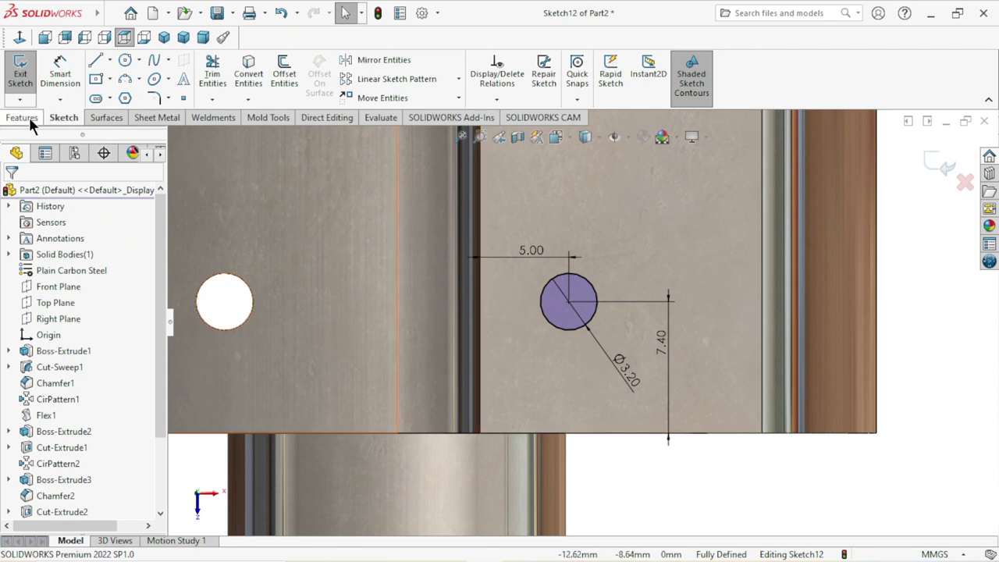
# Cut the Ø3.20 circle as a Through All extruded cut to make the hole.
pyautogui.click(29, 120)
pyautogui.click(225, 78)
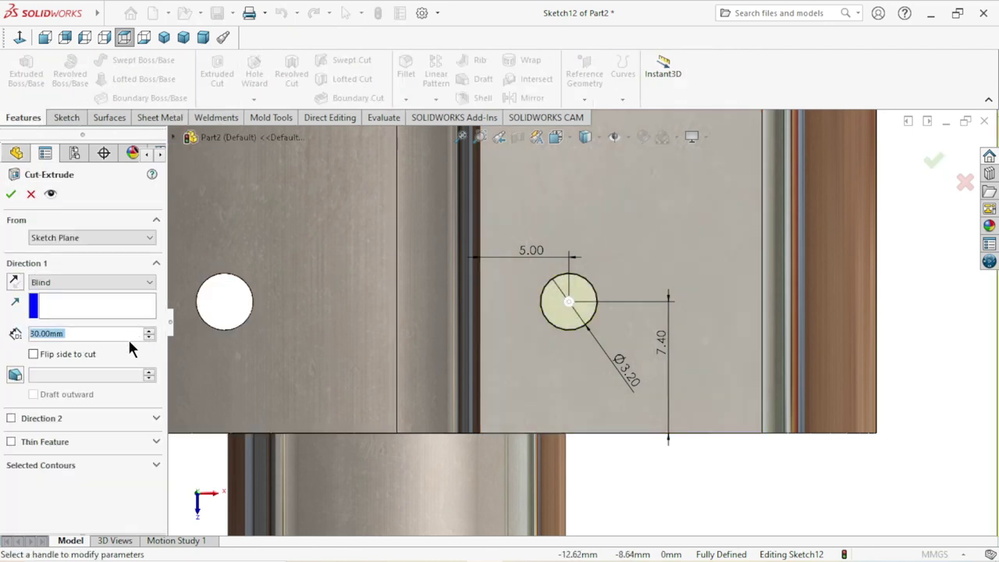
pyautogui.click(117, 288)
pyautogui.click(94, 304)
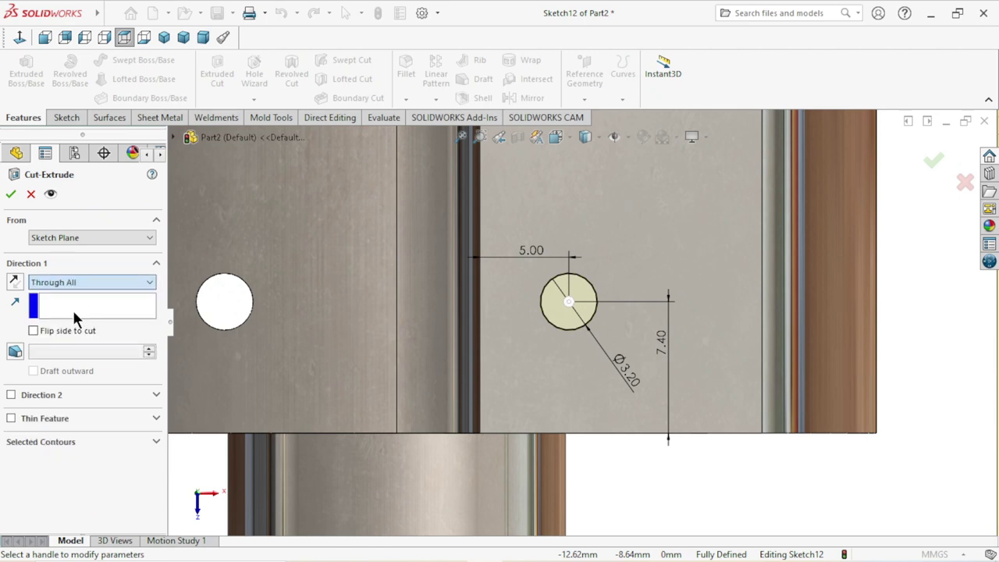
pyautogui.click(10, 195)
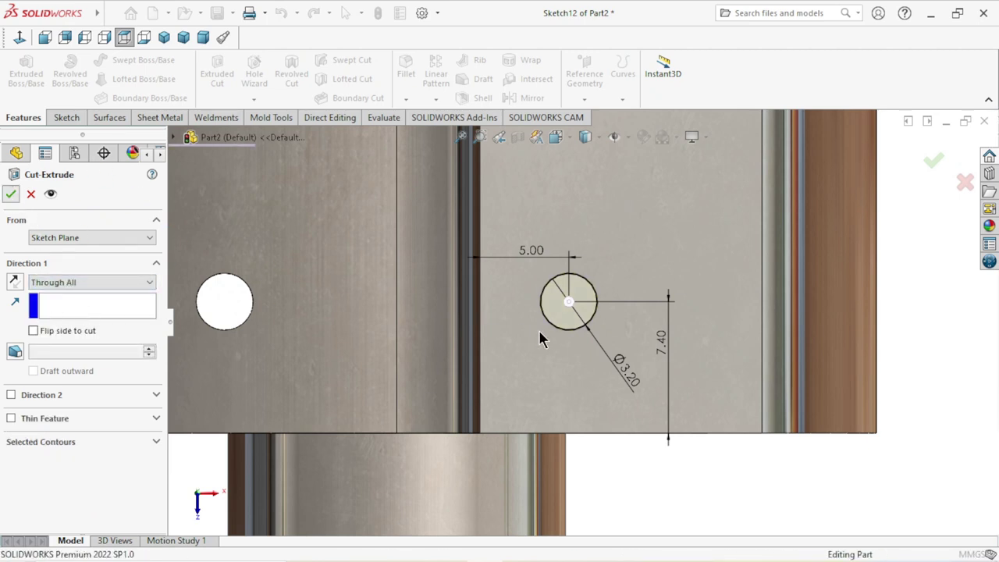
pyautogui.click(562, 361)
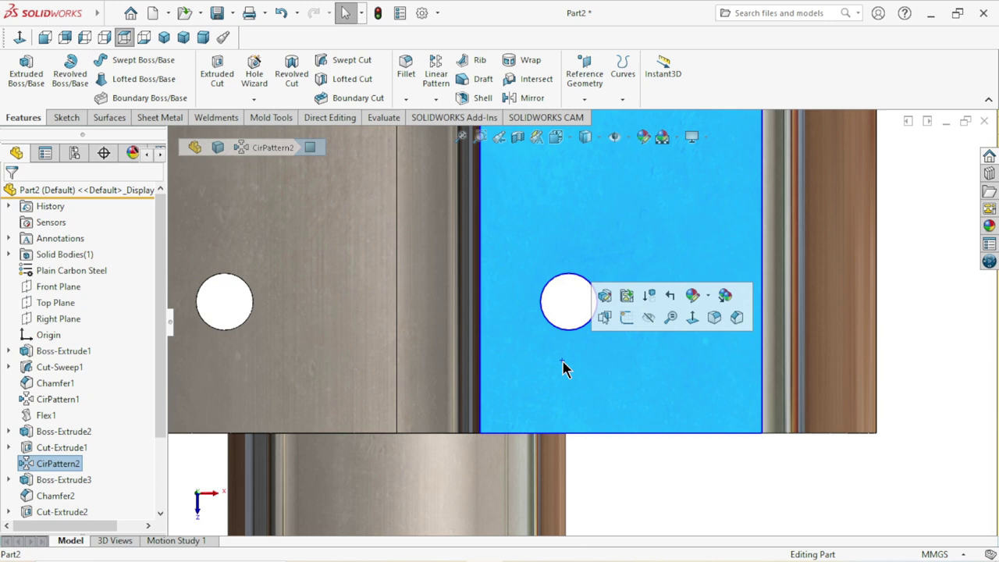
# Sketch a circle concentric with the hole and dimension its diameter to 6.8 mm.
pyautogui.click(626, 313)
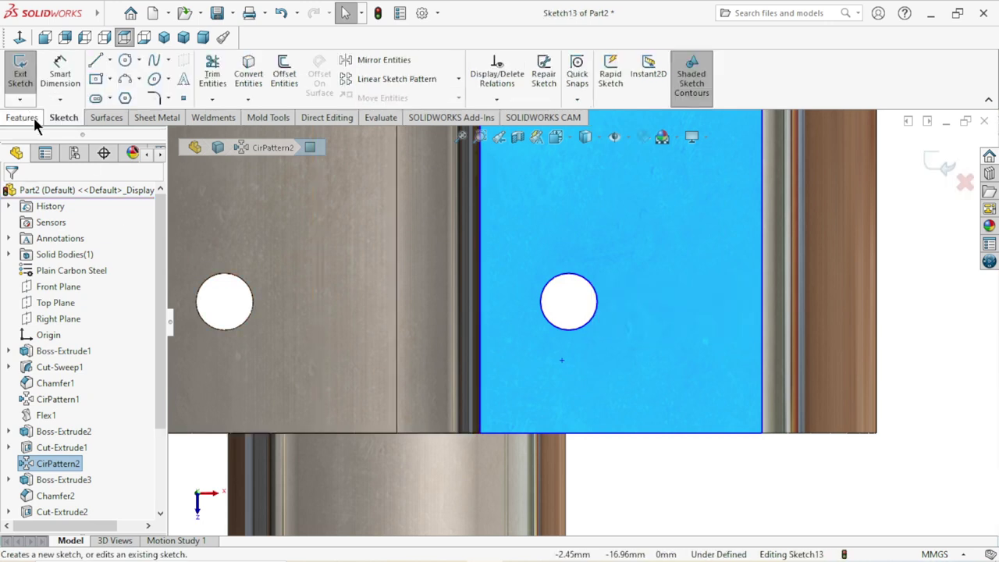
pyautogui.click(125, 60)
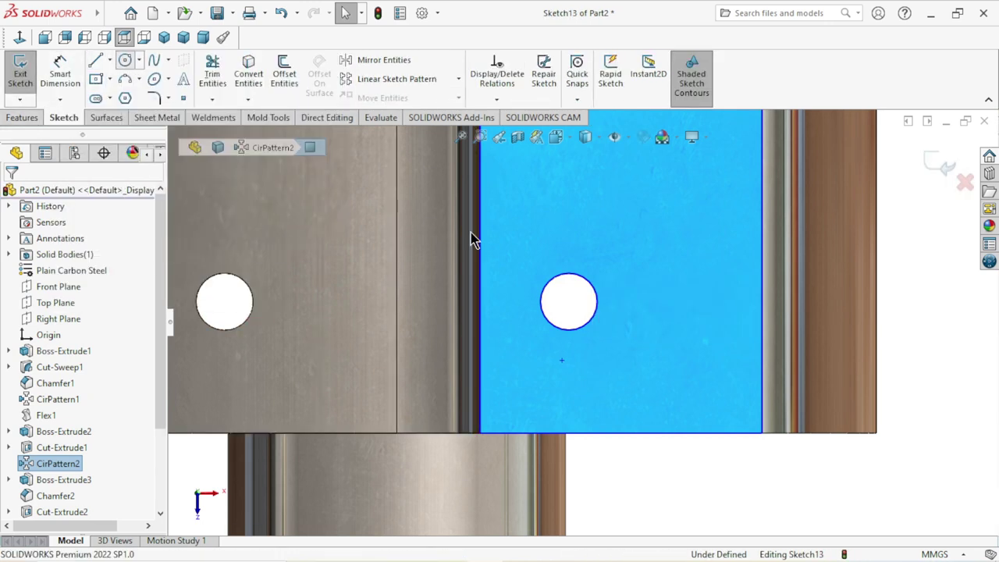
pyautogui.click(568, 302)
pyautogui.click(523, 248)
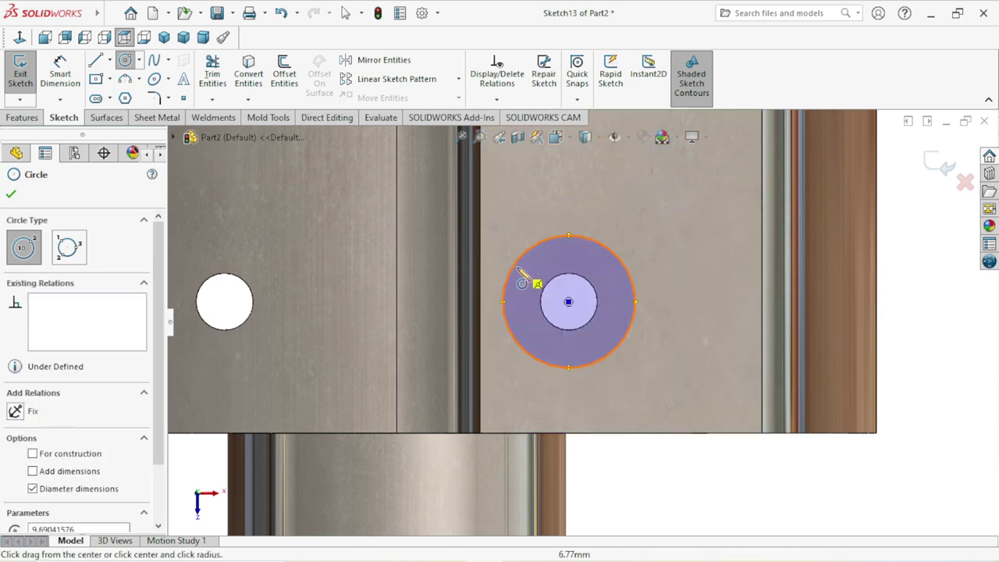
pyautogui.click(12, 196)
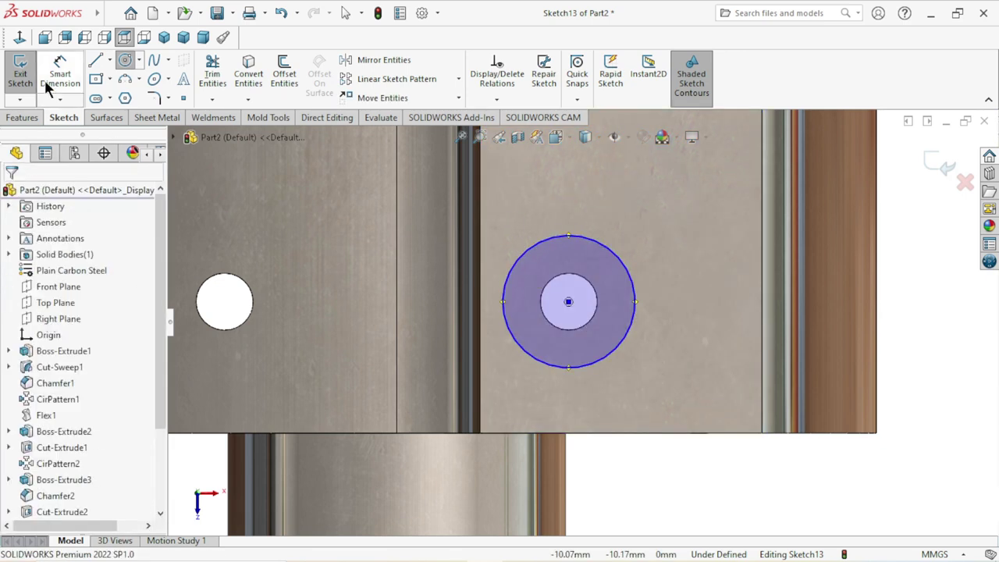
pyautogui.click(638, 300)
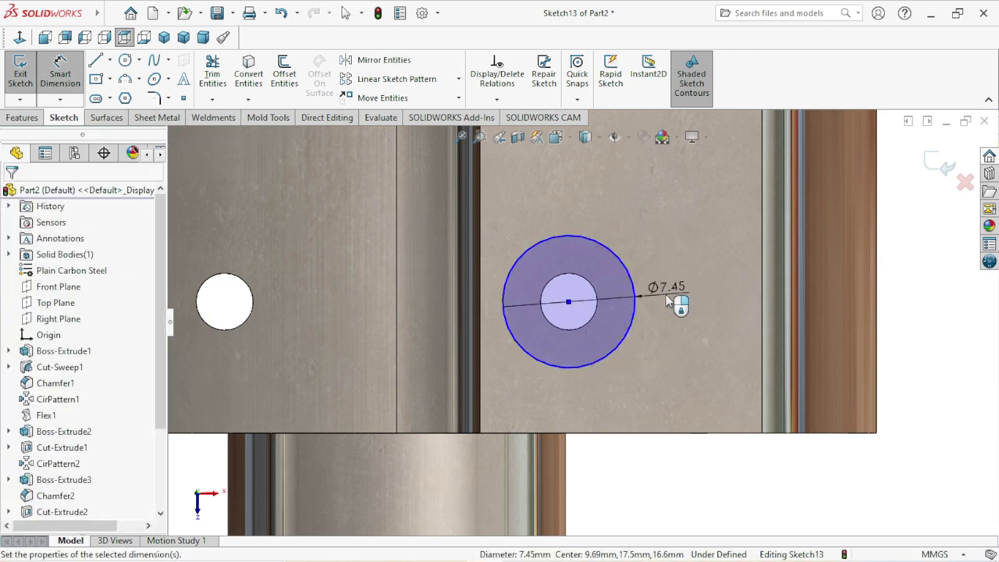
pyautogui.click(667, 302)
pyautogui.write('6.8')
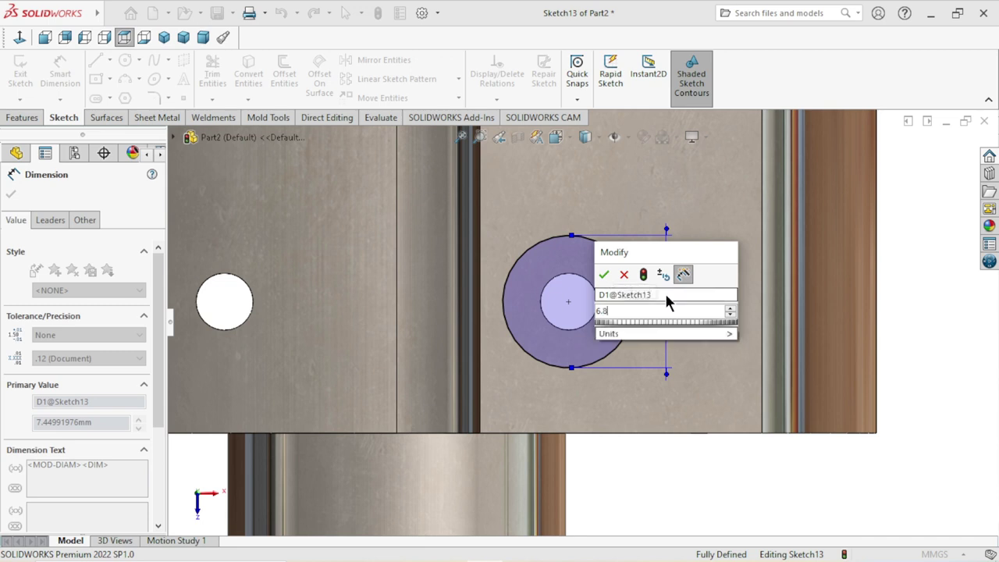
pyautogui.click(604, 274)
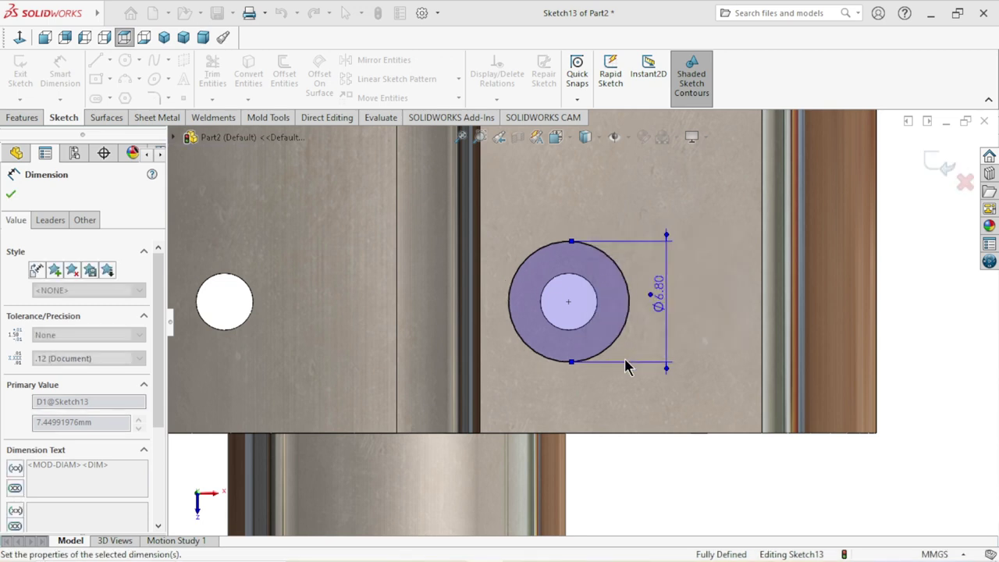
pyautogui.click(9, 194)
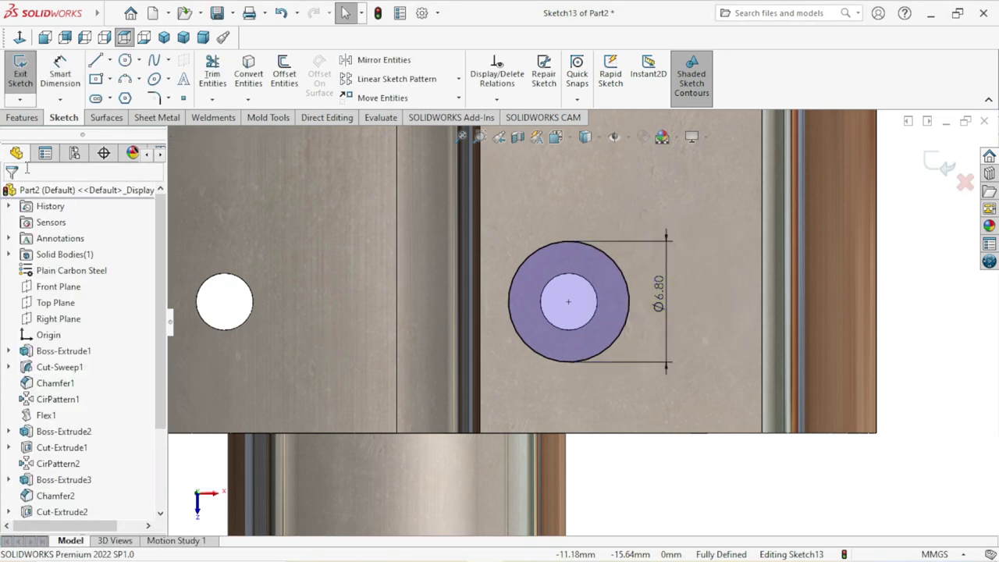
pyautogui.click(22, 117)
# Cut the Ø6.80 circle as a Blind 30 mm extruded cut to form the counterbore.
pyautogui.click(217, 78)
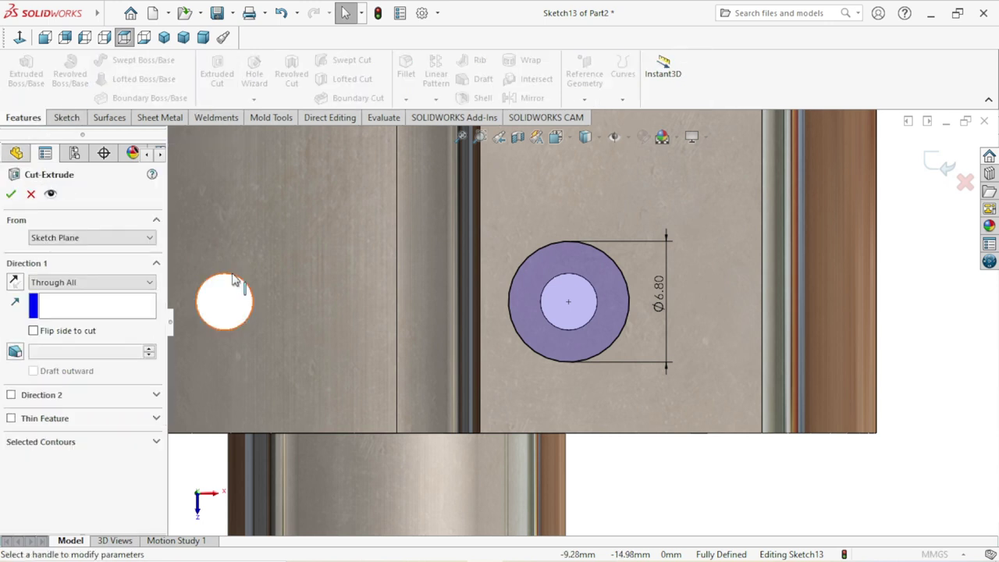
pyautogui.click(77, 280)
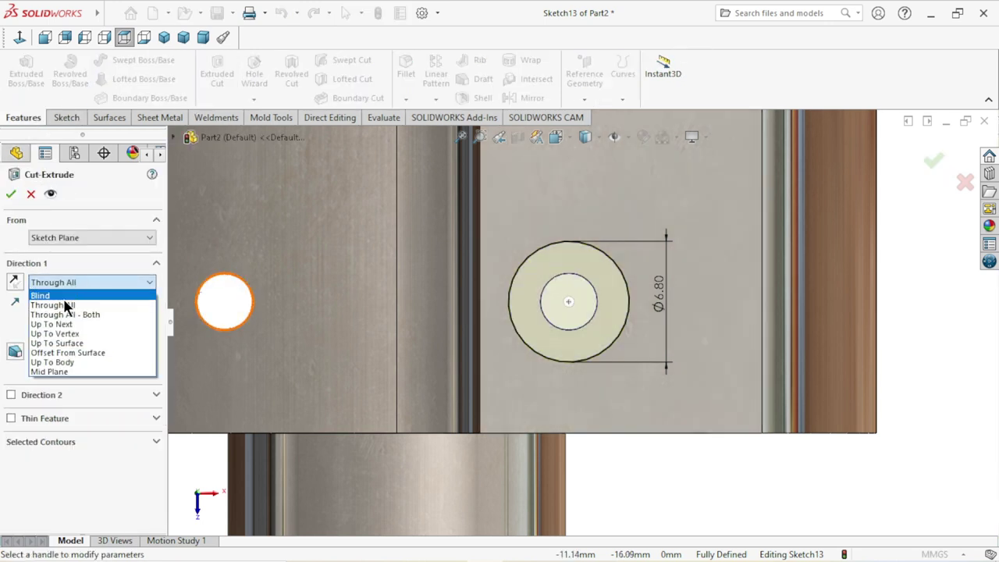
pyautogui.click(65, 295)
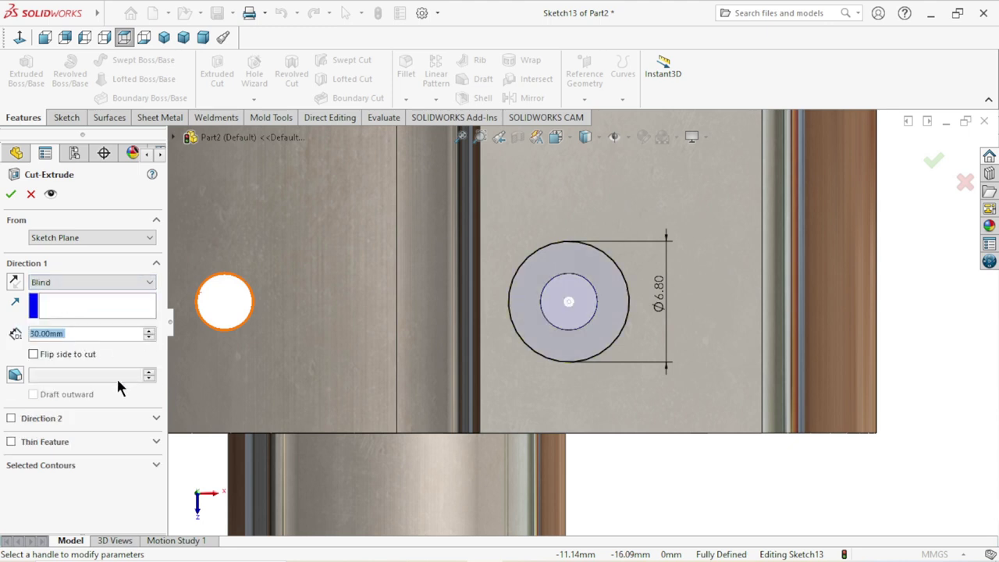
pyautogui.click(11, 193)
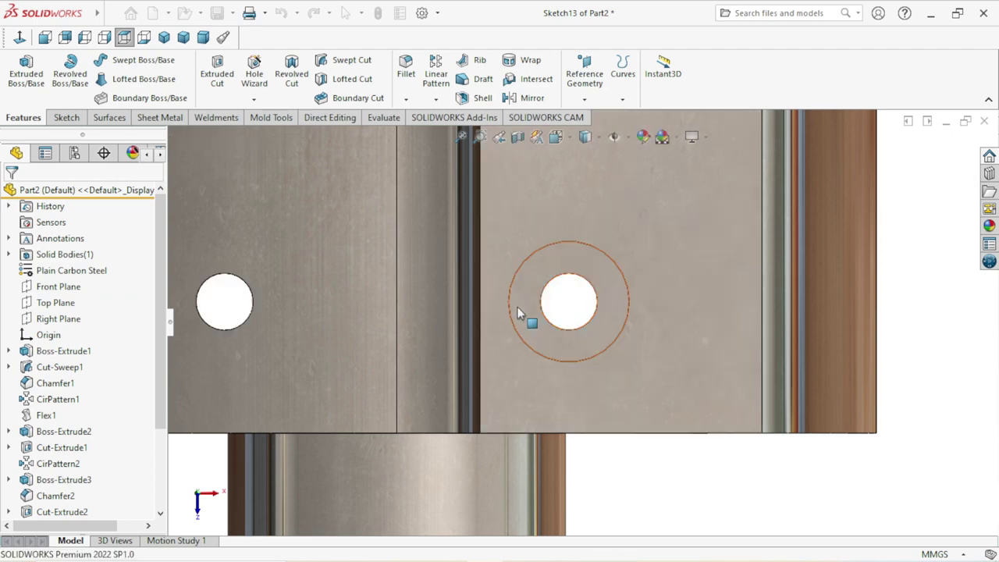
# Zoom and orbit the part to inspect the counterbore and face another hub side.
pyautogui.scroll(3, 616, 347)
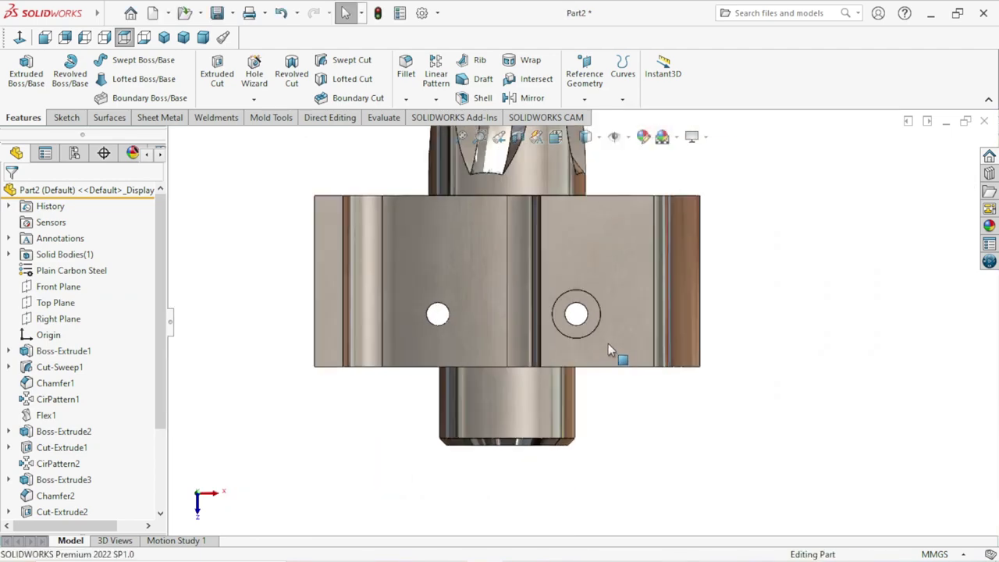
pyautogui.moveTo(623, 352)
pyautogui.mouseDown(button='middle')
pyautogui.moveTo(702, 319)
pyautogui.moveTo(758, 346)
pyautogui.moveTo(747, 383)
pyautogui.moveTo(705, 430)
pyautogui.moveTo(713, 437)
pyautogui.moveTo(738, 370)
pyautogui.moveTo(705, 470)
pyautogui.moveTo(739, 314)
pyautogui.moveTo(785, 247)
pyautogui.moveTo(820, 254)
pyautogui.moveTo(888, 373)
pyautogui.moveTo(874, 312)
pyautogui.moveTo(800, 312)
pyautogui.moveTo(778, 299)
pyautogui.moveTo(807, 339)
pyautogui.moveTo(805, 375)
pyautogui.moveTo(778, 357)
pyautogui.moveTo(723, 428)
pyautogui.moveTo(695, 417)
pyautogui.moveTo(676, 390)
pyautogui.moveTo(815, 371)
pyautogui.moveTo(760, 332)
pyautogui.moveTo(703, 331)
pyautogui.moveTo(704, 367)
pyautogui.moveTo(787, 401)
pyautogui.moveTo(741, 382)
pyautogui.moveTo(718, 392)
pyautogui.moveTo(767, 261)
pyautogui.moveTo(750, 176)
pyautogui.moveTo(669, 248)
pyautogui.moveTo(644, 195)
pyautogui.moveTo(664, 174)
pyautogui.moveTo(634, 257)
pyautogui.mouseUp(button='middle')
pyautogui.scroll(3, 803, 373)
pyautogui.scroll(-3, 635, 258)
pyautogui.scroll(-2, 671, 281)
pyautogui.moveTo(724, 312)
pyautogui.mouseDown(button='middle')
pyautogui.moveTo(702, 265)
pyautogui.moveTo(668, 261)
pyautogui.moveTo(419, 308)
pyautogui.moveTo(319, 339)
pyautogui.moveTo(349, 334)
pyautogui.mouseUp(button='middle')
# Start a sketch on the next hub face and draw a circle.
pyautogui.click(493, 250)
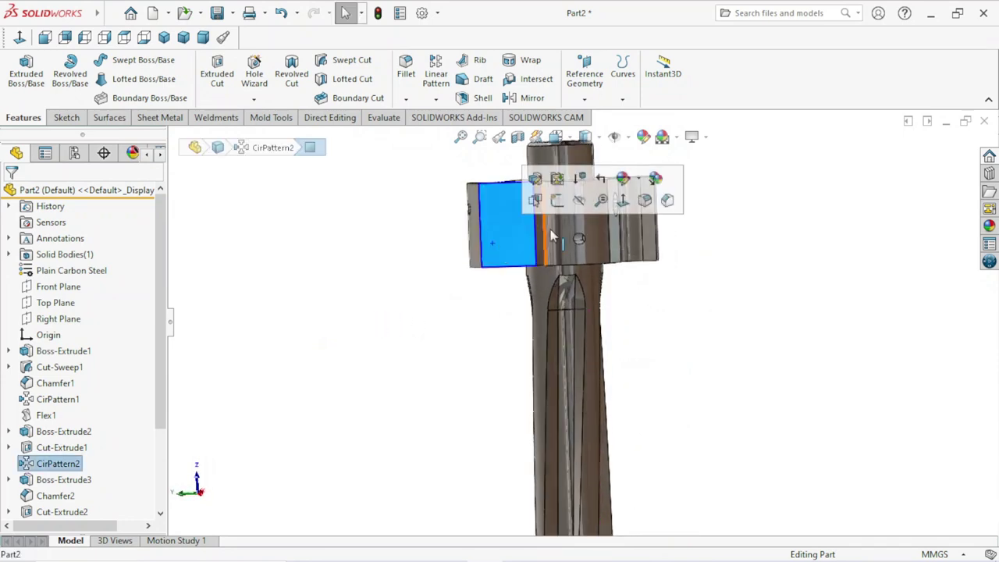
pyautogui.click(568, 212)
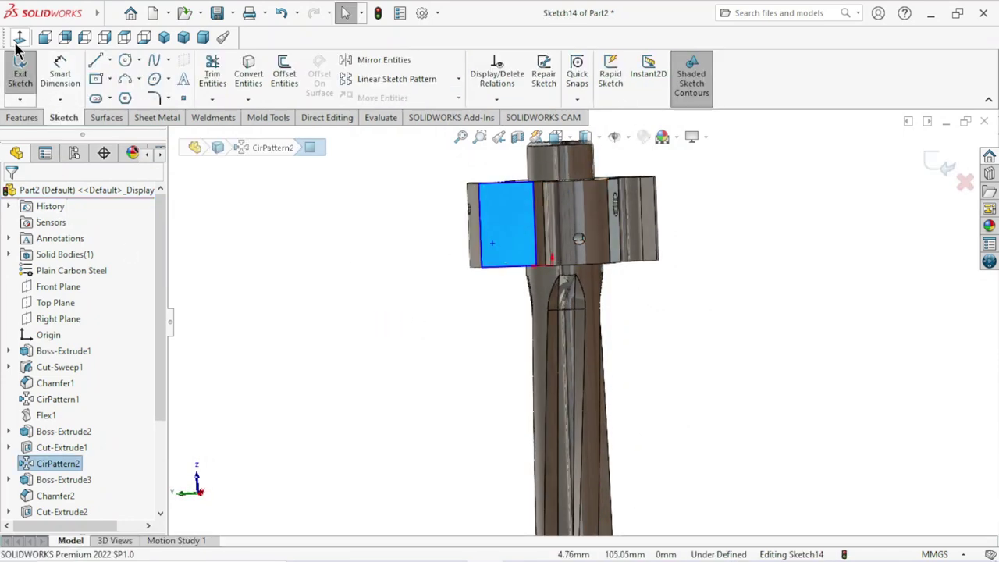
pyautogui.scroll(-1, 737, 284)
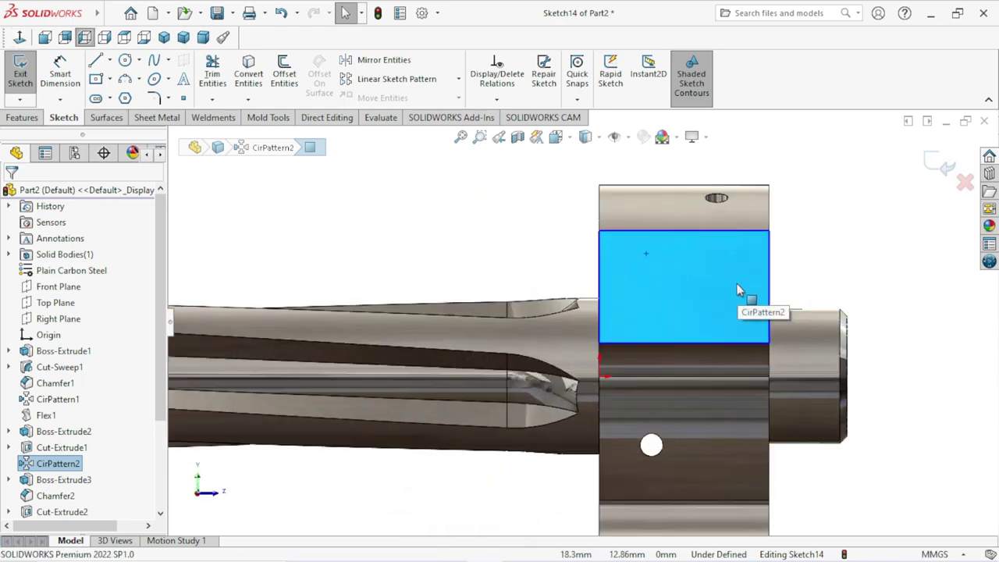
pyautogui.scroll(-2, 710, 304)
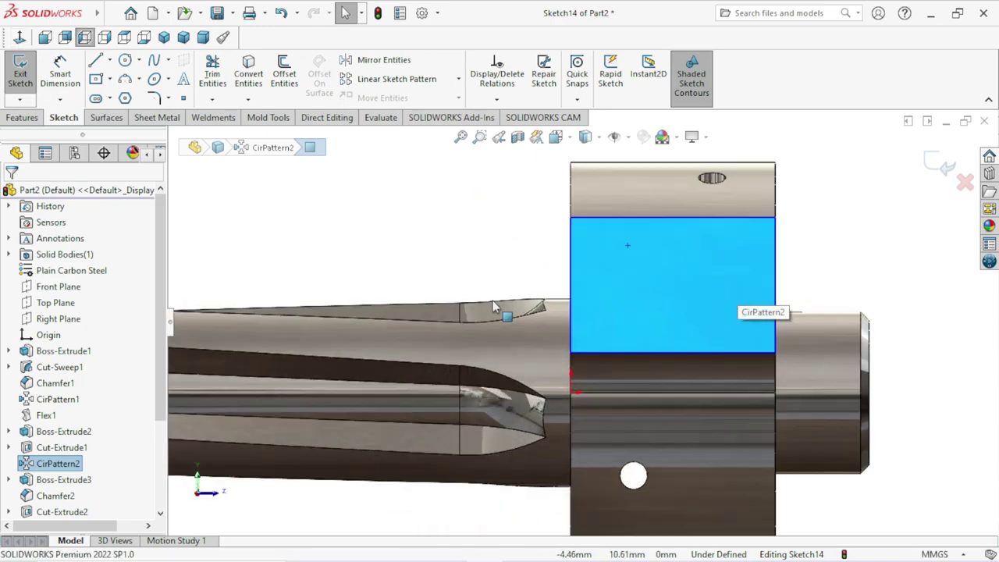
pyautogui.click(125, 60)
pyautogui.click(622, 265)
pyautogui.click(646, 267)
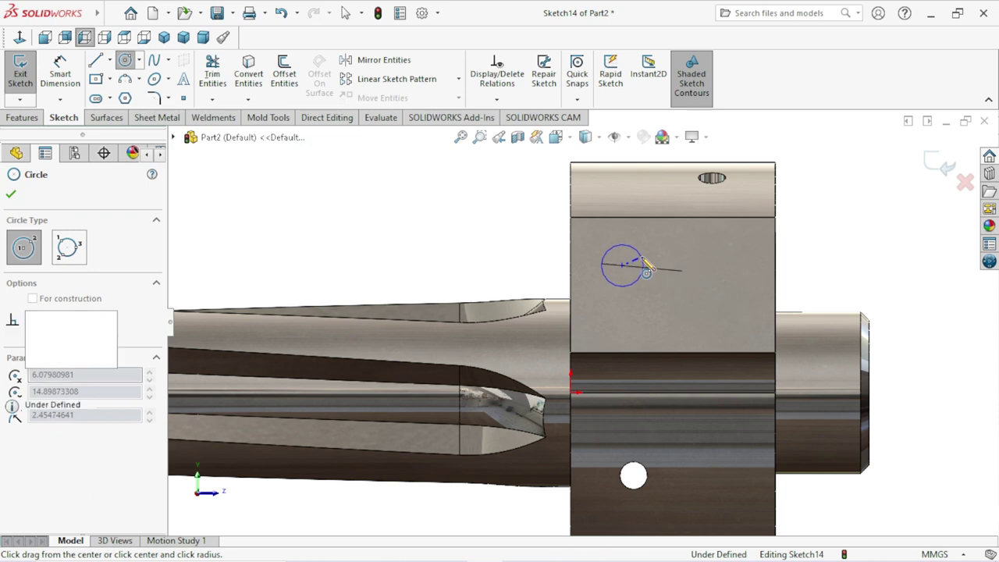
pyautogui.rightClick(508, 246)
pyautogui.click(515, 254)
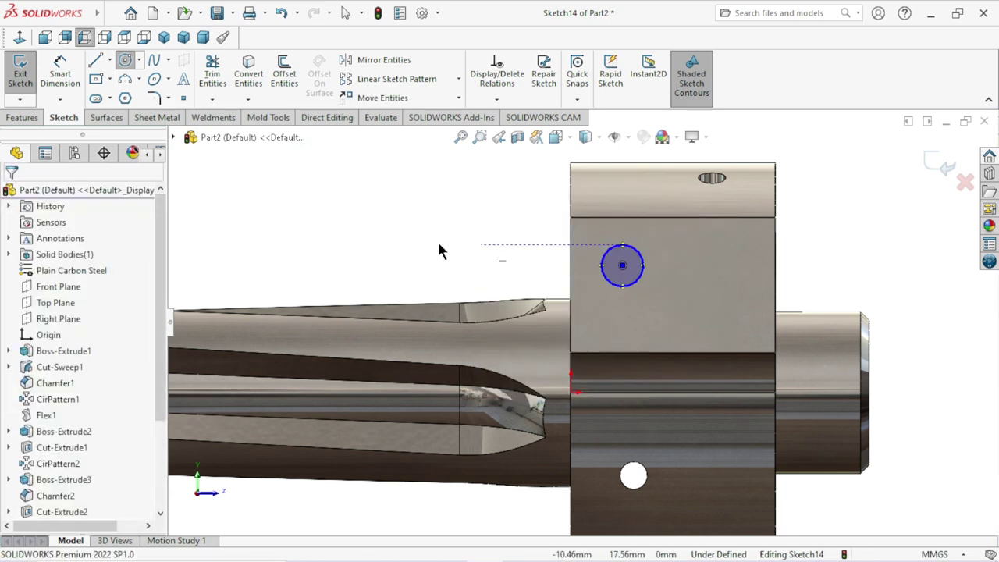
# Dimension the circle's diameter to 3.2 mm and move the dimension text lower.
pyautogui.click(643, 264)
pyautogui.click(672, 262)
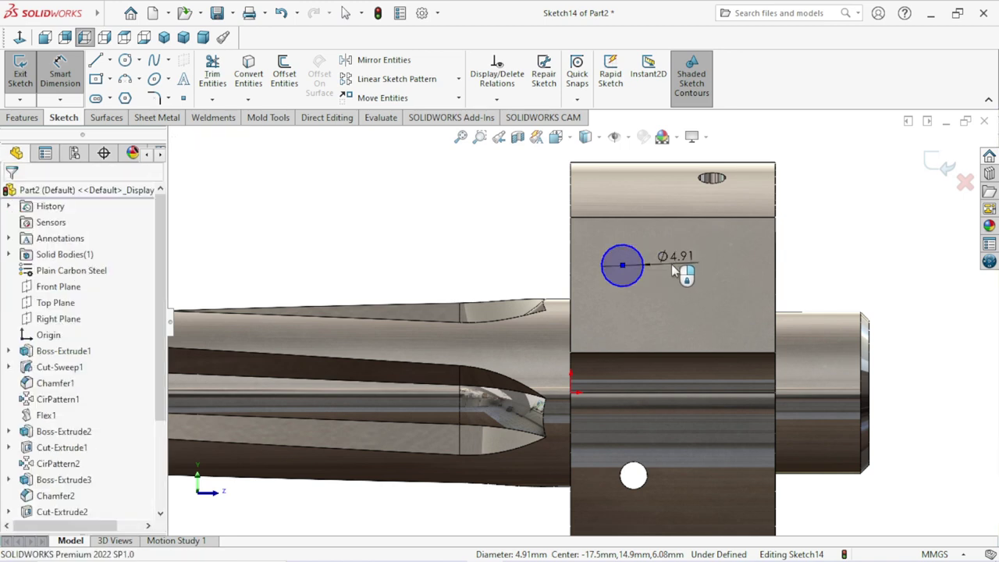
pyautogui.click(671, 264)
pyautogui.write('3.2')
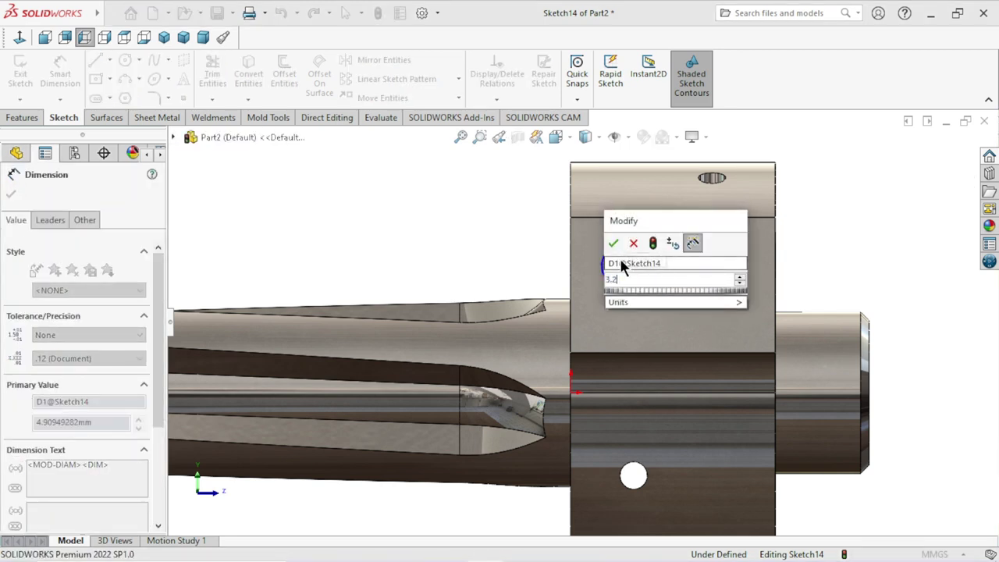
pyautogui.click(613, 243)
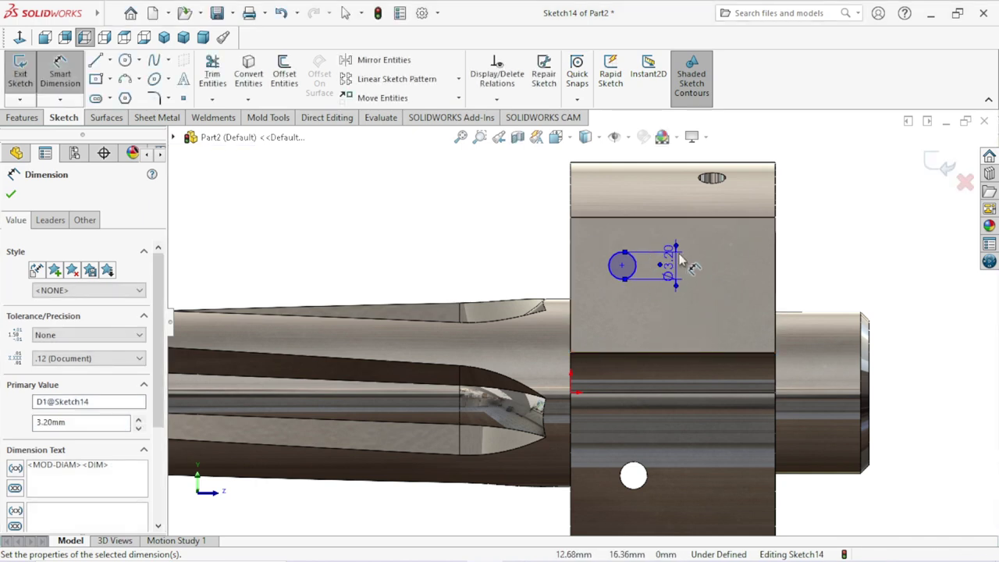
pyautogui.moveTo(672, 266); pyautogui.dragTo(676, 290)
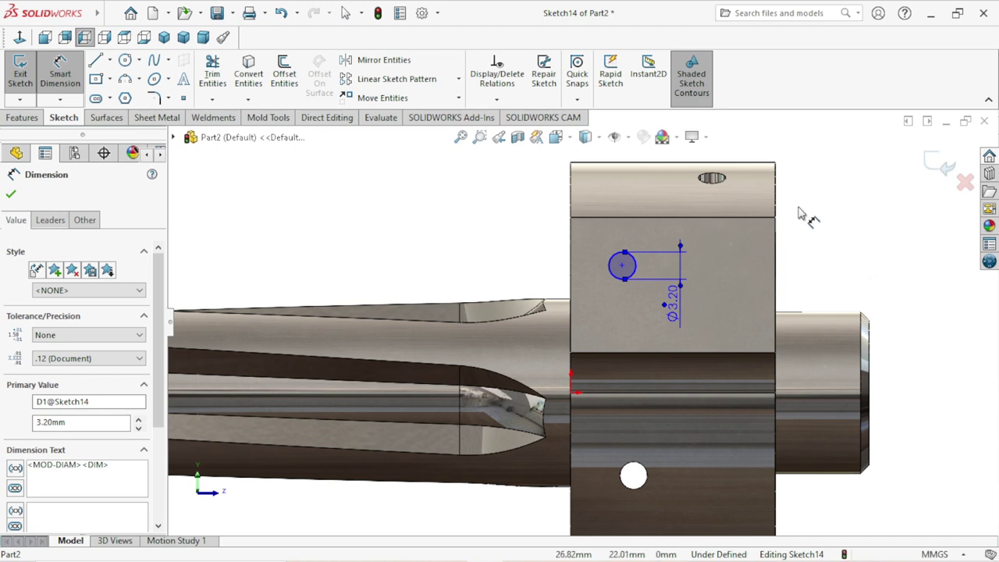
# Dimension the circle centre 7.40 mm from the hub face's left edge.
pyautogui.scroll(-2, 634, 269)
pyautogui.click(539, 265)
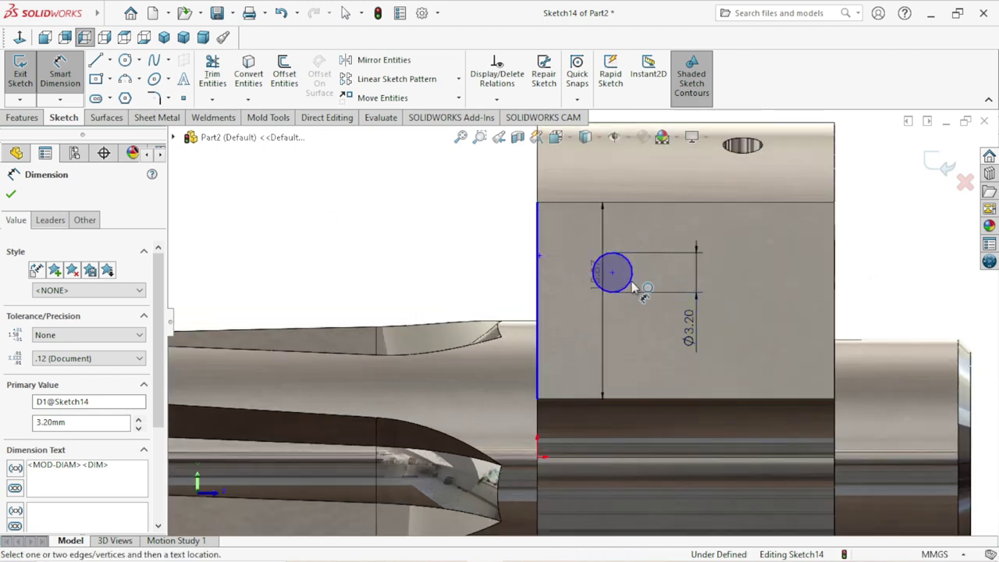
pyautogui.click(611, 273)
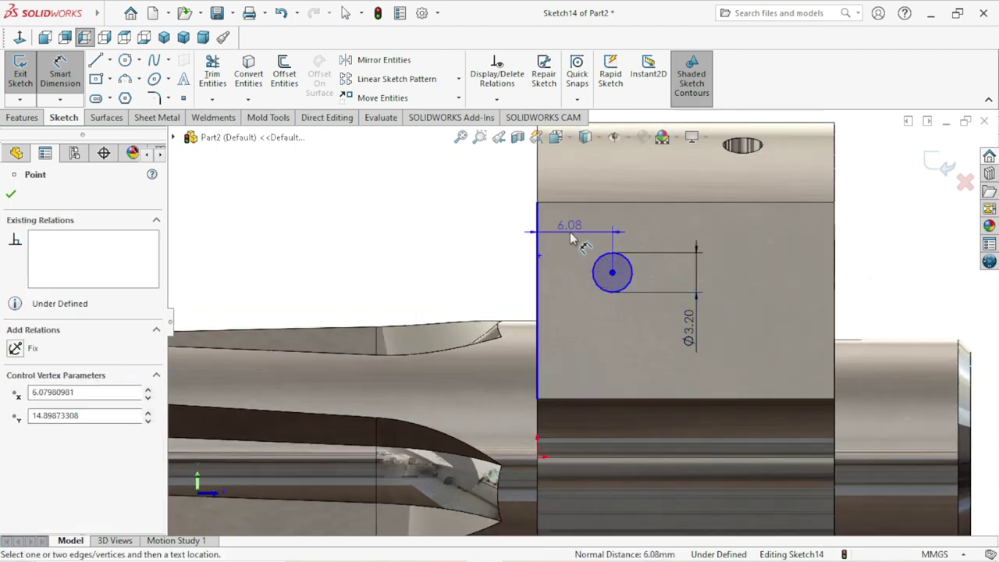
pyautogui.click(571, 240)
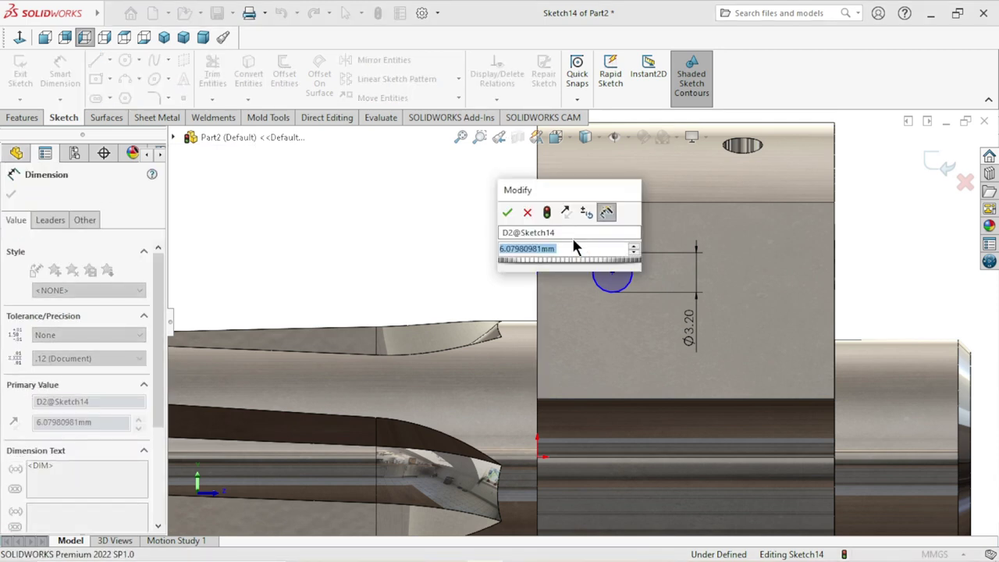
pyautogui.write('7')
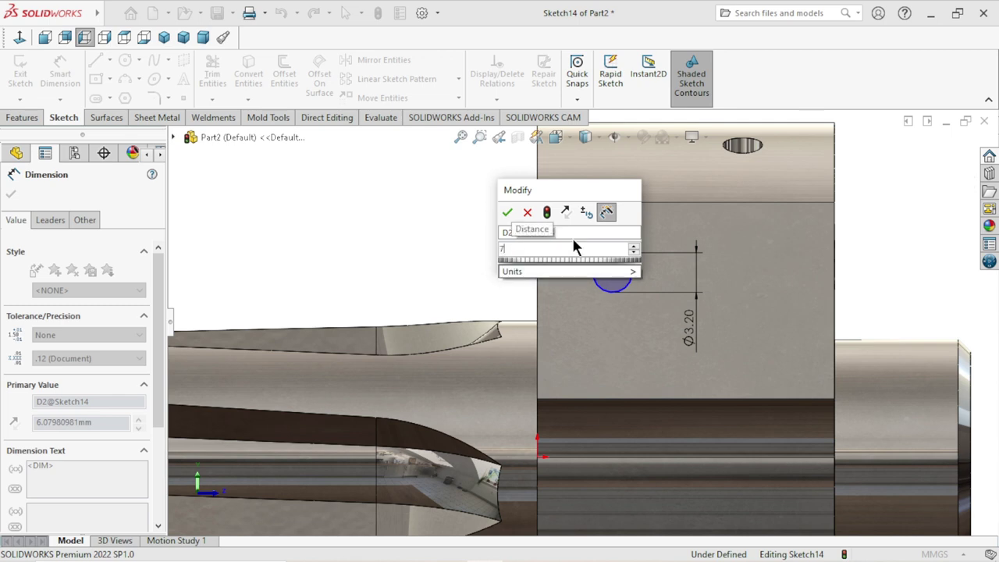
pyautogui.write('.4')
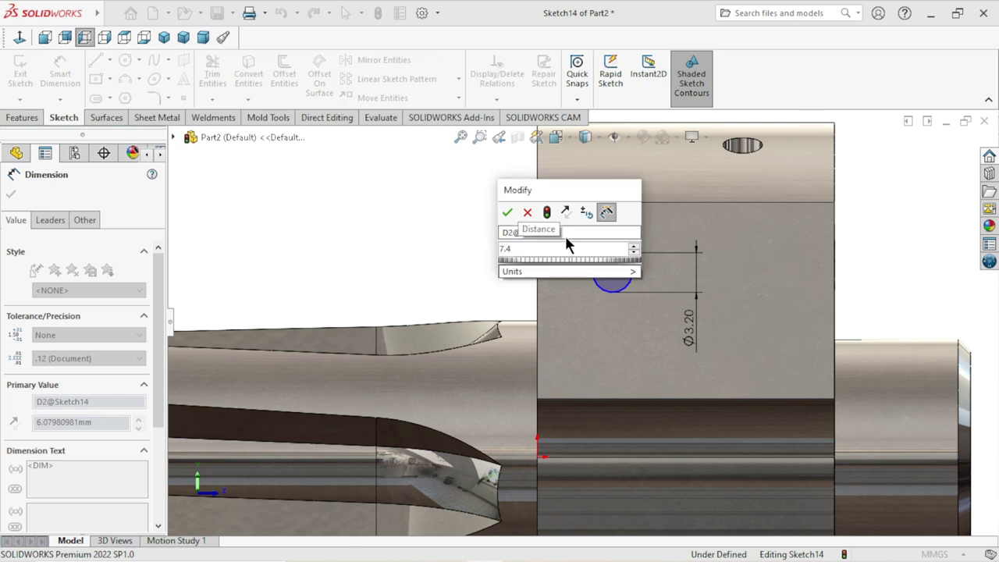
pyautogui.click(506, 213)
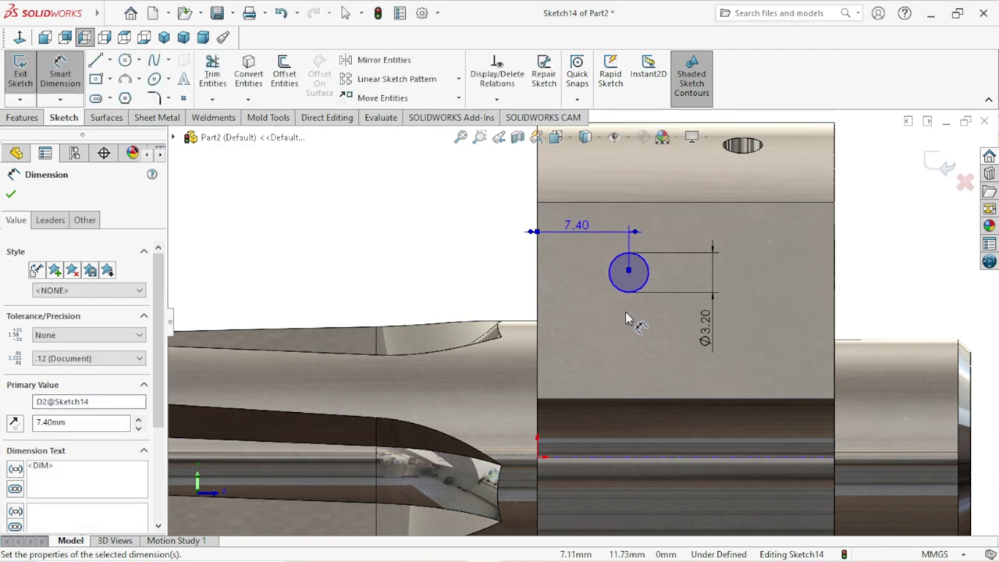
# Dimension the circle centre 5 mm above the lower edge, fully defining the sketch.
pyautogui.click(638, 405)
pyautogui.click(628, 271)
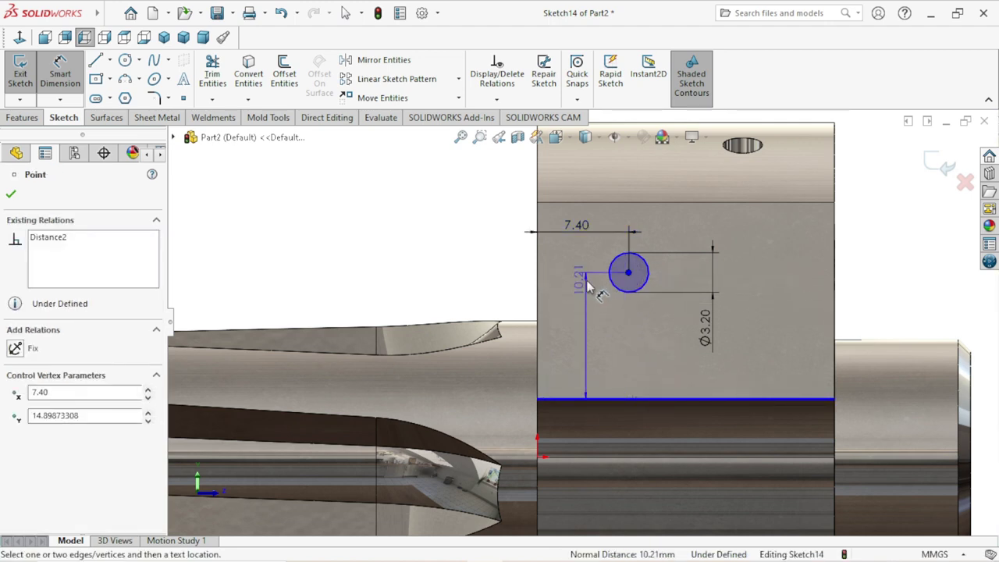
pyautogui.click(581, 341)
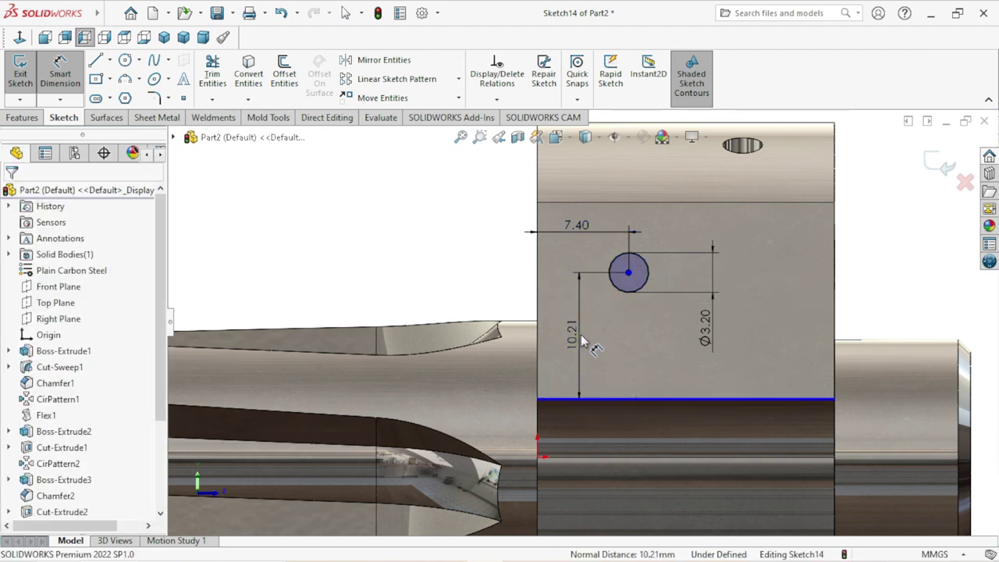
pyautogui.write('5')
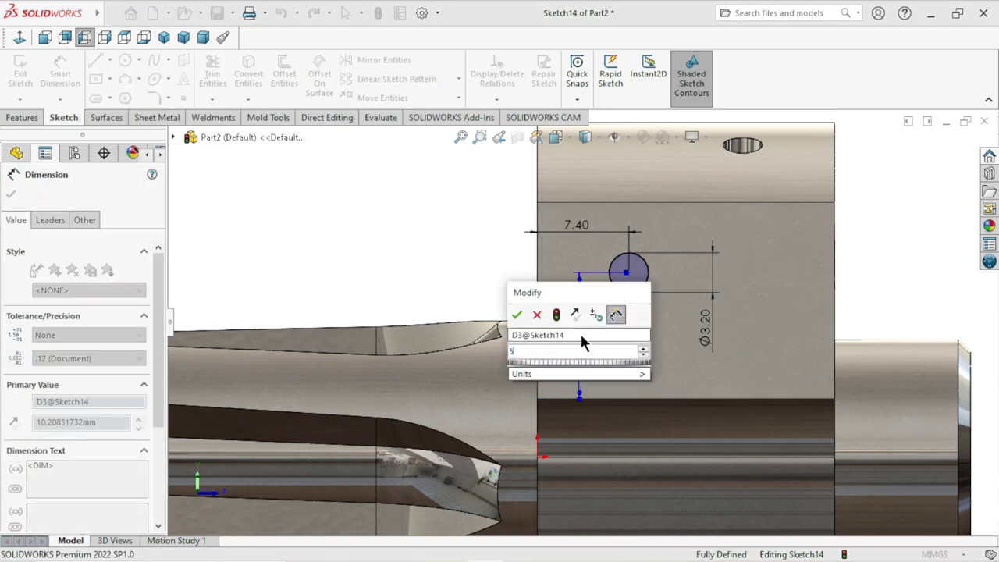
pyautogui.click(536, 314)
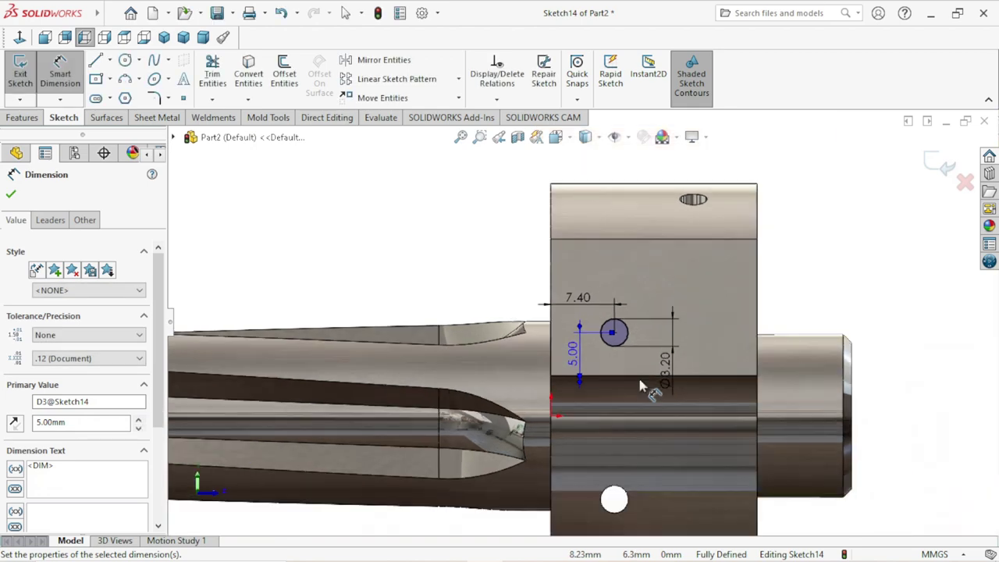
pyautogui.click(643, 368)
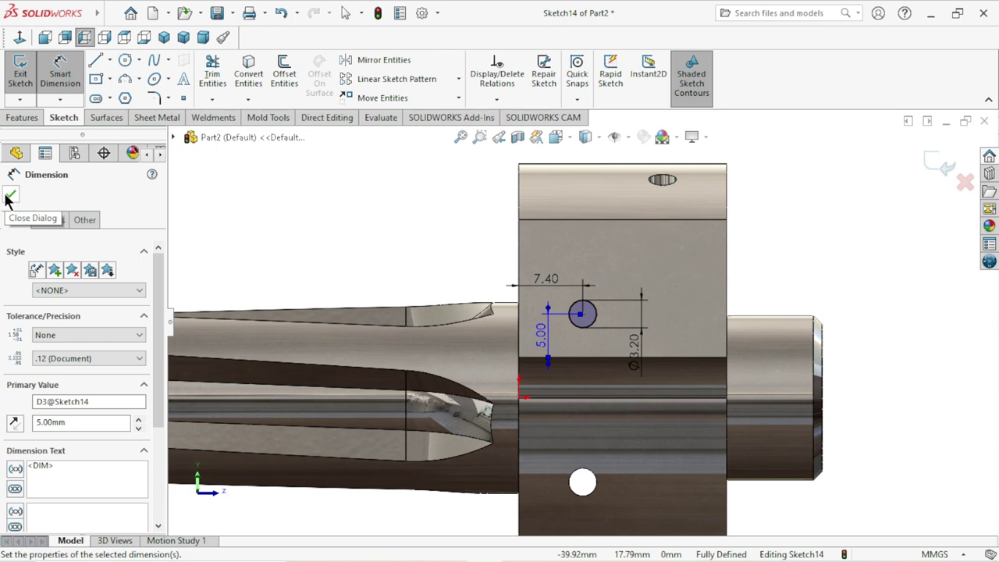
pyautogui.click(10, 196)
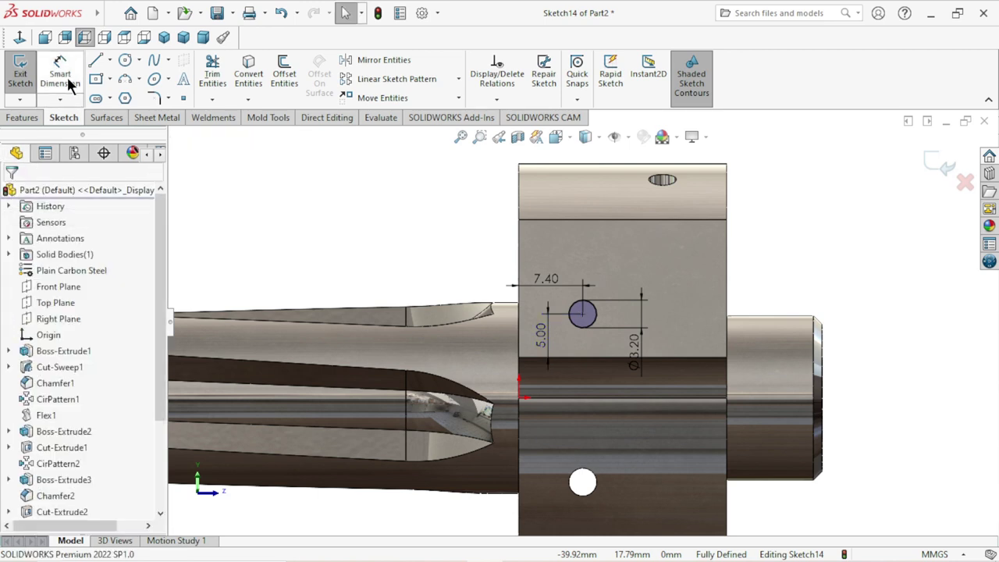
# Cut the Ø3.20 circle Through All to make the second hole.
pyautogui.click(23, 117)
pyautogui.click(226, 87)
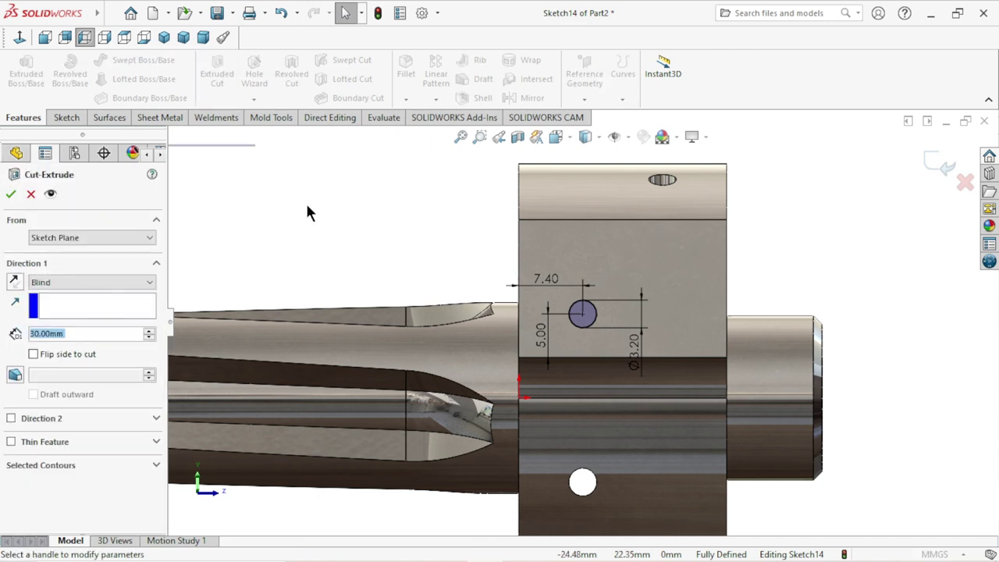
pyautogui.click(112, 282)
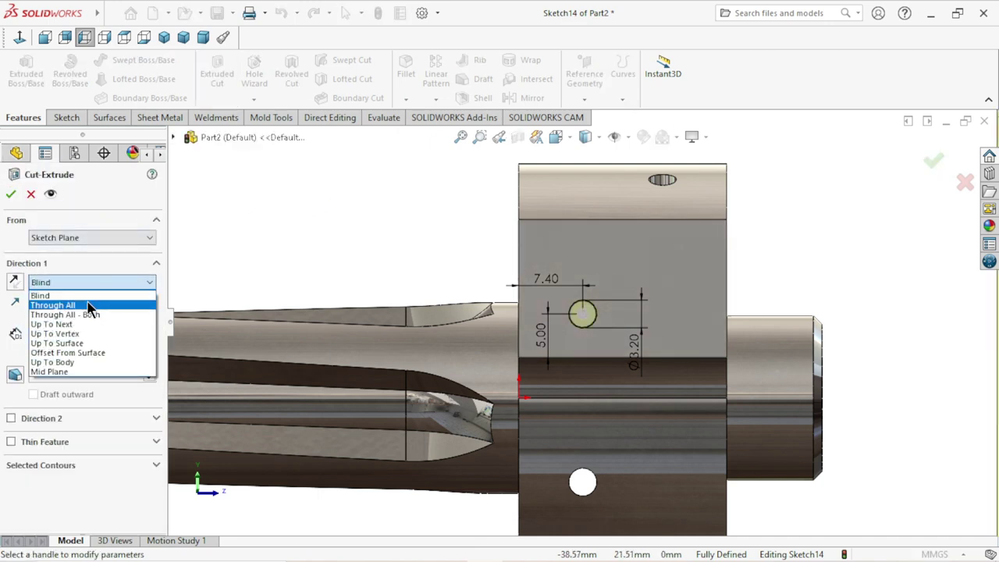
pyautogui.click(78, 305)
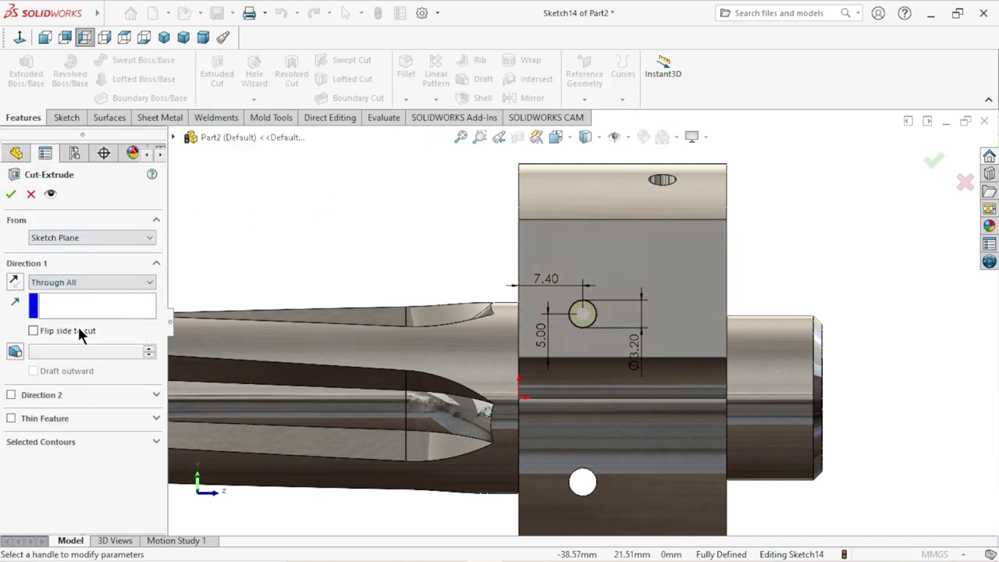
pyautogui.click(10, 196)
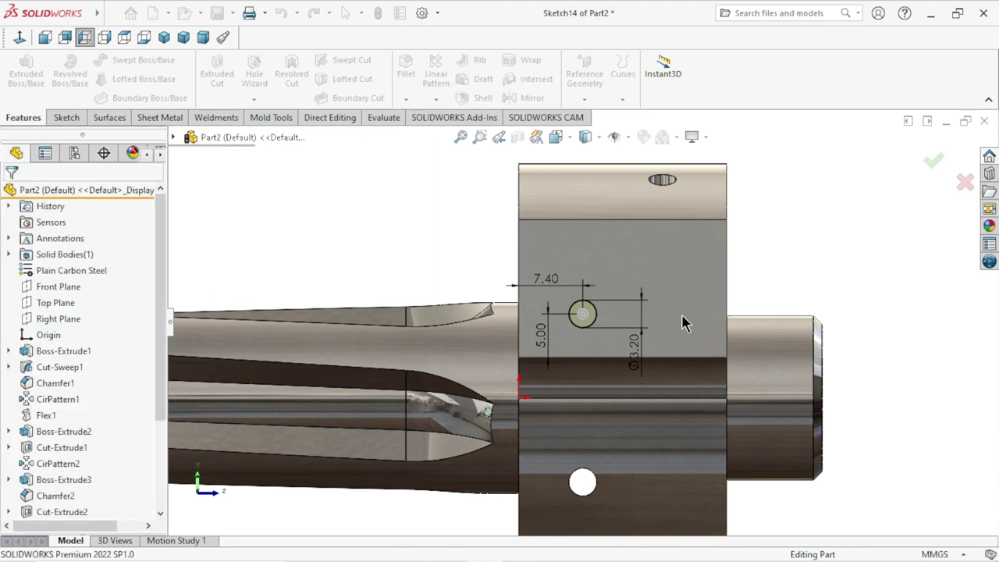
pyautogui.click(692, 316)
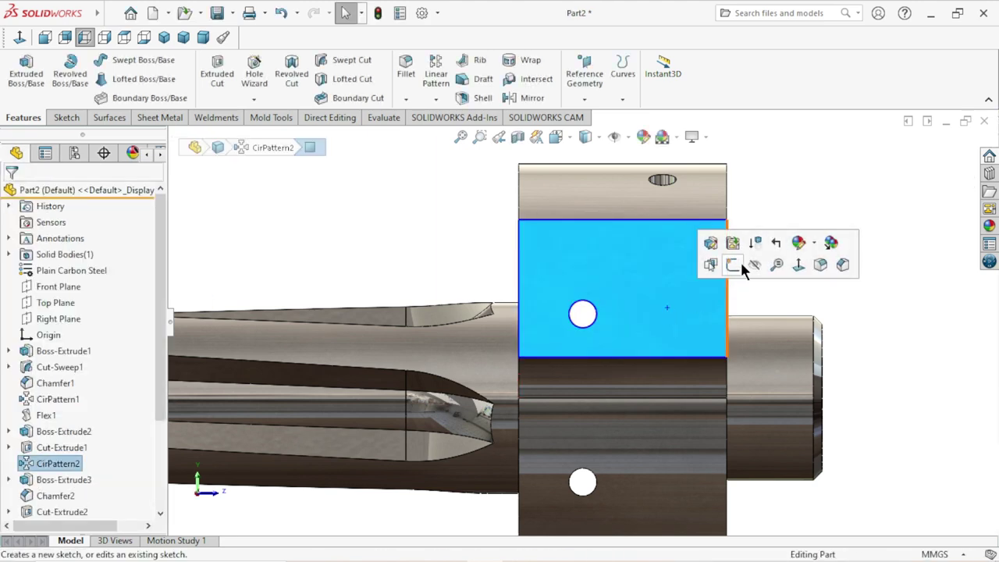
# Start a sketch on the hub face and draw a circle centred on the new hole.
pyautogui.click(711, 242)
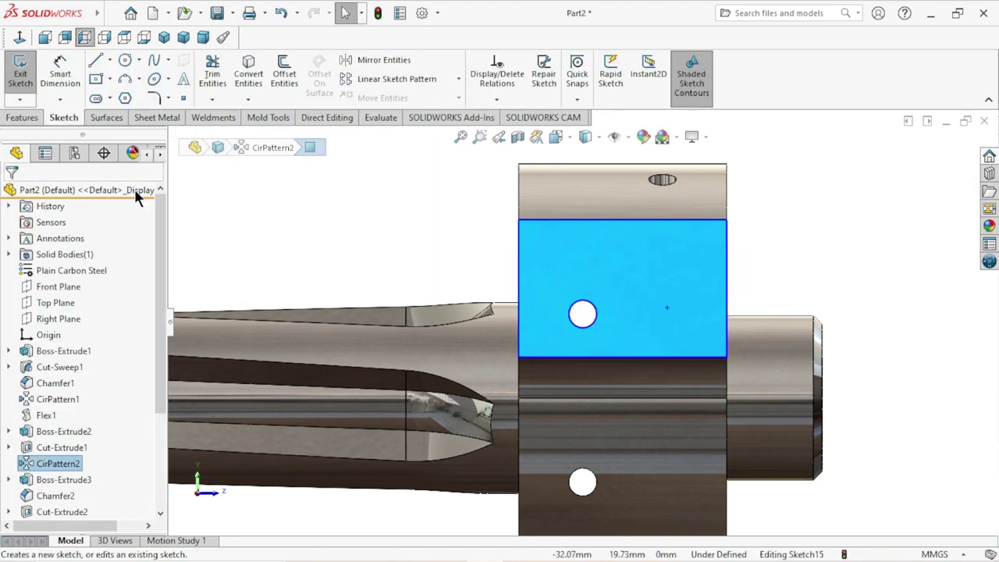
pyautogui.click(128, 62)
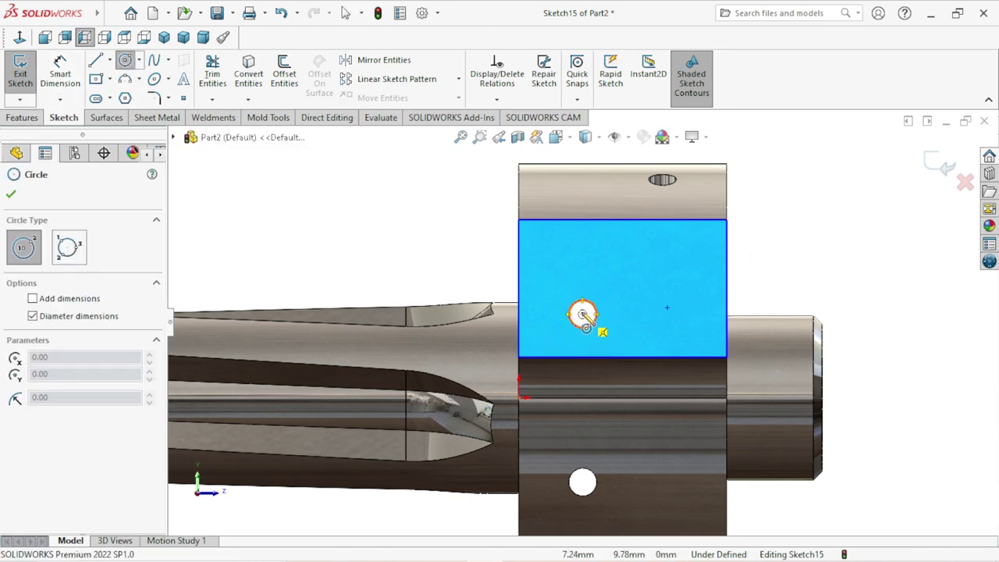
pyautogui.click(582, 315)
pyautogui.click(610, 314)
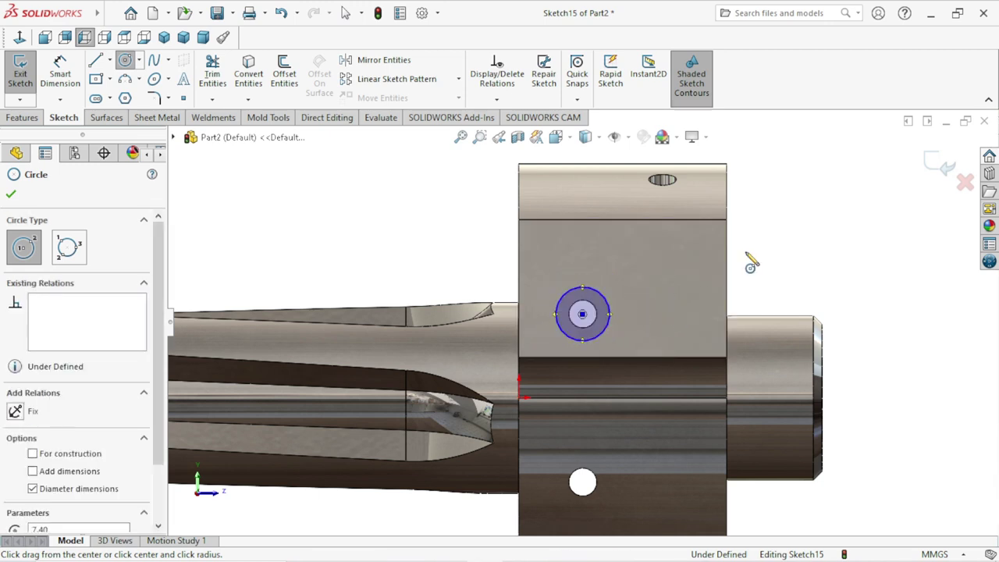
pyautogui.rightClick(747, 260)
pyautogui.click(768, 254)
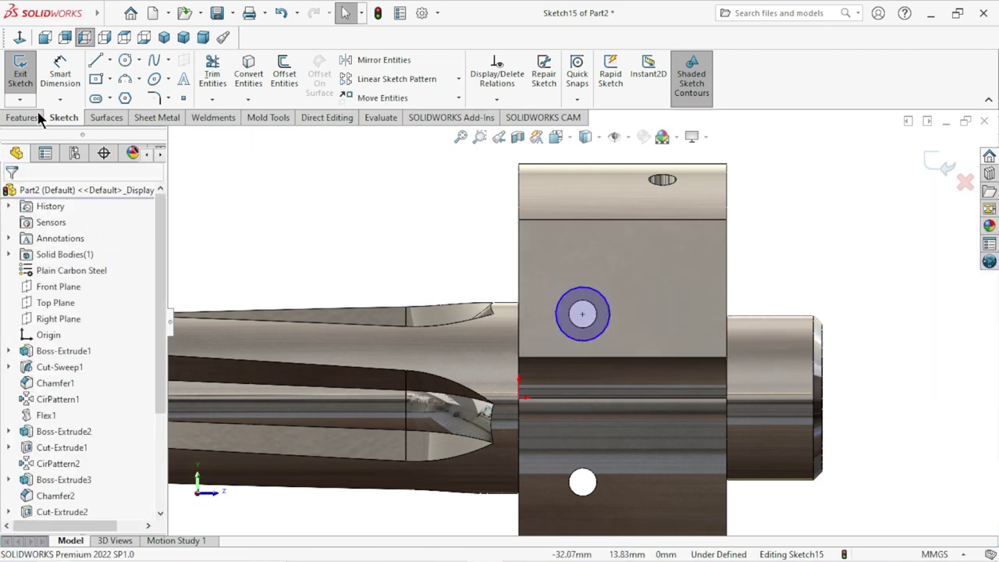
# Dimension the concentric circle's diameter to 7.4 mm.
pyautogui.click(60, 78)
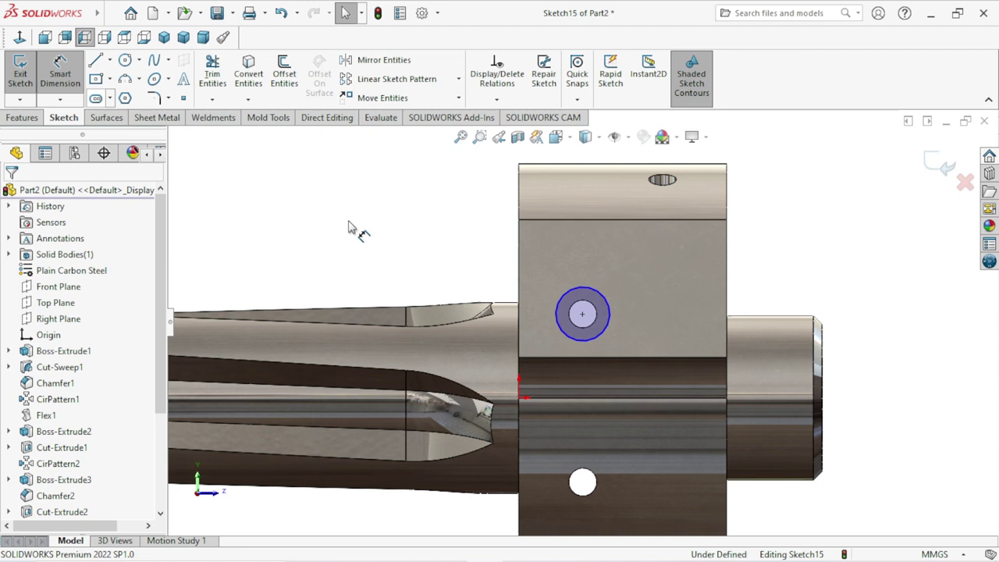
pyautogui.click(613, 315)
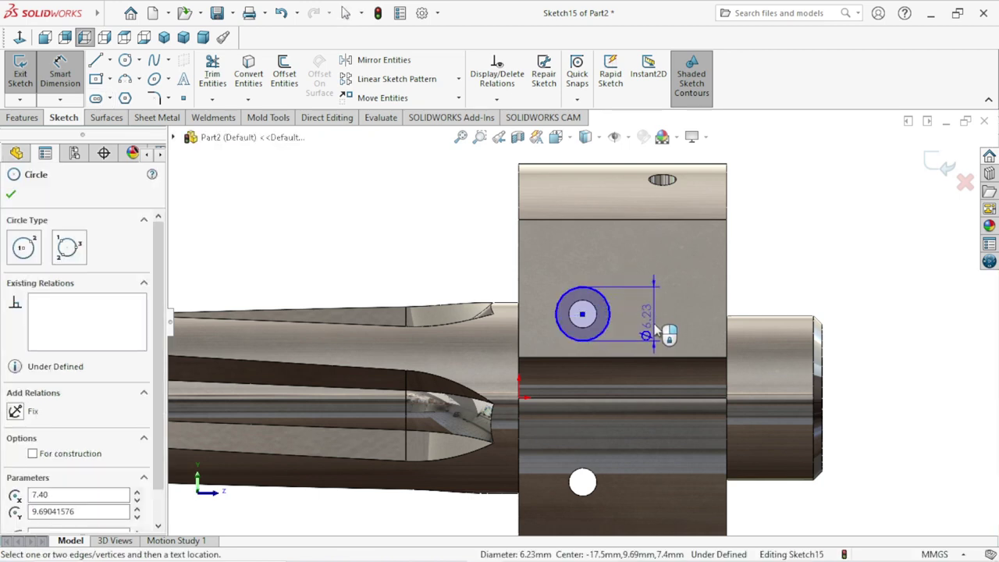
pyautogui.click(652, 326)
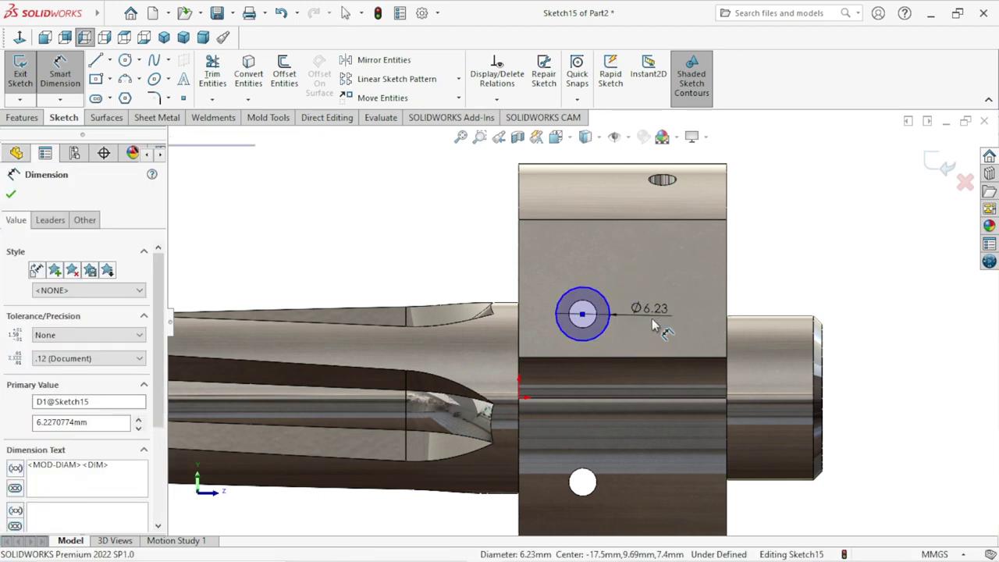
pyautogui.write('7.4')
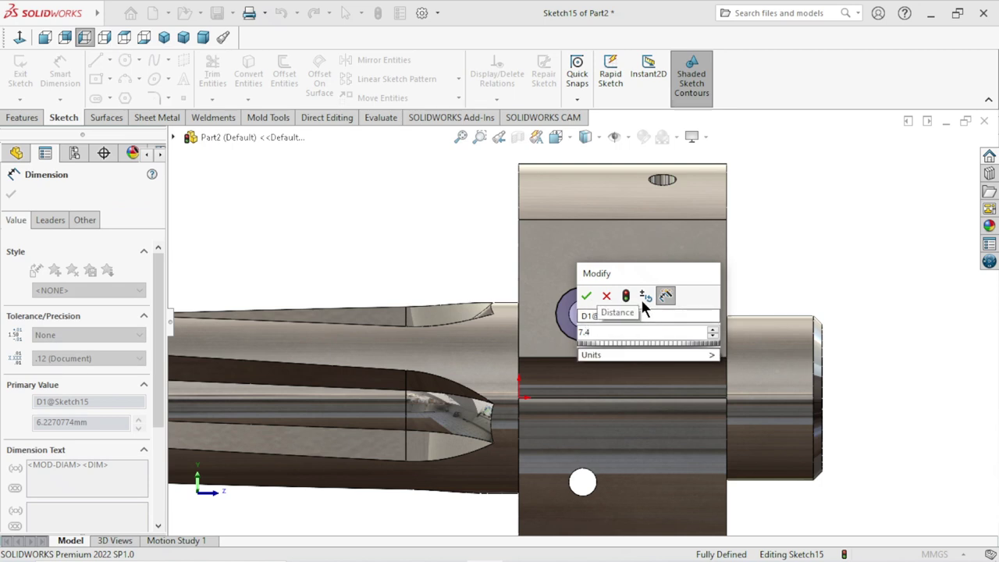
pyautogui.click(586, 295)
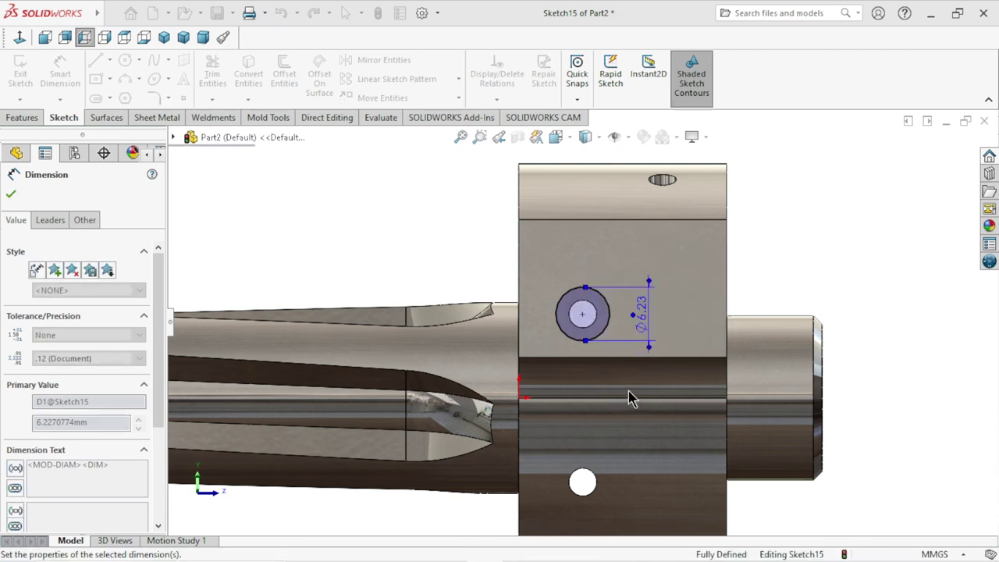
pyautogui.click(12, 196)
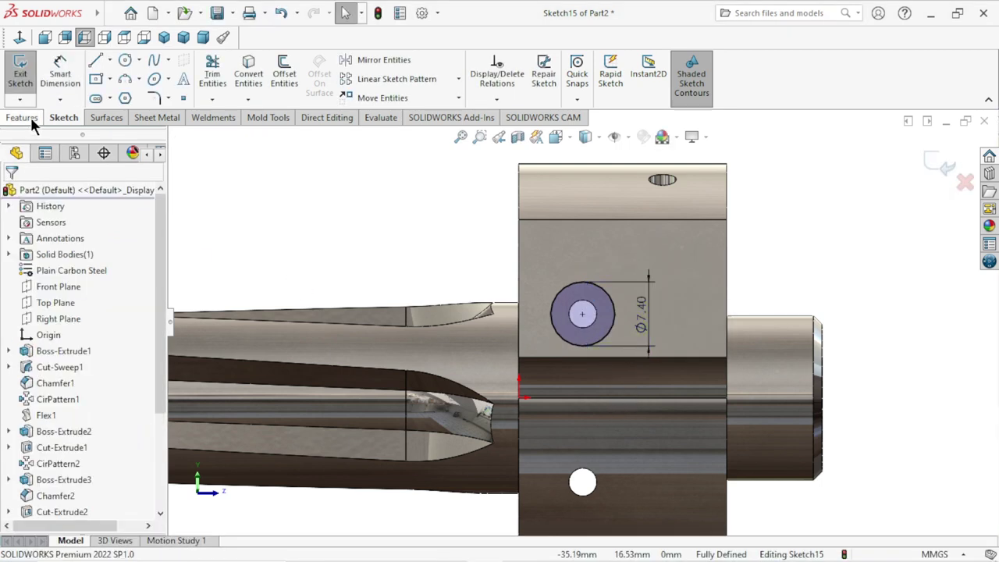
pyautogui.click(31, 117)
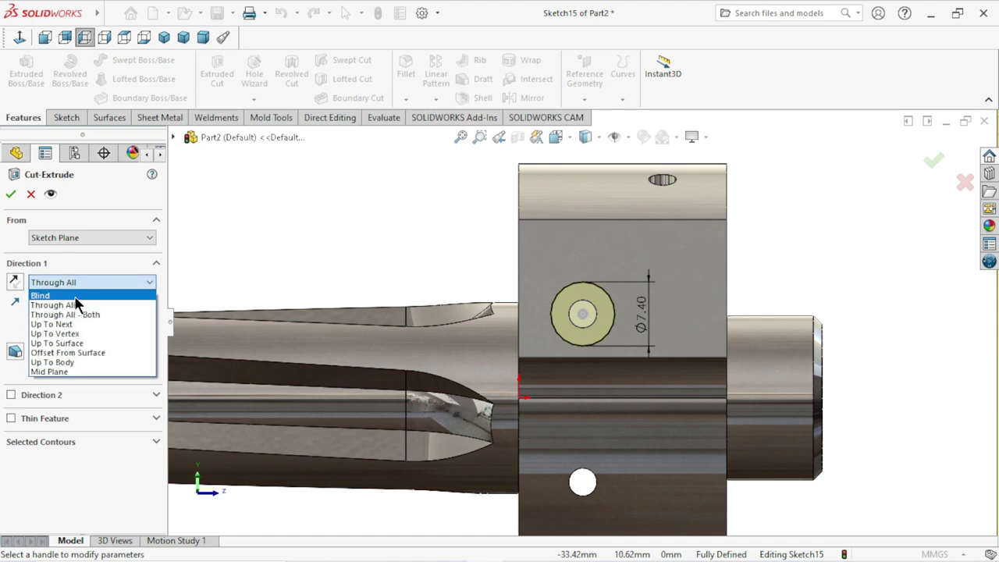
# Change the Ø7.40 cut to Blind at 30.00 mm depth and confirm the counterbore.
pyautogui.click(69, 296)
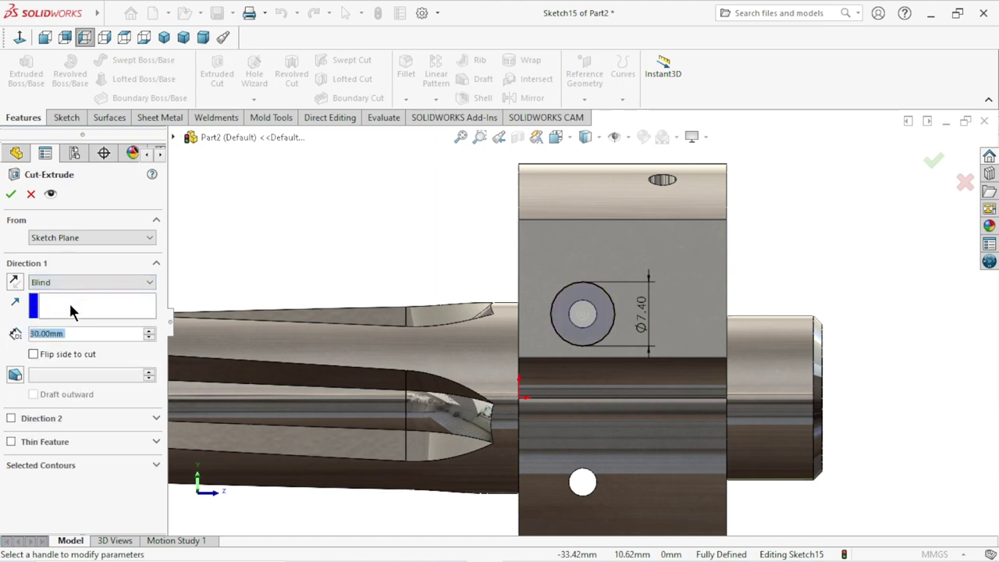
pyautogui.click(10, 196)
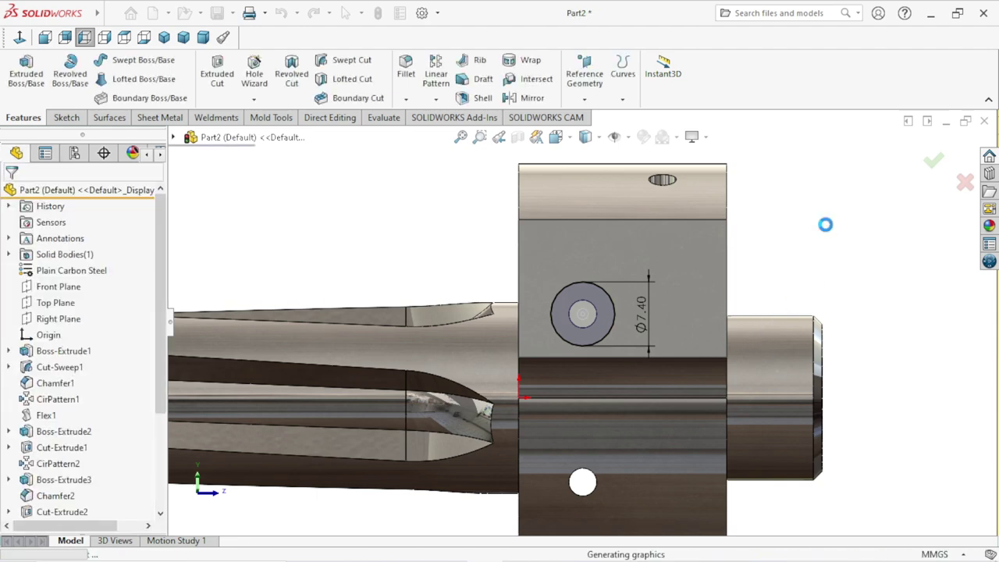
# Zoom and orbit the part to an angled view of the hub's counterbored hole.
pyautogui.scroll(3, 659, 390)
pyautogui.moveTo(659, 390)
pyautogui.mouseDown(button='middle')
pyautogui.moveTo(736, 364)
pyautogui.moveTo(714, 281)
pyautogui.moveTo(653, 276)
pyautogui.moveTo(662, 211)
pyautogui.moveTo(710, 308)
pyautogui.moveTo(655, 345)
pyautogui.moveTo(700, 461)
pyautogui.moveTo(665, 400)
pyautogui.mouseUp(button='middle')
pyautogui.scroll(-3, 665, 399)
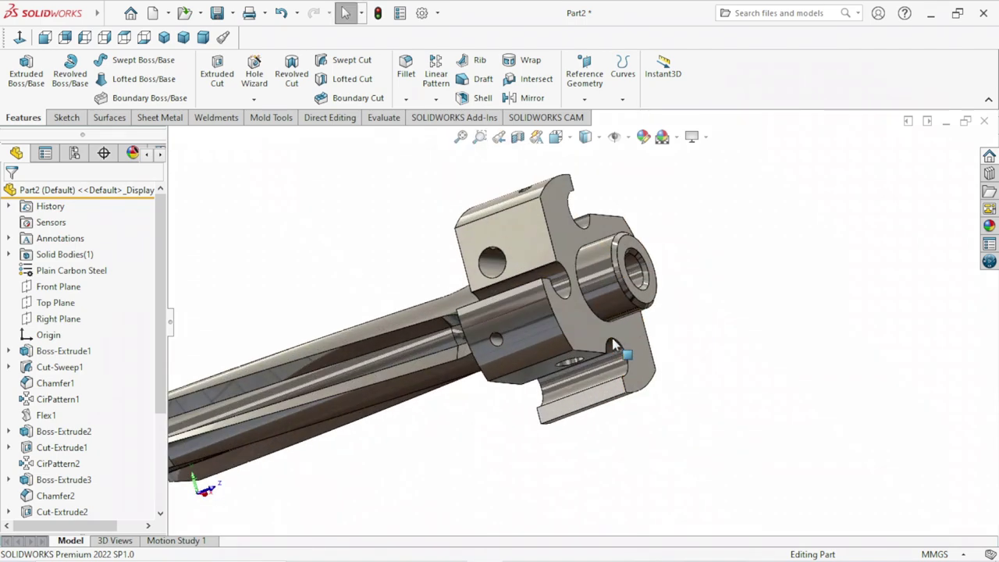
pyautogui.scroll(2, 665, 399)
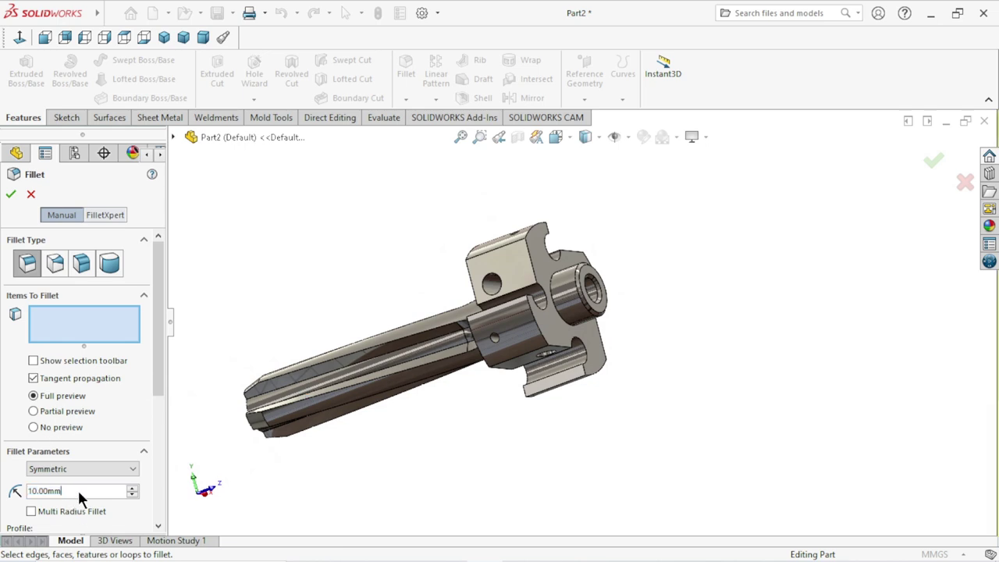
# Set the fillet radius to 0.5 mm and select the first two hub flange faces.
pyautogui.write('0.5')
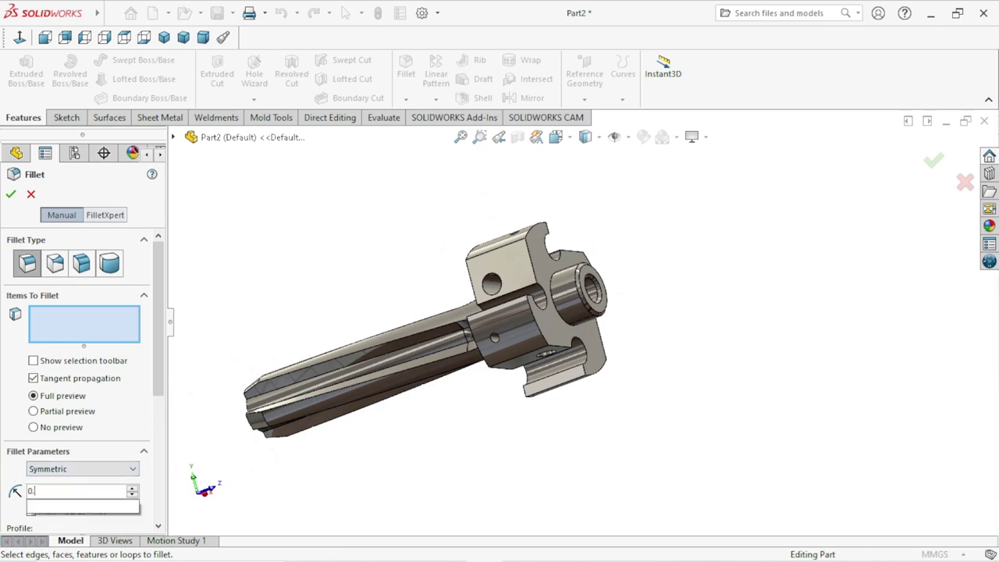
pyautogui.scroll(-2, 591, 354)
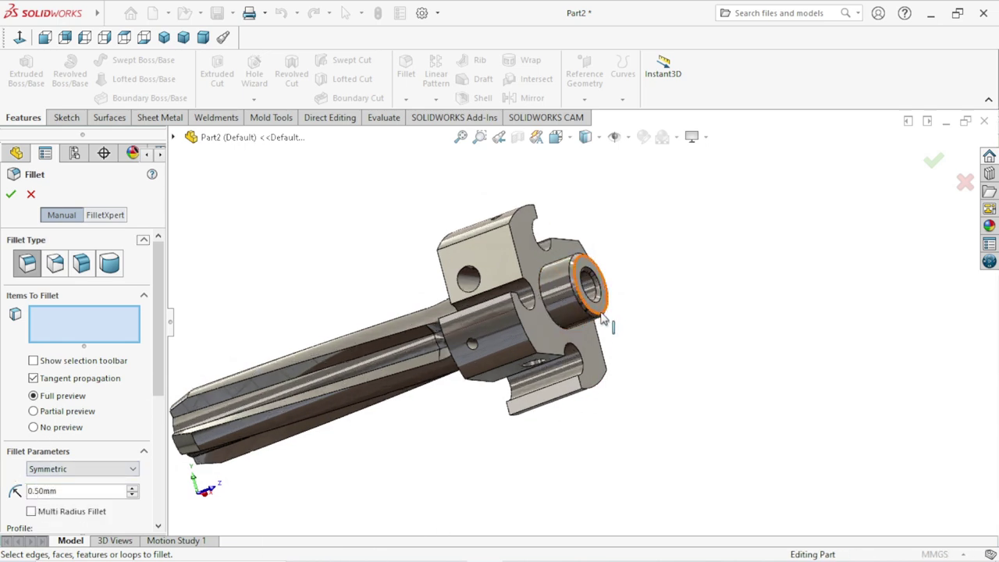
pyautogui.scroll(-2, 593, 351)
pyautogui.click(601, 392)
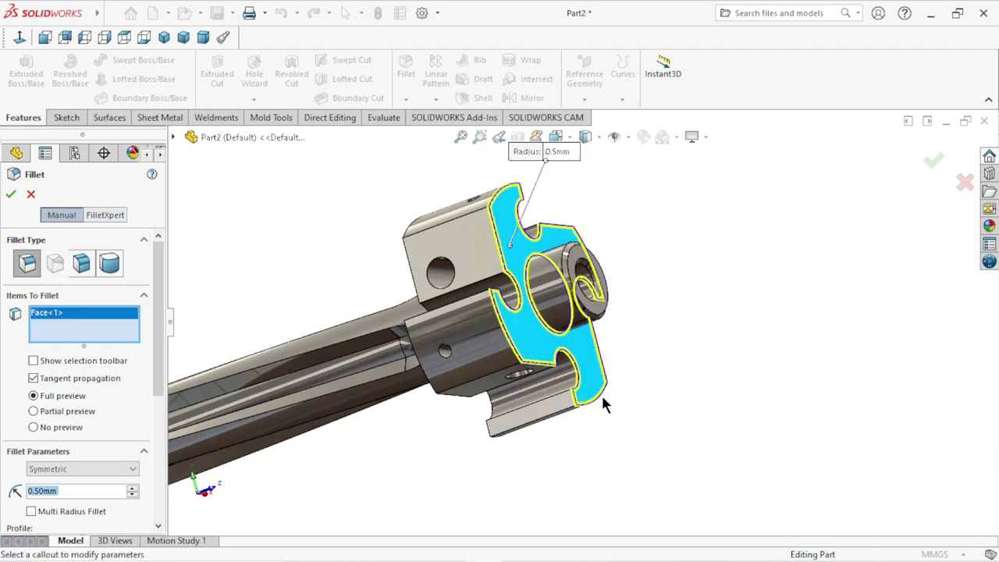
pyautogui.scroll(2, 616, 384)
pyautogui.moveTo(615, 383); pyautogui.dragTo(705, 357, button='middle')
pyautogui.scroll(-2, 456, 349)
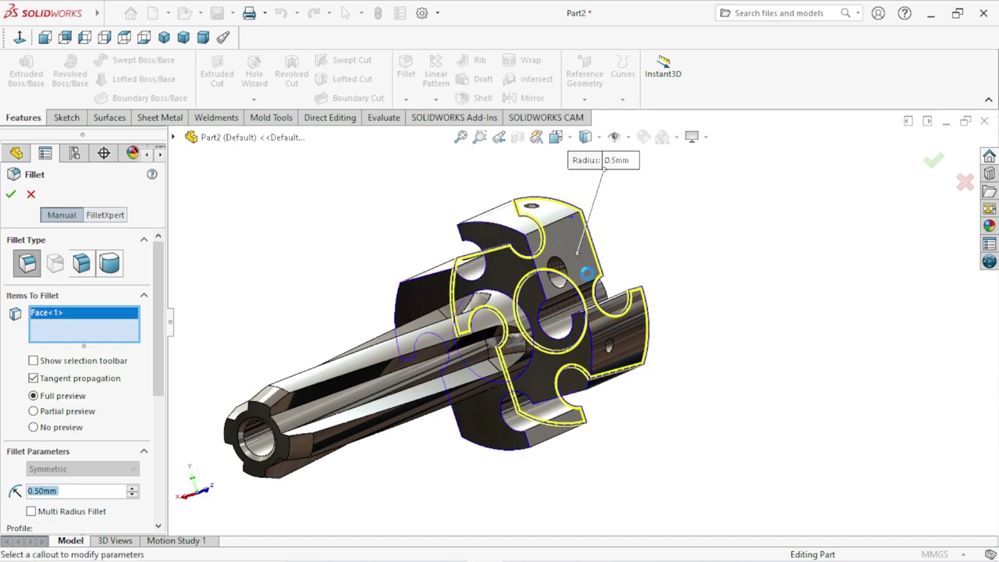
pyautogui.click(529, 375)
# Add a third hub face and the face around the hole to the fillet.
pyautogui.scroll(2, 624, 316)
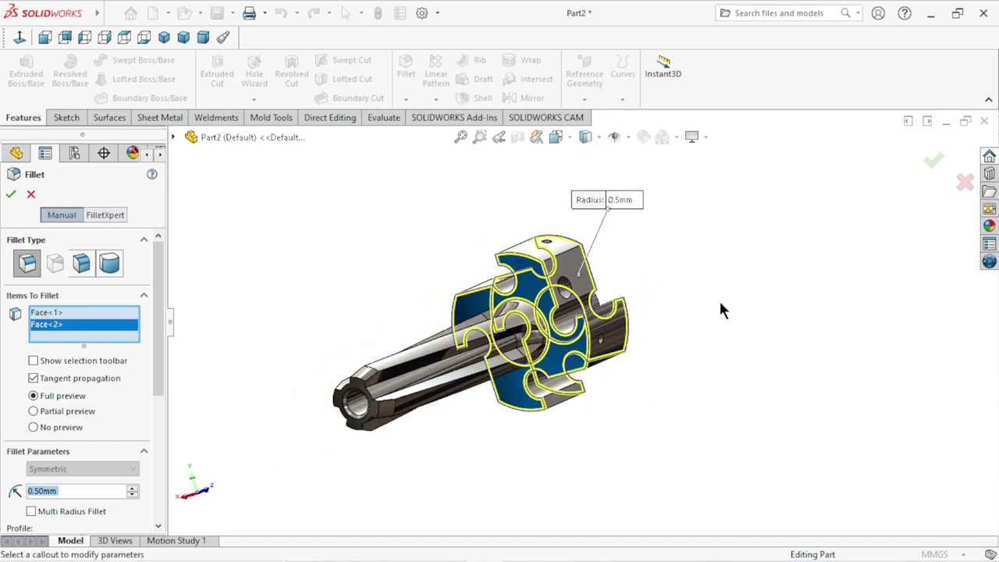
pyautogui.moveTo(721, 303)
pyautogui.mouseDown(button='middle')
pyautogui.moveTo(703, 376)
pyautogui.moveTo(702, 357)
pyautogui.mouseUp(button='middle')
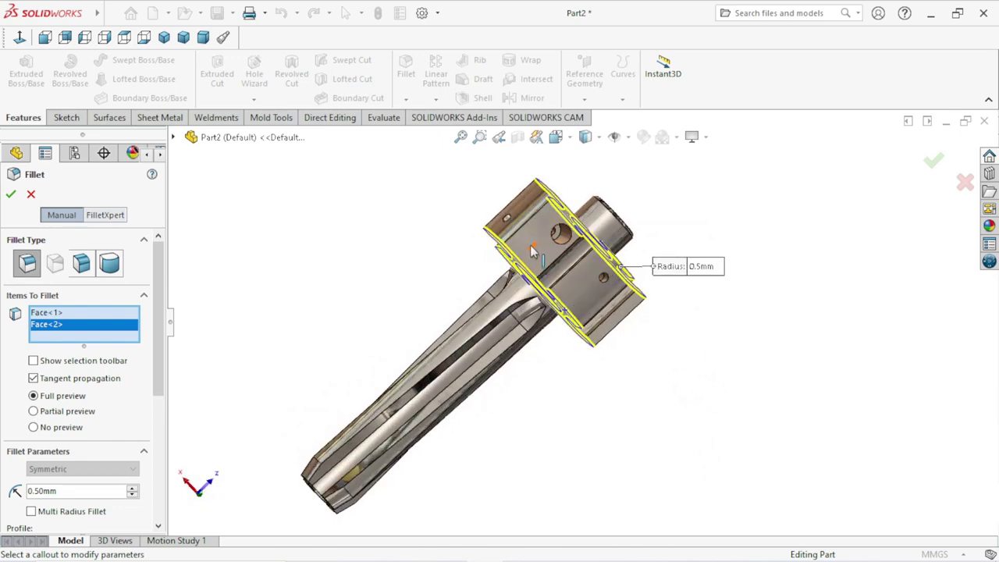
pyautogui.click(562, 304)
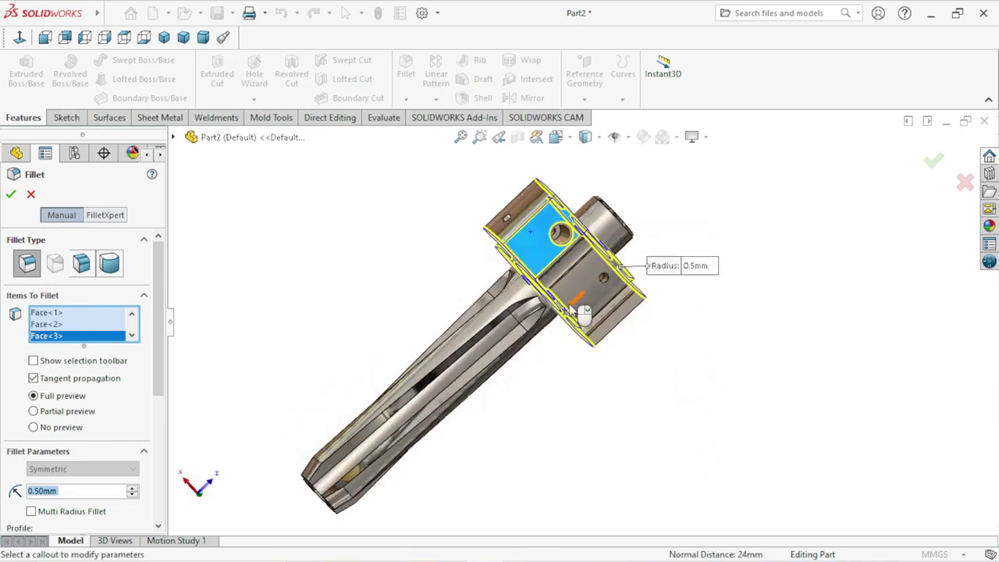
pyautogui.scroll(1, 560, 304)
pyautogui.moveTo(584, 311); pyautogui.dragTo(650, 308, button='middle')
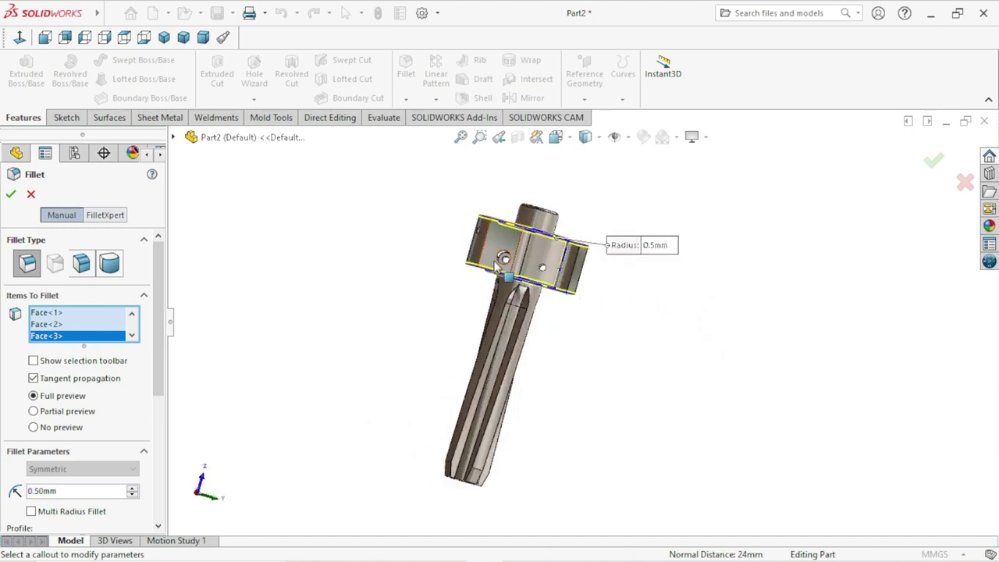
pyautogui.scroll(-5, 551, 263)
pyautogui.click(503, 210)
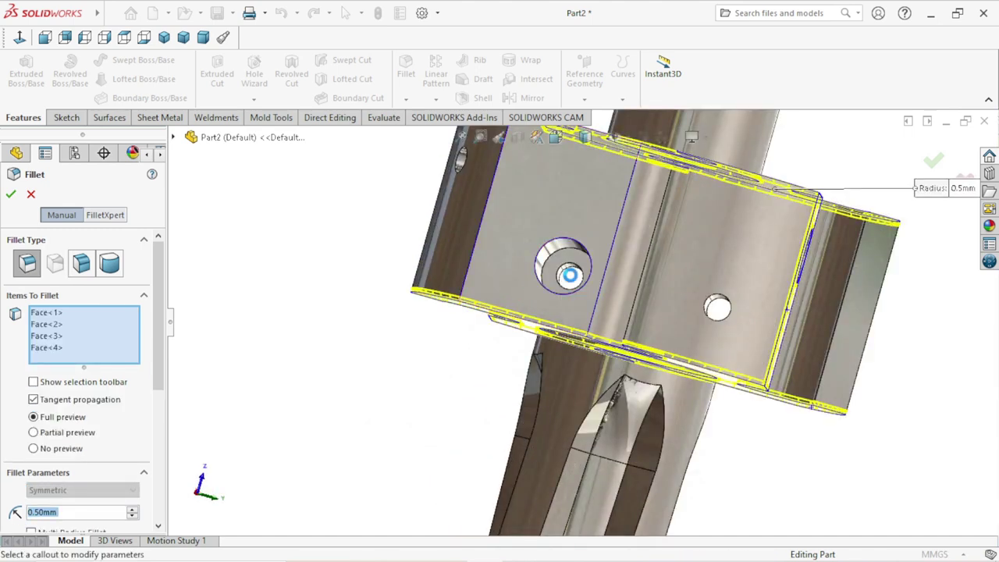
# Add the fifth and sixth hub faces, including the front face, and apply the 0.5 mm fillet.
pyautogui.scroll(5, 437, 344)
pyautogui.moveTo(388, 338); pyautogui.dragTo(492, 379, button='middle')
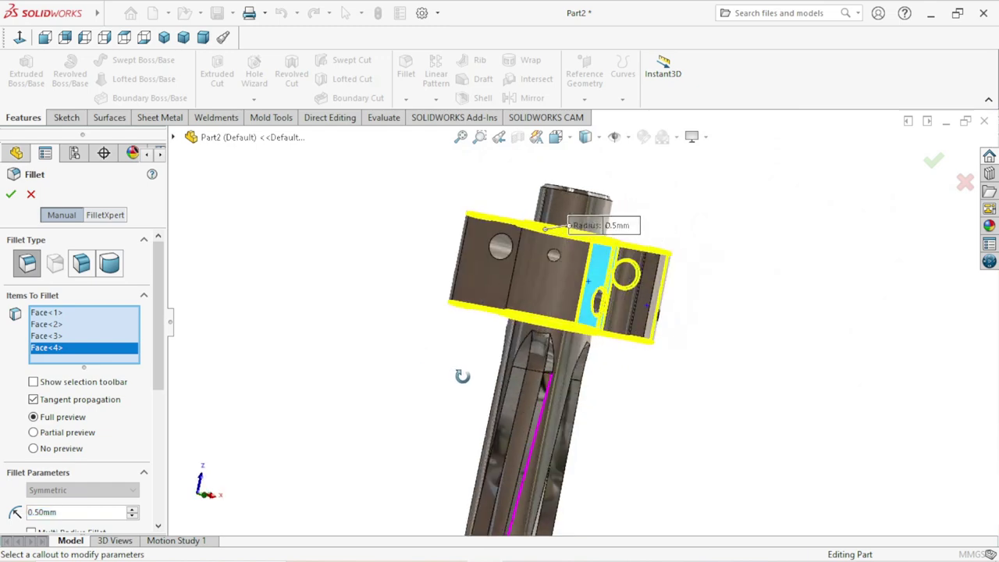
pyautogui.click(475, 267)
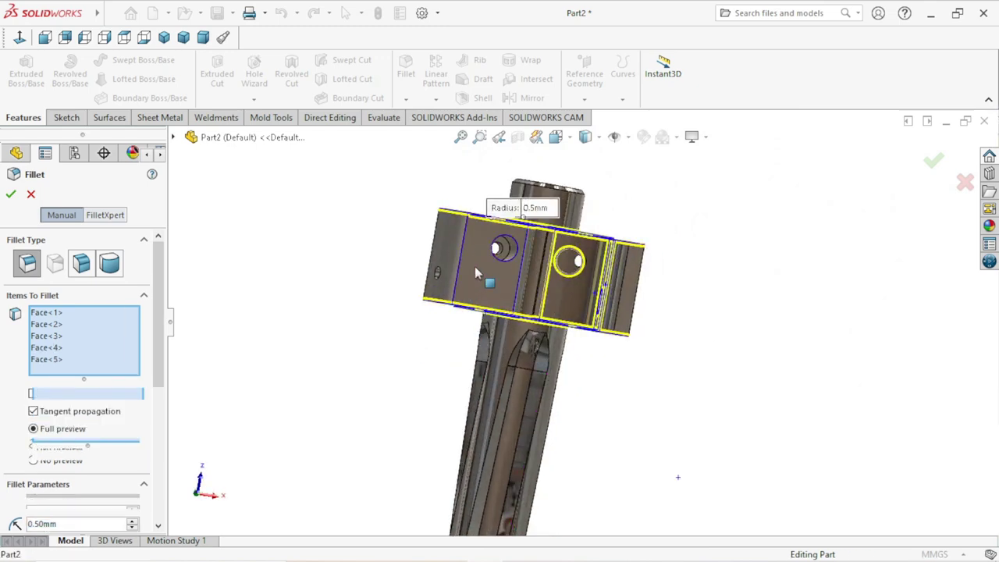
pyautogui.moveTo(386, 320); pyautogui.dragTo(484, 371, button='middle')
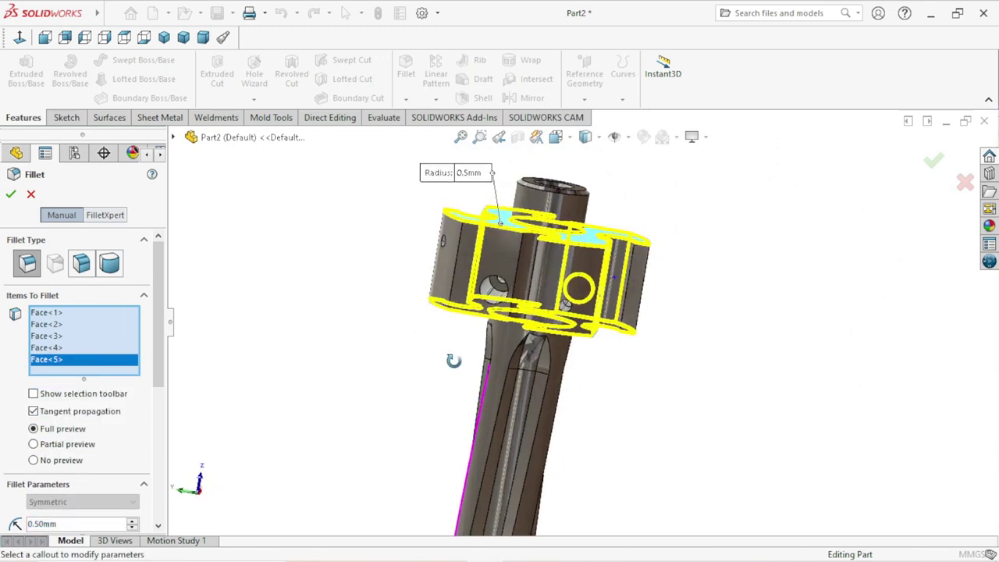
pyautogui.scroll(-3, 455, 269)
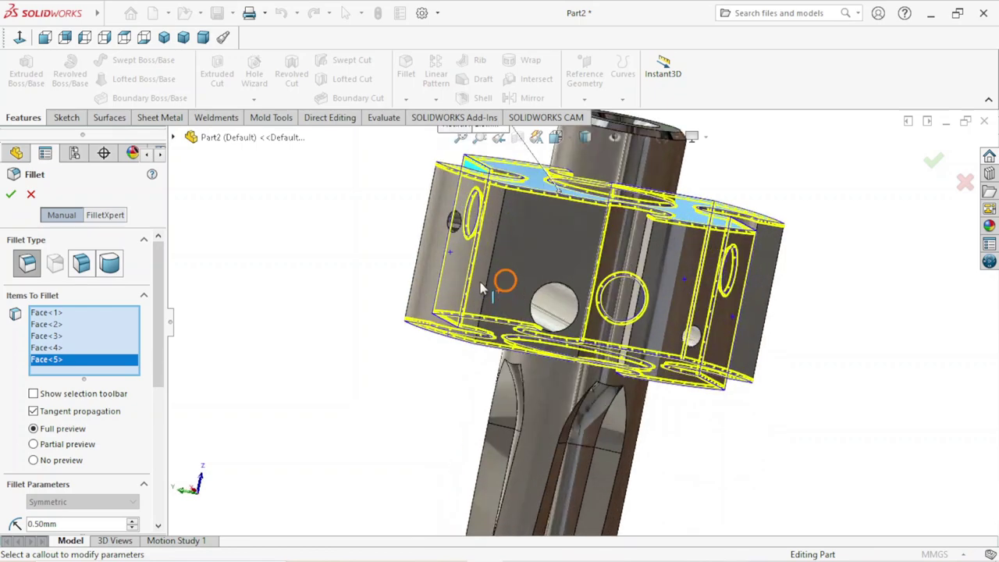
pyautogui.click(526, 257)
pyautogui.scroll(2, 472, 345)
pyautogui.scroll(3, 473, 345)
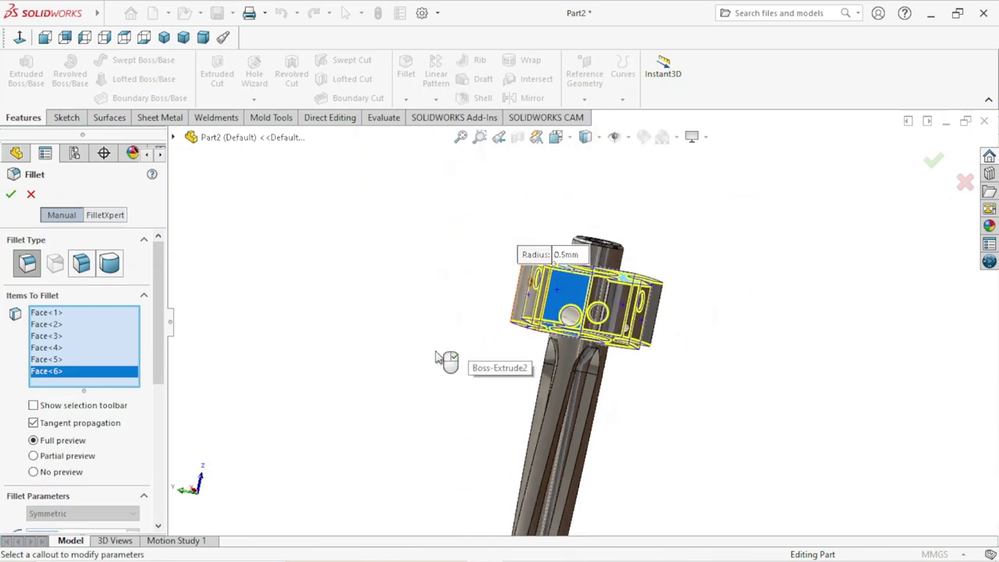
pyautogui.moveTo(444, 357); pyautogui.dragTo(470, 379, button='middle')
pyautogui.click(10, 197)
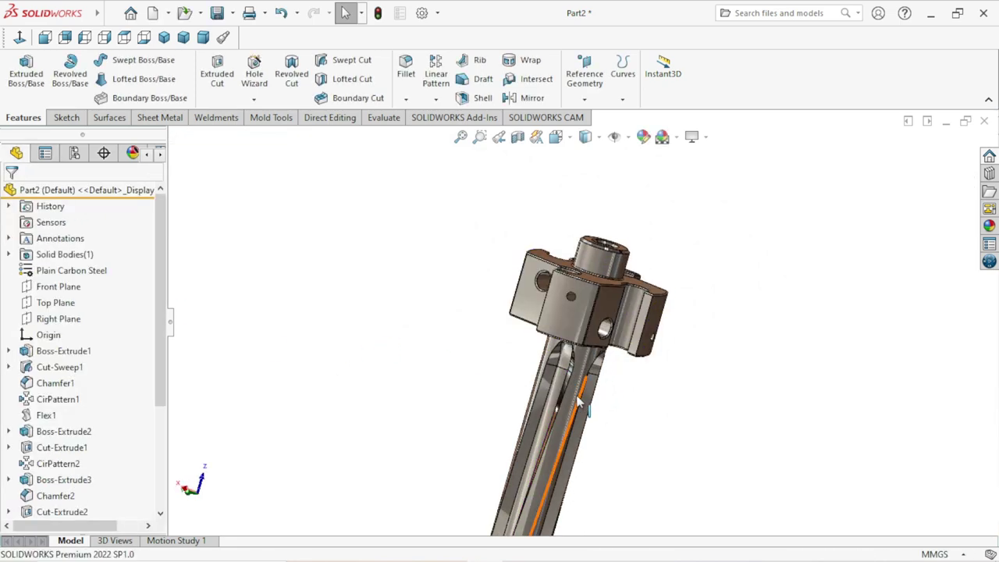
pyautogui.scroll(3, 657, 377)
pyautogui.moveTo(658, 377); pyautogui.dragTo(578, 373, button='middle')
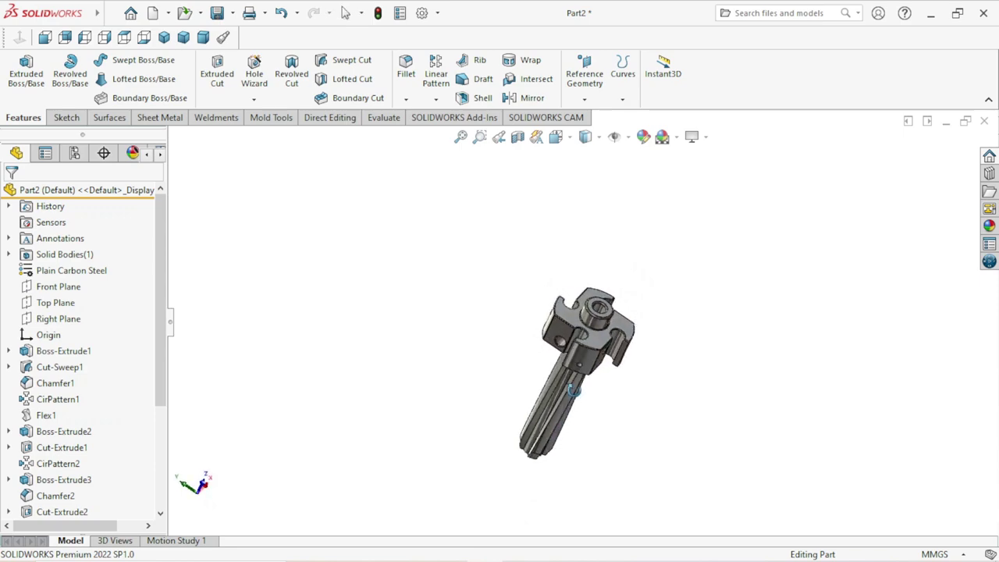
pyautogui.scroll(-3, 578, 372)
pyautogui.scroll(-3, 580, 353)
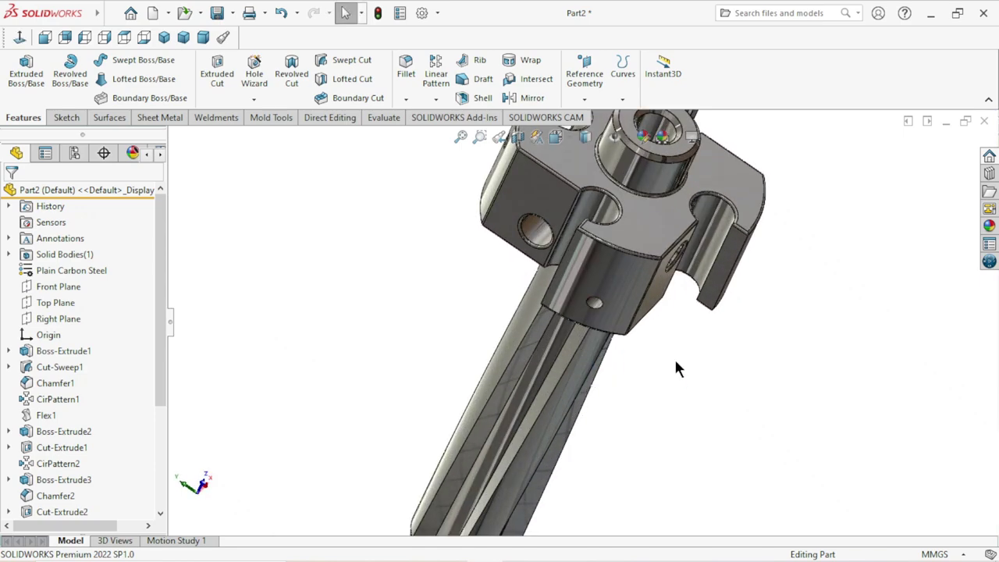
pyautogui.moveTo(676, 368)
pyautogui.mouseDown(button='middle')
pyautogui.moveTo(735, 392)
pyautogui.moveTo(740, 408)
pyautogui.mouseUp(button='middle')
pyautogui.scroll(-2, 616, 341)
pyautogui.moveTo(616, 341)
pyautogui.mouseDown(button='middle')
pyautogui.moveTo(656, 346)
pyautogui.moveTo(685, 373)
pyautogui.moveTo(666, 375)
pyautogui.mouseUp(button='middle')
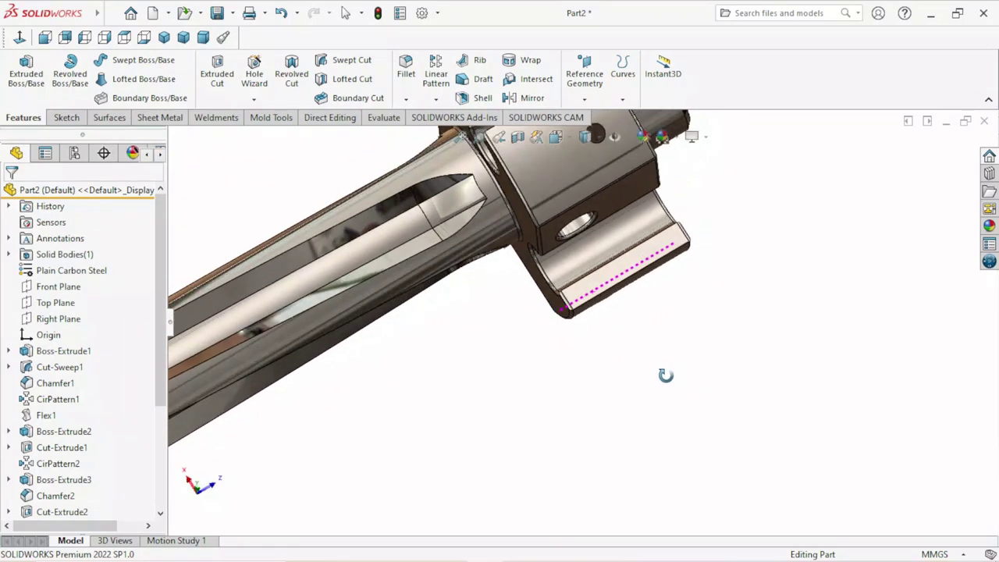
# Start a new fillet with a 0.20 mm radius and pick the first slot faces.
pyautogui.click(406, 74)
pyautogui.write('0')
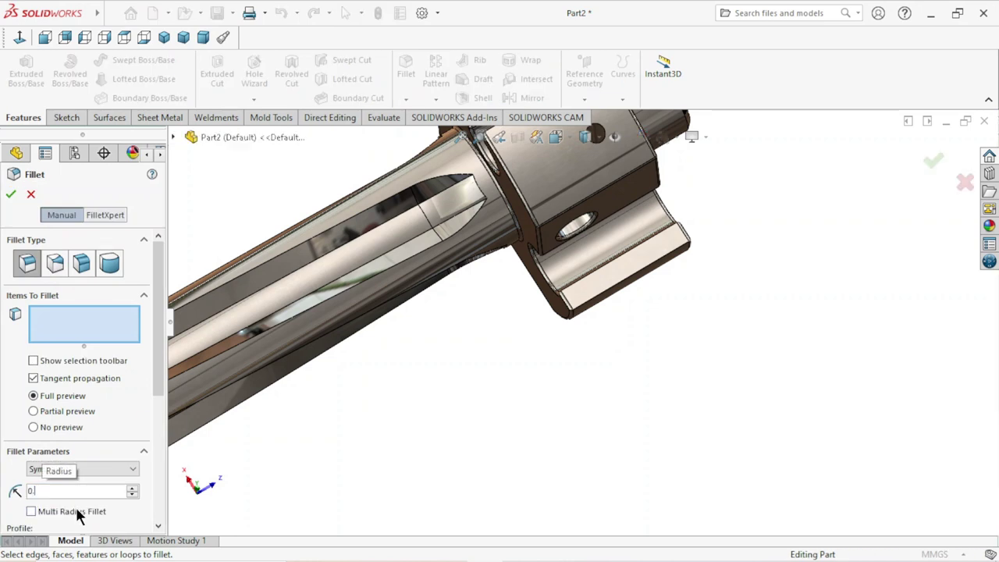
pyautogui.write('2')
pyautogui.press('Return')
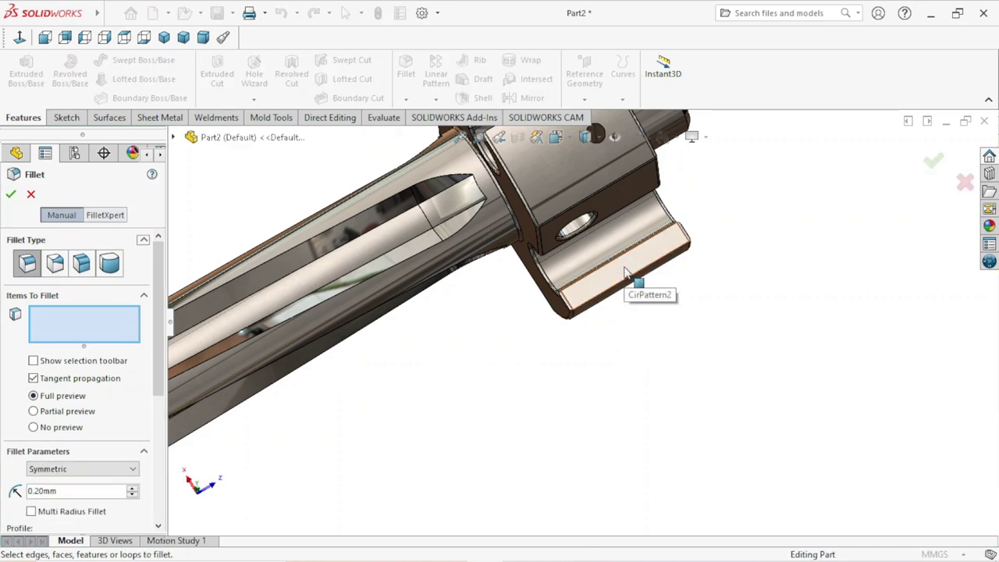
pyautogui.scroll(5, 567, 380)
pyautogui.moveTo(575, 374)
pyautogui.mouseDown(button='middle')
pyautogui.moveTo(540, 364)
pyautogui.moveTo(602, 352)
pyautogui.mouseUp(button='middle')
pyautogui.scroll(-6, 591, 258)
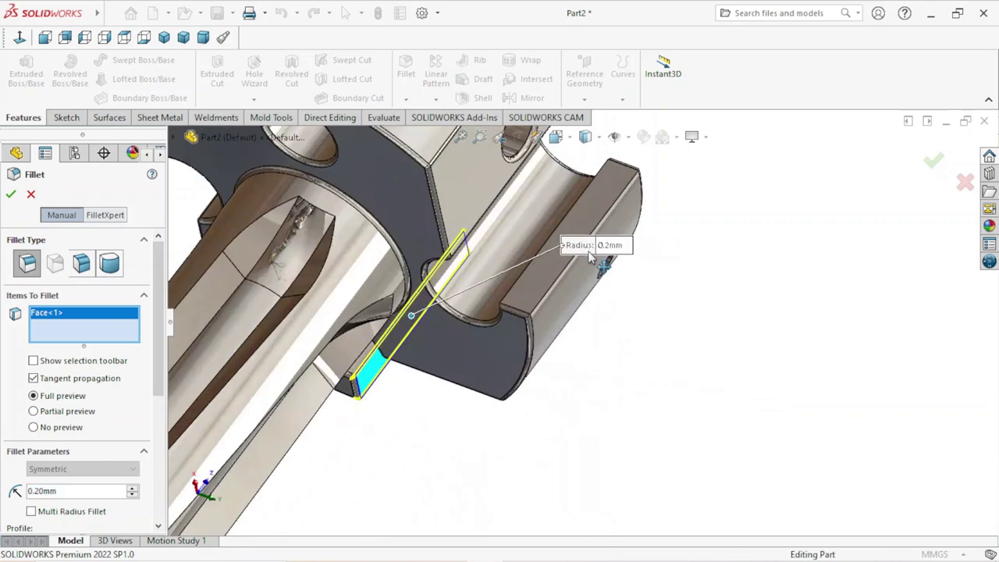
pyautogui.click(590, 205)
# Add the third and fourth slot faces, then rotate to review the filleted slots.
pyautogui.scroll(5, 584, 339)
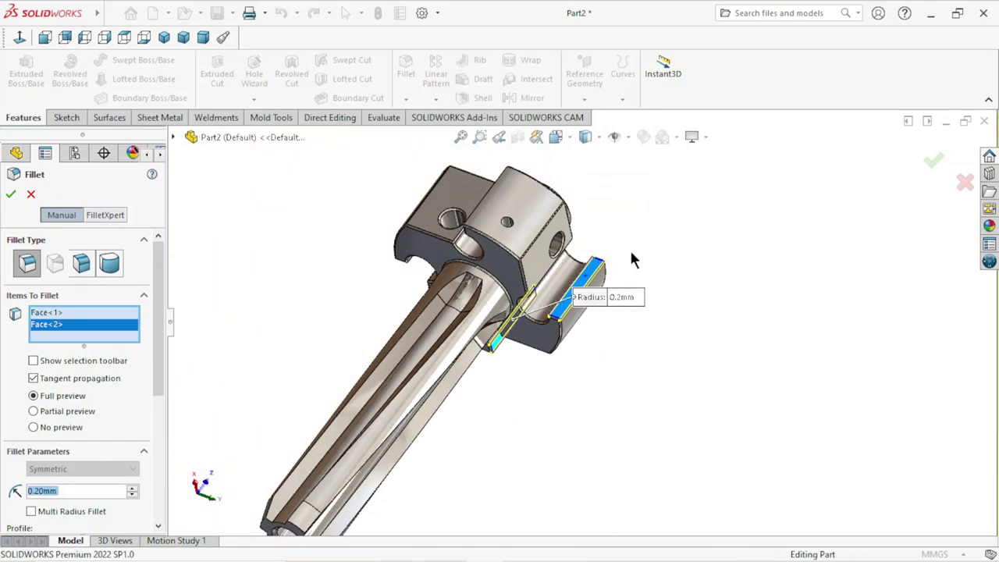
pyautogui.moveTo(632, 260); pyautogui.dragTo(631, 216, button='middle')
pyautogui.scroll(-5, 630, 216)
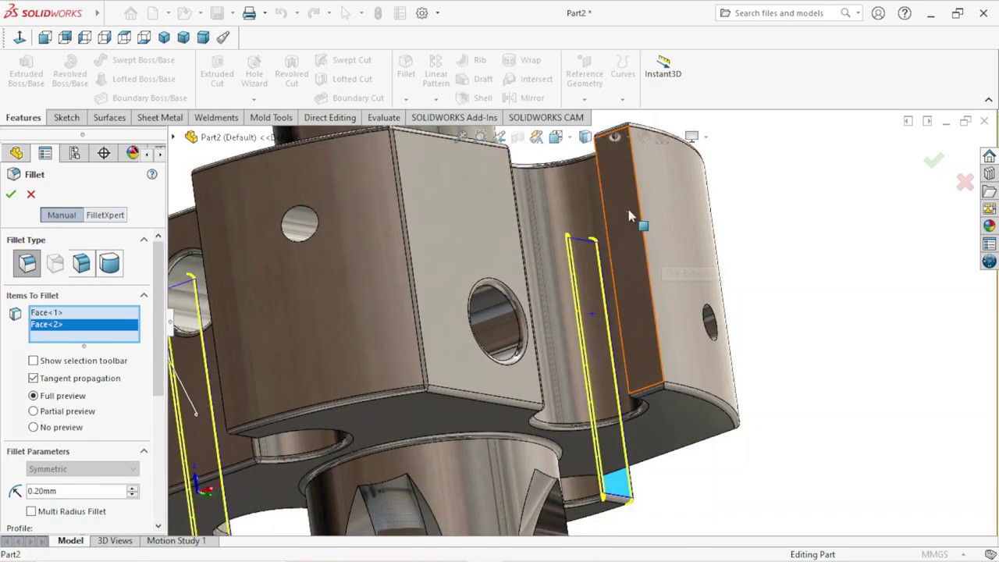
pyautogui.click(628, 209)
pyautogui.scroll(5, 546, 312)
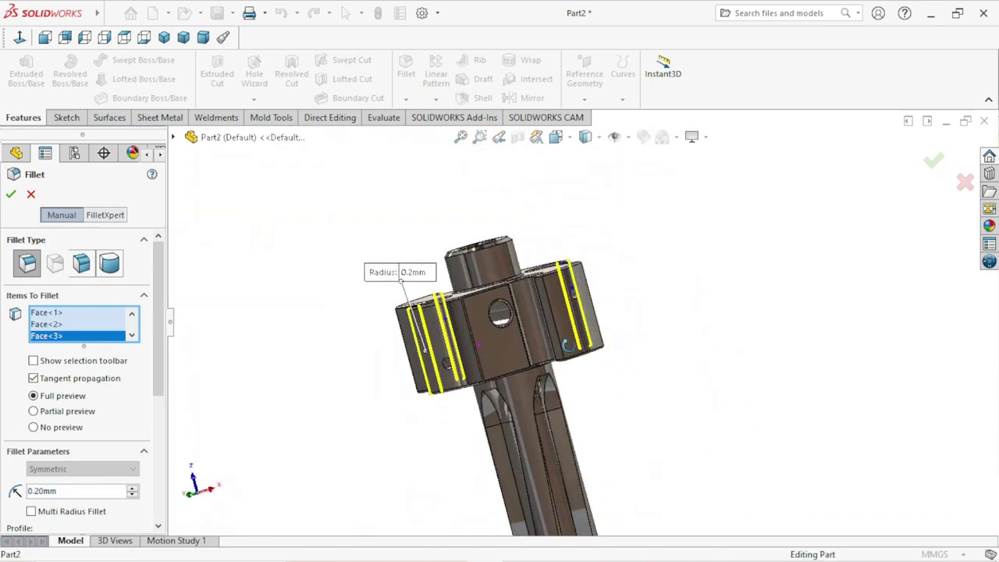
pyautogui.moveTo(567, 344)
pyautogui.mouseDown(button='middle')
pyautogui.moveTo(562, 308)
pyautogui.moveTo(631, 289)
pyautogui.mouseUp(button='middle')
pyautogui.scroll(-5, 559, 300)
pyautogui.scroll(3, 611, 312)
pyautogui.click(581, 252)
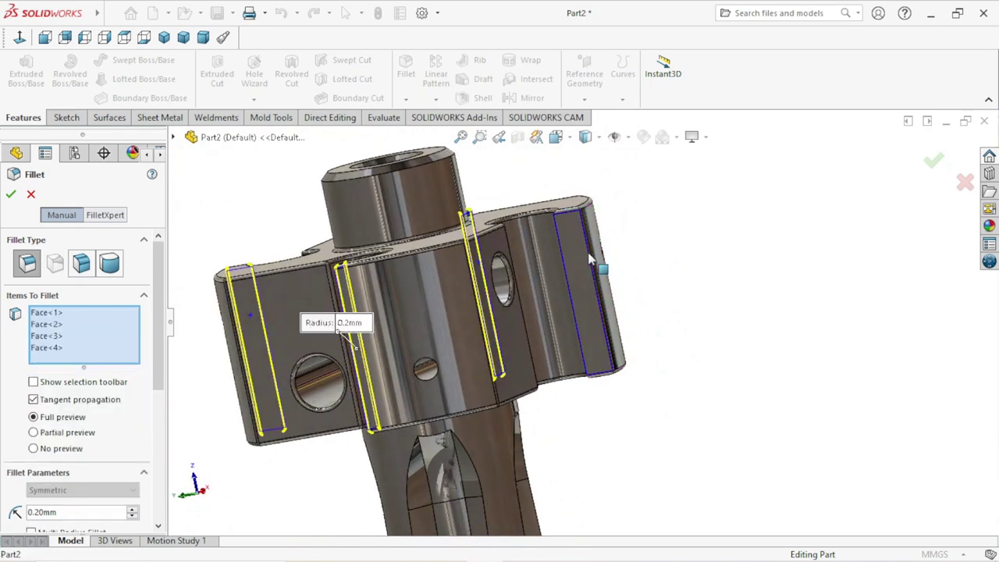
pyautogui.scroll(3, 661, 317)
pyautogui.moveTo(660, 317)
pyautogui.mouseDown(button='middle')
pyautogui.moveTo(665, 331)
pyautogui.moveTo(534, 355)
pyautogui.mouseUp(button='middle')
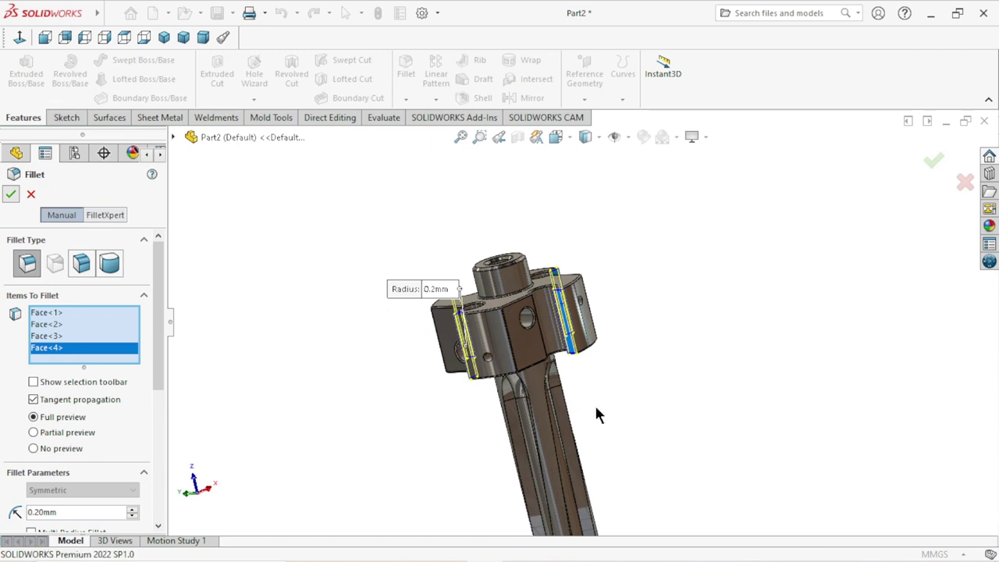
pyautogui.moveTo(577, 407)
pyautogui.mouseDown(button='middle')
pyautogui.moveTo(611, 411)
pyautogui.moveTo(598, 339)
pyautogui.moveTo(652, 241)
pyautogui.moveTo(689, 410)
pyautogui.moveTo(726, 267)
pyautogui.moveTo(629, 397)
pyautogui.mouseUp(button='middle')
pyautogui.scroll(-3, 551, 425)
pyautogui.moveTo(550, 426)
pyautogui.mouseDown(button='middle')
pyautogui.moveTo(539, 437)
pyautogui.moveTo(554, 428)
pyautogui.mouseUp(button='middle')
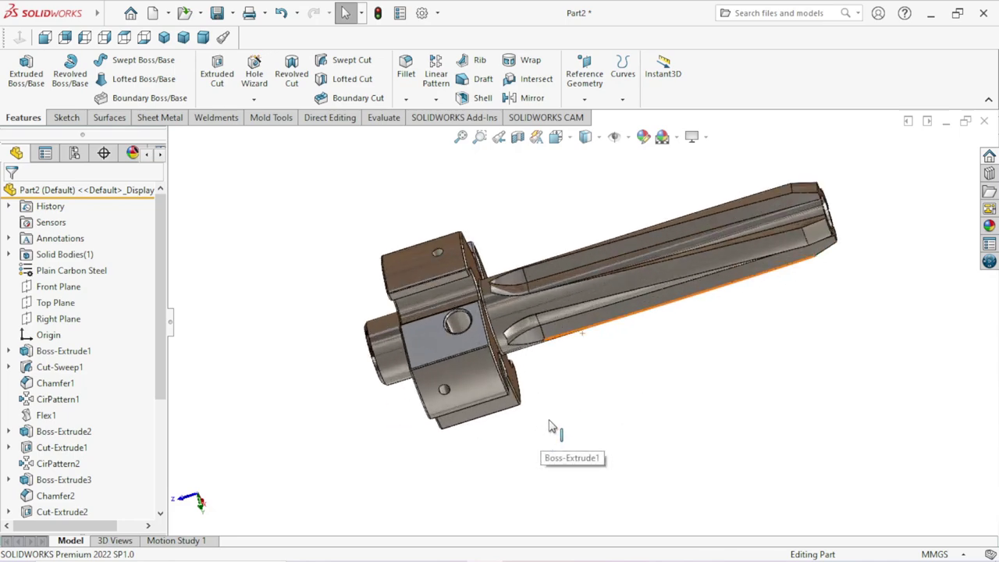
pyautogui.moveTo(602, 397)
pyautogui.mouseDown(button='middle')
pyautogui.moveTo(511, 277)
pyautogui.moveTo(546, 413)
pyautogui.mouseUp(button='middle')
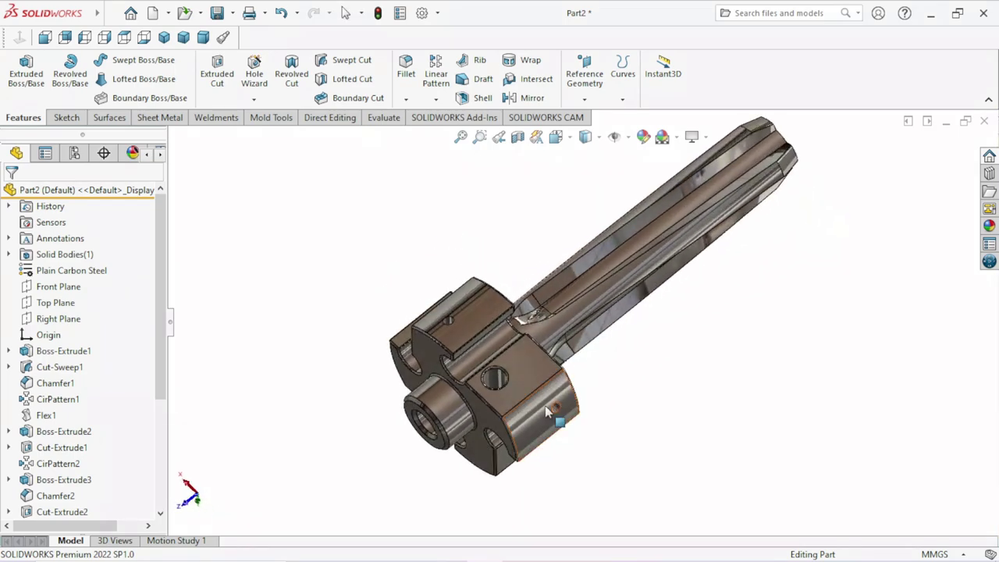
pyautogui.moveTo(528, 273)
pyautogui.mouseDown(button='middle')
pyautogui.moveTo(523, 331)
pyautogui.moveTo(520, 310)
pyautogui.moveTo(679, 398)
pyautogui.moveTo(648, 413)
pyautogui.moveTo(749, 449)
pyautogui.moveTo(705, 346)
pyautogui.moveTo(676, 393)
pyautogui.moveTo(758, 373)
pyautogui.moveTo(678, 327)
pyautogui.mouseUp(button='middle')
pyautogui.scroll(3, 686, 397)
pyautogui.scroll(3, 702, 394)
pyautogui.scroll(-5, 677, 327)
pyautogui.moveTo(617, 310)
pyautogui.mouseDown(button='middle')
pyautogui.moveTo(659, 294)
pyautogui.moveTo(574, 311)
pyautogui.moveTo(613, 368)
pyautogui.moveTo(507, 332)
pyautogui.mouseUp(button='middle')
pyautogui.scroll(-2, 505, 332)
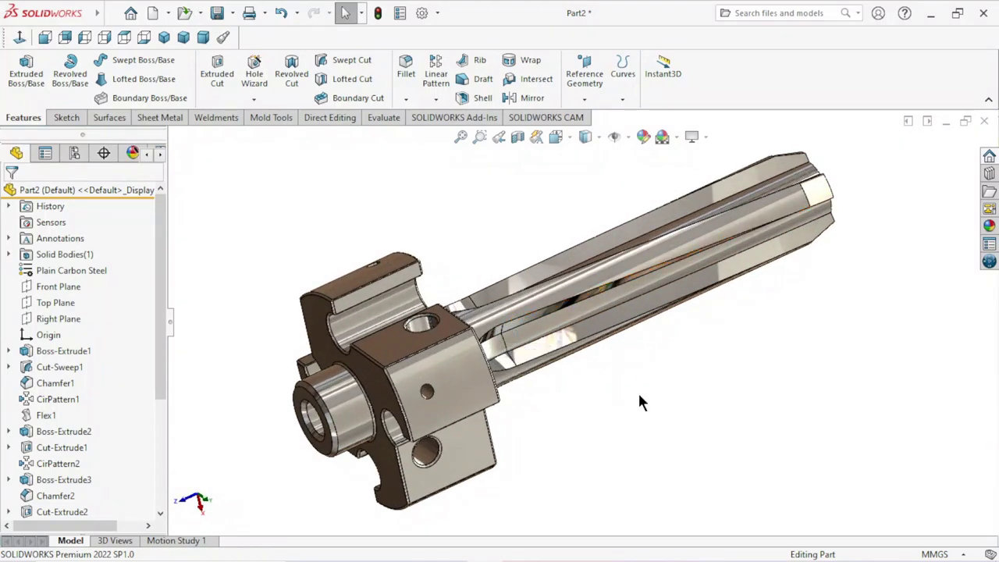